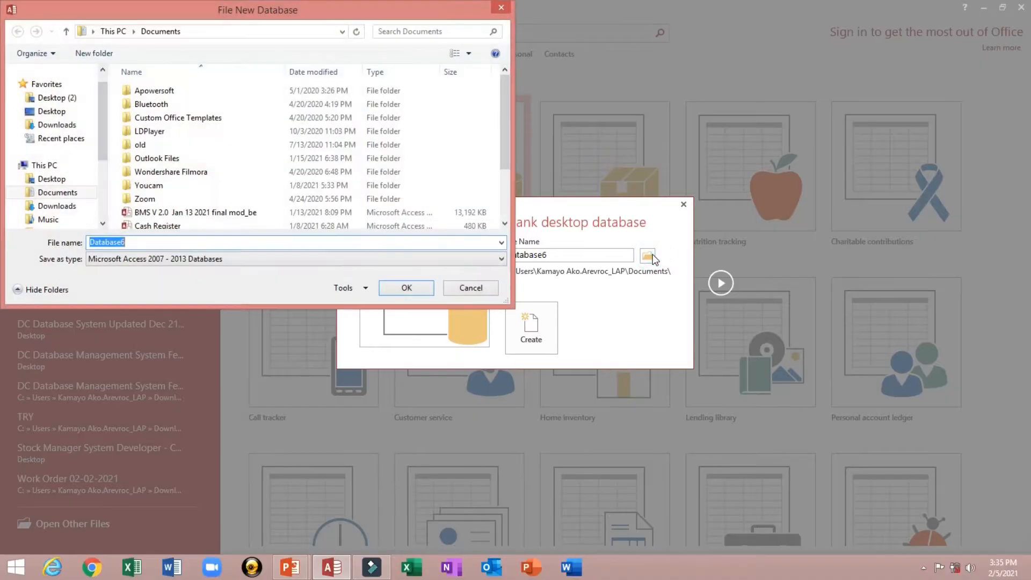
Create a blank desktop database named "Laudry Database System" on the Desktop
{"action": "scroll", "coordinate": [103, 119], "scroll_direction": "up", "scroll_amount": 1}
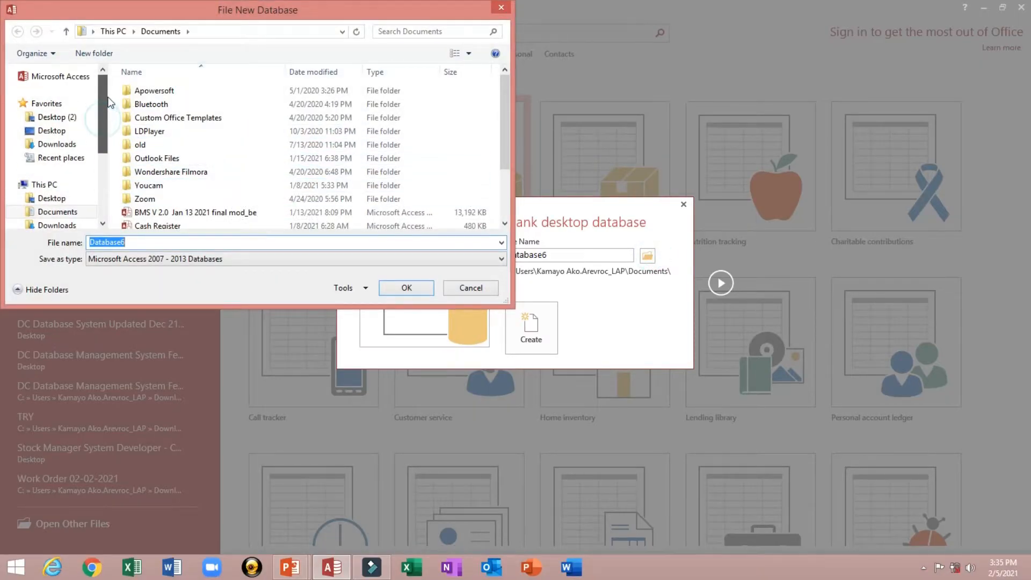
{"action": "left_click", "coordinate": [47, 131]}
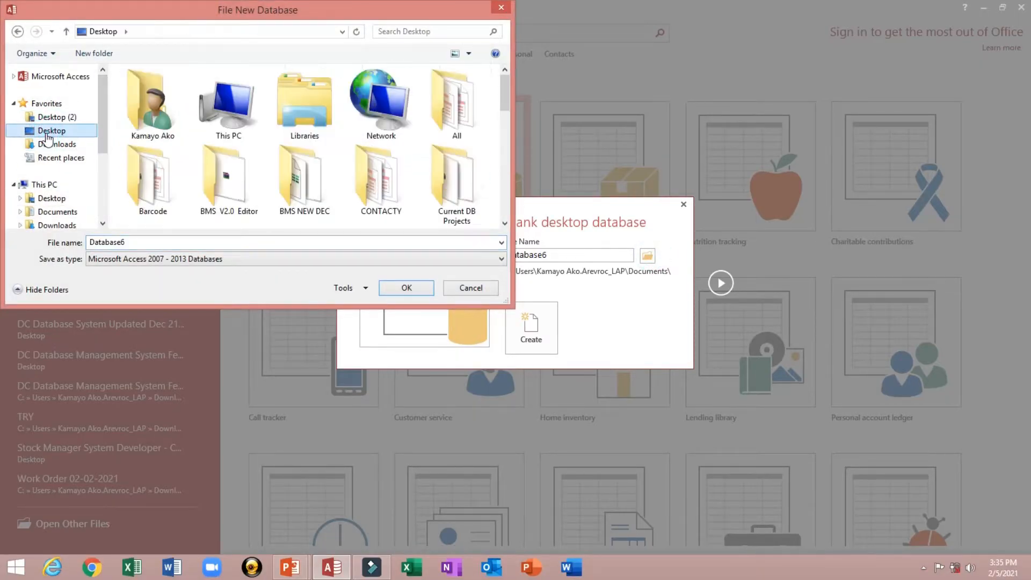
{"action": "left_click", "coordinate": [153, 245]}
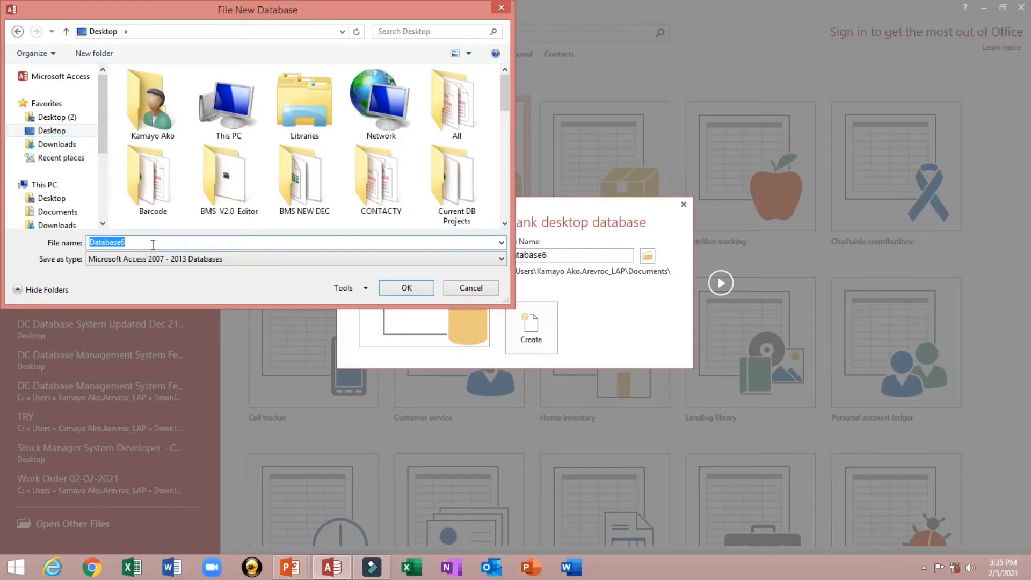
{"action": "type", "text": "Laudnry"}
{"action": "key", "text": "BackSpace"}
{"action": "key", "text": "BackSpace"}
{"action": "key", "text": "BackSpace"}
{"action": "type", "text": "ry Database System"}
{"action": "left_click", "coordinate": [400, 291]}
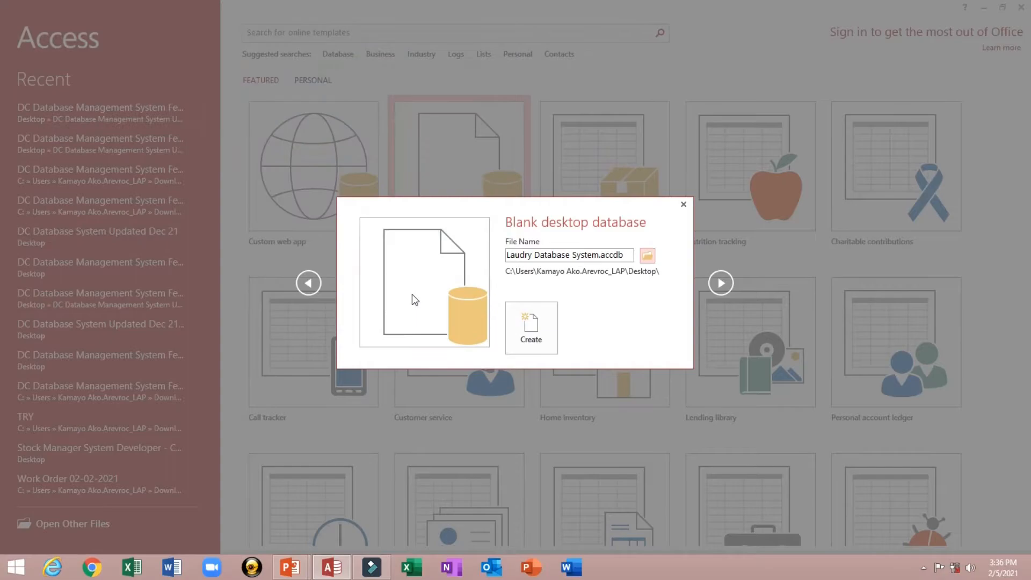
{"action": "left_click", "coordinate": [529, 336]}
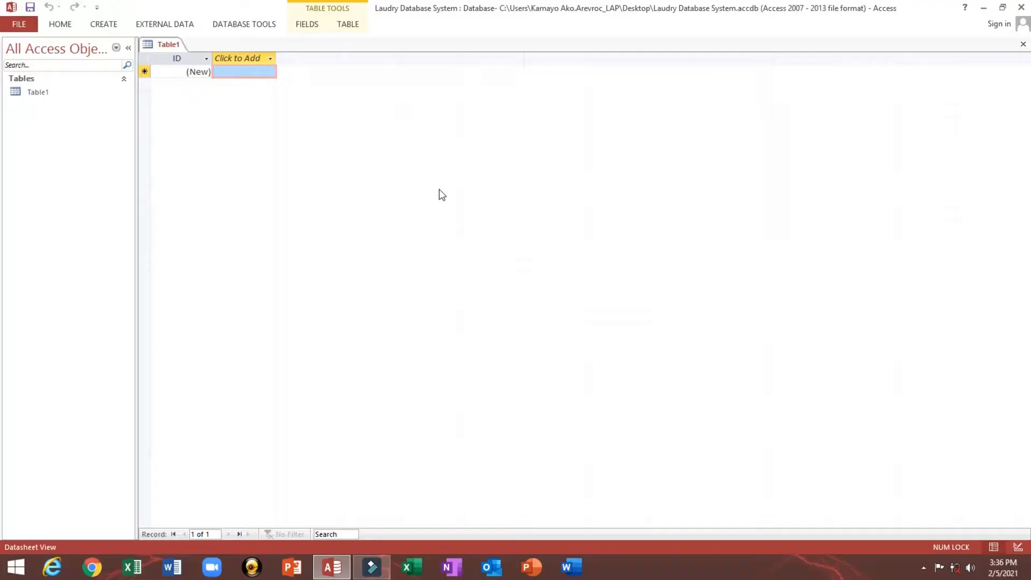
Close the default table and start a new table in Design view
{"action": "left_click", "coordinate": [1021, 44]}
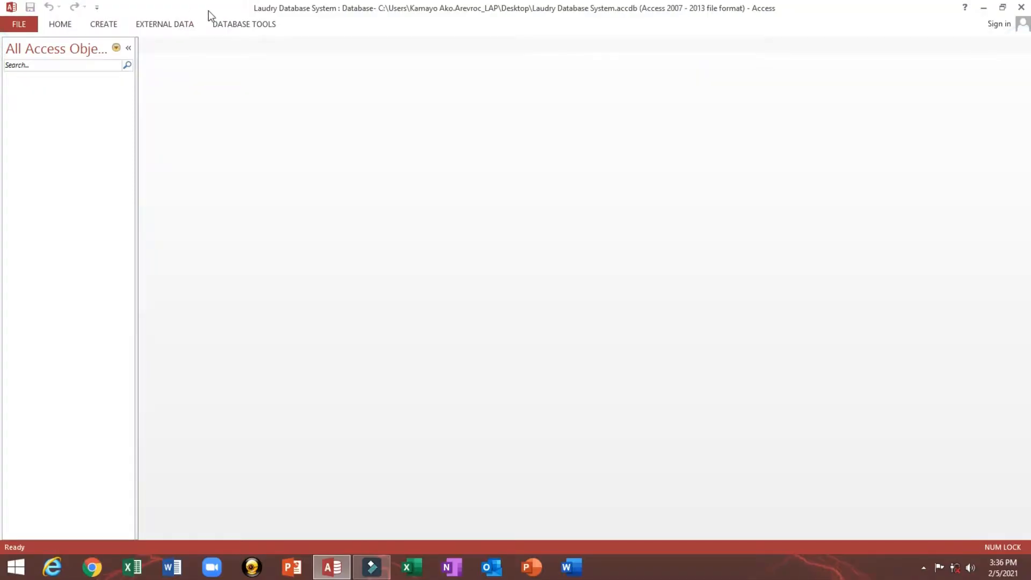
{"action": "left_click", "coordinate": [30, 125]}
{"action": "left_click", "coordinate": [102, 25]}
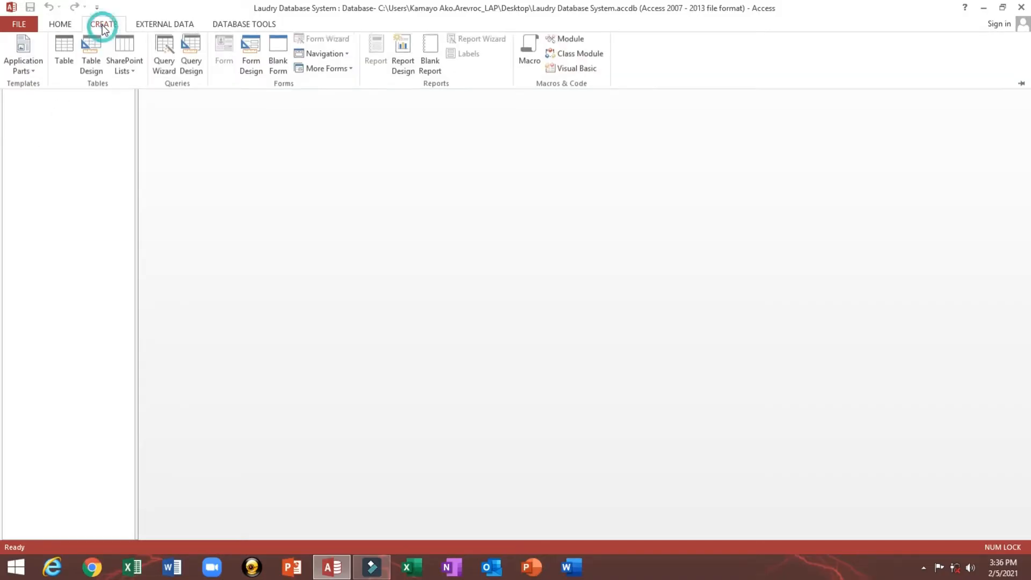
{"action": "left_click", "coordinate": [89, 63]}
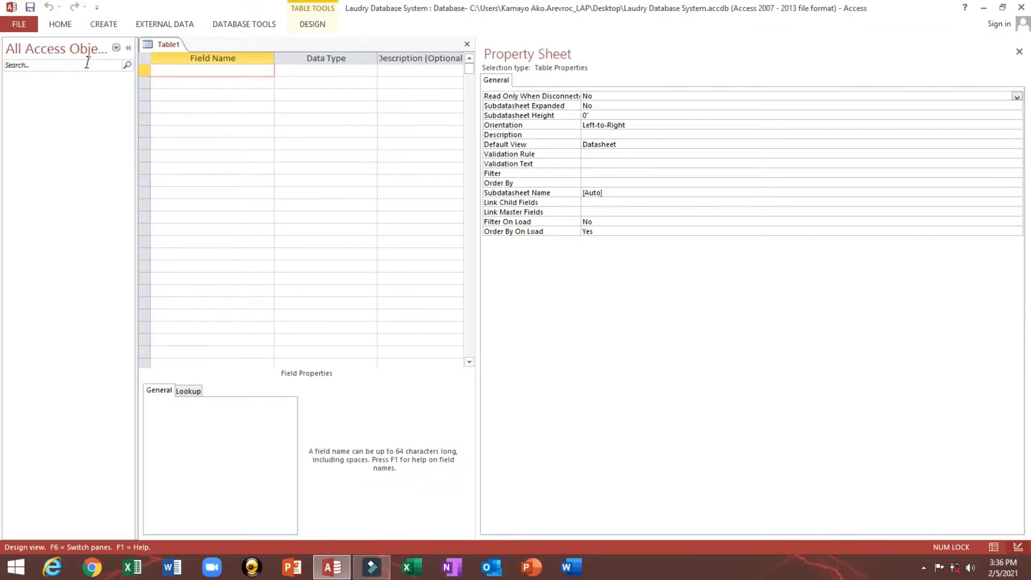
Add a field named ItemID with the AutoNumber data type
{"action": "type", "text": "Item"}
{"action": "key", "text": "Caps_Lock"}
{"action": "type", "text": "ID"}
{"action": "key", "text": "Tab"}
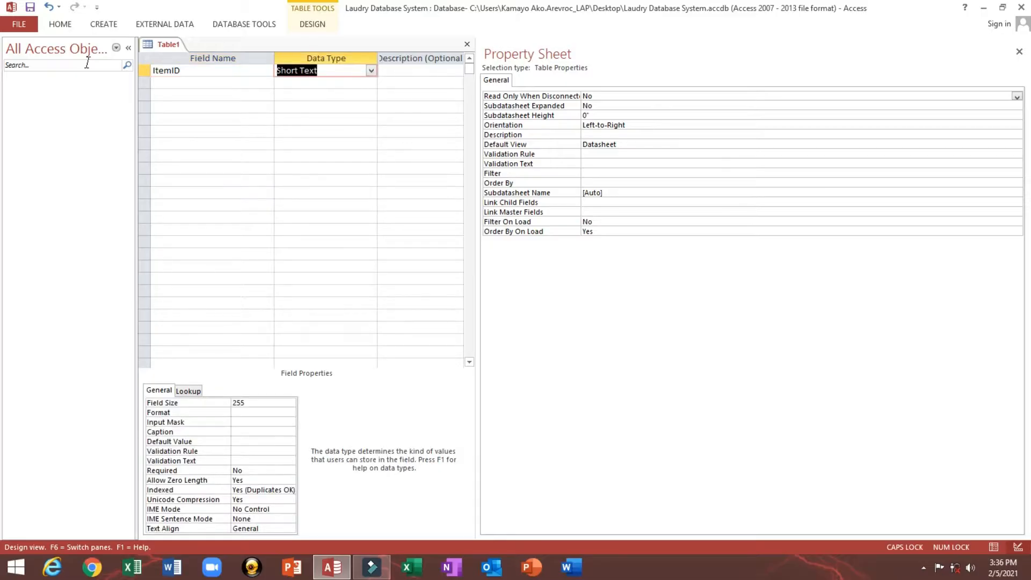
{"action": "type", "text": "AutoNumber"}
{"action": "key", "text": "Tab"}
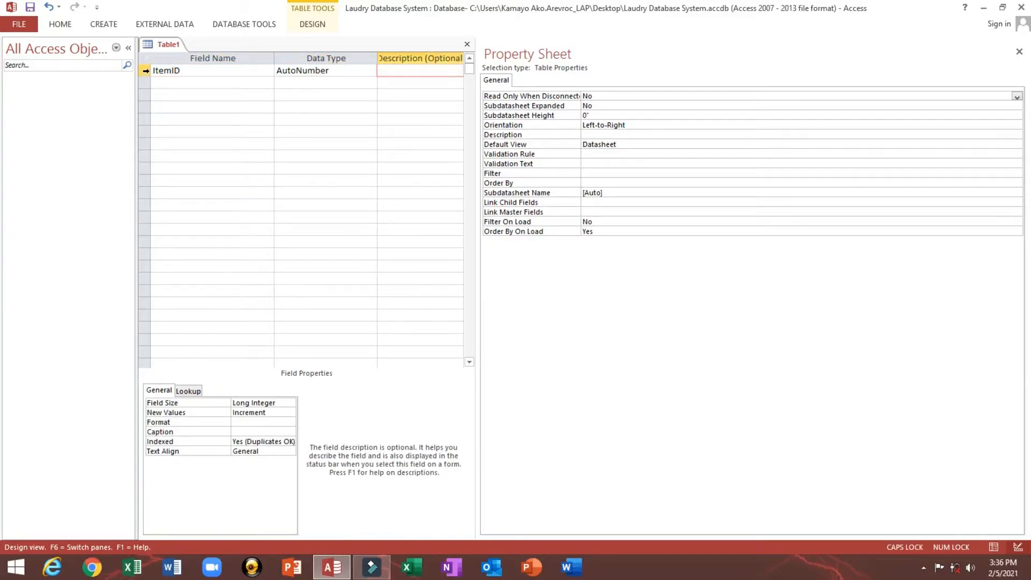
Set the ItemID field as the table's primary key
{"action": "left_click", "coordinate": [145, 69]}
{"action": "right_click", "coordinate": [145, 70]}
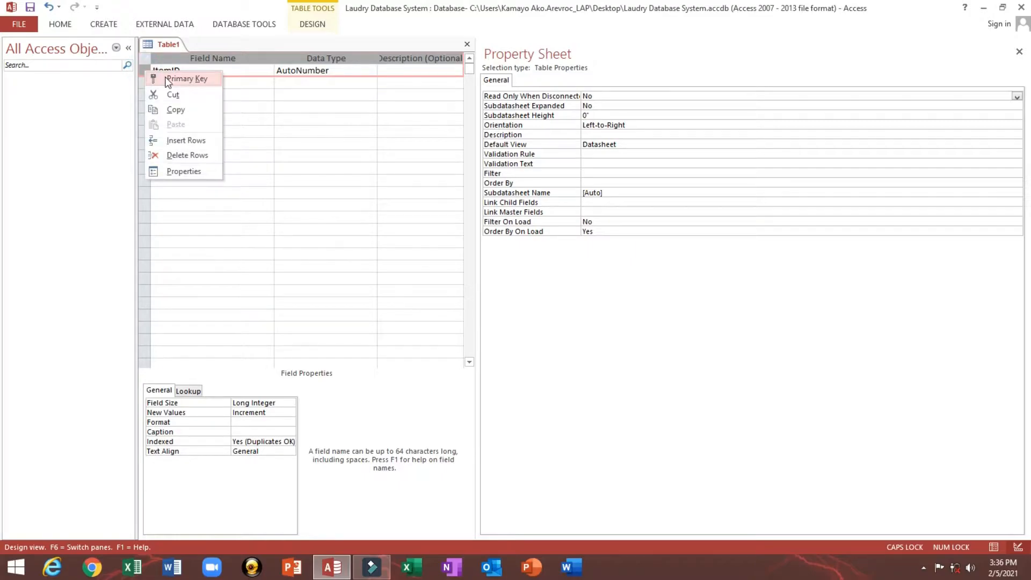
{"action": "left_click", "coordinate": [168, 78]}
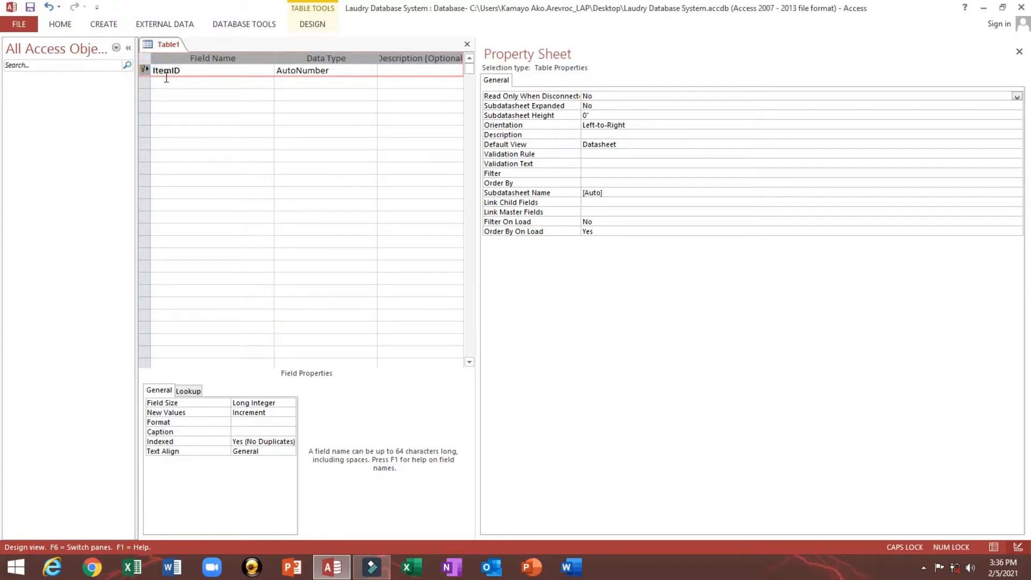
Add a second field named ItemName with the Short Text data type
{"action": "left_click", "coordinate": [177, 82]}
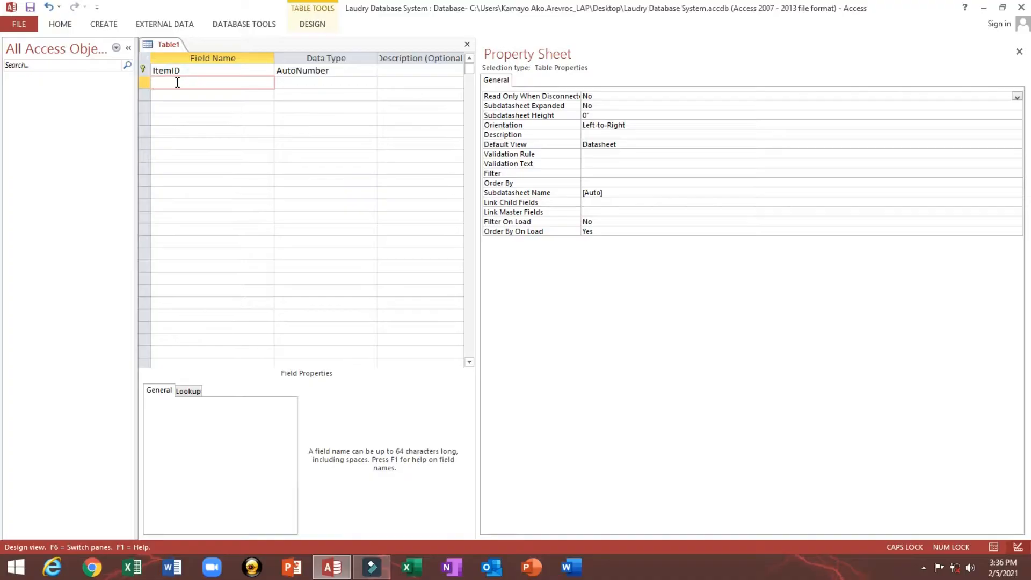
{"action": "key", "text": "Caps_Lock"}
{"action": "type", "text": "ItemName"}
{"action": "key", "text": "Tab"}
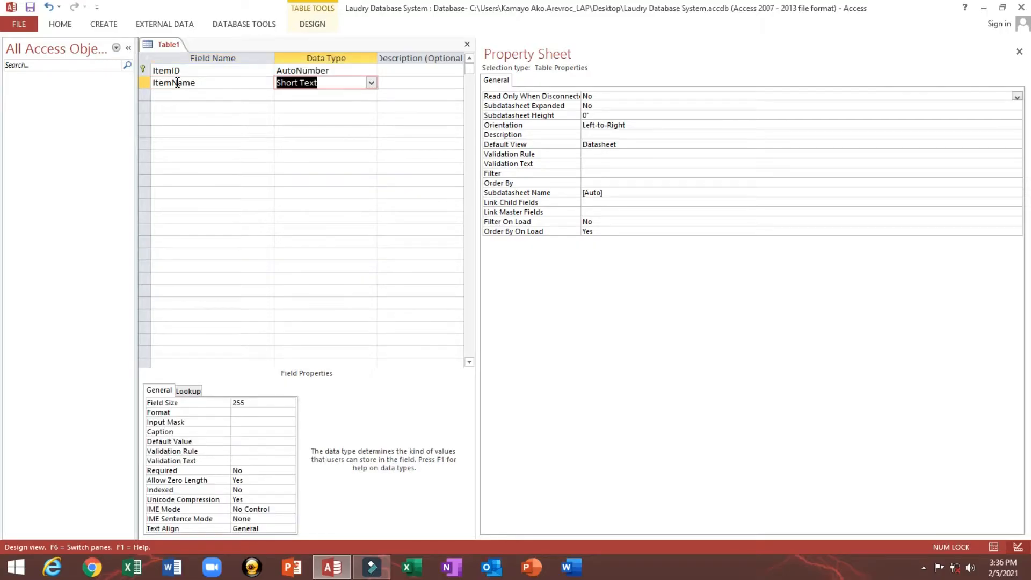
Widen the table design area and set the ItemName field size to 150
{"action": "left_click_drag", "start_coordinate": [475, 138], "coordinate": [778, 155]}
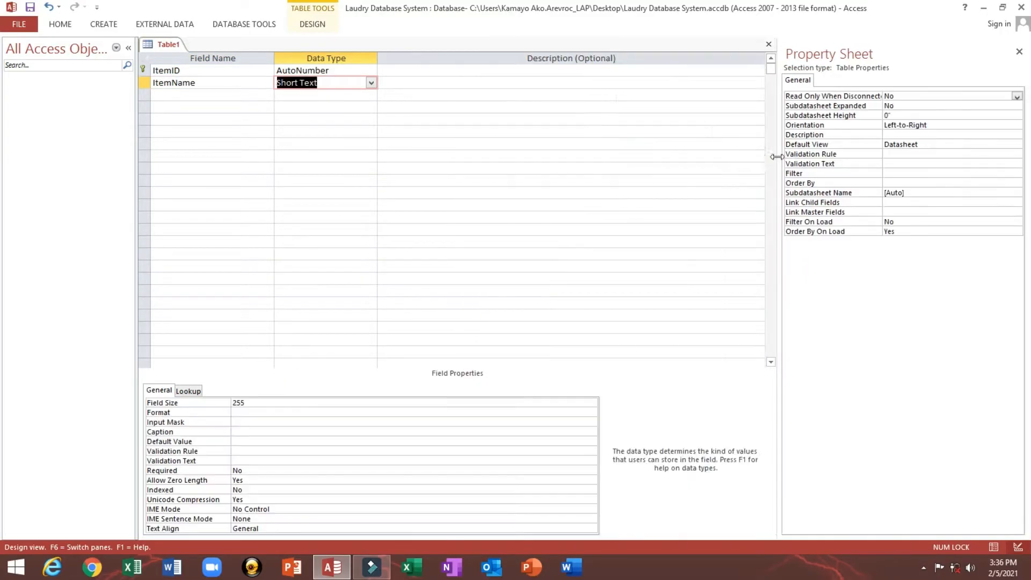
{"action": "left_click", "coordinate": [183, 411]}
{"action": "left_click", "coordinate": [274, 400]}
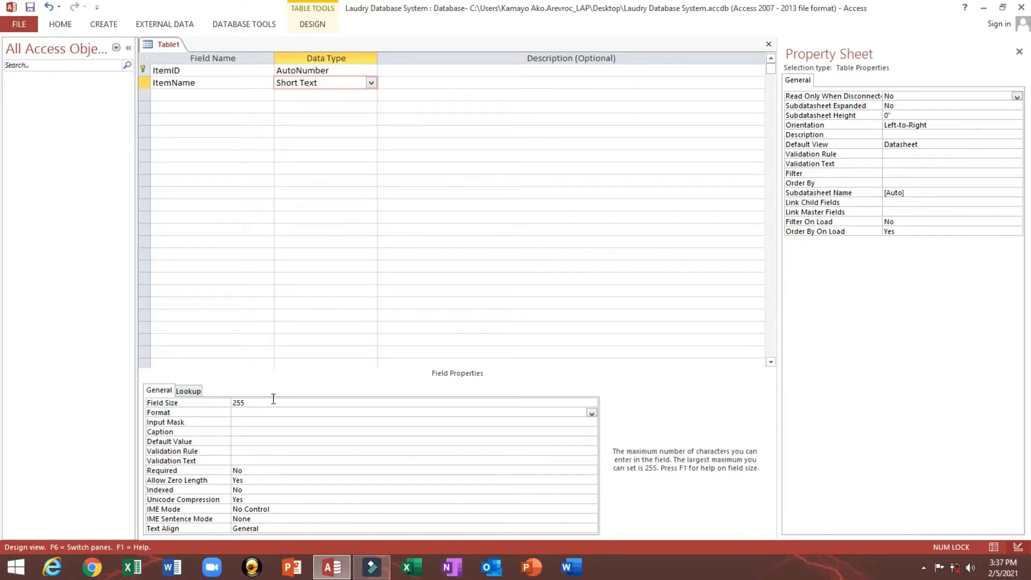
{"action": "left_click_drag", "start_coordinate": [274, 399], "coordinate": [204, 399]}
{"action": "type", "text": "150"}
{"action": "left_click", "coordinate": [208, 81]}
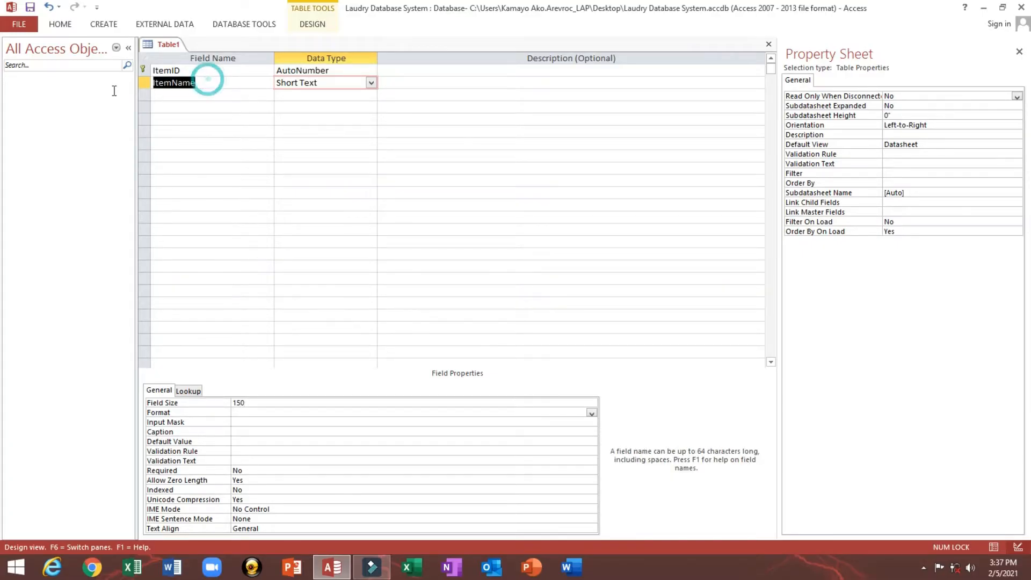
{"action": "left_click", "coordinate": [156, 432]}
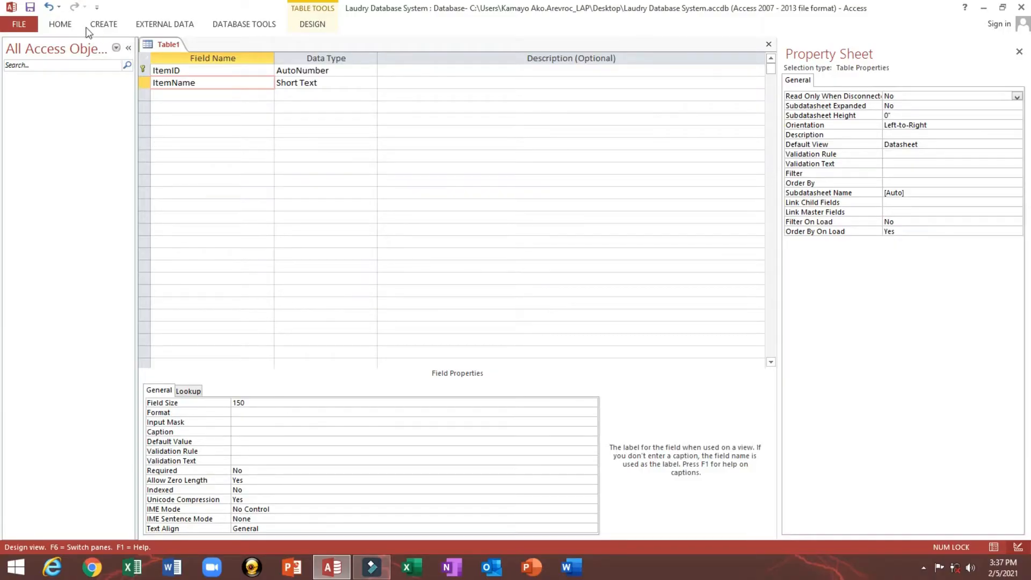
Save the table as tblItems and close it
{"action": "key", "text": "ctrl+s"}
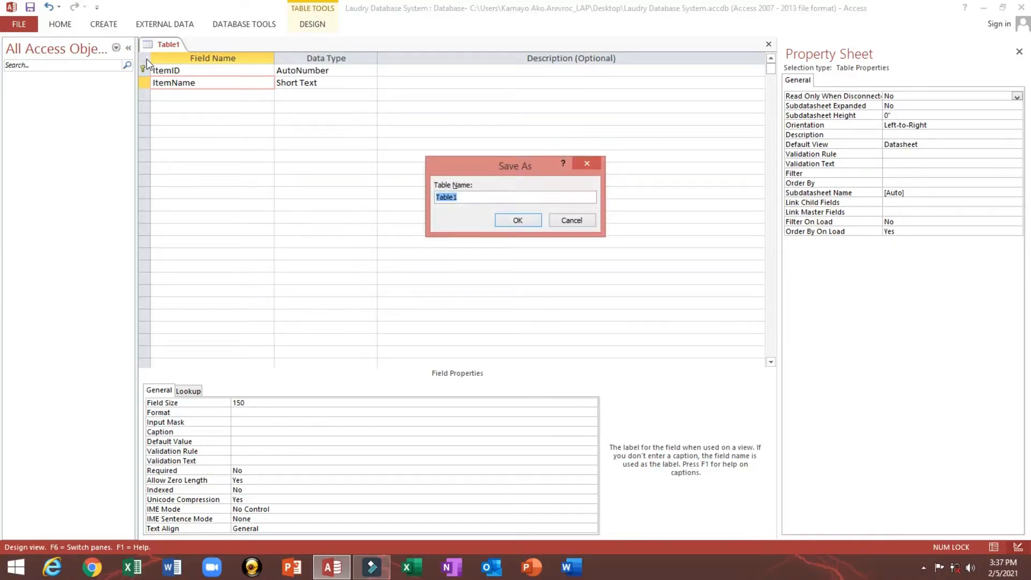
{"action": "type", "text": "tblItems"}
{"action": "left_click", "coordinate": [516, 220]}
{"action": "left_click", "coordinate": [768, 45]}
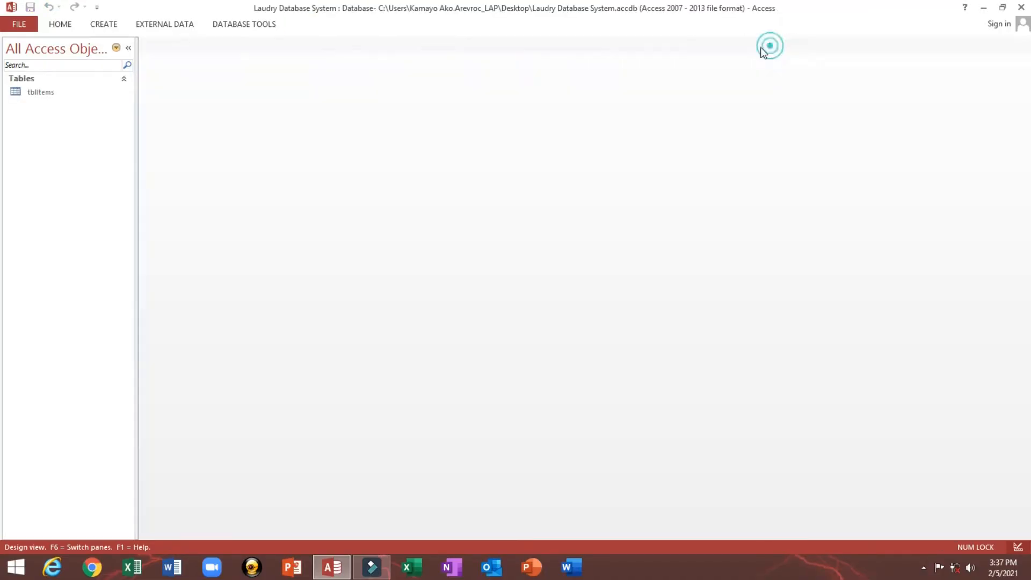
Open tblItems in Datasheet view and widen the ItemName column
{"action": "double_click", "coordinate": [44, 93]}
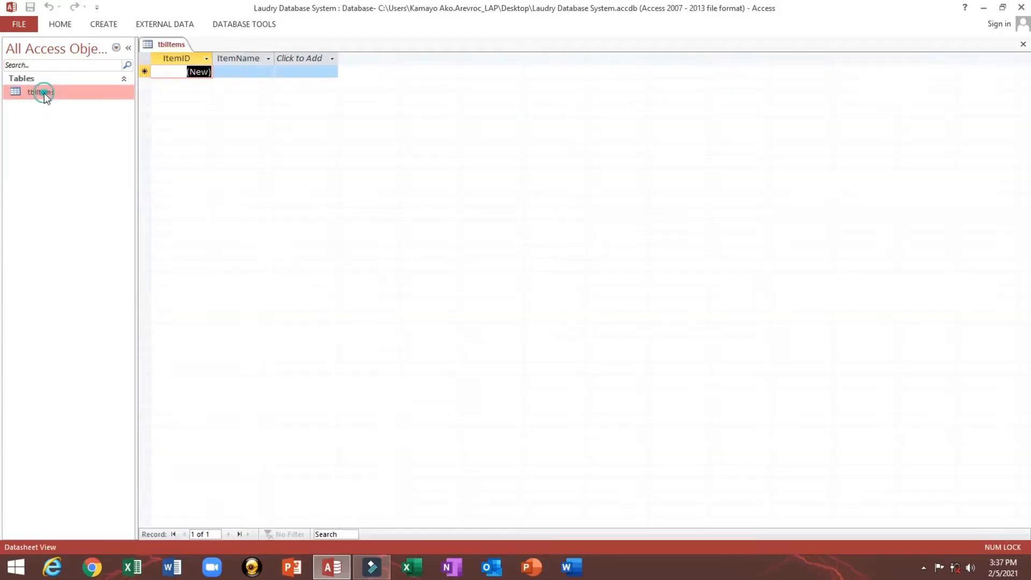
{"action": "left_click", "coordinate": [275, 57]}
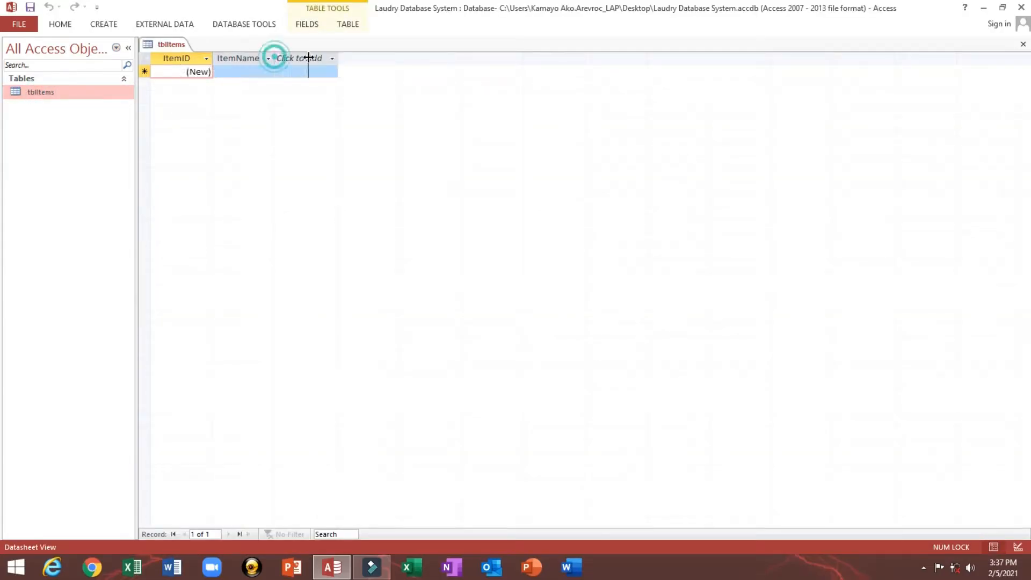
{"action": "key", "text": "Escape"}
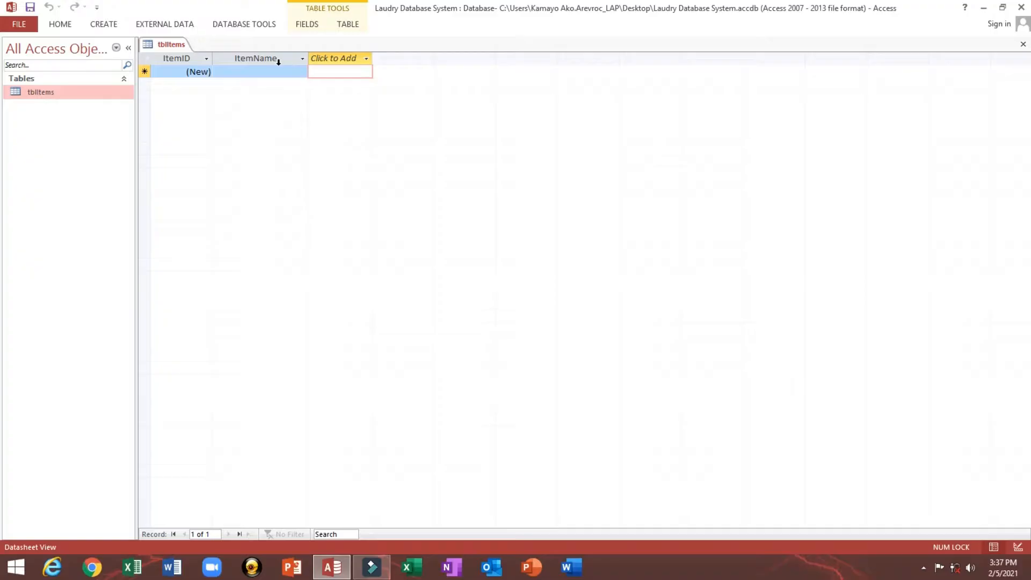
Reopen tblItems in Design view and give the ItemName field the caption "Item Name"
{"action": "right_click", "coordinate": [90, 99]}
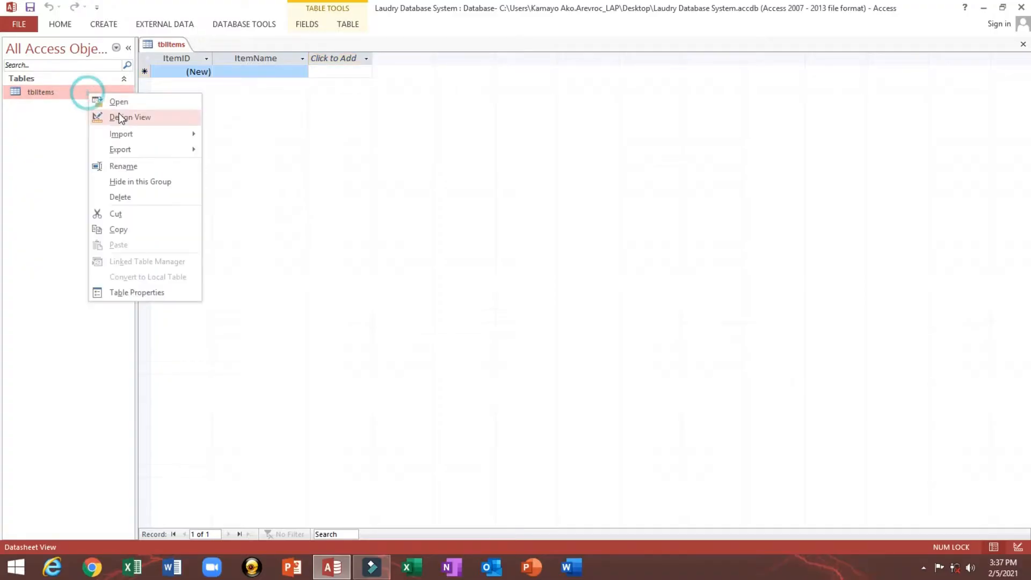
{"action": "left_click", "coordinate": [117, 111]}
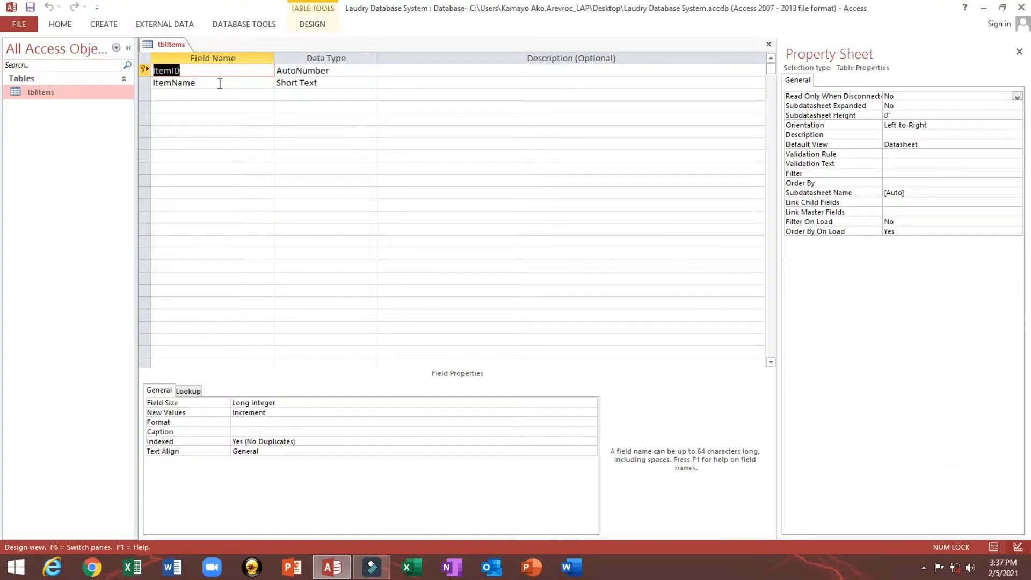
{"action": "left_click_drag", "start_coordinate": [220, 82], "coordinate": [153, 83]}
{"action": "key", "text": "ctrl+c"}
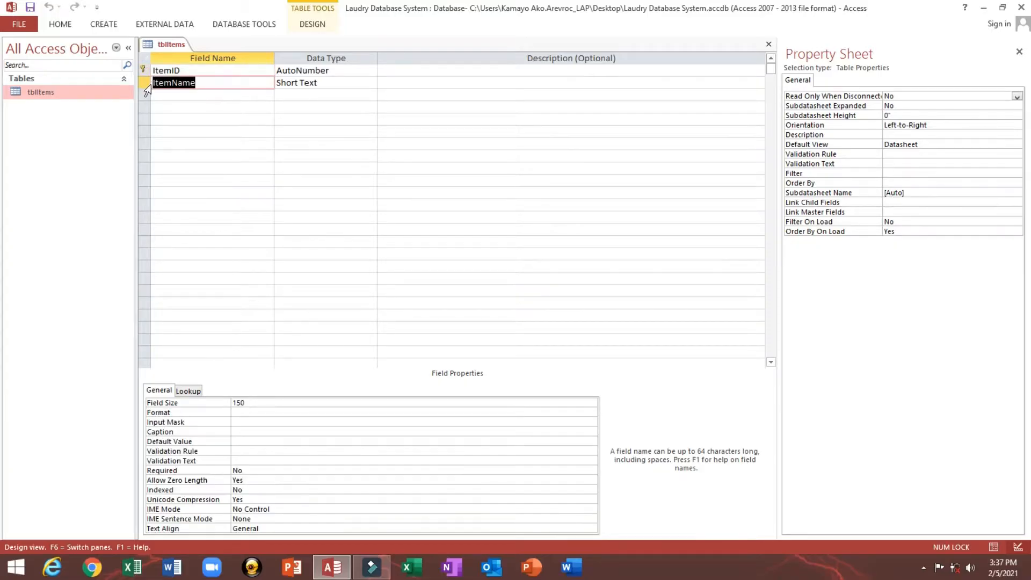
{"action": "left_click", "coordinate": [148, 430]}
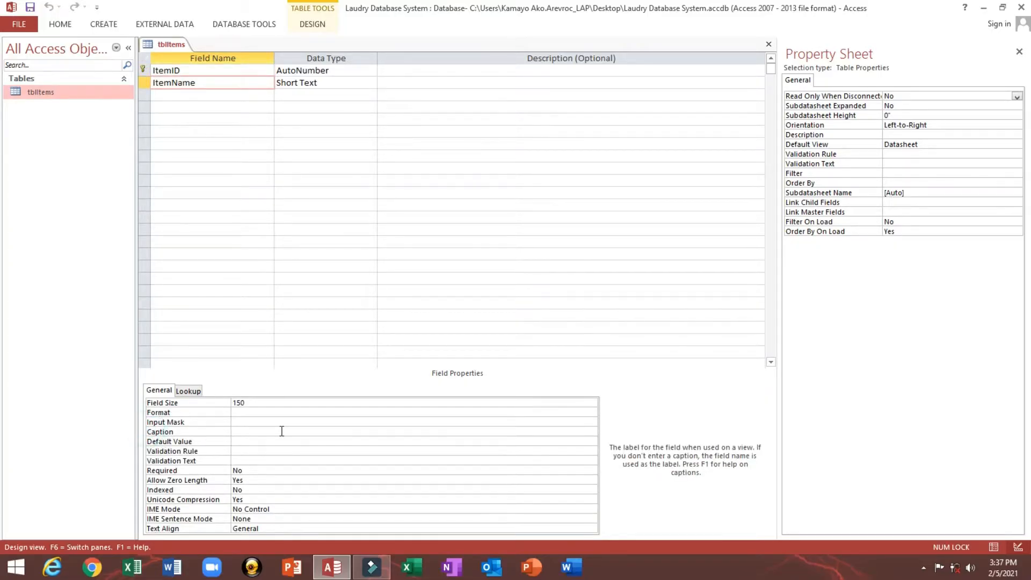
{"action": "key", "text": "ctrl+v"}
{"action": "left_click", "coordinate": [248, 433]}
{"action": "double_click", "coordinate": [211, 83]}
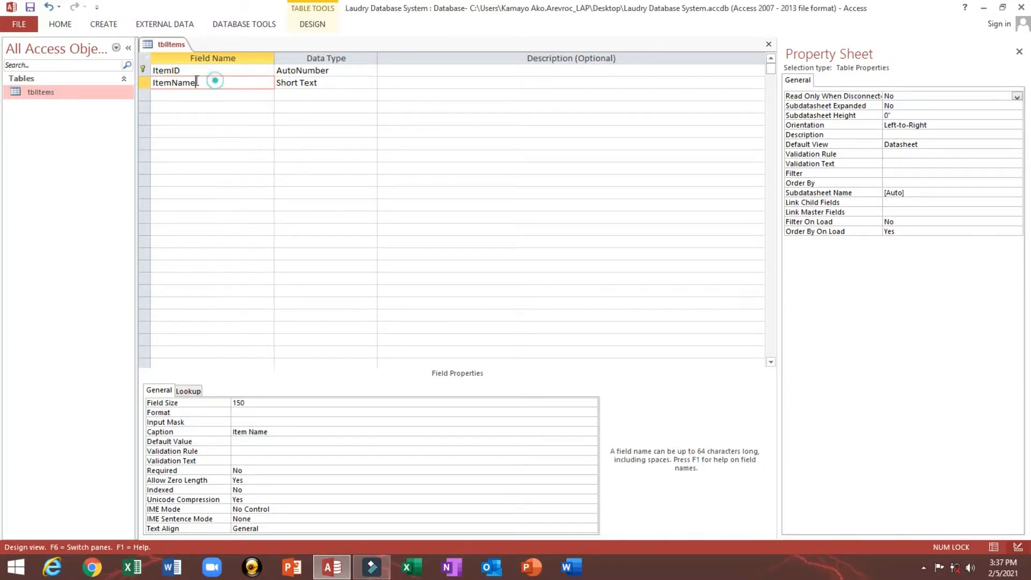
{"action": "left_click", "coordinate": [154, 433]}
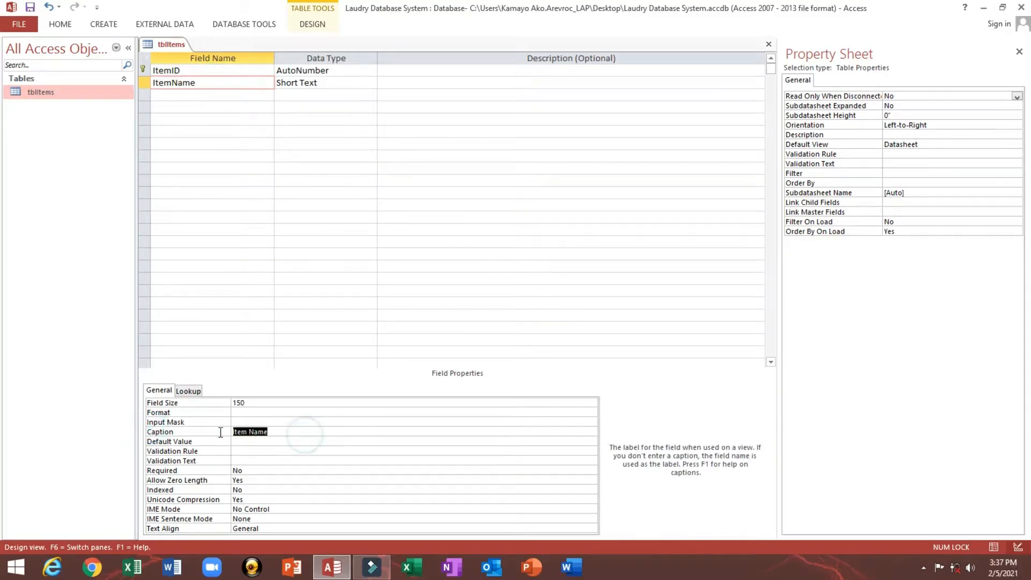
Save the design changes to tblItems and check the Item Name column heading in Datasheet view
{"action": "left_click", "coordinate": [76, 89]}
{"action": "double_click", "coordinate": [76, 89]}
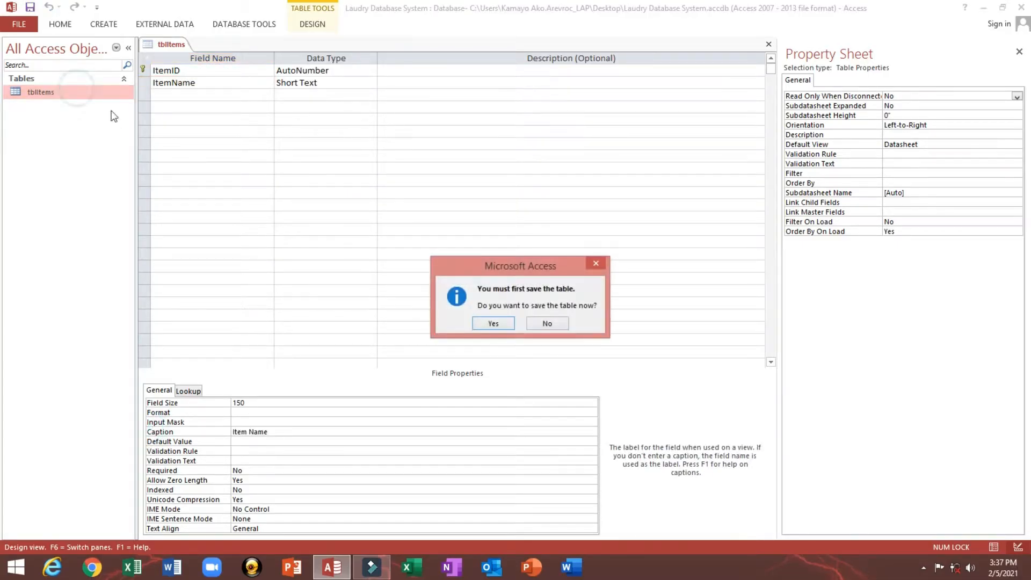
{"action": "left_click", "coordinate": [486, 323]}
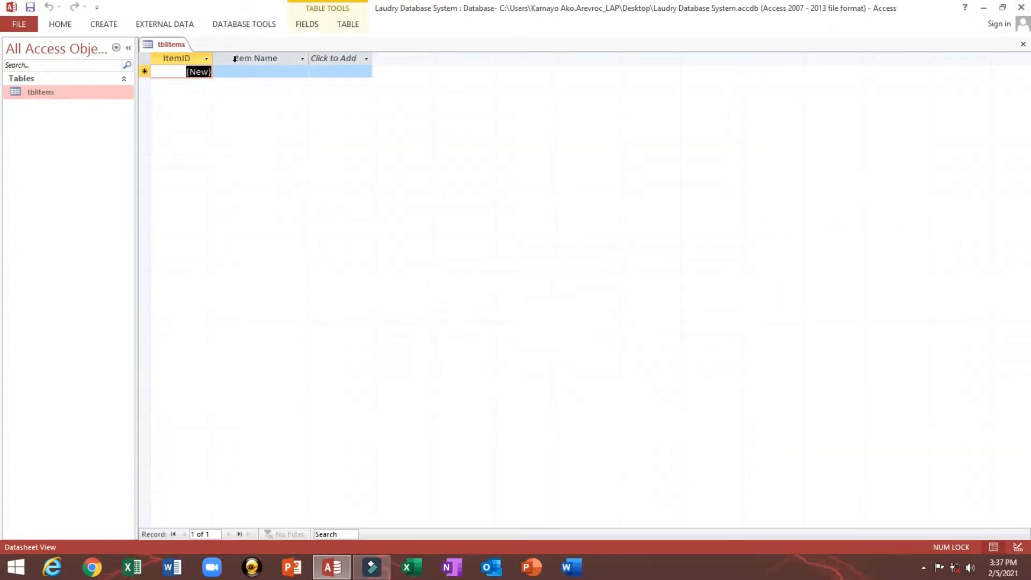
{"action": "left_click", "coordinate": [252, 58]}
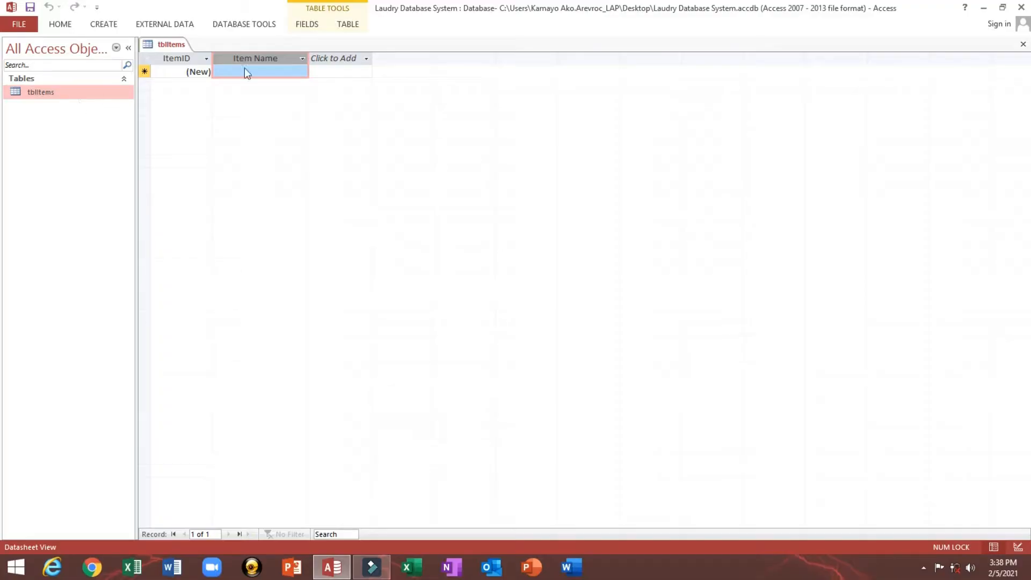
Return tblItems to Design view and add a third field named ChargeType
{"action": "right_click", "coordinate": [82, 94]}
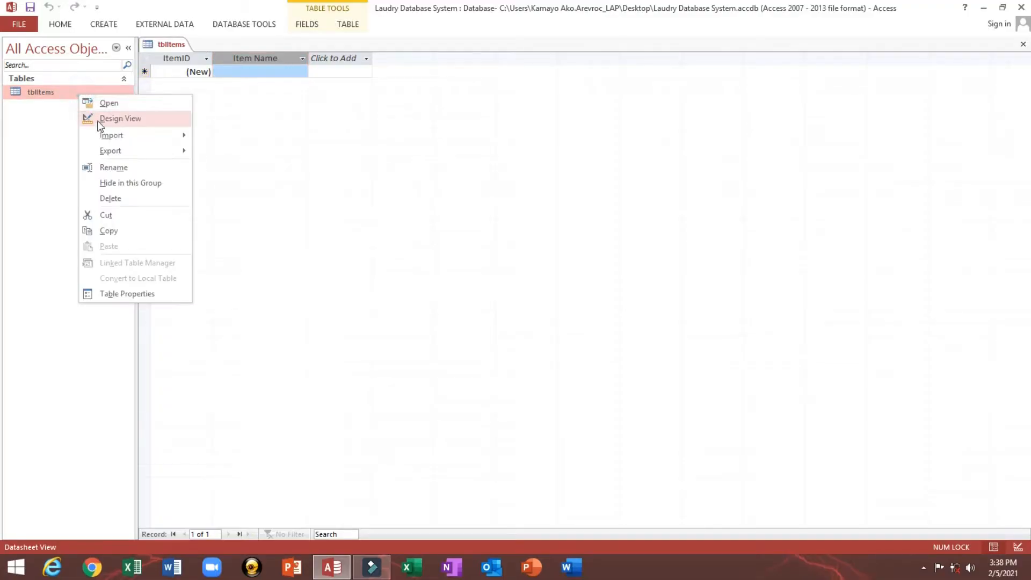
{"action": "left_click", "coordinate": [102, 117]}
{"action": "left_click", "coordinate": [179, 94]}
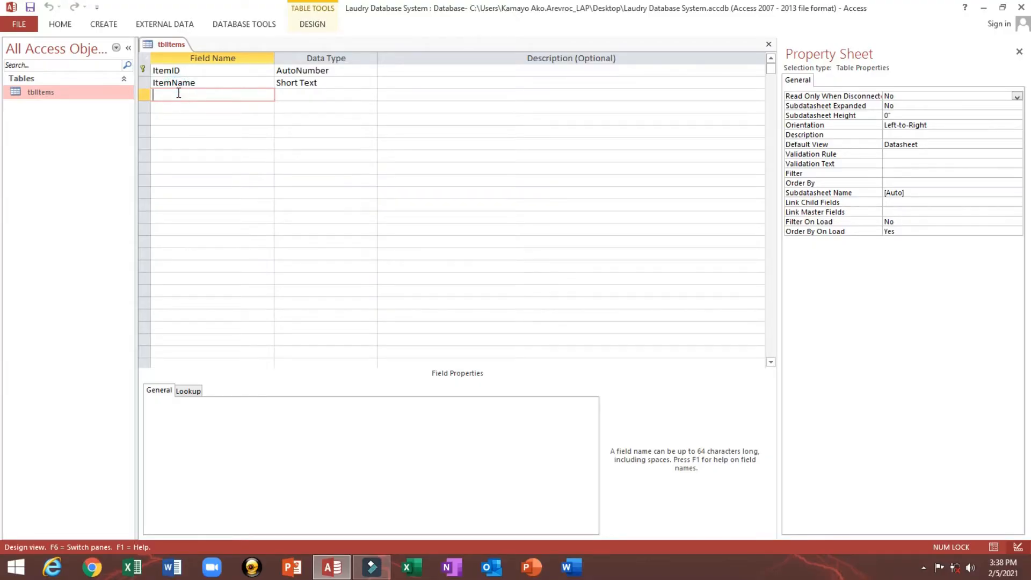
{"action": "type", "text": "ChargeType"}
{"action": "key", "text": "Tab"}
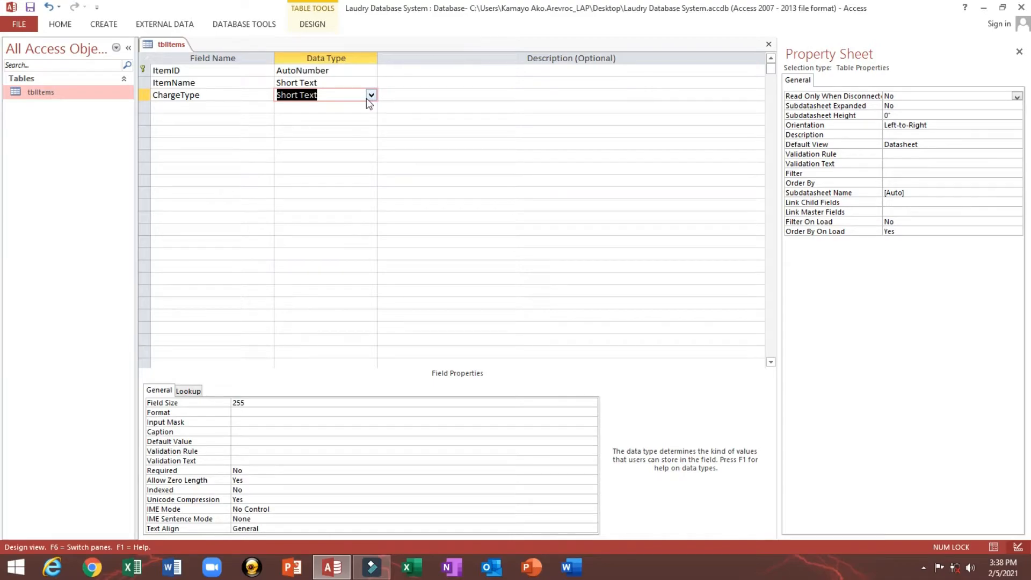
Start the Lookup Wizard for the ChargeType field and choose to type in the lookup values
{"action": "left_click", "coordinate": [370, 95]}
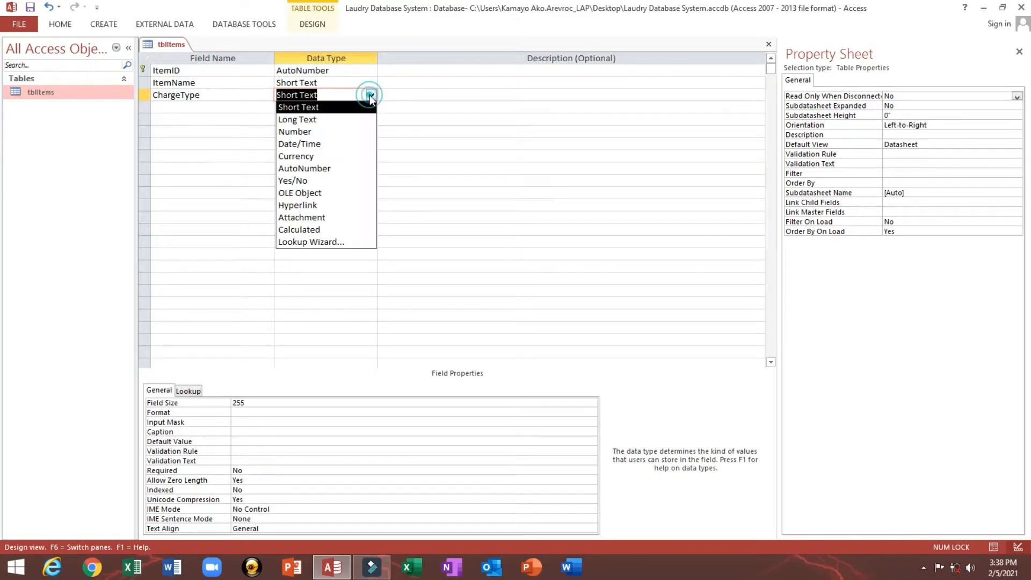
{"action": "left_click", "coordinate": [320, 242]}
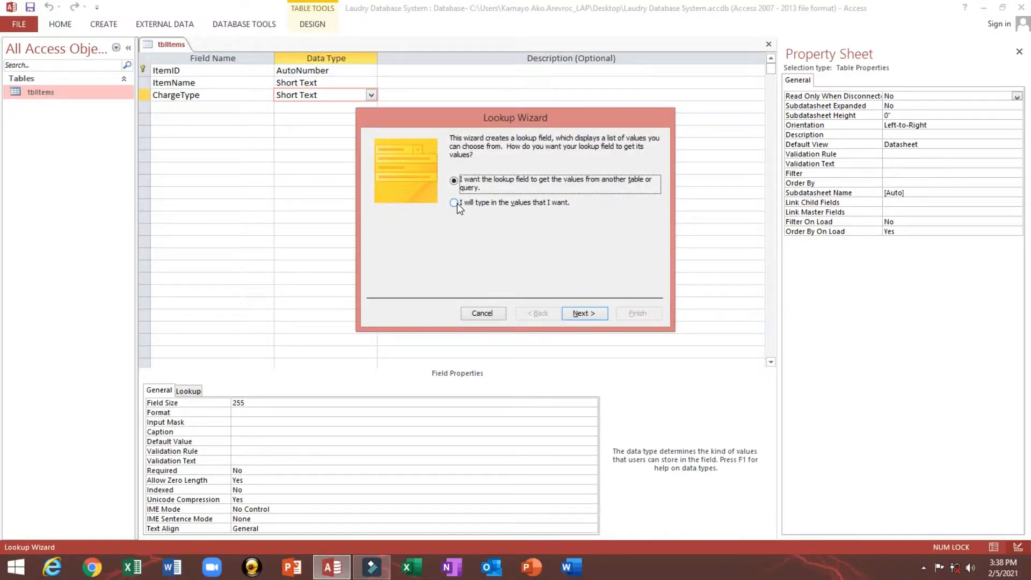
{"action": "left_click", "coordinate": [454, 203]}
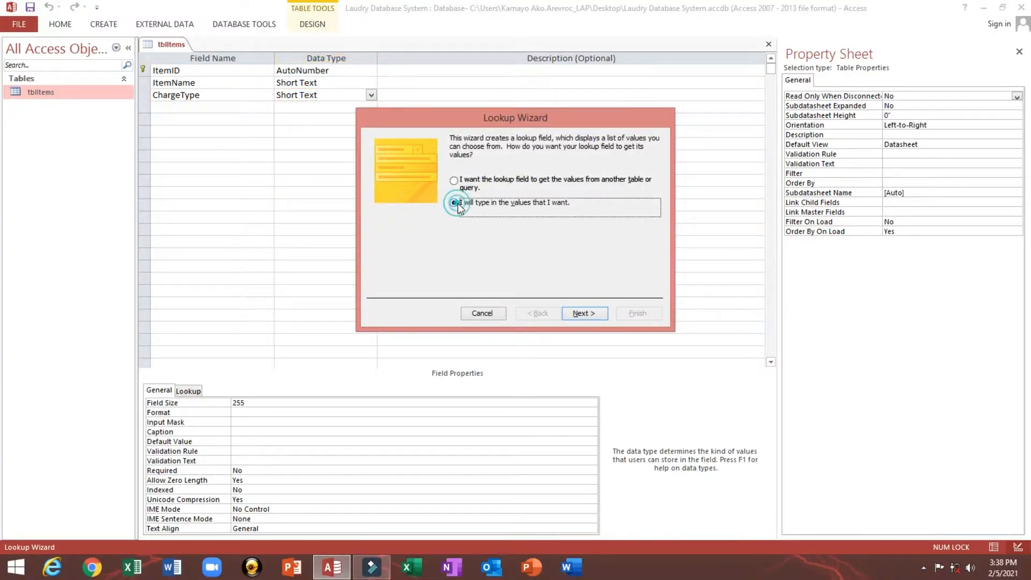
{"action": "left_click", "coordinate": [586, 313]}
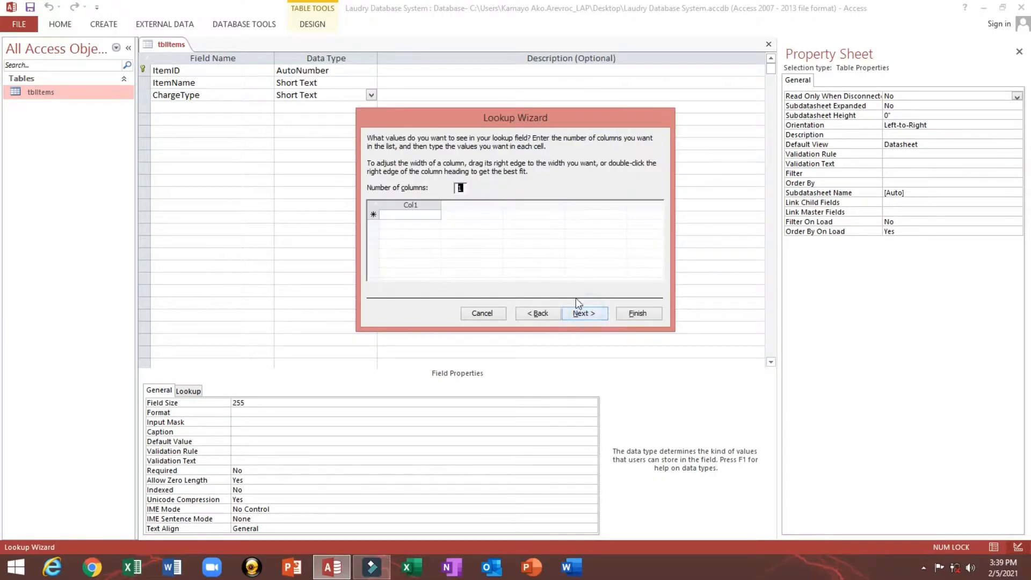
Enter Per Item and Per Weight as the ChargeType lookup values and finish the wizard
{"action": "left_click", "coordinate": [432, 212]}
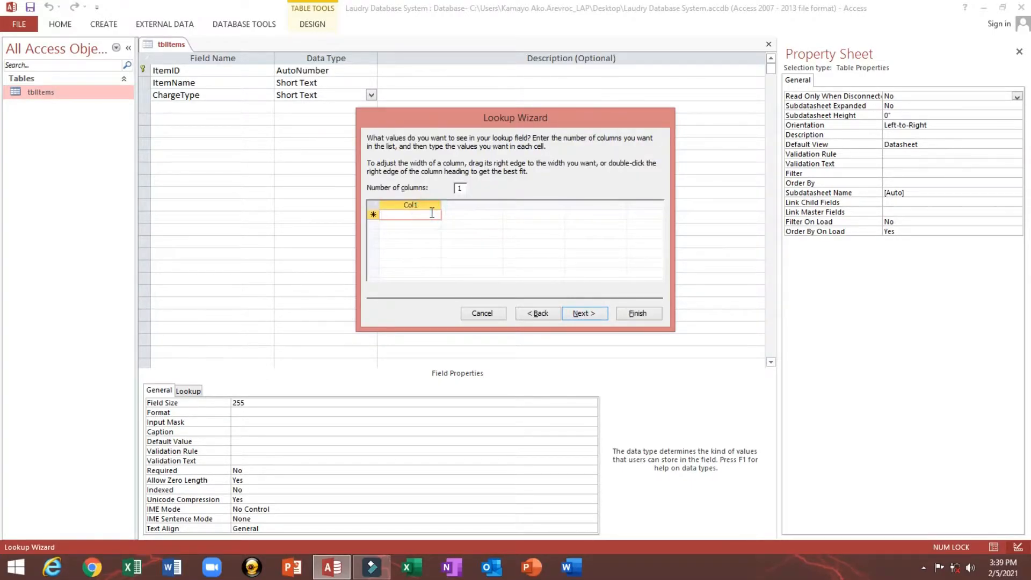
{"action": "type", "text": "Pe"}
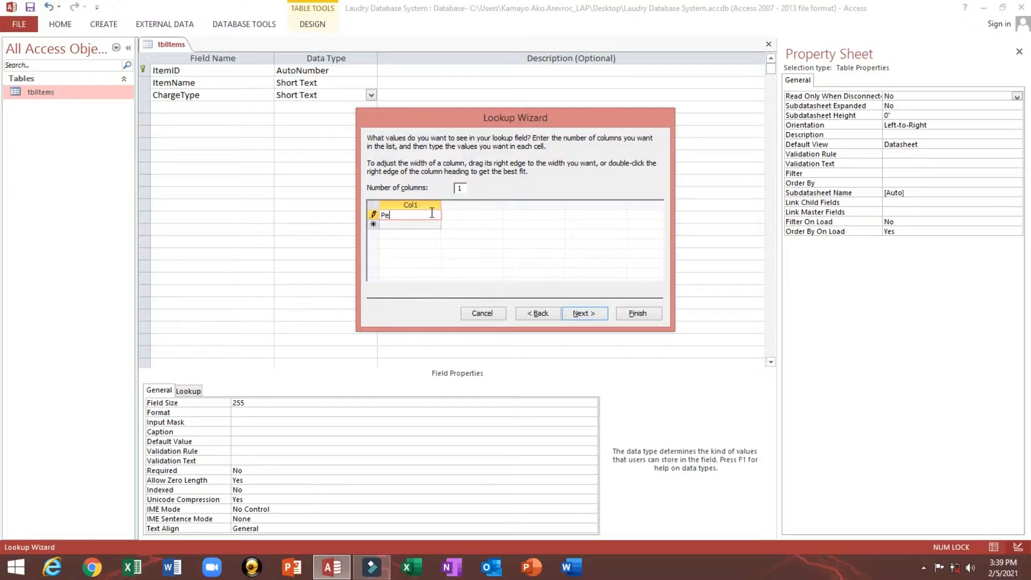
{"action": "type", "text": "r Item"}
{"action": "key", "text": "Return"}
{"action": "type", "text": "Per"}
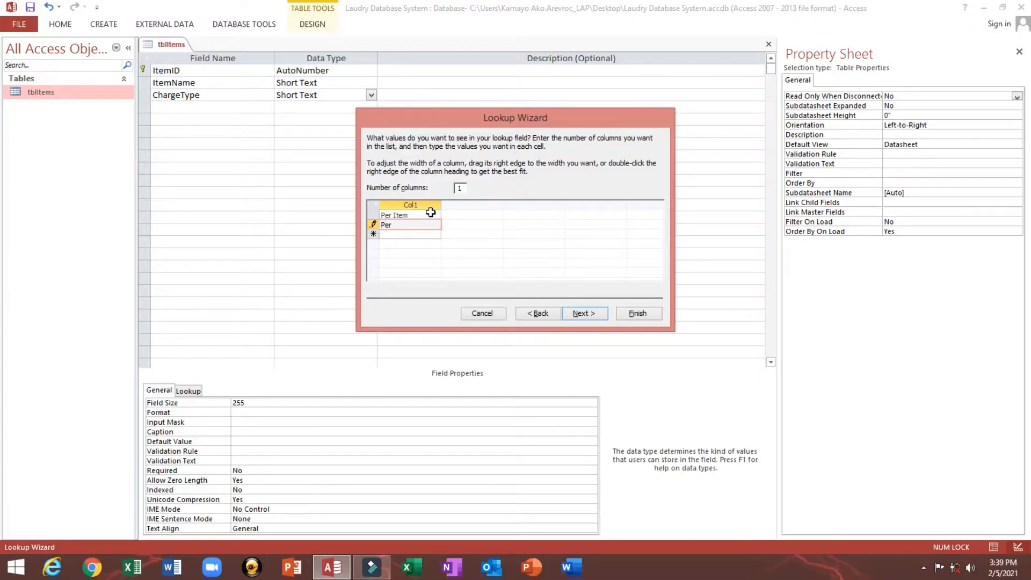
{"action": "type", "text": " Weight"}
{"action": "key", "text": "Return"}
{"action": "left_click", "coordinate": [579, 315]}
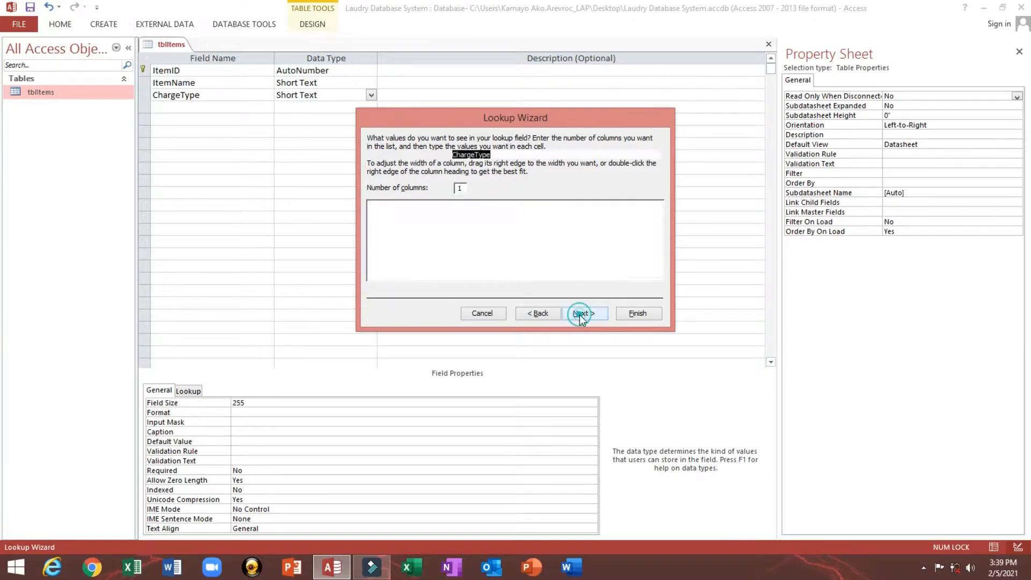
{"action": "left_click", "coordinate": [628, 316]}
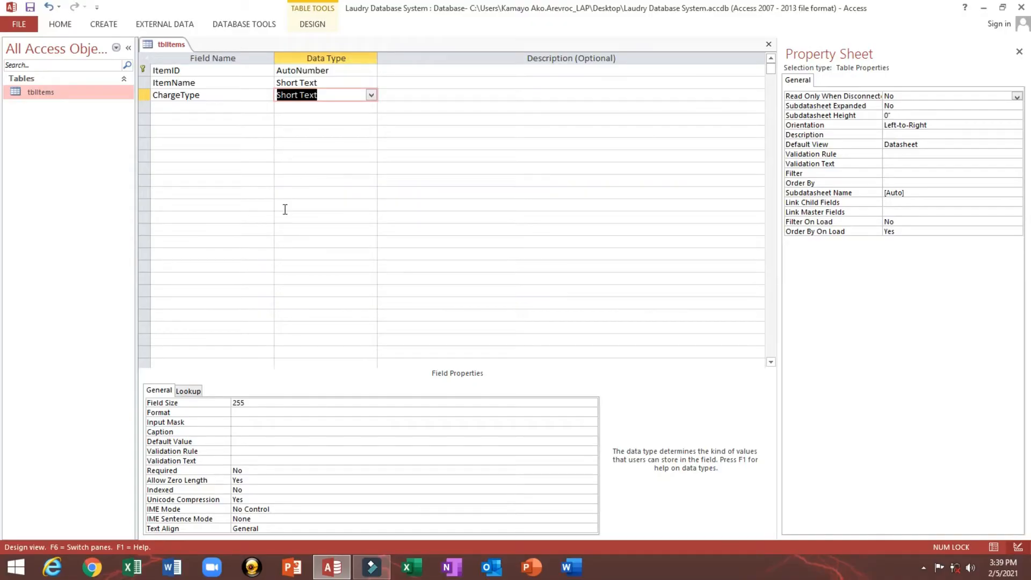
Set the field size of ChargeType to 50
{"action": "left_click", "coordinate": [269, 402]}
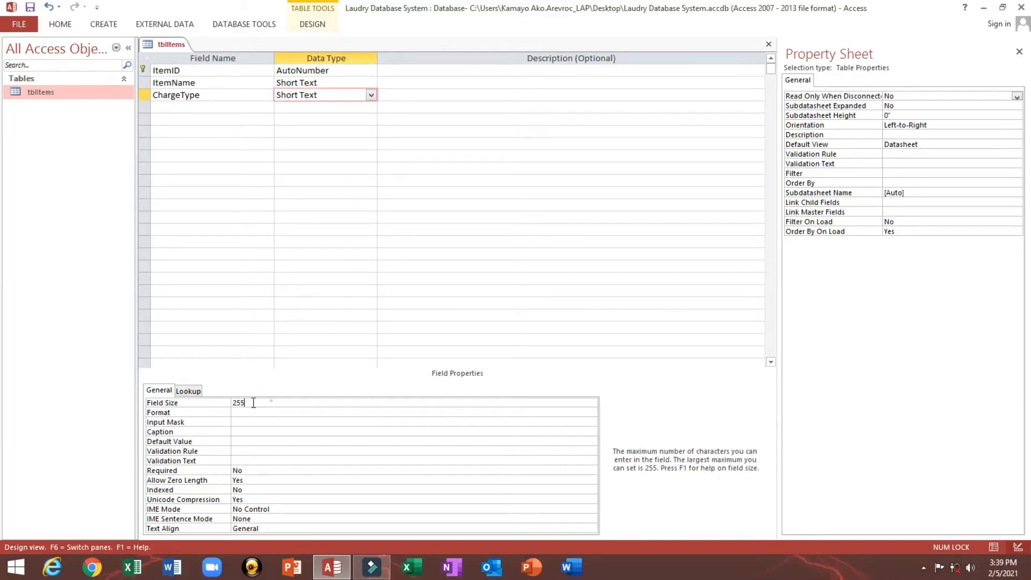
{"action": "key", "text": "BackSpace"}
{"action": "key", "text": "BackSpace"}
{"action": "key", "text": "BackSpace"}
{"action": "type", "text": "50"}
{"action": "left_click", "coordinate": [150, 415]}
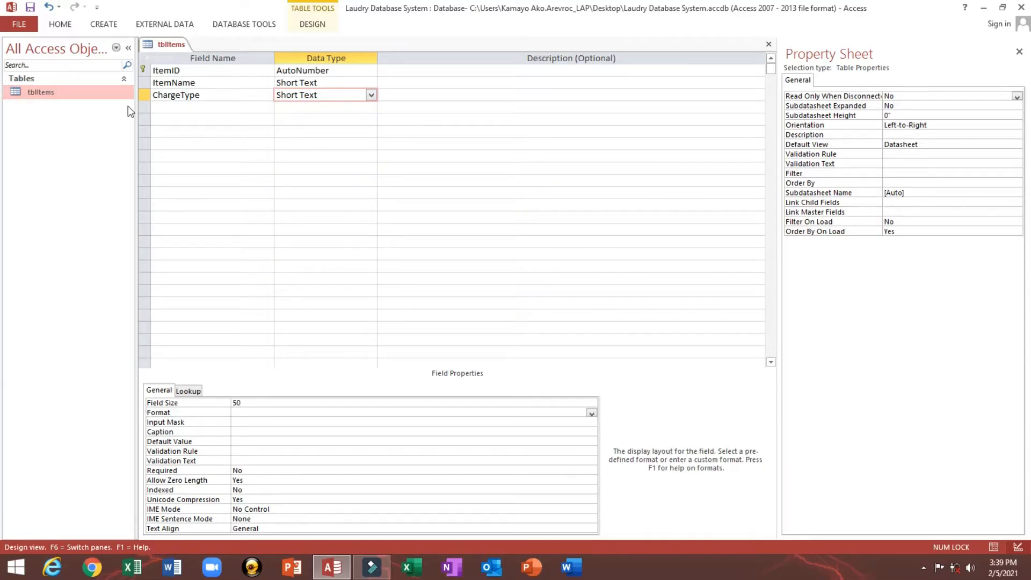
Give the ChargeType field the caption "Charge Type", reusing its field name with a space added
{"action": "left_click", "coordinate": [208, 95]}
{"action": "key", "text": "ctrl+c"}
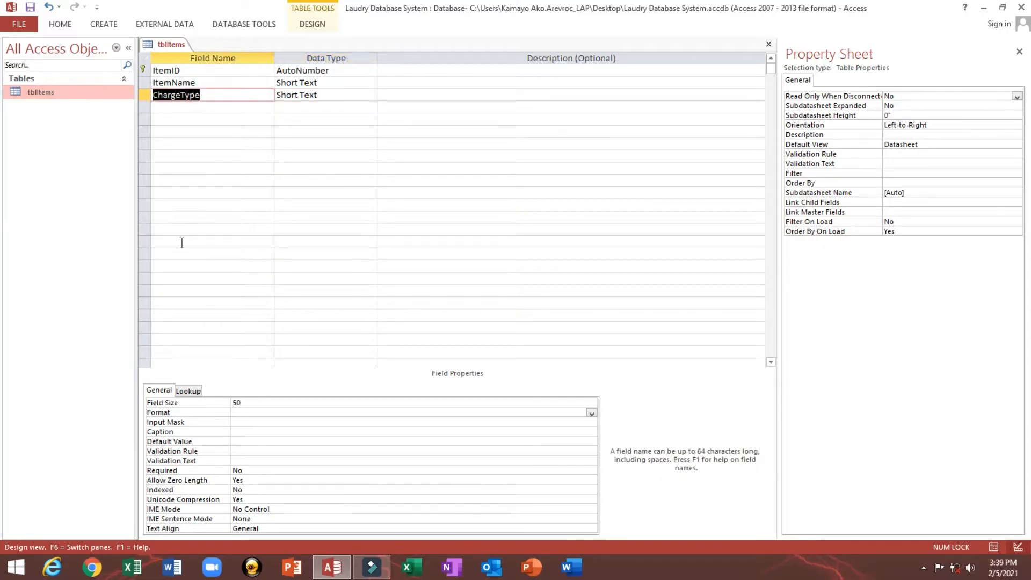
{"action": "left_click", "coordinate": [167, 432]}
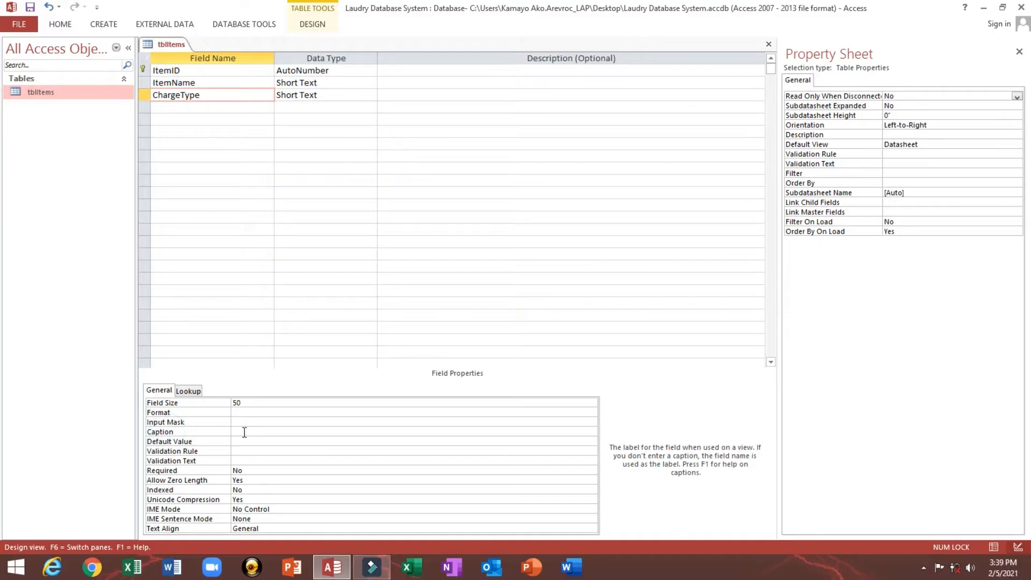
{"action": "key", "text": "ctrl+v"}
{"action": "left_click", "coordinate": [258, 433]}
{"action": "left_click", "coordinate": [327, 439]}
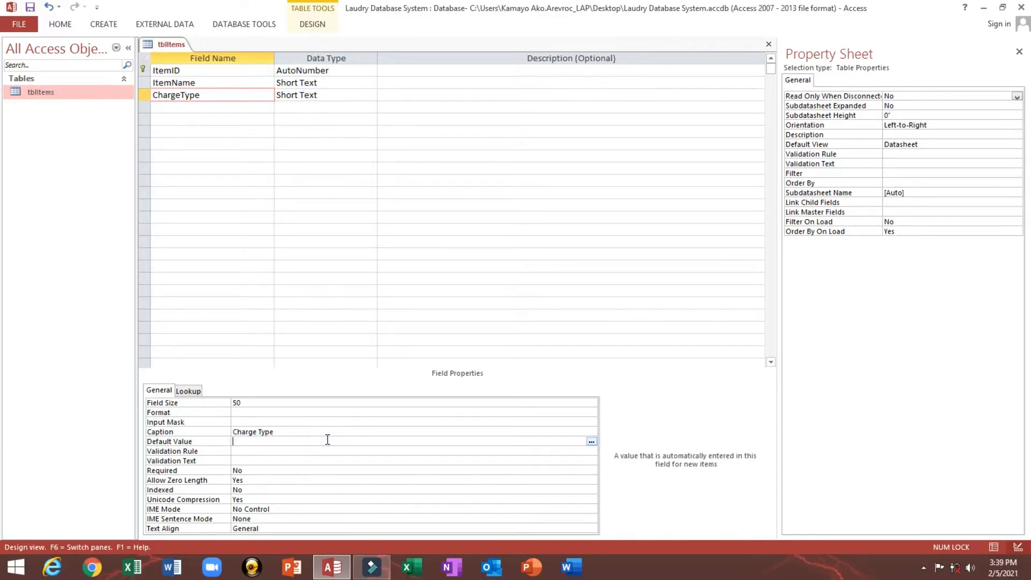
Open tblItems in Datasheet view, widen the Charge Type column and check its list of choices
{"action": "double_click", "coordinate": [37, 92]}
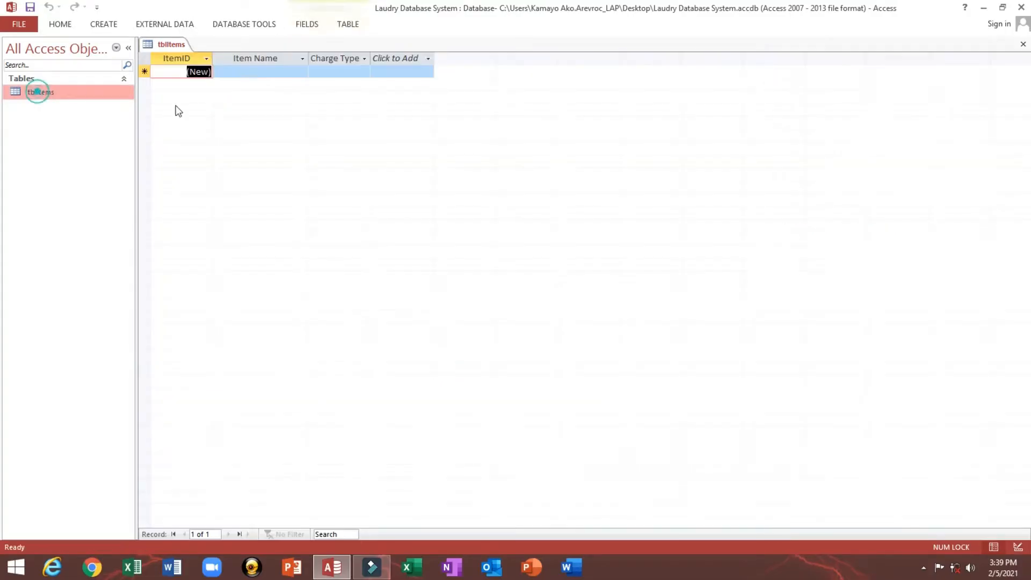
{"action": "left_click", "coordinate": [358, 71]}
{"action": "left_click", "coordinate": [363, 72]}
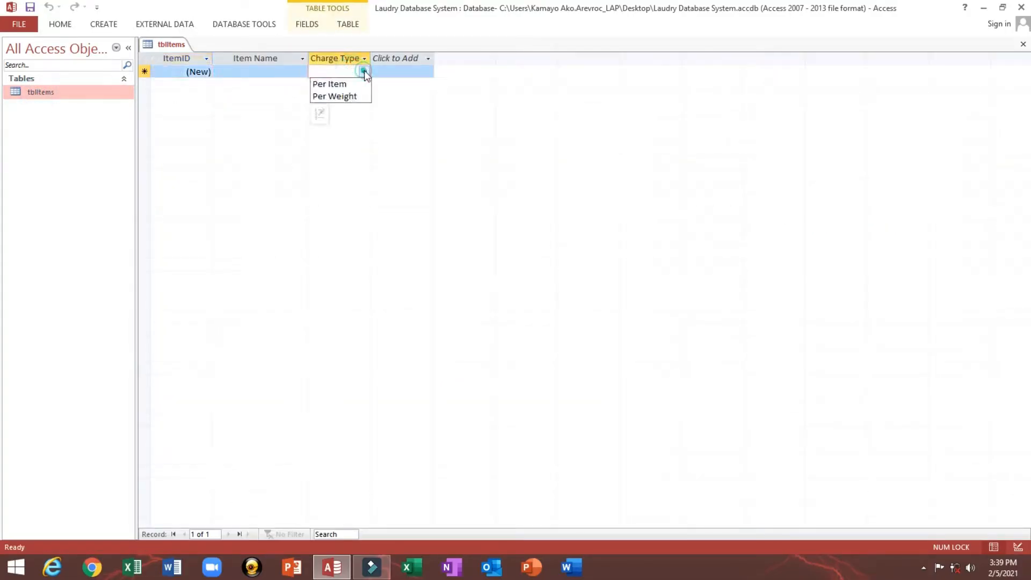
{"action": "left_click_drag", "start_coordinate": [370, 58], "coordinate": [400, 66]}
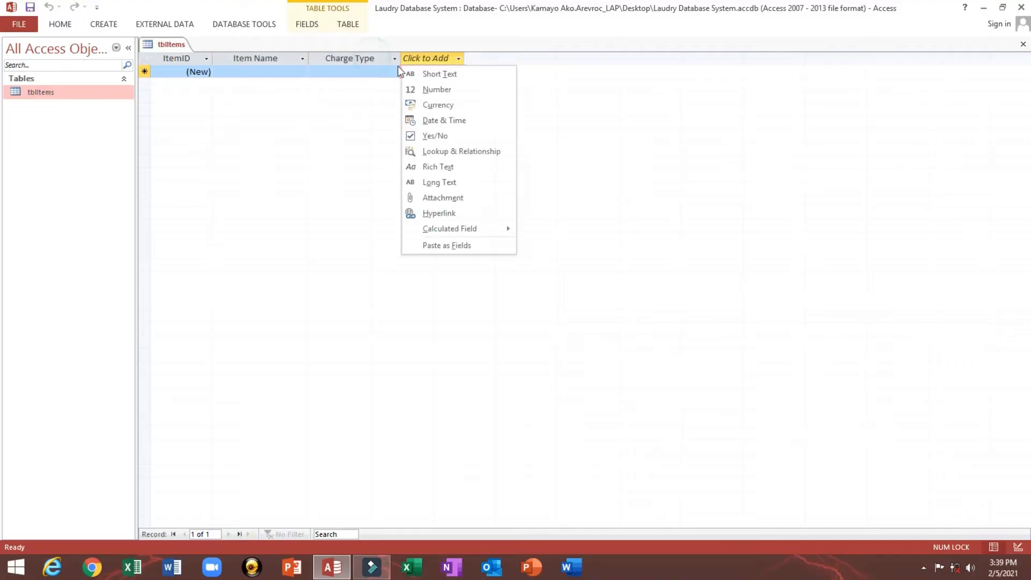
{"action": "left_click", "coordinate": [333, 71]}
{"action": "left_click", "coordinate": [394, 73]}
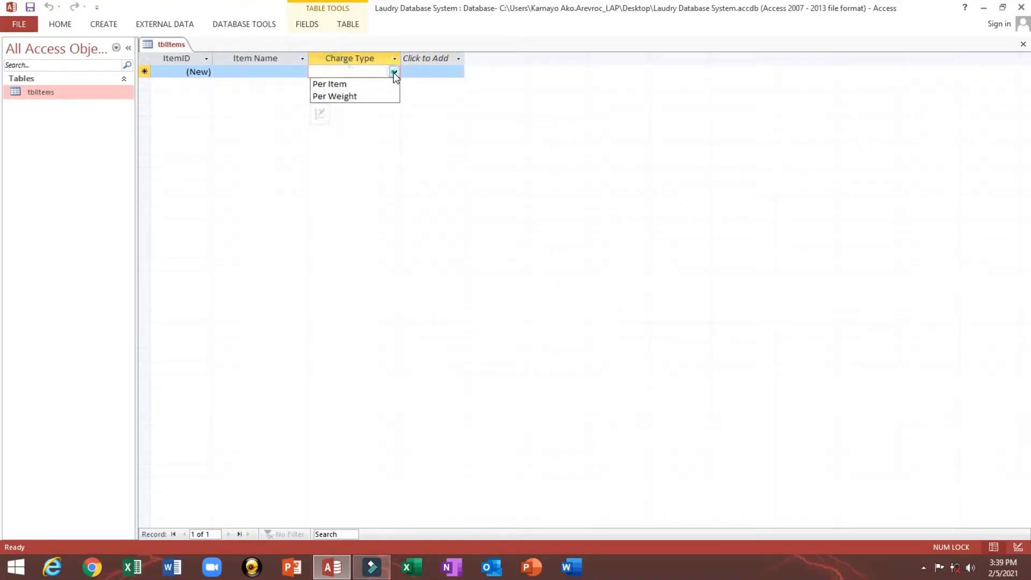
Return tblItems to Design view and set the default value of ChargeType to "Per Item"
{"action": "right_click", "coordinate": [57, 94]}
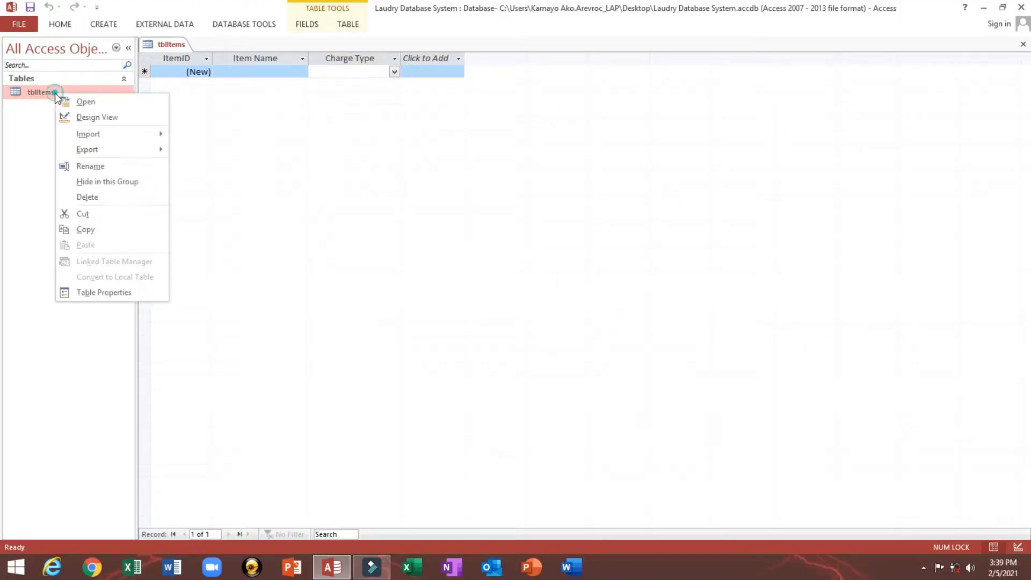
{"action": "left_click", "coordinate": [85, 116]}
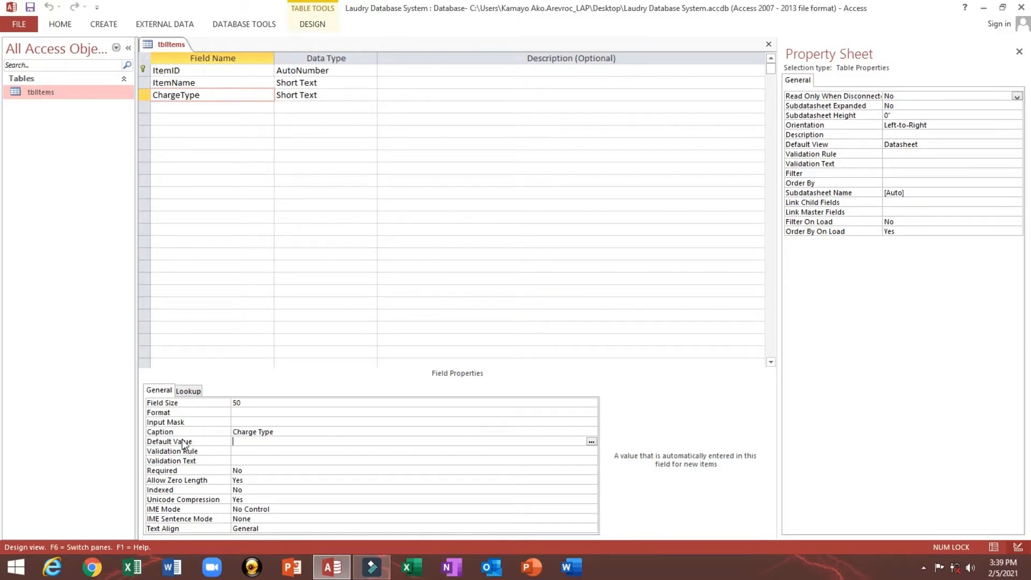
{"action": "type", "text": "Per Item"}
{"action": "key", "text": "Return"}
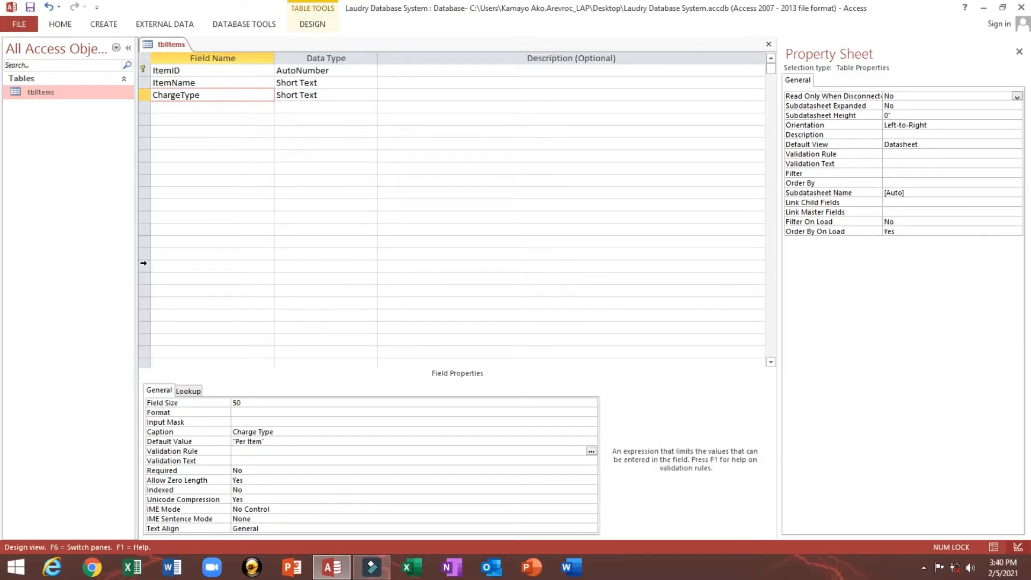
Save the design changes to tblItems and check the Charge Type default and choices in Datasheet view
{"action": "double_click", "coordinate": [91, 96]}
{"action": "left_click", "coordinate": [480, 324]}
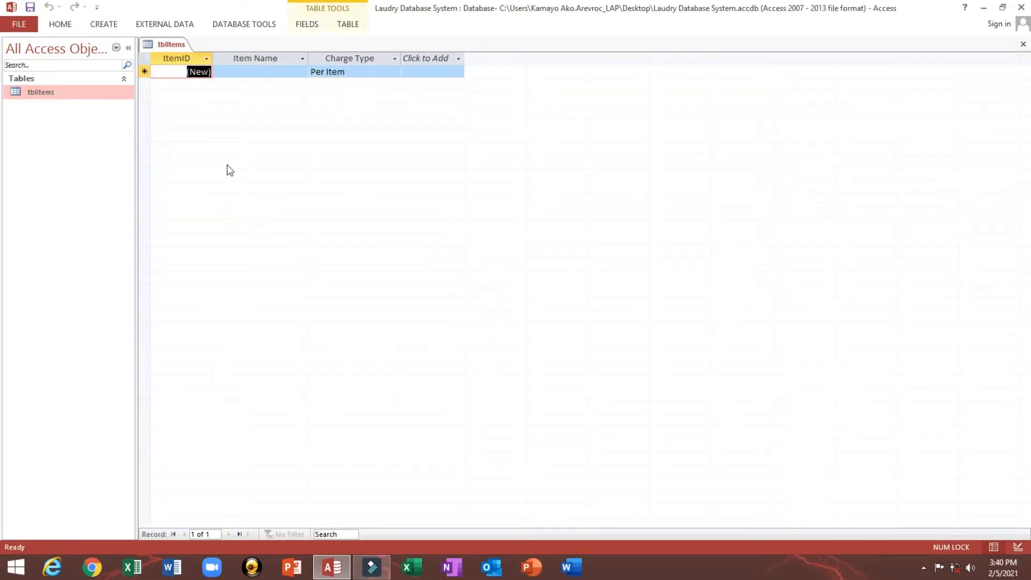
{"action": "left_click", "coordinate": [380, 72]}
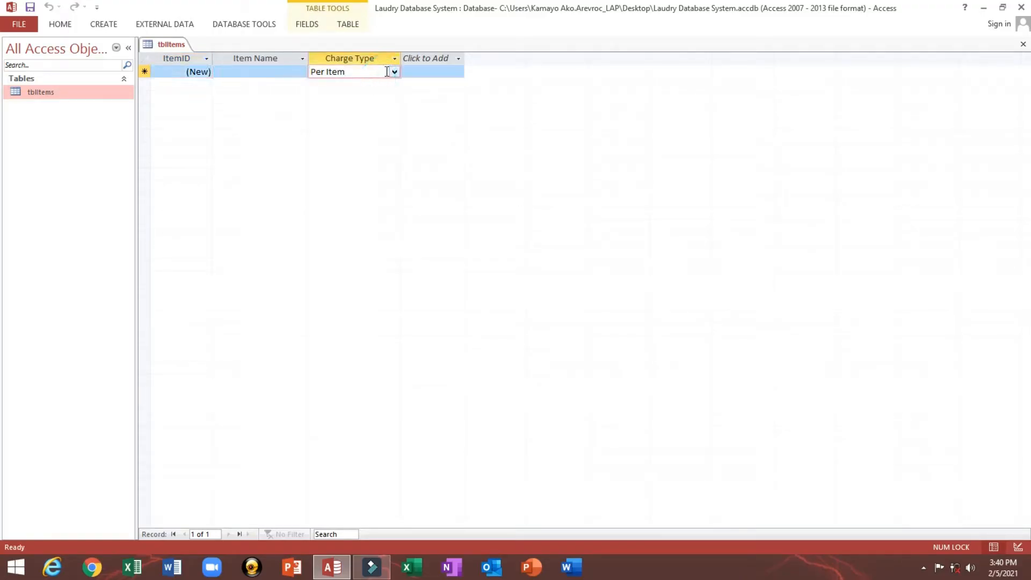
{"action": "left_click", "coordinate": [394, 72]}
{"action": "left_click", "coordinate": [394, 72]}
Return tblItems to Design view and add a ChargePerUnit field with the Number data type
{"action": "right_click", "coordinate": [57, 98]}
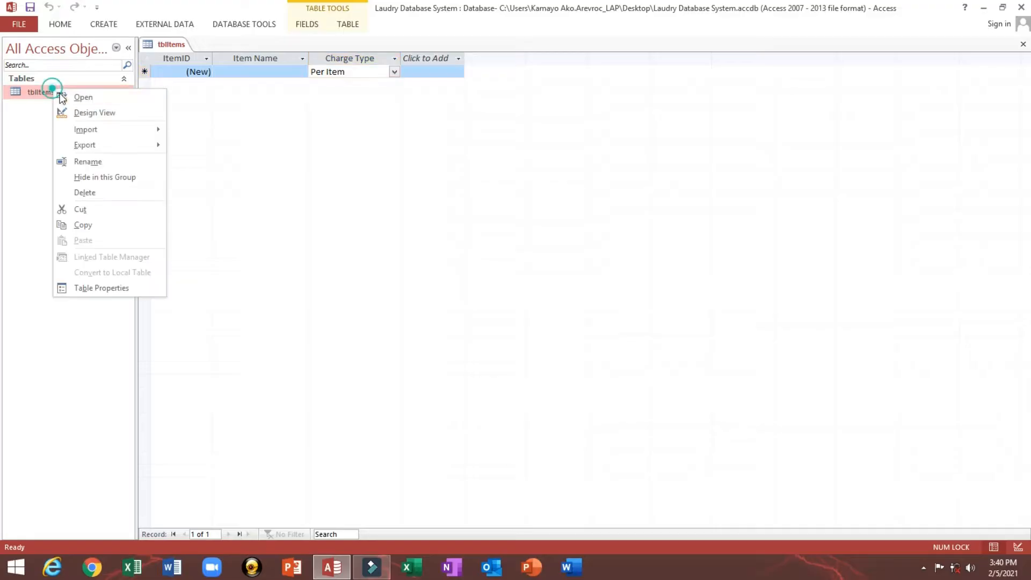
{"action": "left_click", "coordinate": [81, 111]}
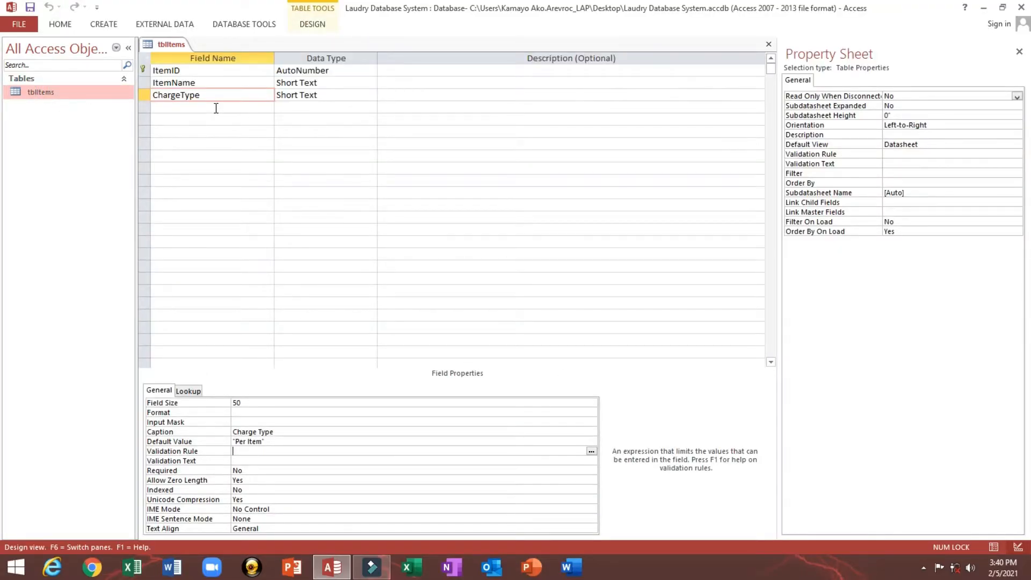
{"action": "left_click", "coordinate": [216, 108]}
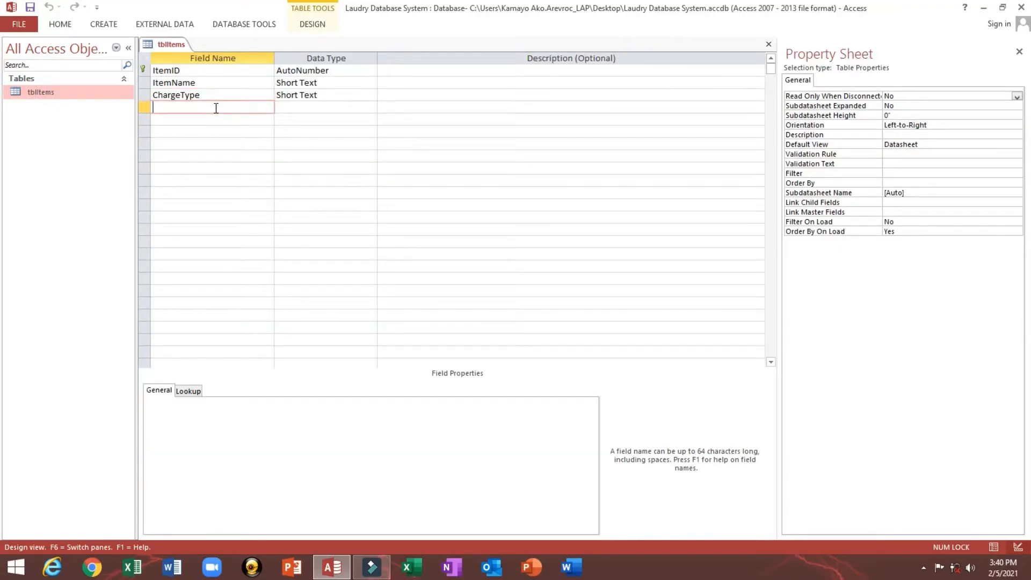
{"action": "type", "text": "ChargePerUnit"}
{"action": "key", "text": "Tab"}
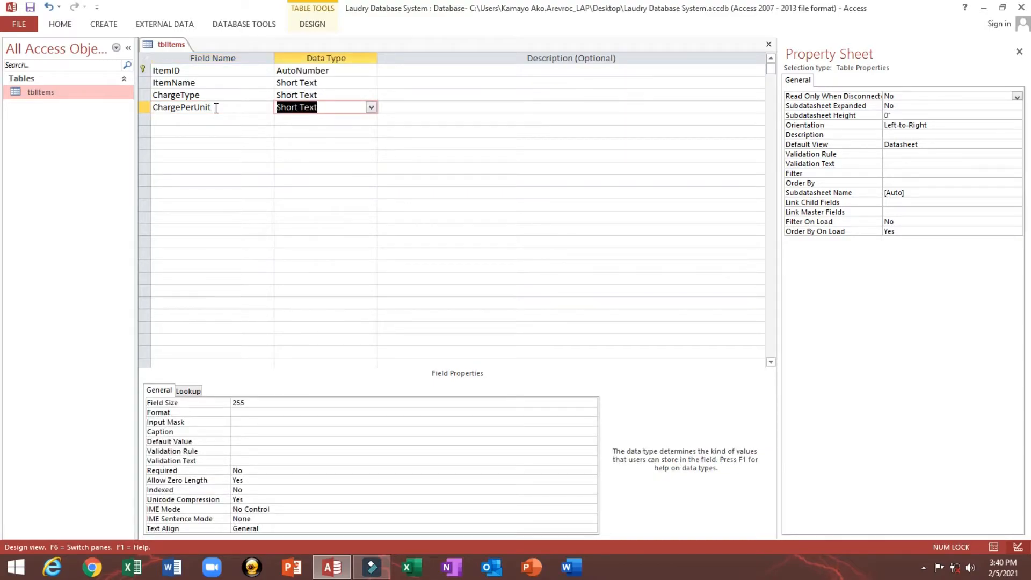
{"action": "type", "text": "n"}
{"action": "key", "text": "Tab"}
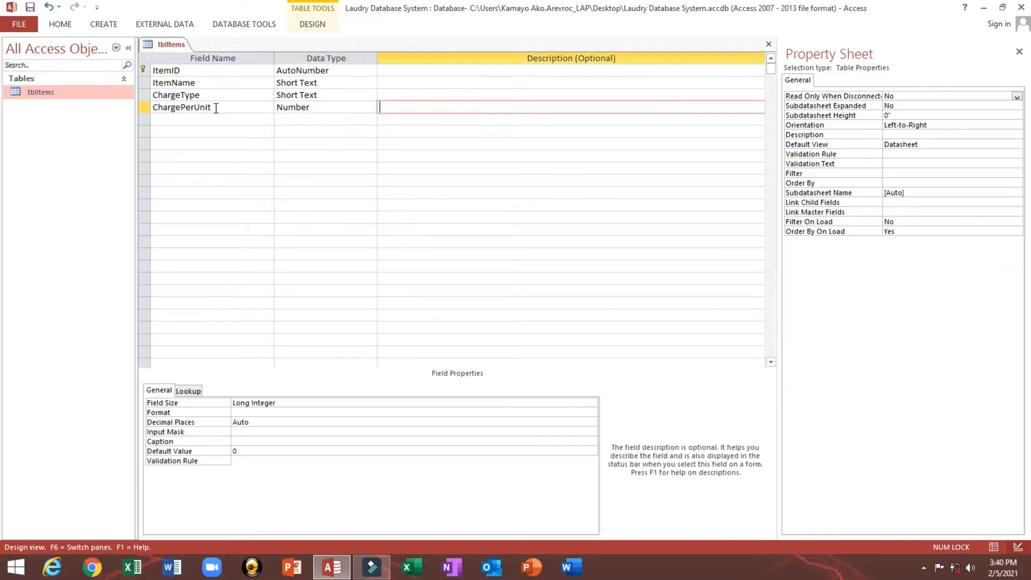
Set the ChargePerUnit field size to Double and its format to Fixed
{"action": "left_click", "coordinate": [176, 404]}
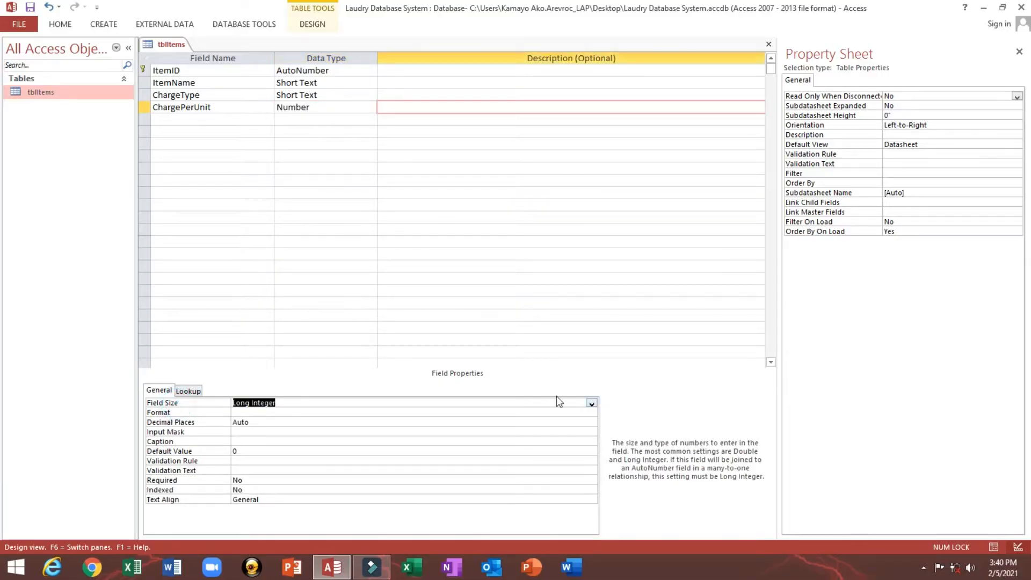
{"action": "left_click", "coordinate": [591, 403]}
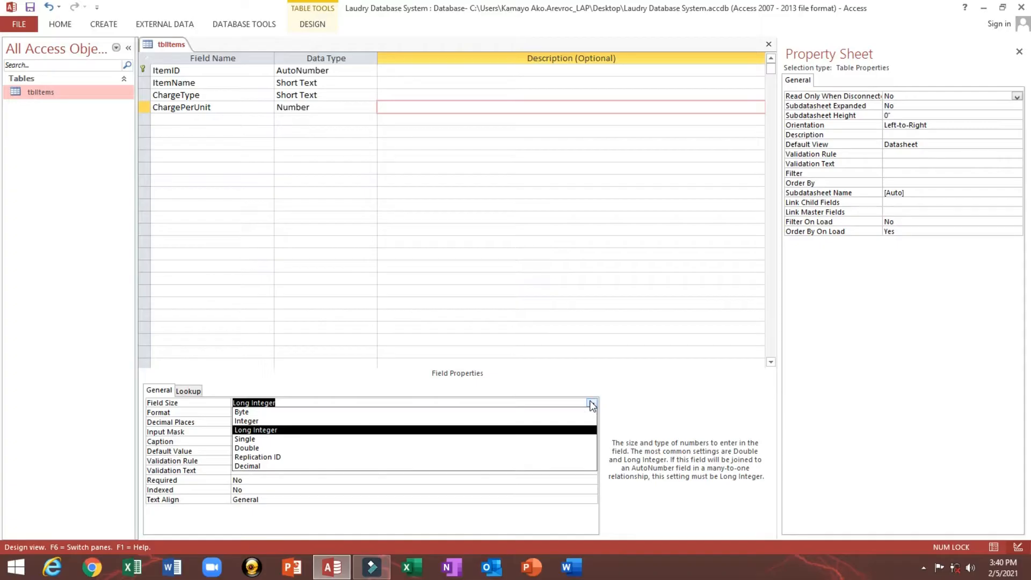
{"action": "left_click", "coordinate": [266, 450]}
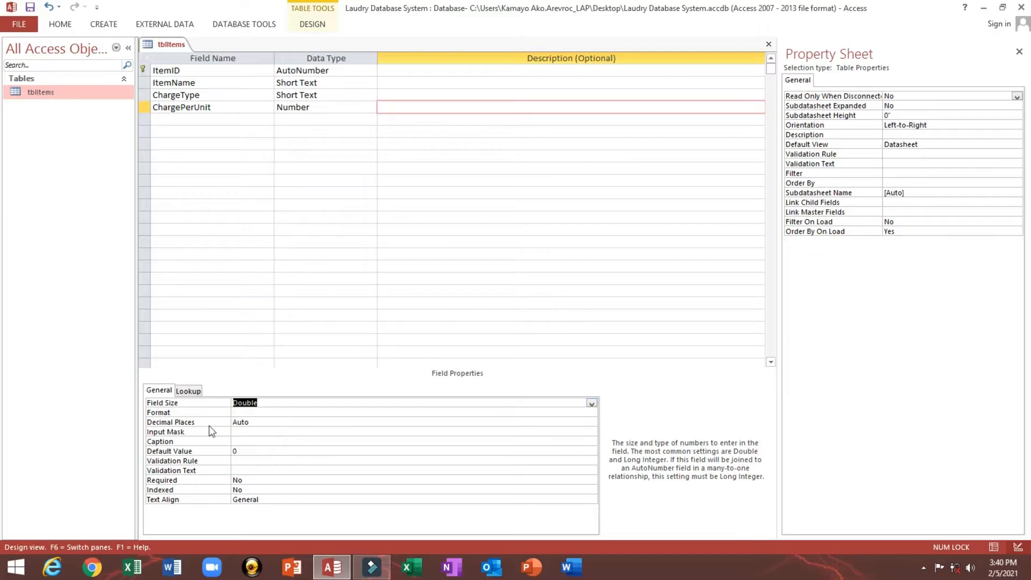
{"action": "left_click", "coordinate": [173, 414]}
{"action": "left_click", "coordinate": [591, 413]}
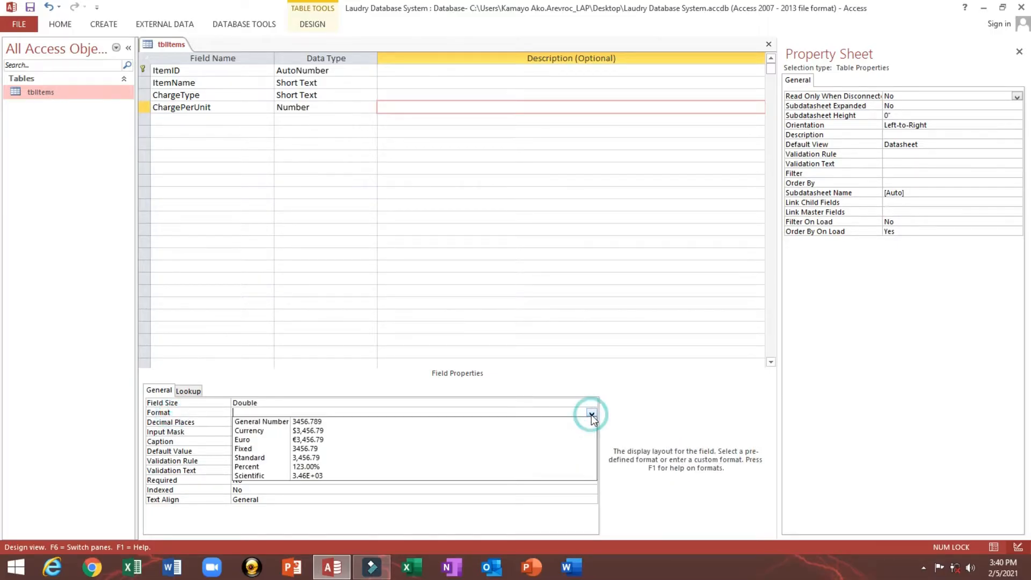
{"action": "left_click", "coordinate": [397, 445]}
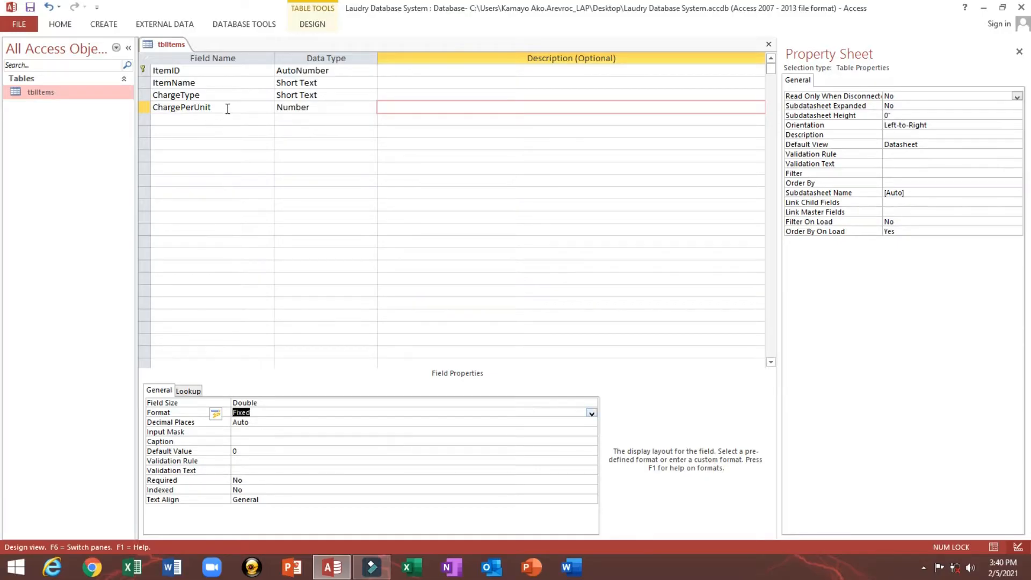
Set the caption of the ChargePerUnit field to "Charge Per Unit" and save the table design
{"action": "left_click_drag", "start_coordinate": [228, 108], "coordinate": [134, 110]}
{"action": "key", "text": "ctrl+c"}
{"action": "left_click", "coordinate": [159, 443]}
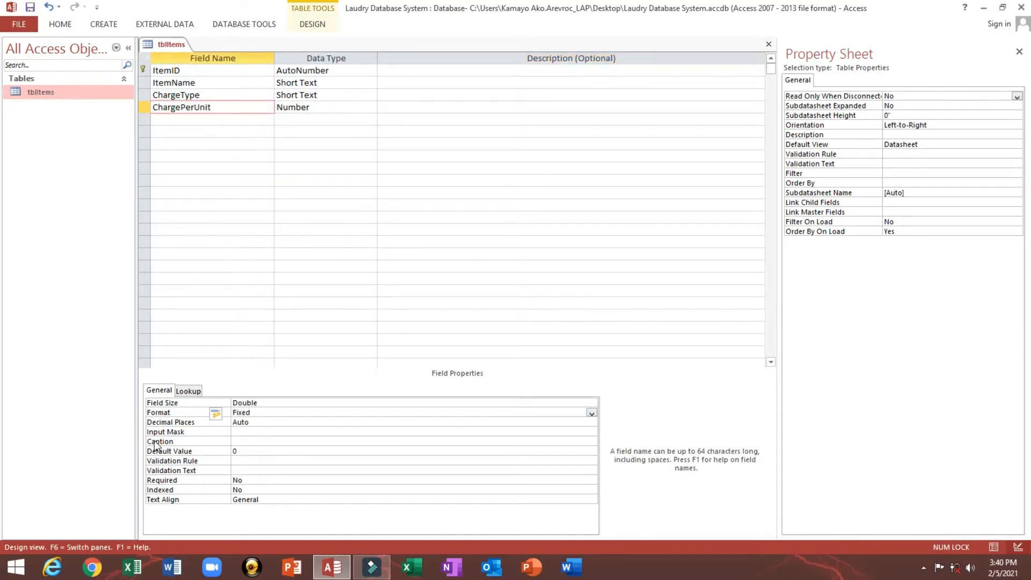
{"action": "key", "text": "ctrl+v"}
{"action": "left_click", "coordinate": [256, 441]}
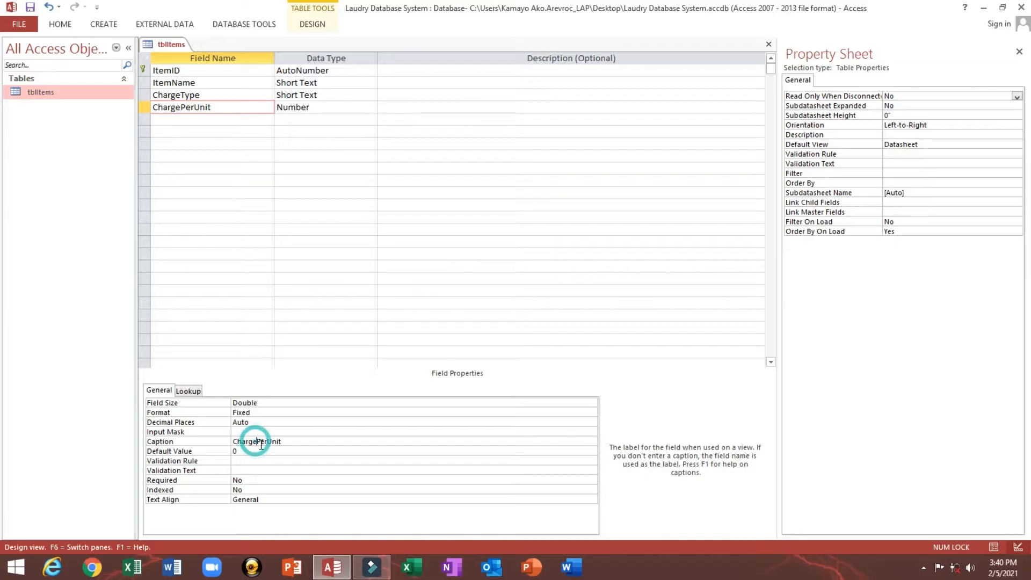
{"action": "left_click", "coordinate": [270, 441]}
{"action": "left_click", "coordinate": [268, 451]}
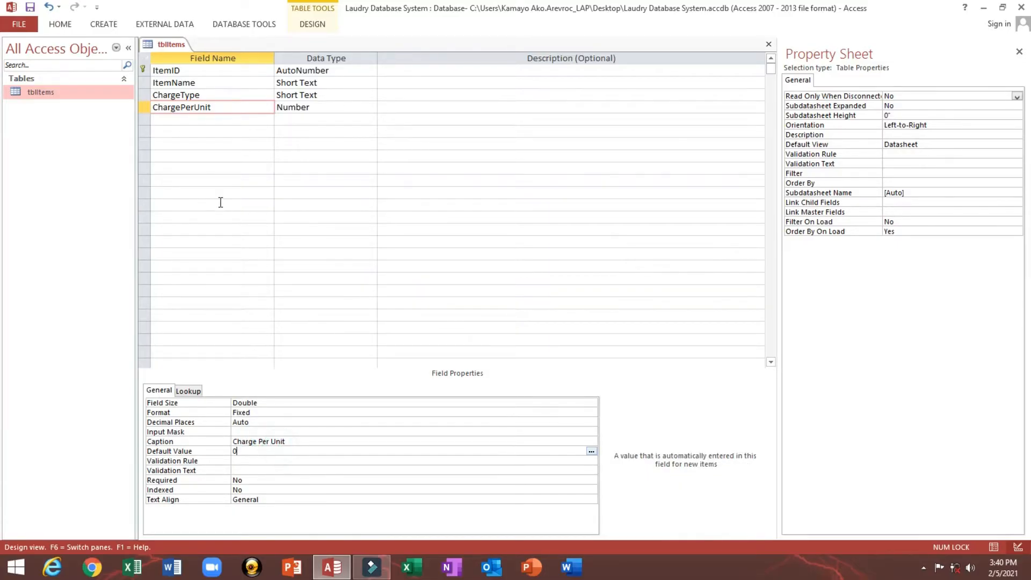
{"action": "left_click", "coordinate": [31, 8]}
Duplicate the ChargePerUnit field into the next empty row and rename the copy ChargePerKg
{"action": "left_click", "coordinate": [143, 107]}
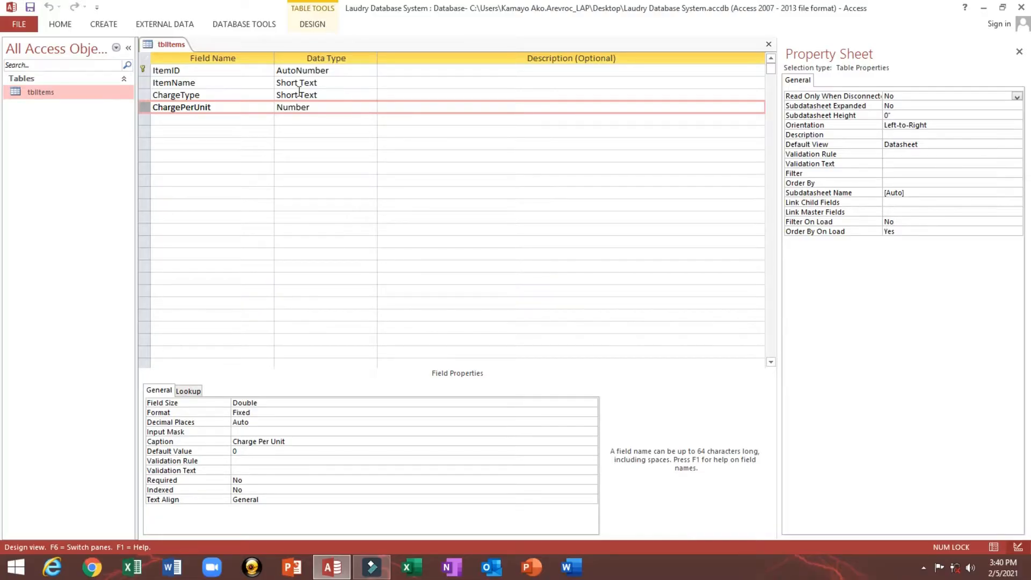
{"action": "left_click_drag", "start_coordinate": [144, 109], "coordinate": [145, 111]}
{"action": "left_click", "coordinate": [147, 120]}
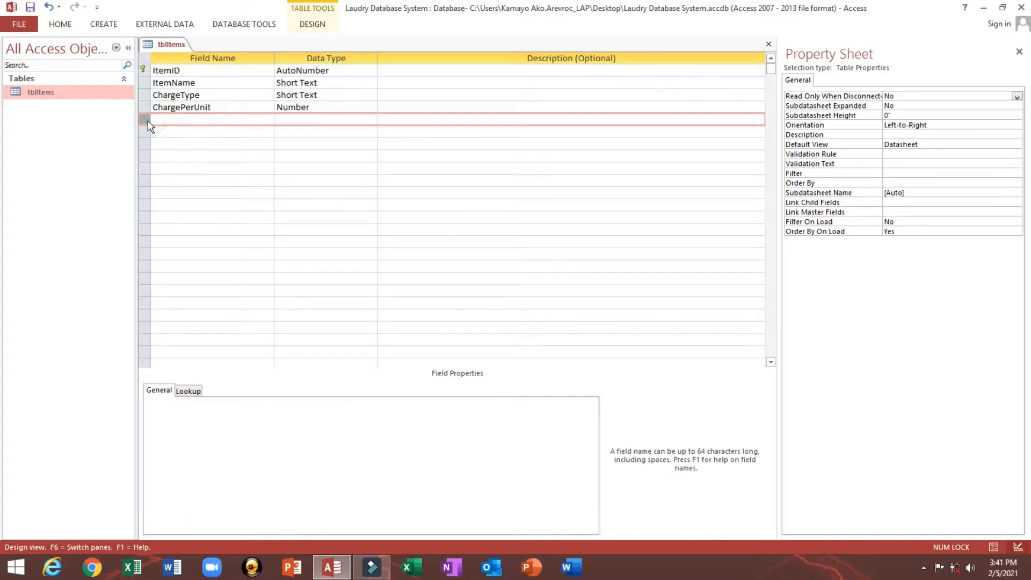
{"action": "key", "text": "ctrl+v"}
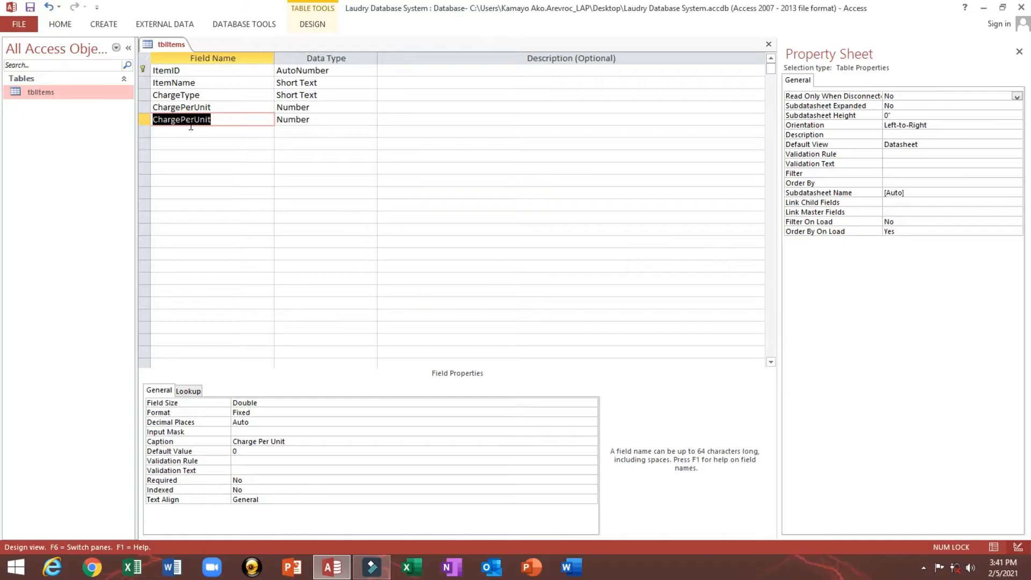
{"action": "left_click_drag", "start_coordinate": [194, 120], "coordinate": [224, 122]}
{"action": "type", "text": "Kg"}
{"action": "key", "text": "Tab"}
{"action": "left_click", "coordinate": [224, 121]}
Set the caption of the ChargePerKg field to "Charge Per Kg" and save the table design
{"action": "double_click", "coordinate": [272, 442]}
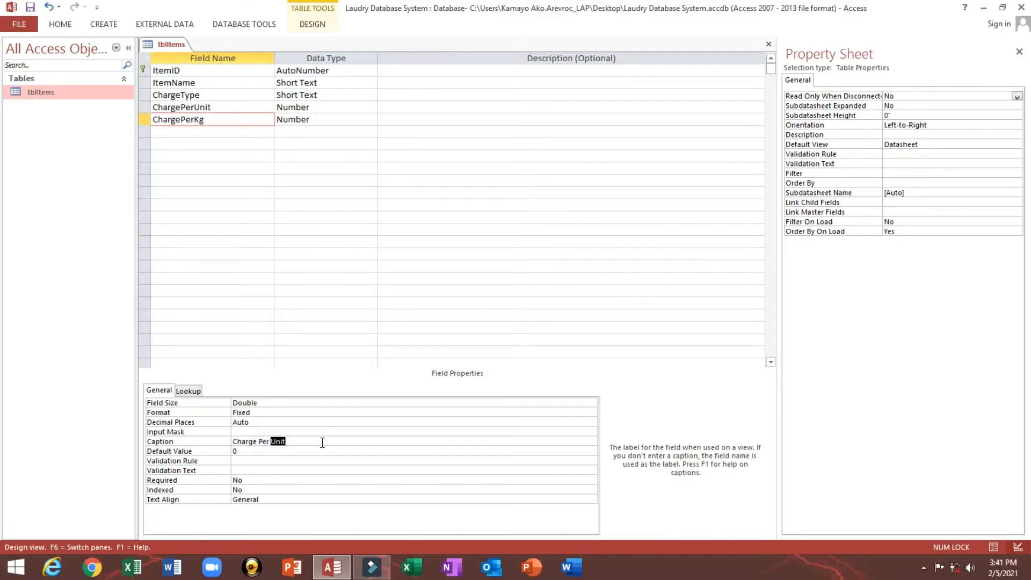
{"action": "type", "text": "Kg"}
{"action": "key", "text": "Return"}
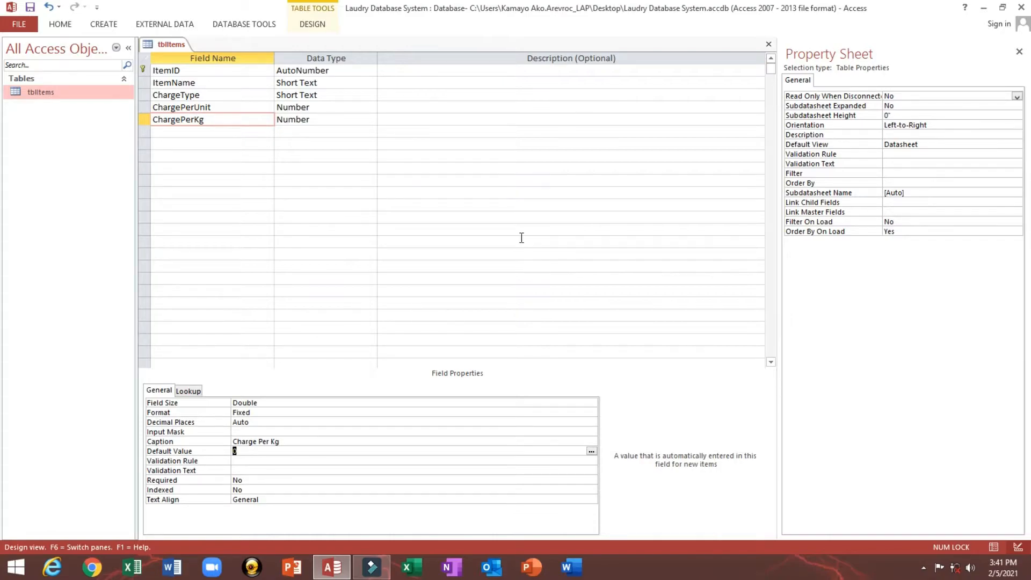
{"action": "left_click", "coordinate": [269, 403]}
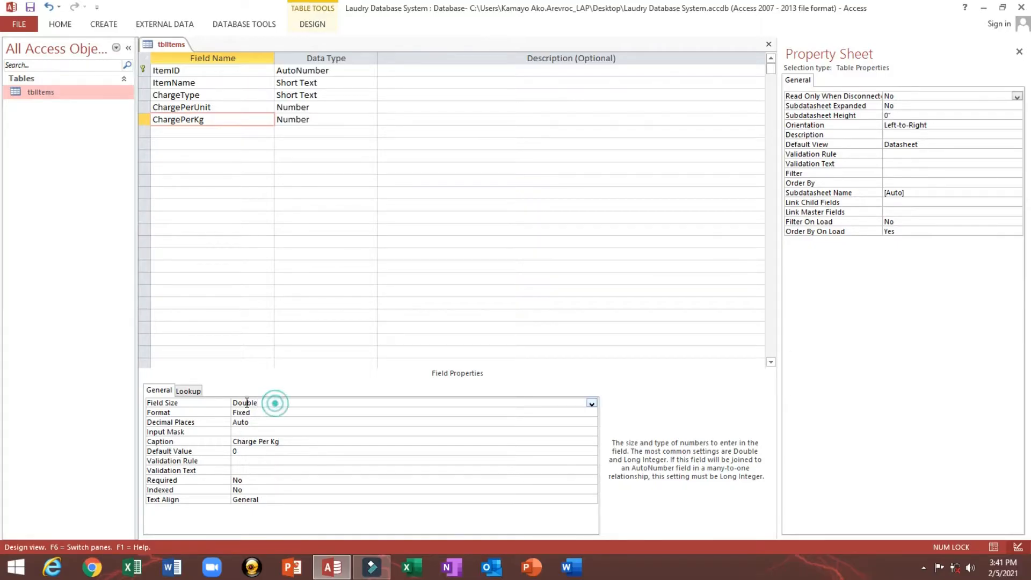
{"action": "double_click", "coordinate": [269, 403]}
{"action": "double_click", "coordinate": [263, 412]}
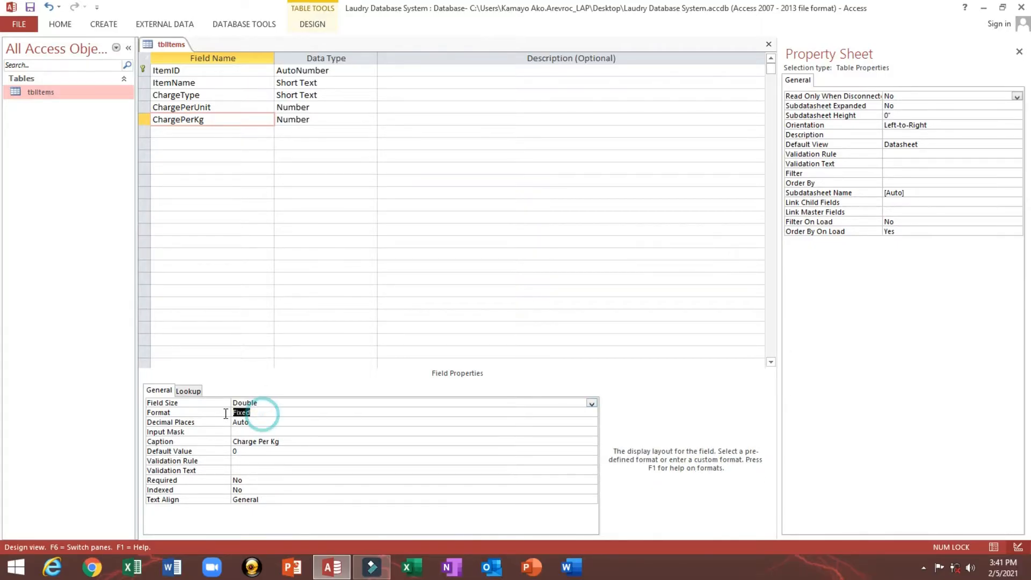
{"action": "left_click", "coordinate": [182, 133]}
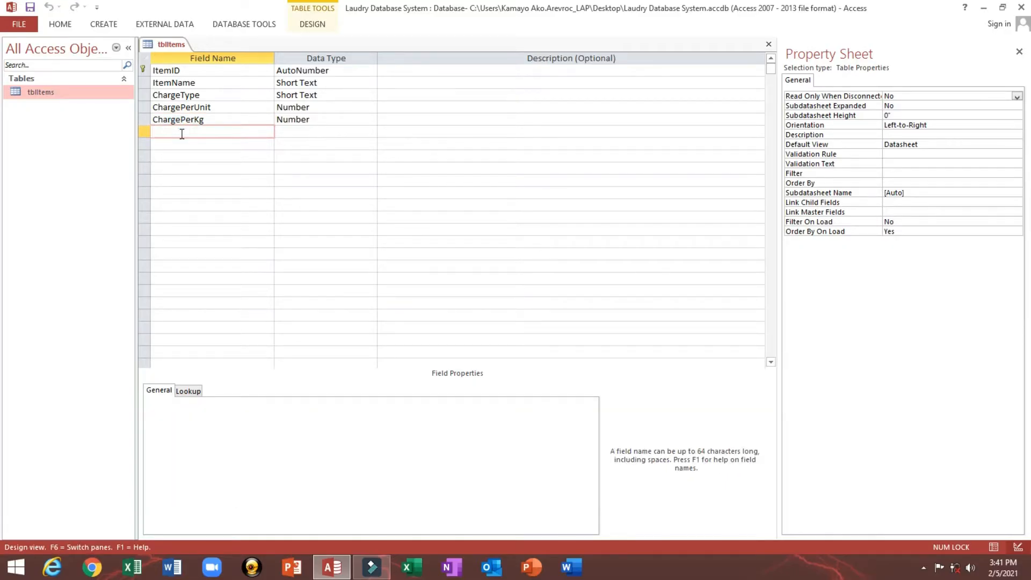
Show tblItems in Datasheet view and widen the Charge Per Unit and Charge Per Kg columns to fit their headings
{"action": "double_click", "coordinate": [35, 90]}
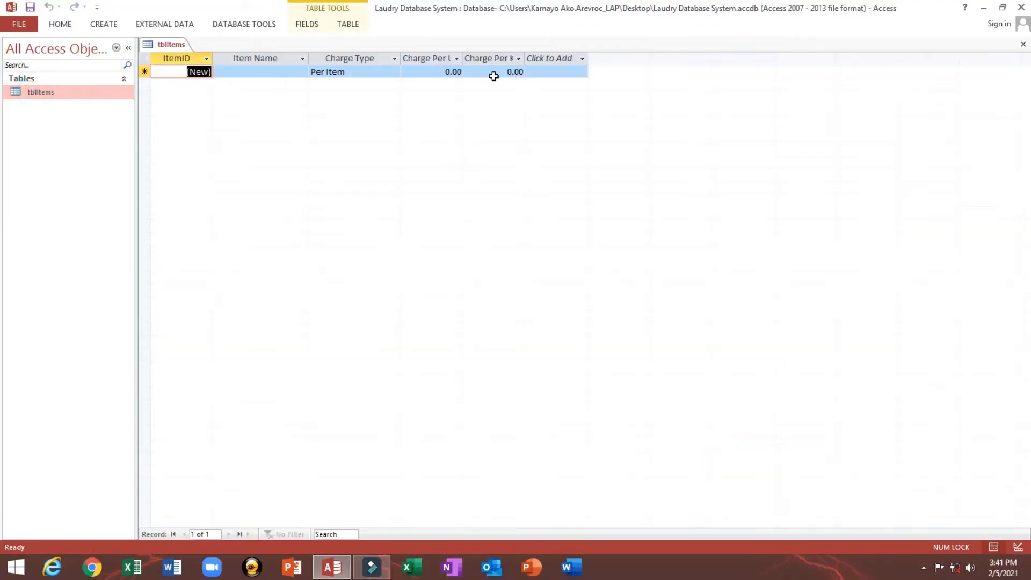
{"action": "double_click", "coordinate": [463, 56]}
{"action": "left_click_drag", "start_coordinate": [552, 55], "coordinate": [583, 55]}
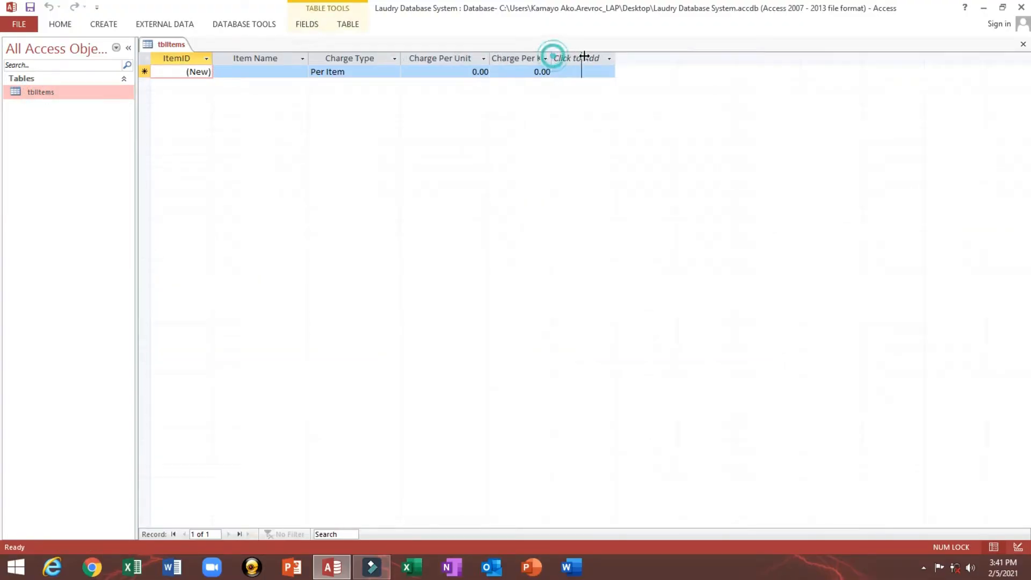
{"action": "left_click", "coordinate": [486, 60]}
{"action": "left_click", "coordinate": [356, 57]}
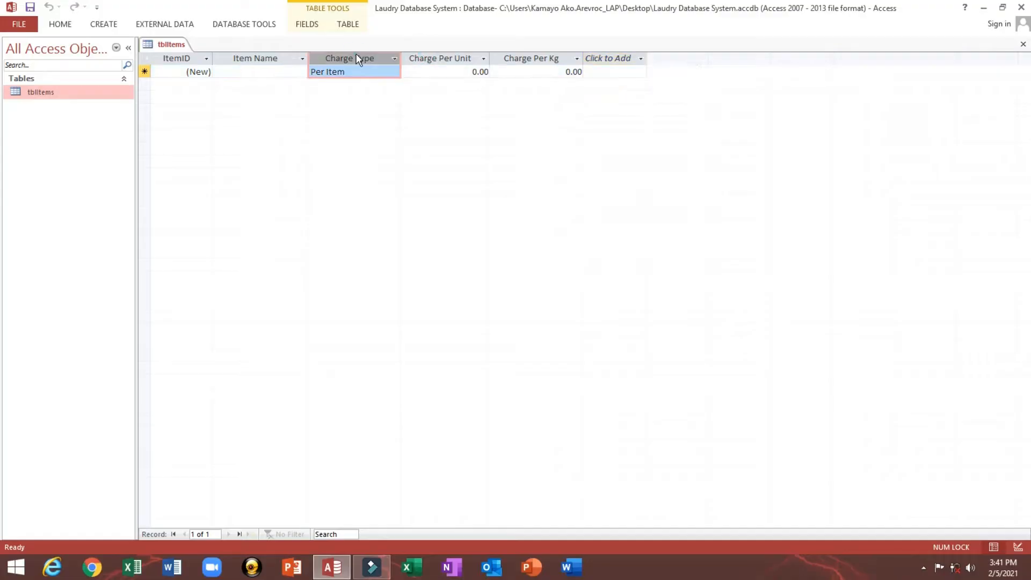
Return tblItems to Design view and review the ChargeType, ChargePerUnit and ChargePerKg fields
{"action": "right_click", "coordinate": [26, 90]}
{"action": "left_click", "coordinate": [54, 111]}
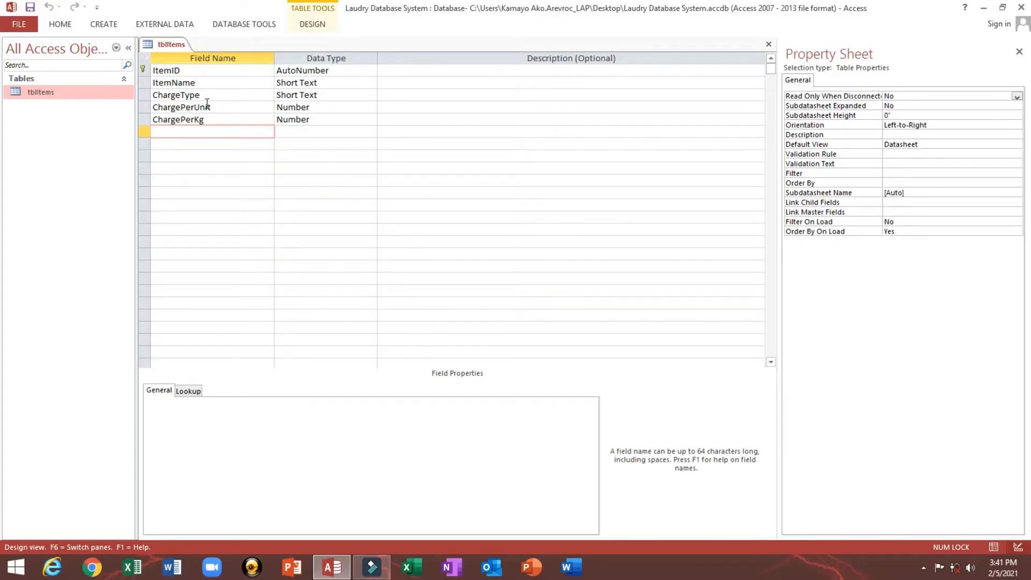
{"action": "double_click", "coordinate": [222, 94]}
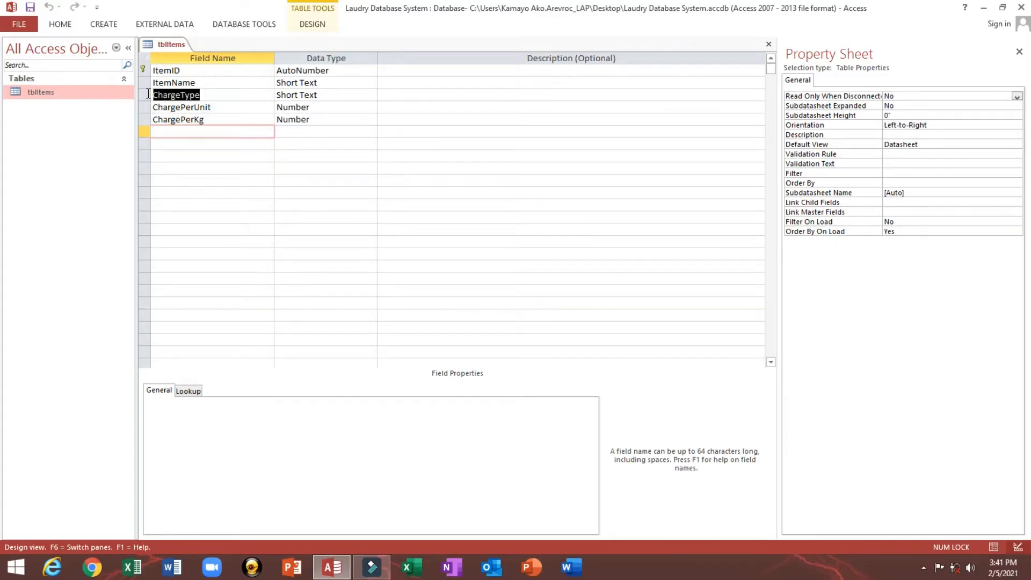
{"action": "left_click", "coordinate": [242, 108]}
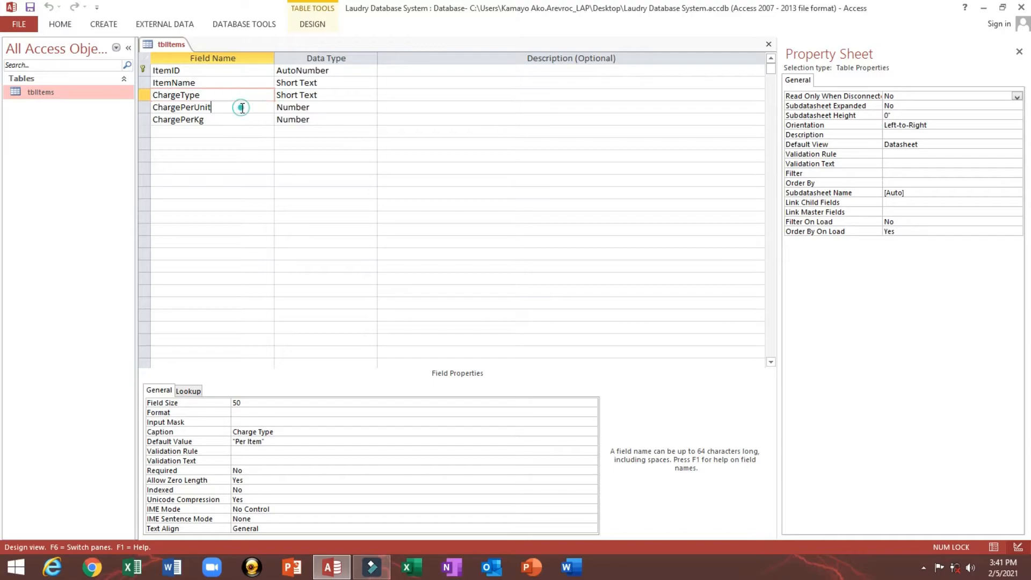
{"action": "left_click_drag", "start_coordinate": [220, 107], "coordinate": [156, 109]}
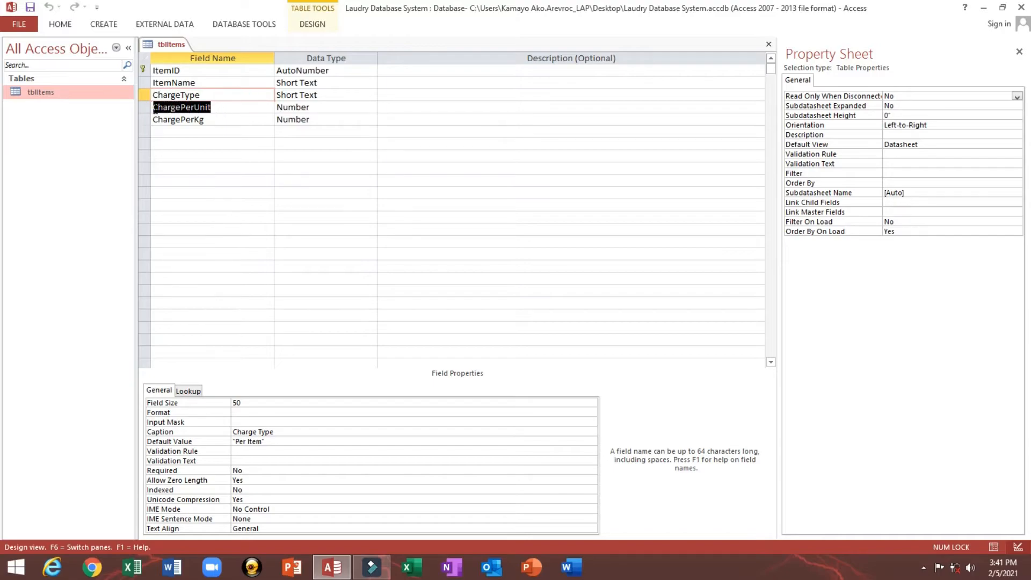
{"action": "left_click", "coordinate": [232, 120]}
{"action": "left_click_drag", "start_coordinate": [232, 120], "coordinate": [152, 120]}
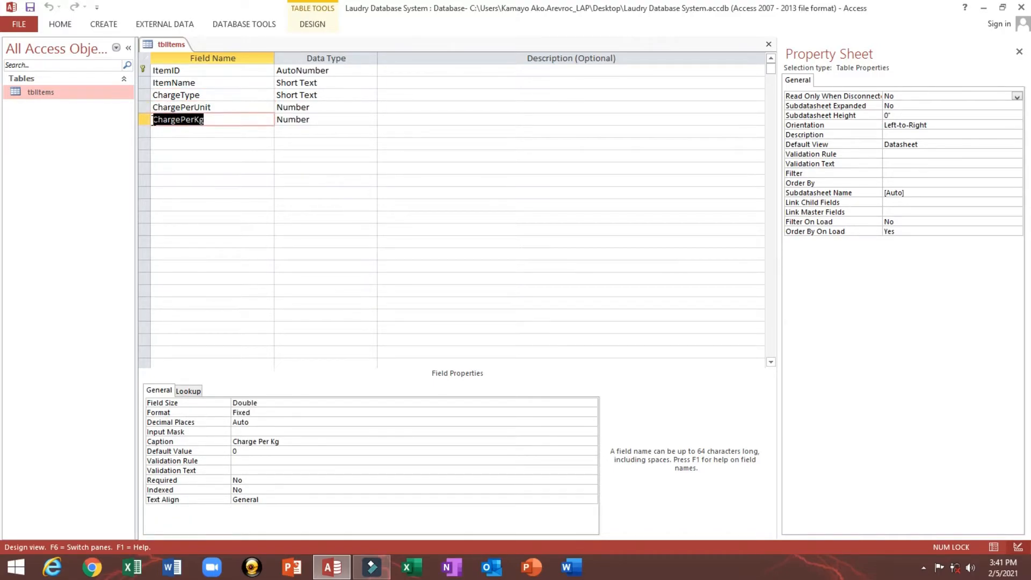
{"action": "left_click", "coordinate": [211, 107]}
{"action": "left_click", "coordinate": [218, 119]}
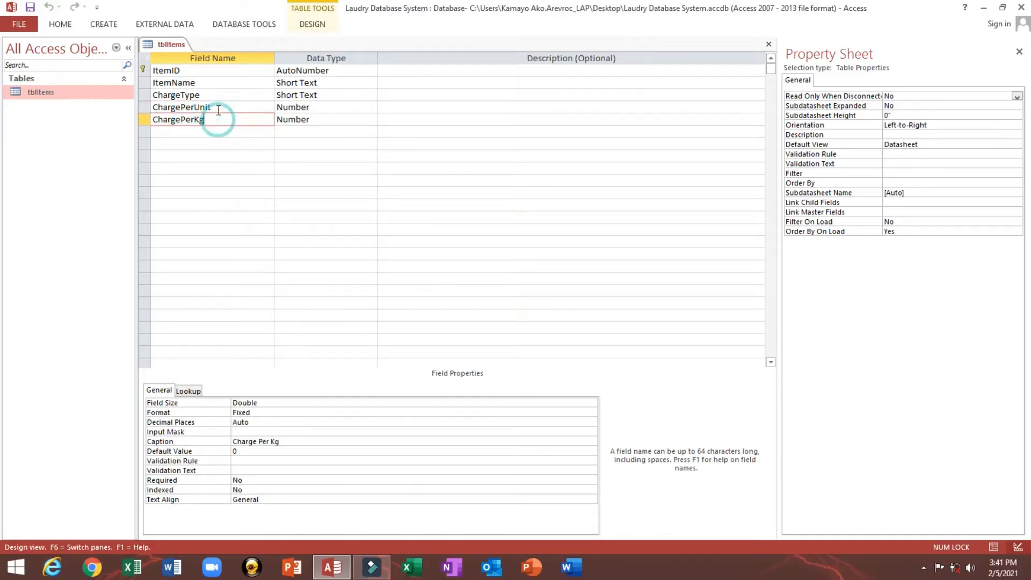
{"action": "left_click", "coordinate": [220, 107]}
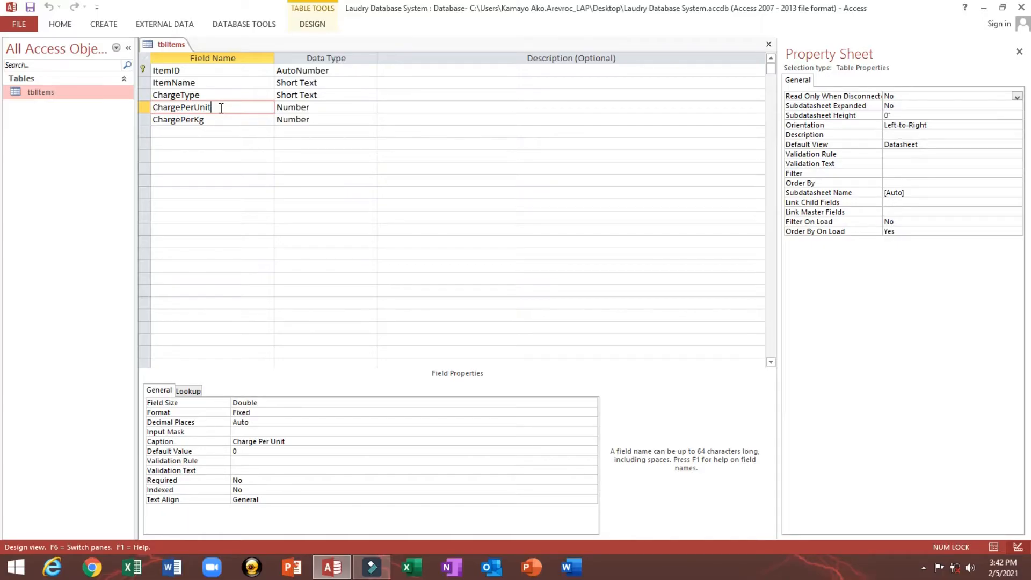
Add a DefaultCharge field below ChargePerKg with the Calculated data type
{"action": "left_click", "coordinate": [205, 131]}
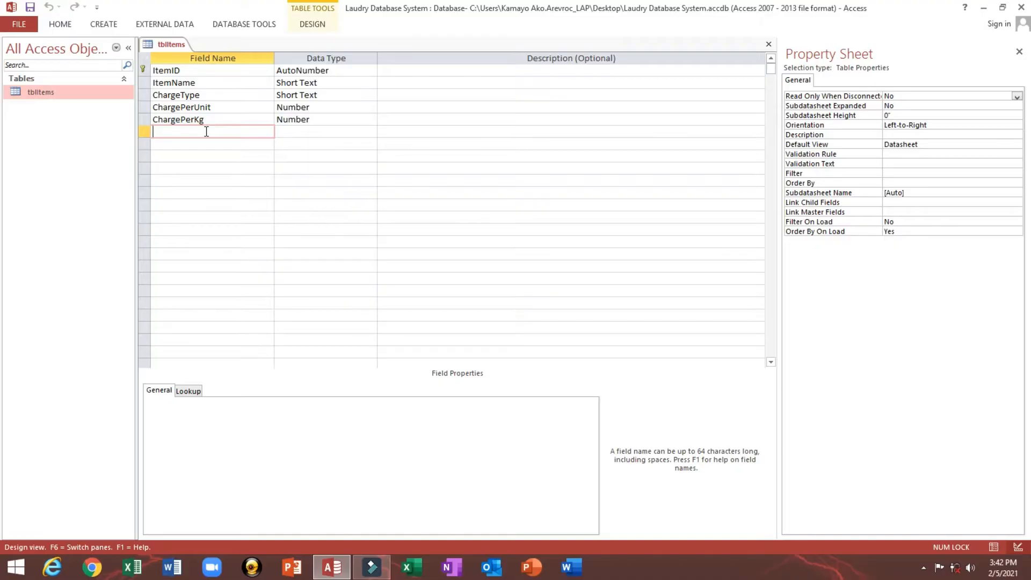
{"action": "type", "text": "DefaultCharge"}
{"action": "left_click", "coordinate": [301, 134]}
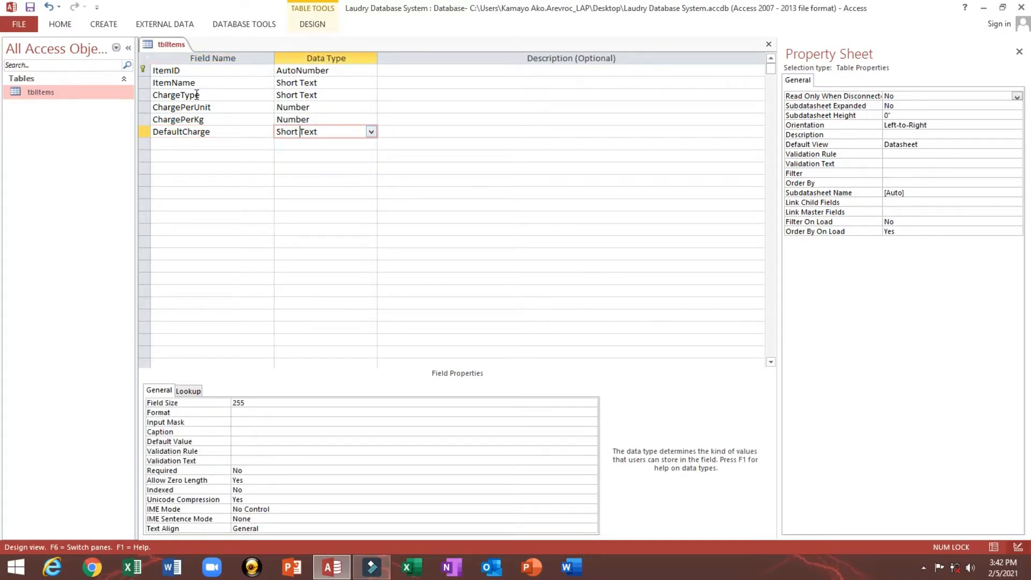
{"action": "left_click", "coordinate": [369, 132]}
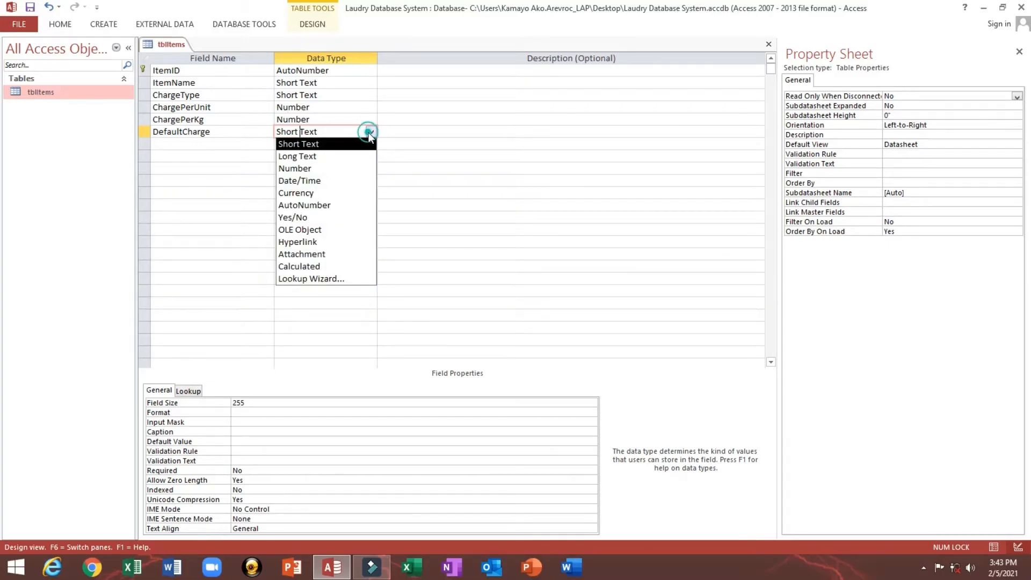
{"action": "left_click", "coordinate": [326, 266]}
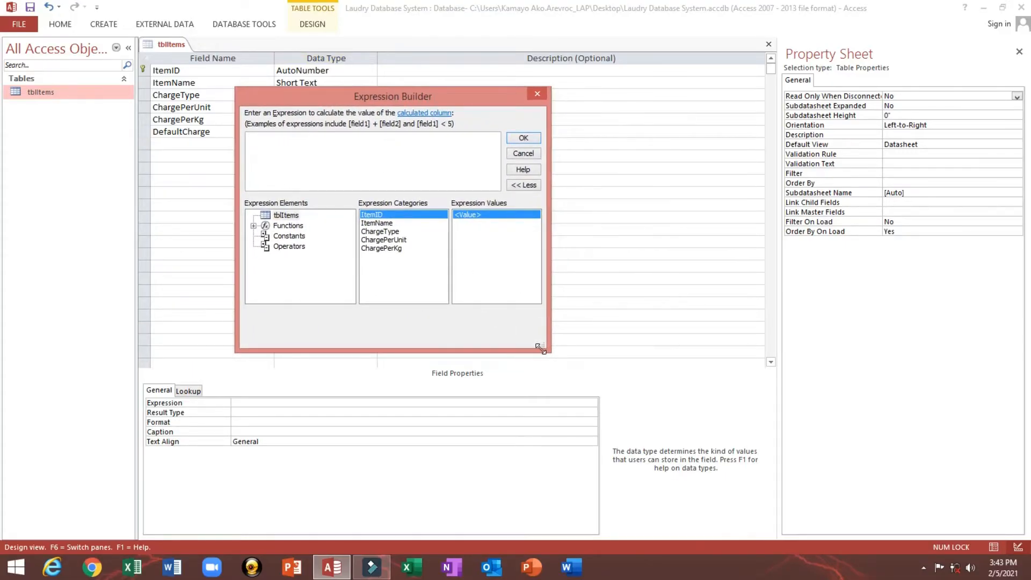
Enlarge the Expression Builder and start the DefaultCharge expression with the condition IIf([ChargeType]="Per Item"
{"action": "left_click_drag", "start_coordinate": [540, 349], "coordinate": [829, 409]}
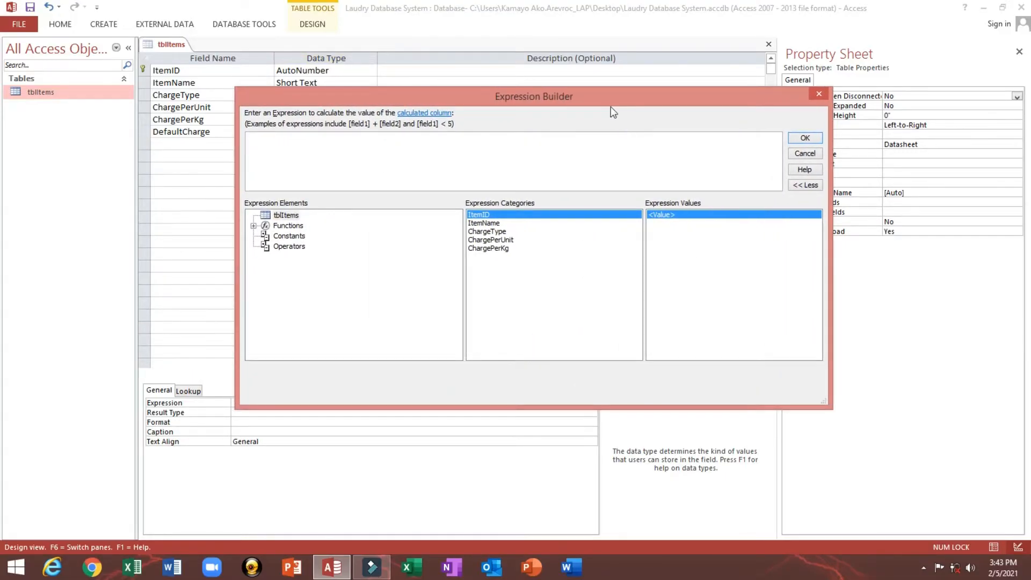
{"action": "left_click_drag", "start_coordinate": [601, 96], "coordinate": [508, 142]}
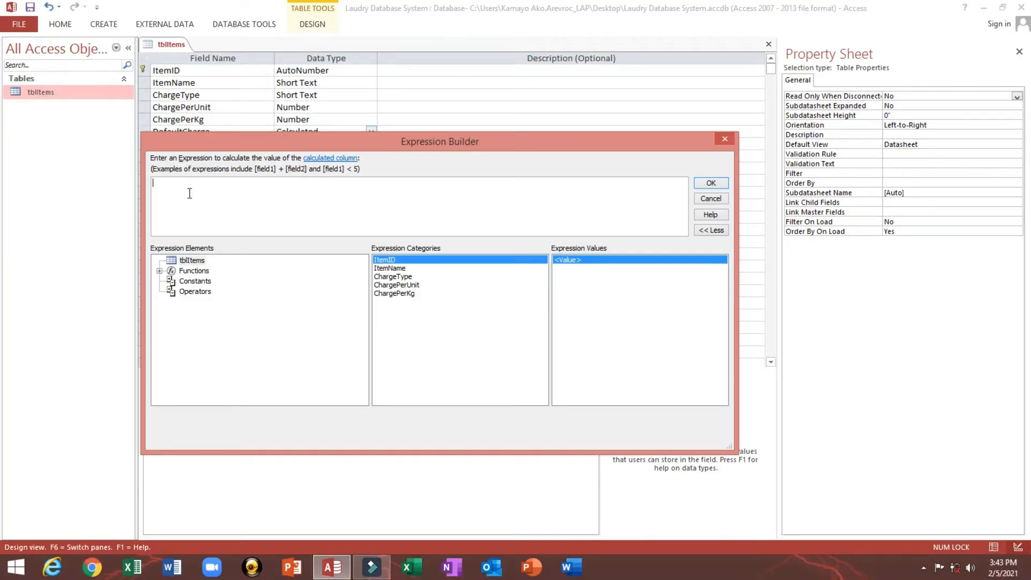
{"action": "type", "text": "i"}
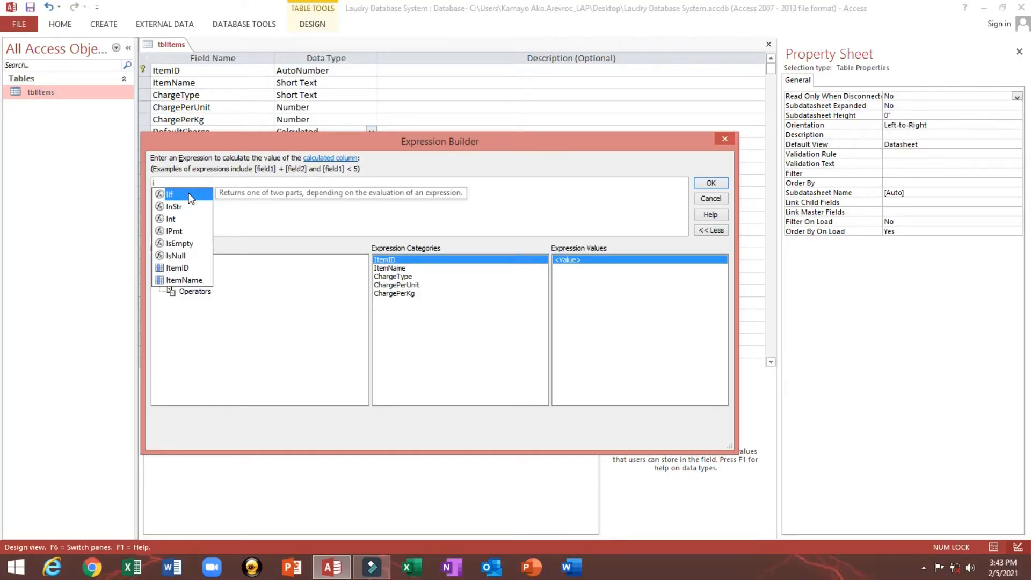
{"action": "double_click", "coordinate": [189, 196]}
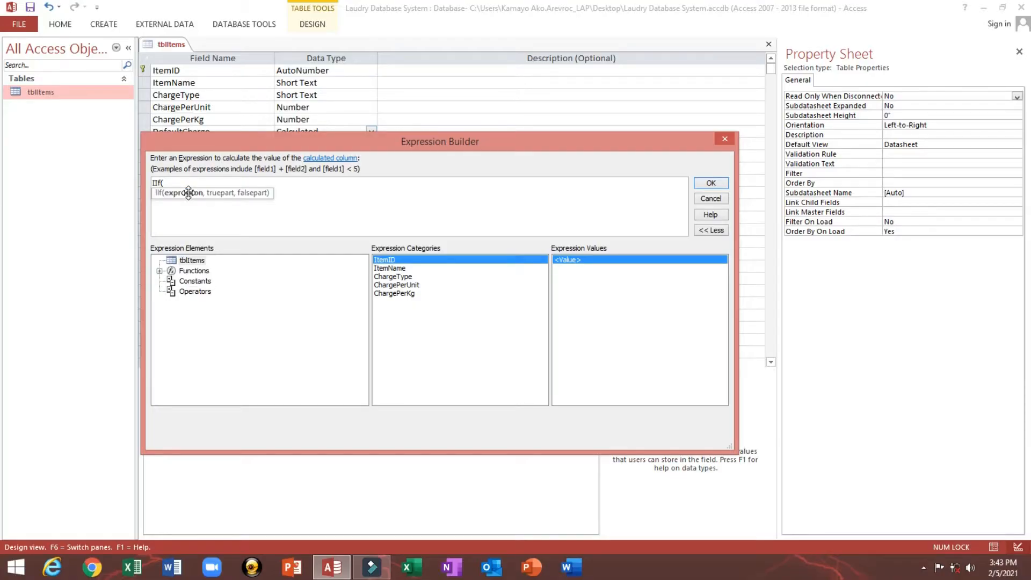
{"action": "type", "text": "[c"}
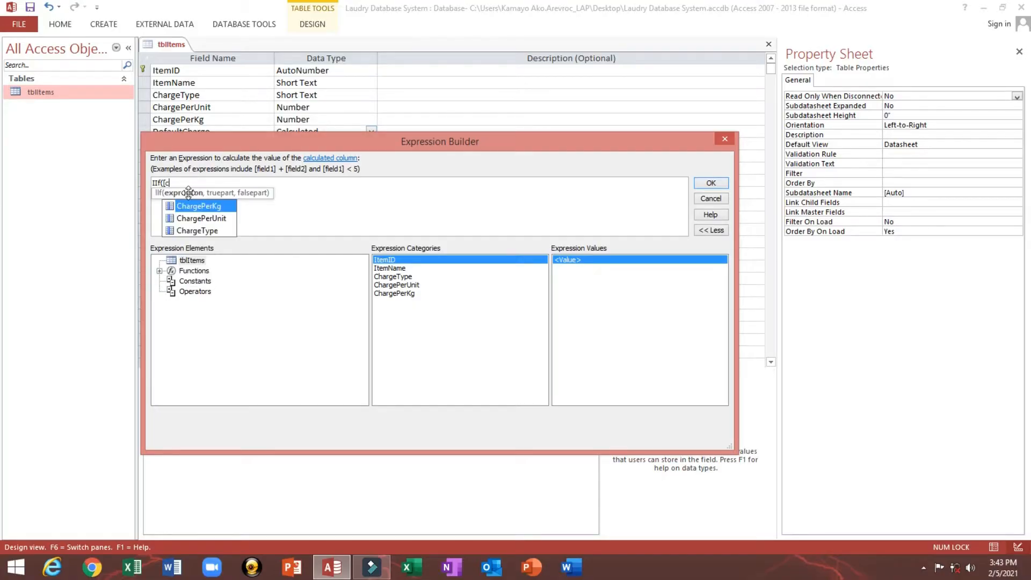
{"action": "key", "text": "Down"}
{"action": "key", "text": "Down"}
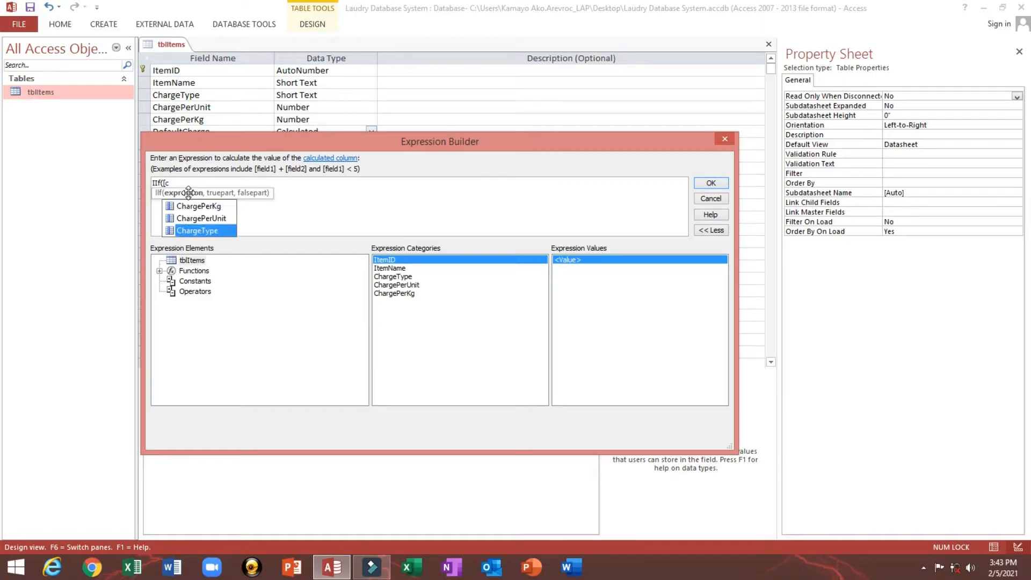
{"action": "key", "text": "Tab"}
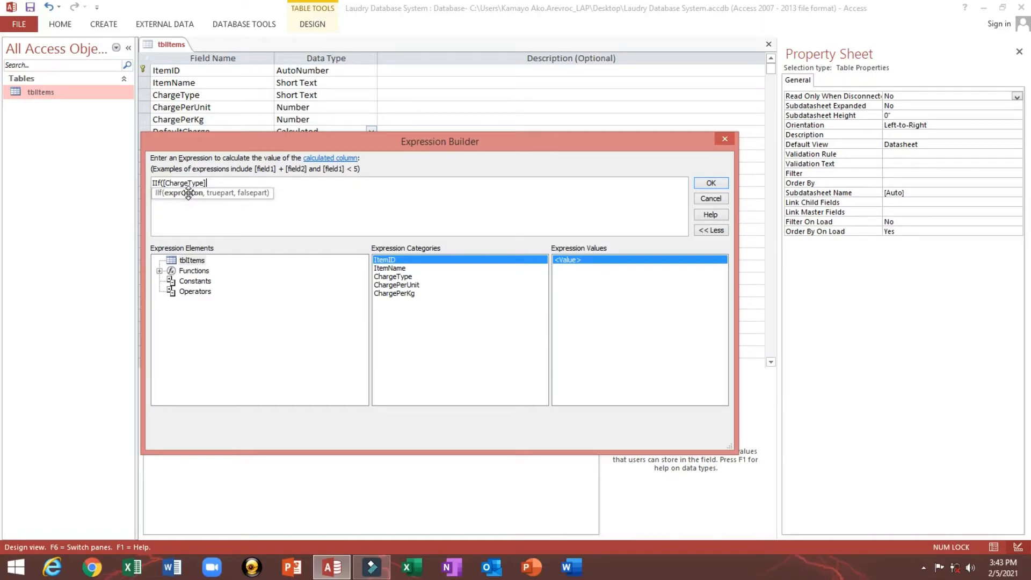
{"action": "type", "text": "=\"Per Item\""}
Add [ChargePerUnit] as the true part of the IIf expression for DefaultCharge
{"action": "left_click_drag", "start_coordinate": [227, 140], "coordinate": [237, 208]}
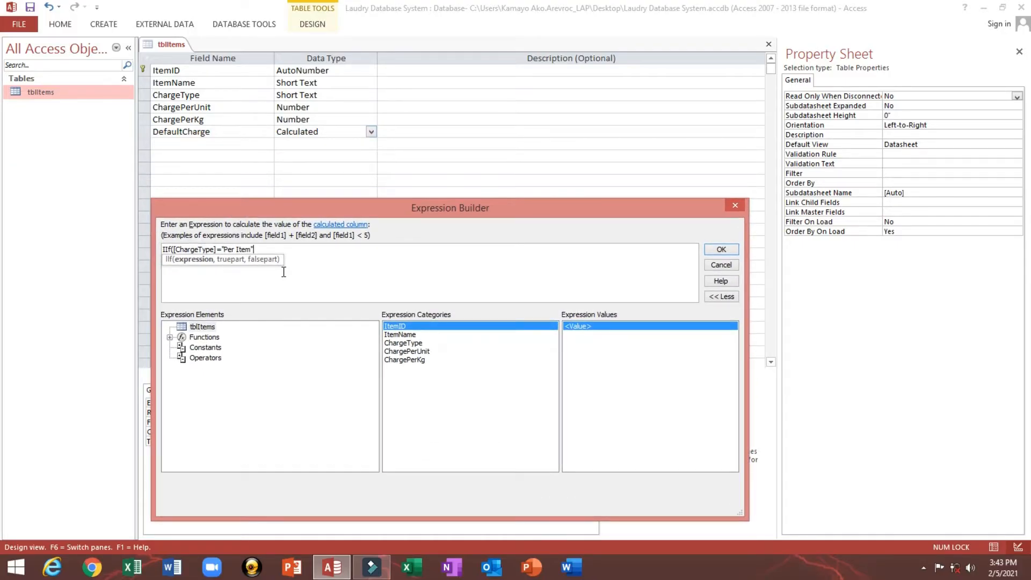
{"action": "type", "text": ",[c"}
{"action": "key", "text": "Down"}
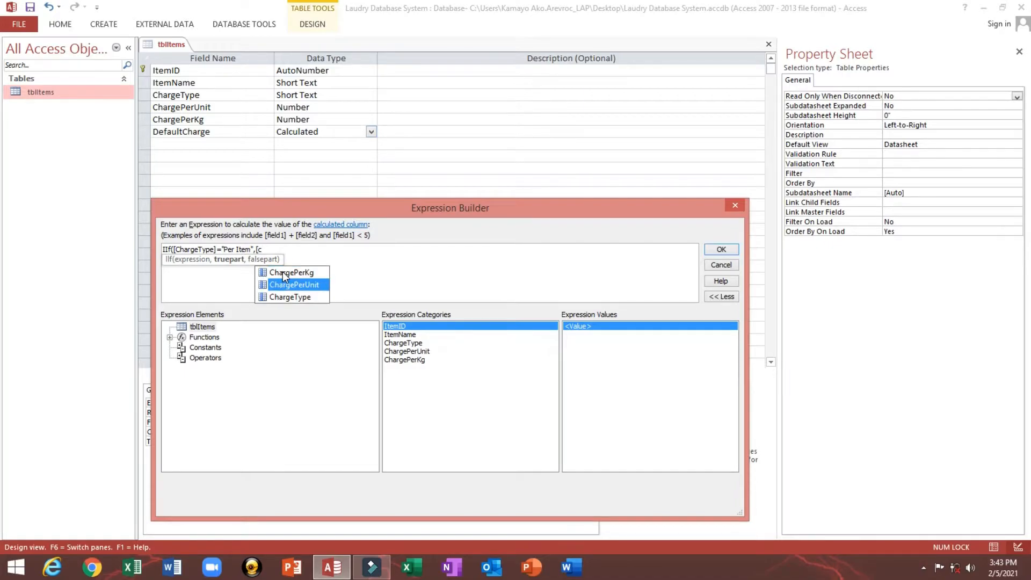
{"action": "key", "text": "Tab"}
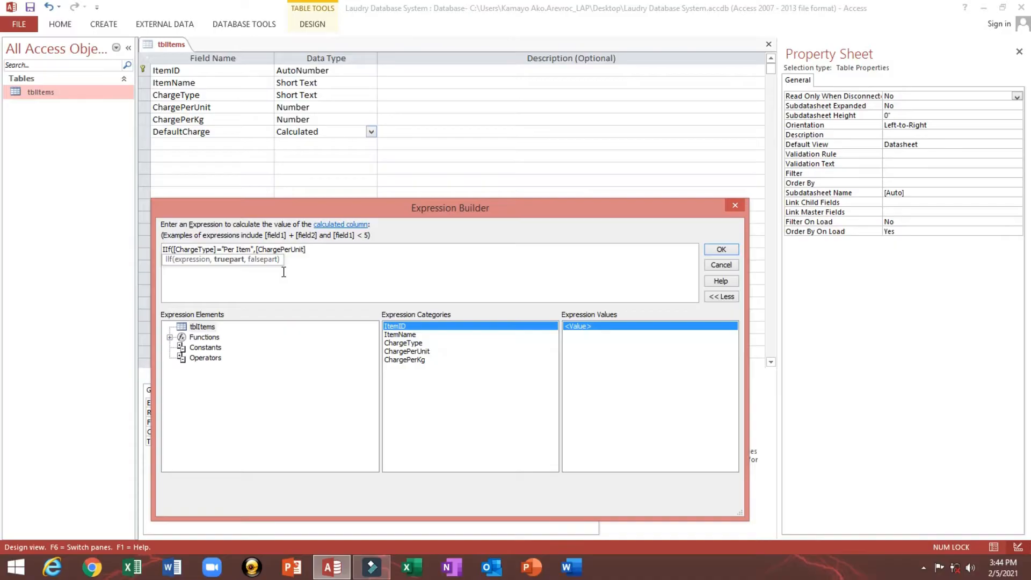
Nest a second IIf as the false part of the DefaultCharge expression, with the condition [ChargeType]="Per Weight"
{"action": "type", "text": ",i"}
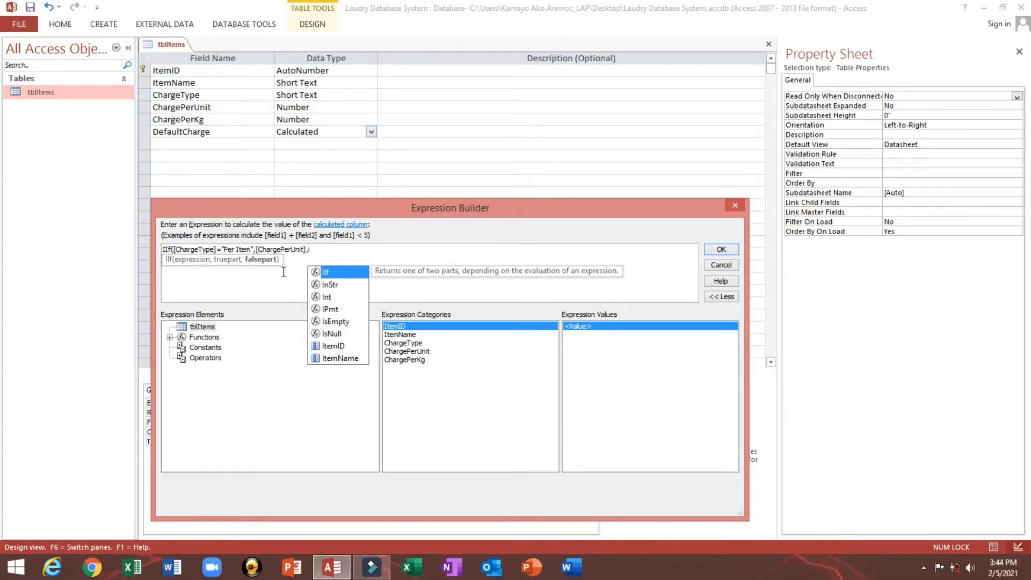
{"action": "key", "text": "Tab"}
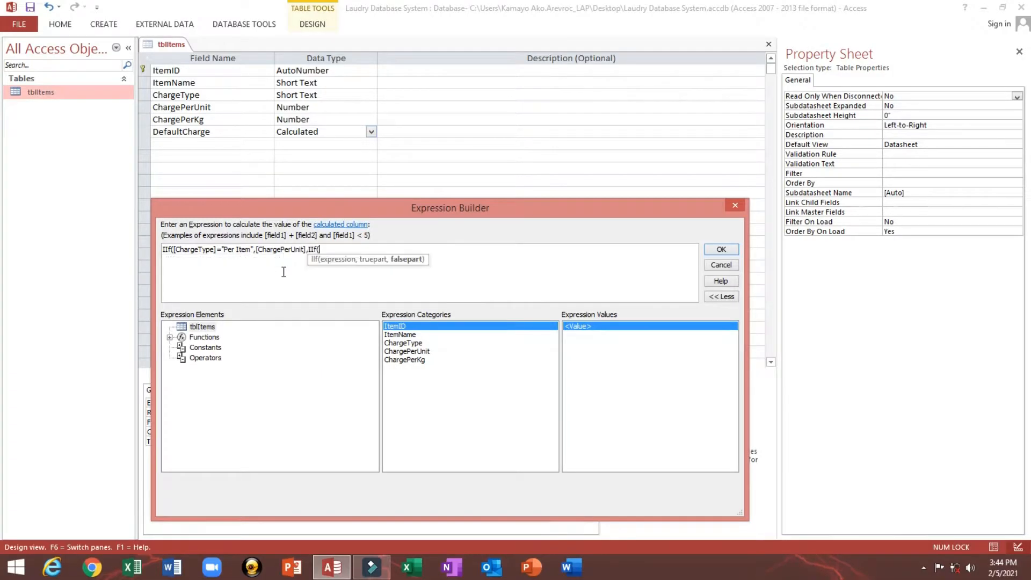
{"action": "type", "text": "[c"}
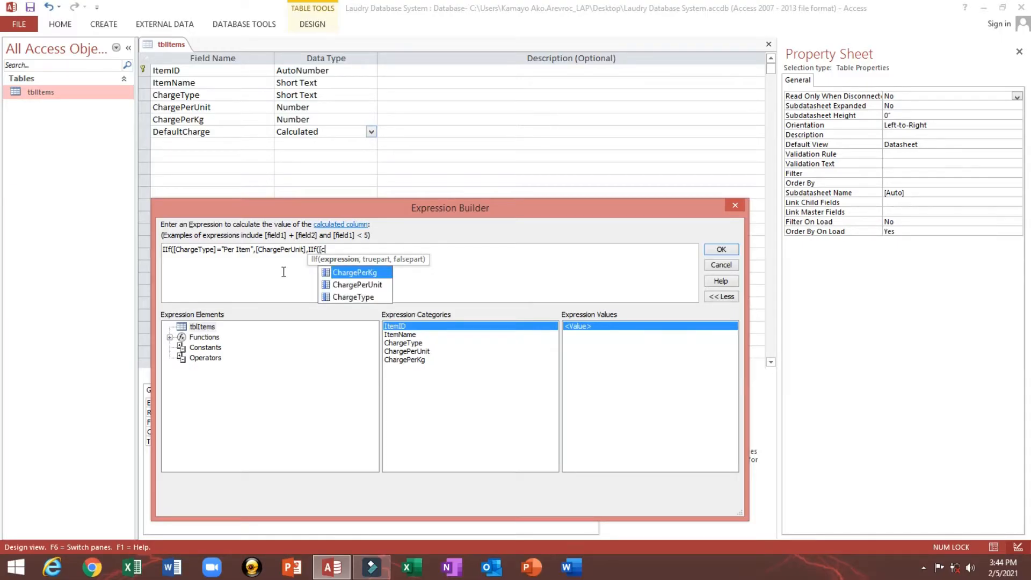
{"action": "key", "text": "Down"}
{"action": "key", "text": "Down"}
{"action": "key", "text": "Tab"}
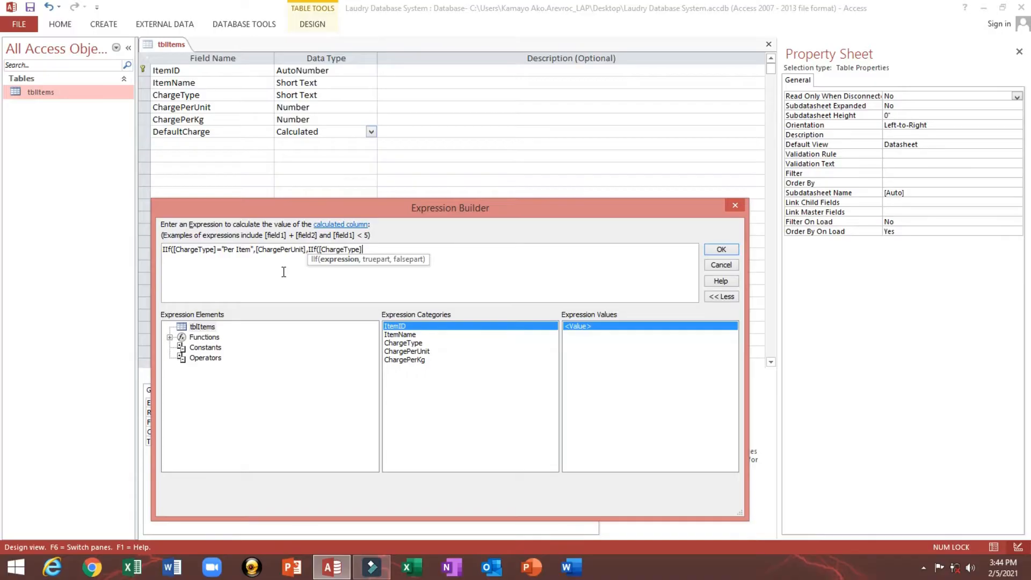
{"action": "type", "text": "="}
{"action": "type", "text": "Per"}
{"action": "type", "text": " Weight\","}
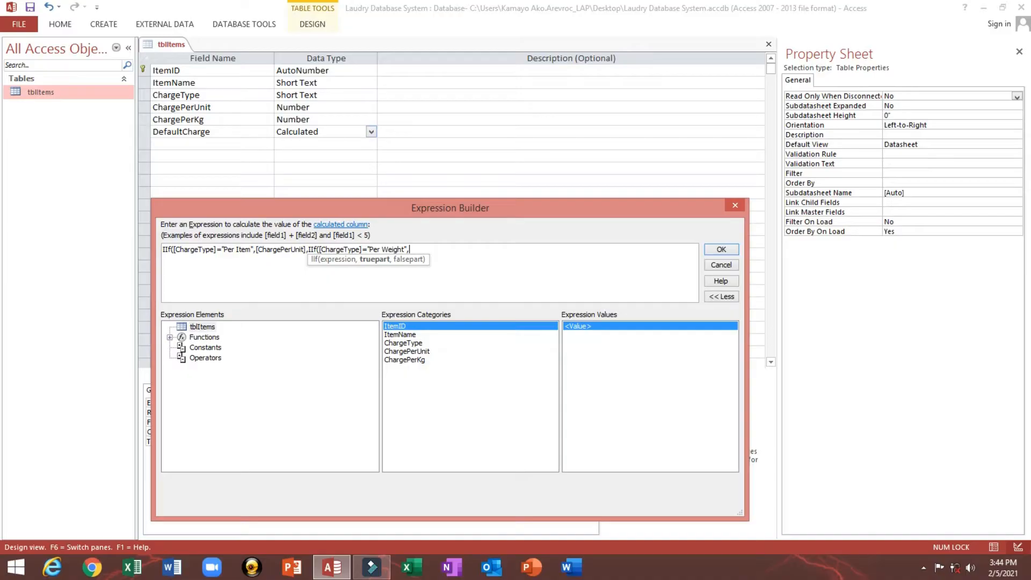
Complete the nested IIf with [ChargePerKg] as true part and 0 as false part, and accept the DefaultCharge expression
{"action": "type", "text": "[c"}
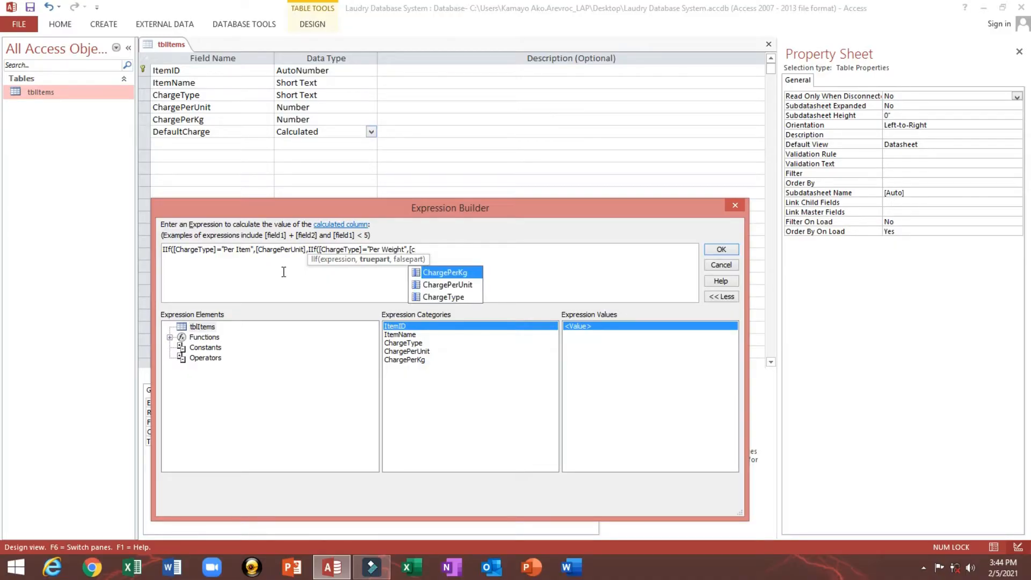
{"action": "key", "text": "Tab"}
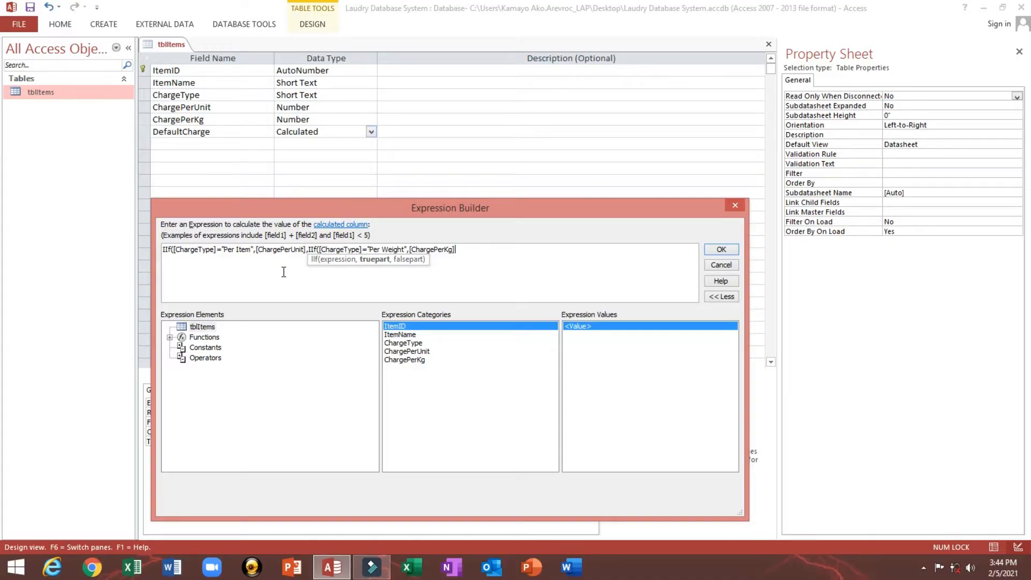
{"action": "type", "text": ","}
{"action": "type", "text": "0)"}
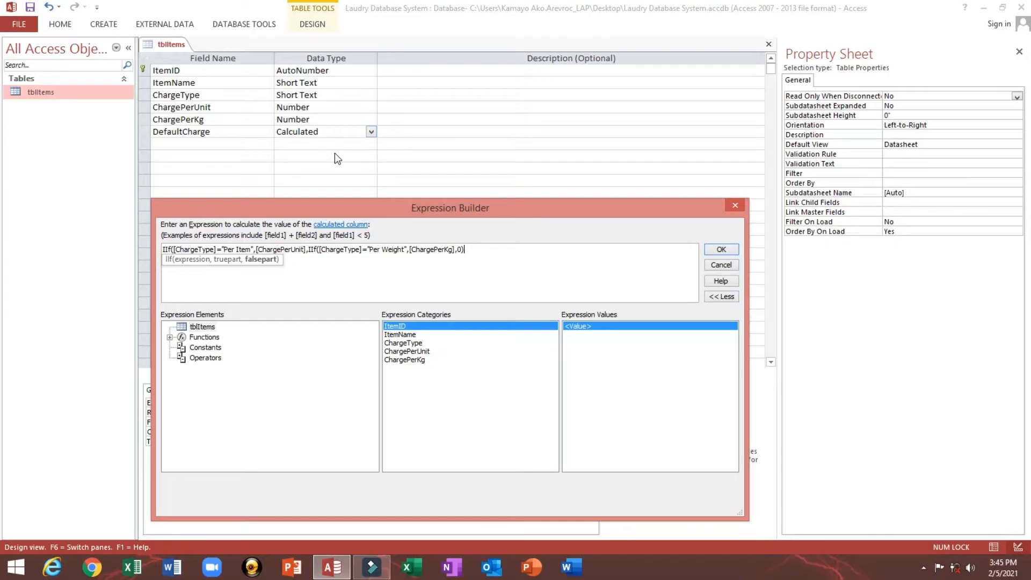
{"action": "type", "text": ")"}
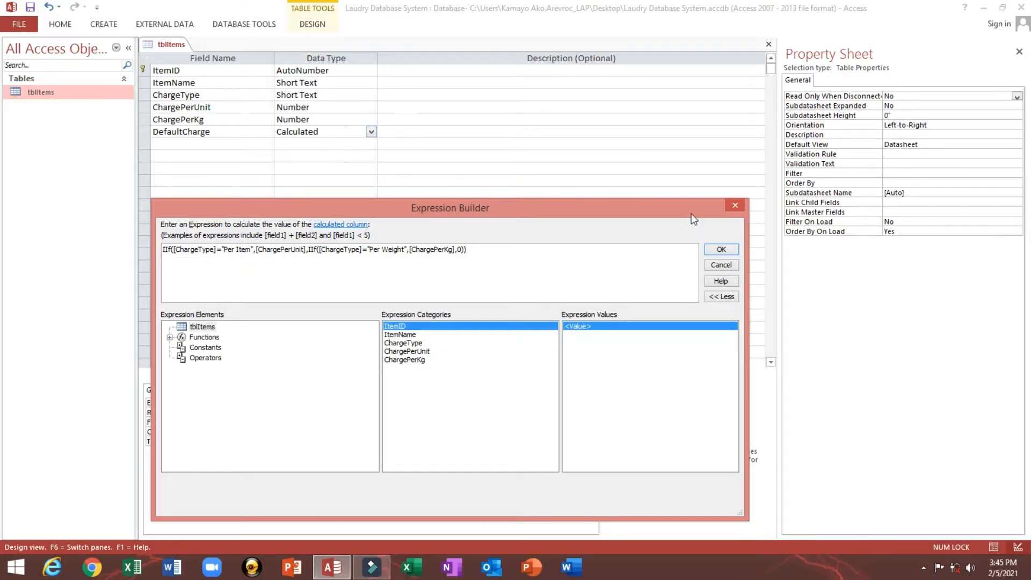
{"action": "left_click", "coordinate": [721, 249]}
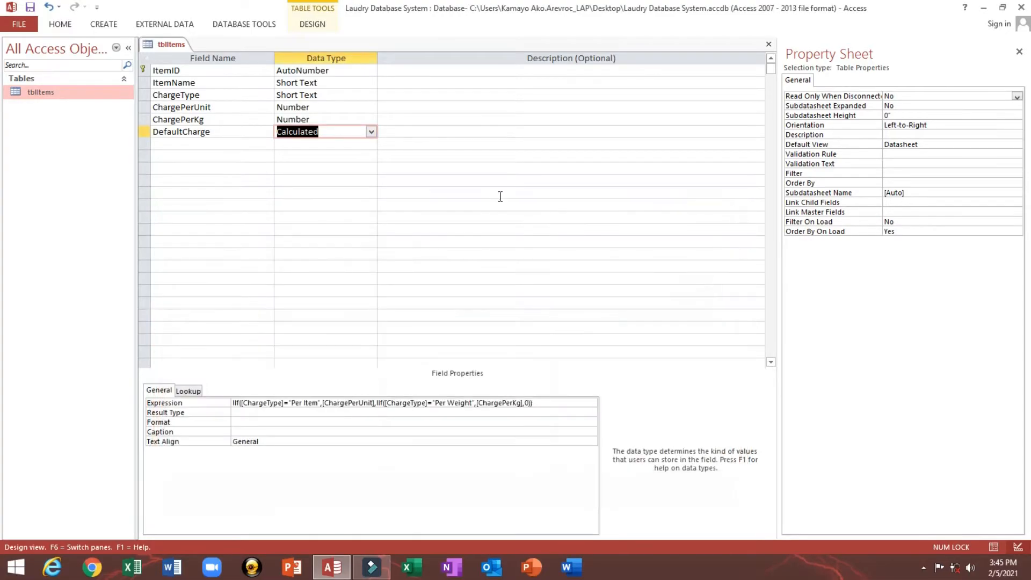
Set the caption of the DefaultCharge field to "Default Charge"
{"action": "left_click", "coordinate": [234, 130]}
{"action": "key", "text": "ctrl+c"}
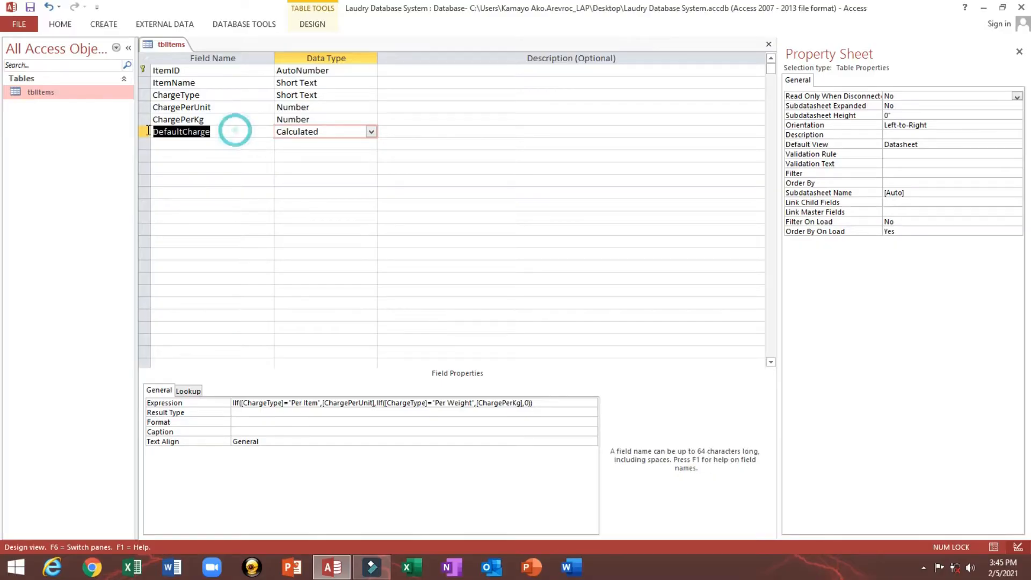
{"action": "left_click", "coordinate": [239, 423]}
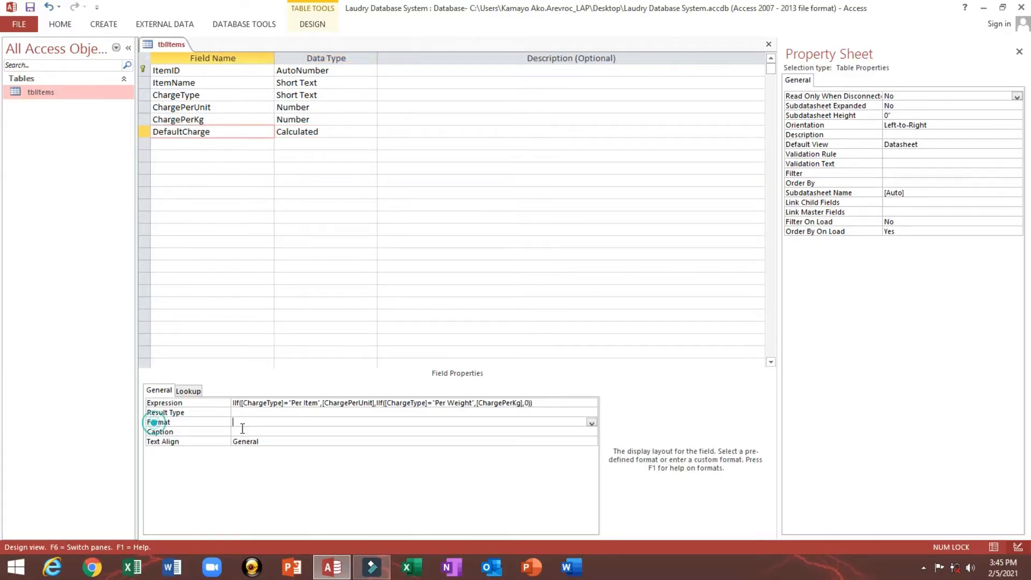
{"action": "key", "text": "ctrl+v"}
{"action": "key", "text": "ctrl+z"}
{"action": "left_click", "coordinate": [169, 432]}
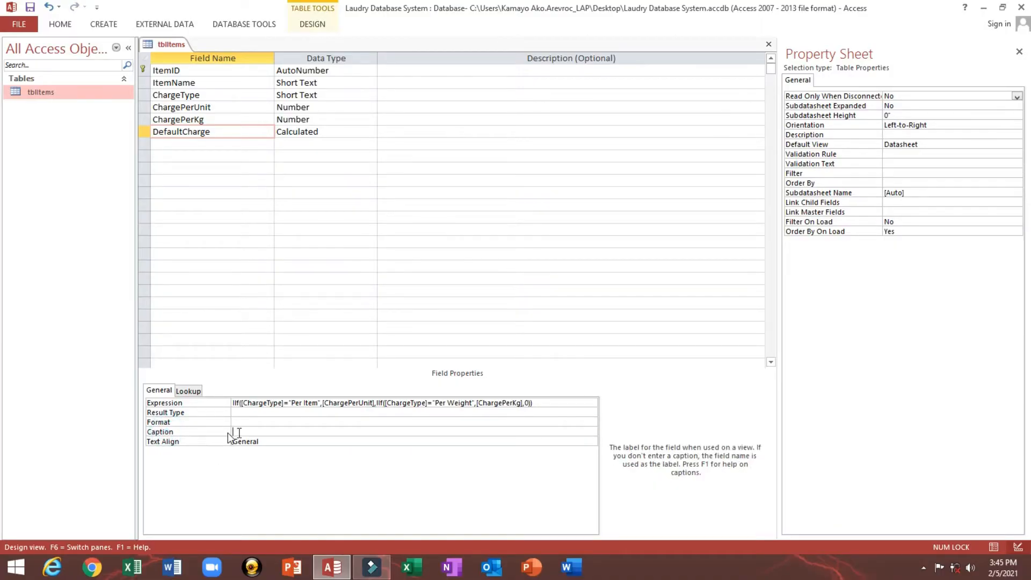
{"action": "key", "text": "ctrl+v"}
{"action": "left_click", "coordinate": [259, 431]}
Set the DefaultCharge field's result type to Double and its format to Fixed
{"action": "left_click", "coordinate": [266, 413]}
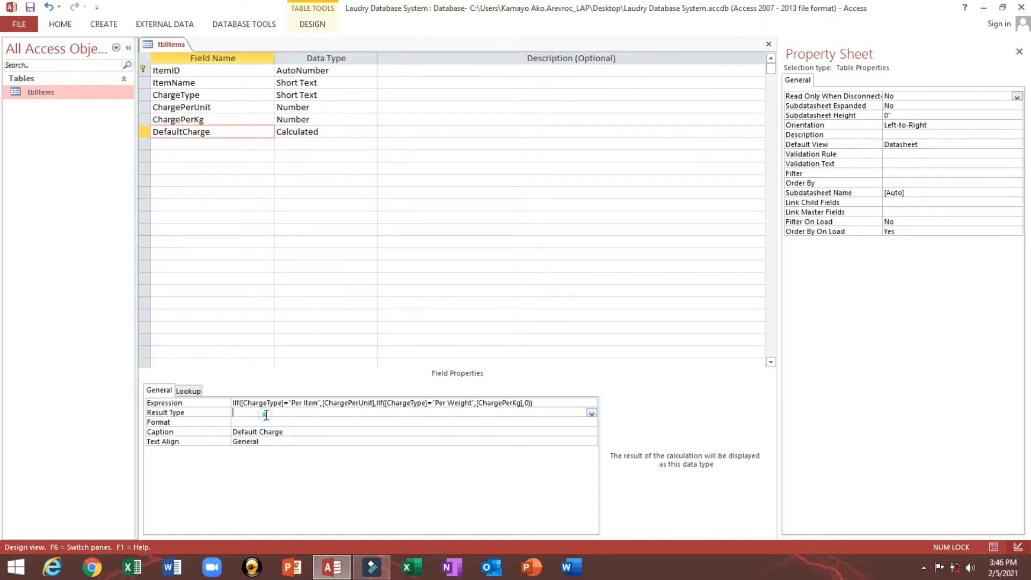
{"action": "left_click", "coordinate": [591, 413]}
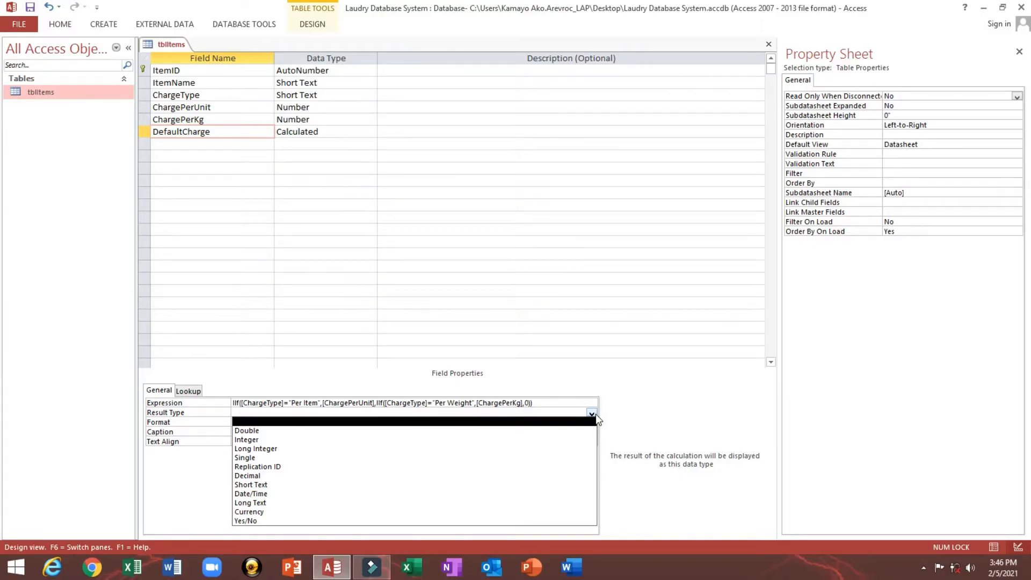
{"action": "left_click", "coordinate": [587, 430]}
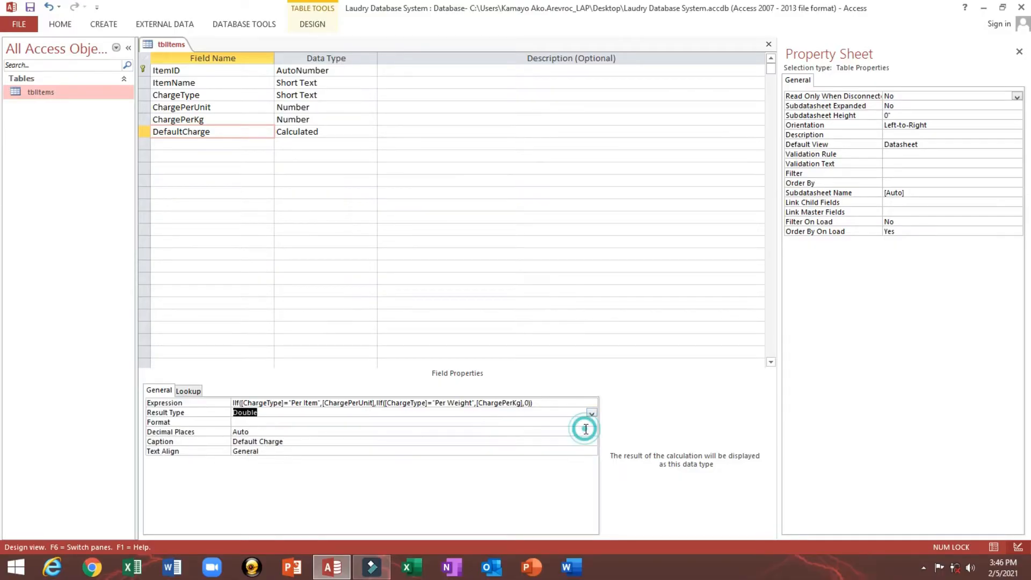
{"action": "left_click", "coordinate": [260, 422]}
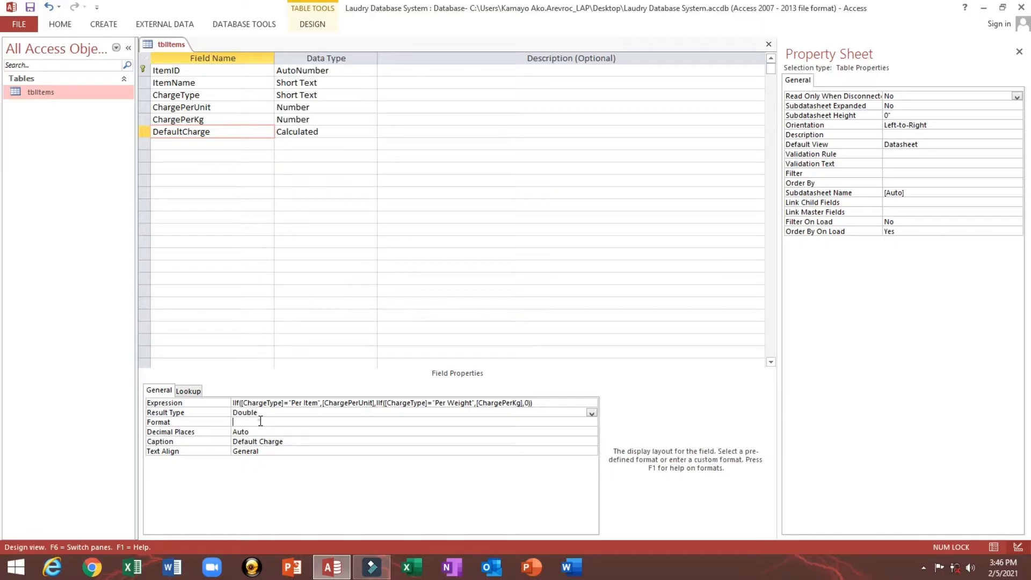
{"action": "left_click", "coordinate": [591, 425]}
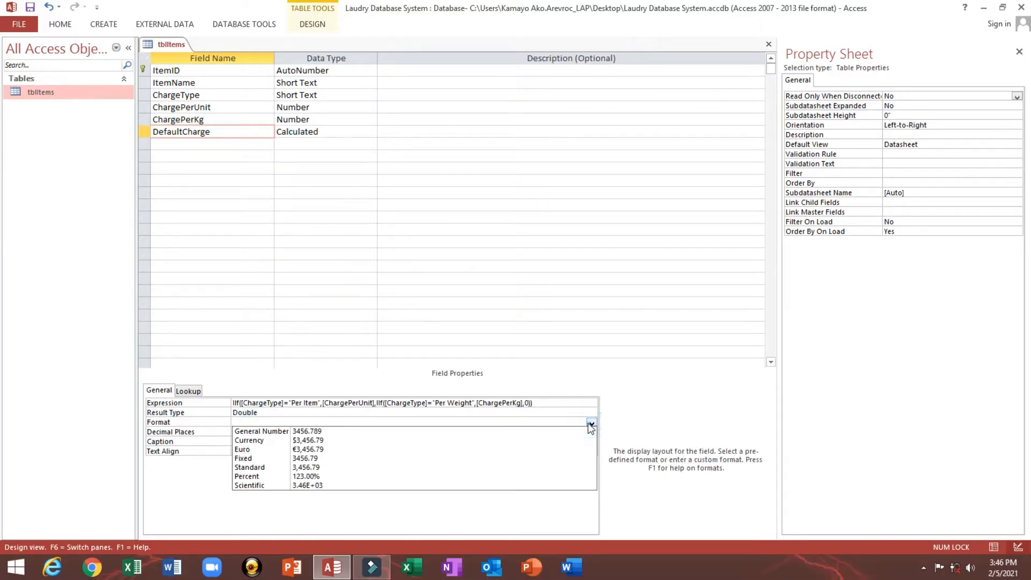
{"action": "left_click", "coordinate": [363, 459]}
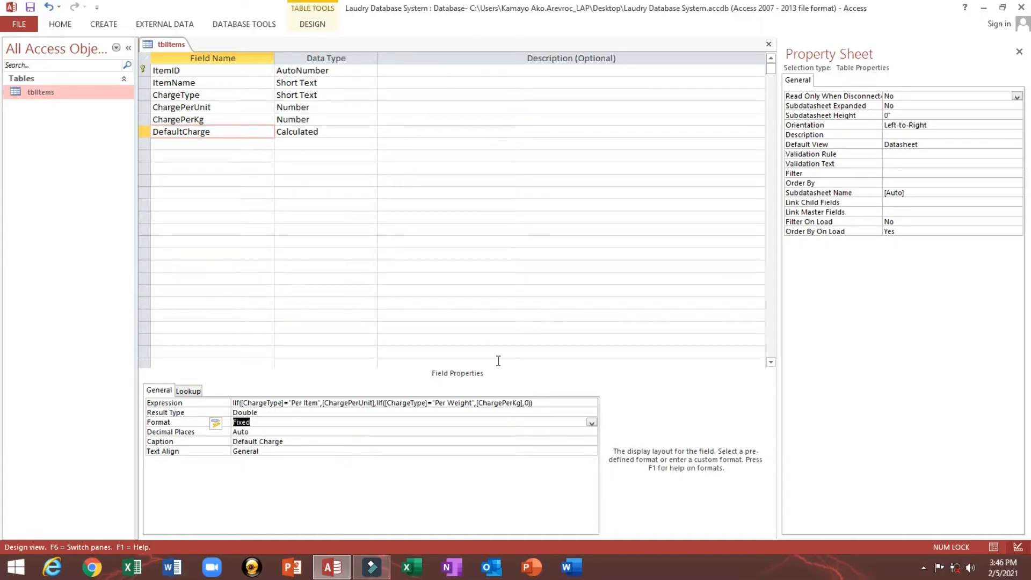
Close the tblItems design and save its changes
{"action": "left_click", "coordinate": [219, 427]}
{"action": "left_click", "coordinate": [242, 437]}
{"action": "left_click", "coordinate": [530, 315]}
{"action": "left_click", "coordinate": [768, 45]}
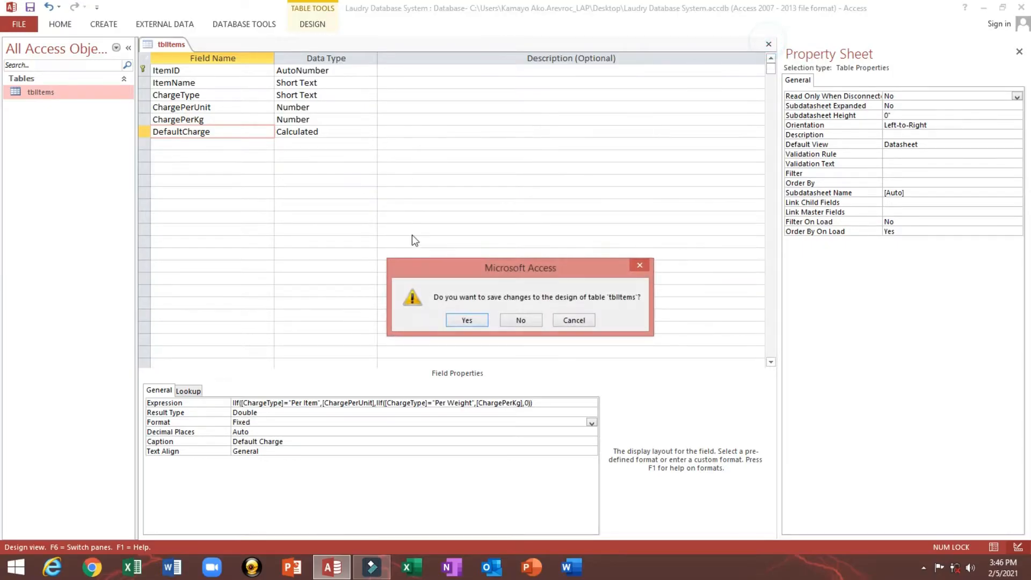
{"action": "left_click", "coordinate": [465, 320]}
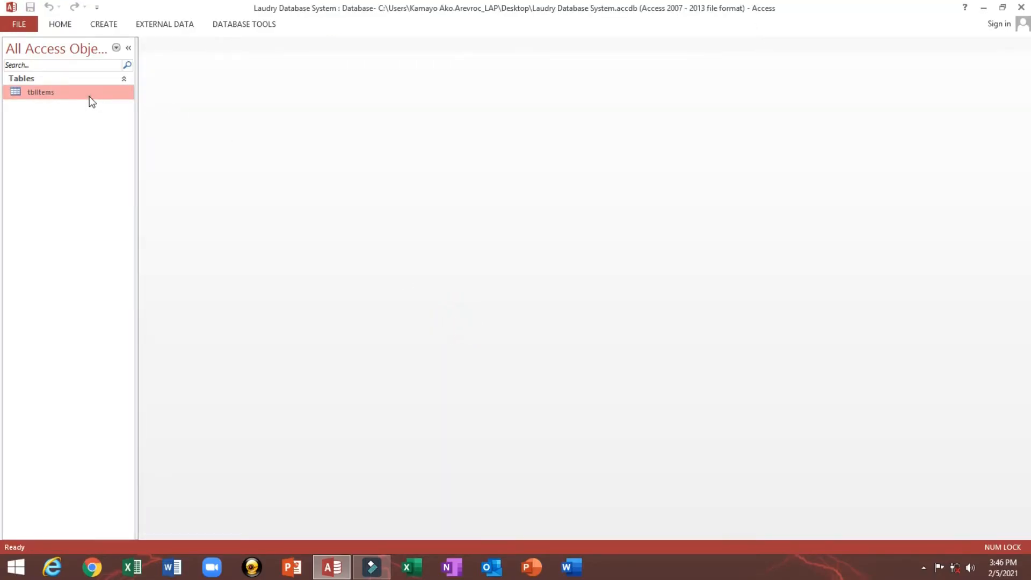
Widen the Item Name, Charge Type and Charge Per Kg columns in the tblItems datasheet, and close it saving the layout
{"action": "double_click", "coordinate": [89, 95]}
{"action": "left_click_drag", "start_coordinate": [310, 58], "coordinate": [323, 57]}
{"action": "left_click_drag", "start_coordinate": [415, 58], "coordinate": [434, 58]}
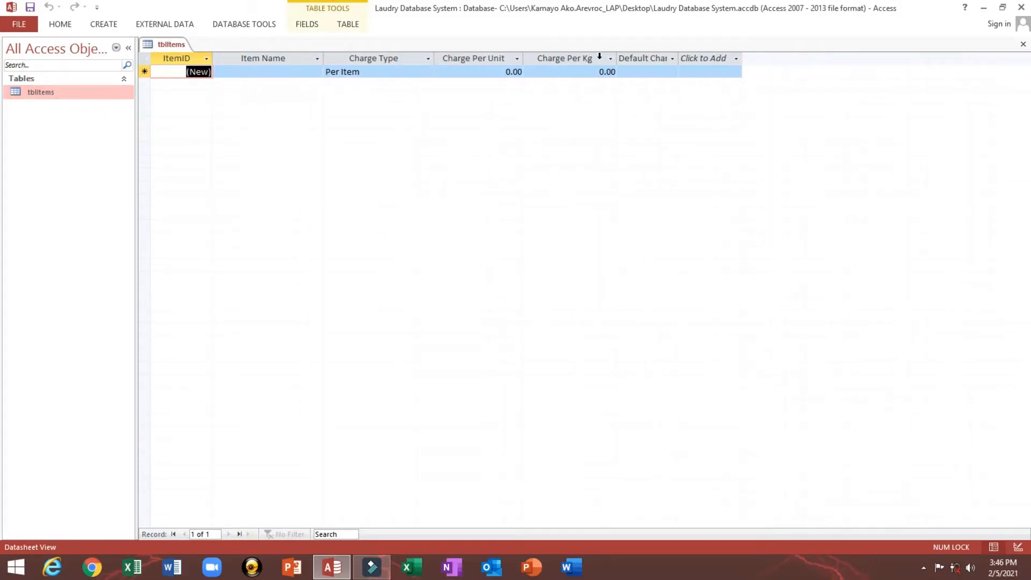
{"action": "left_click", "coordinate": [611, 58]}
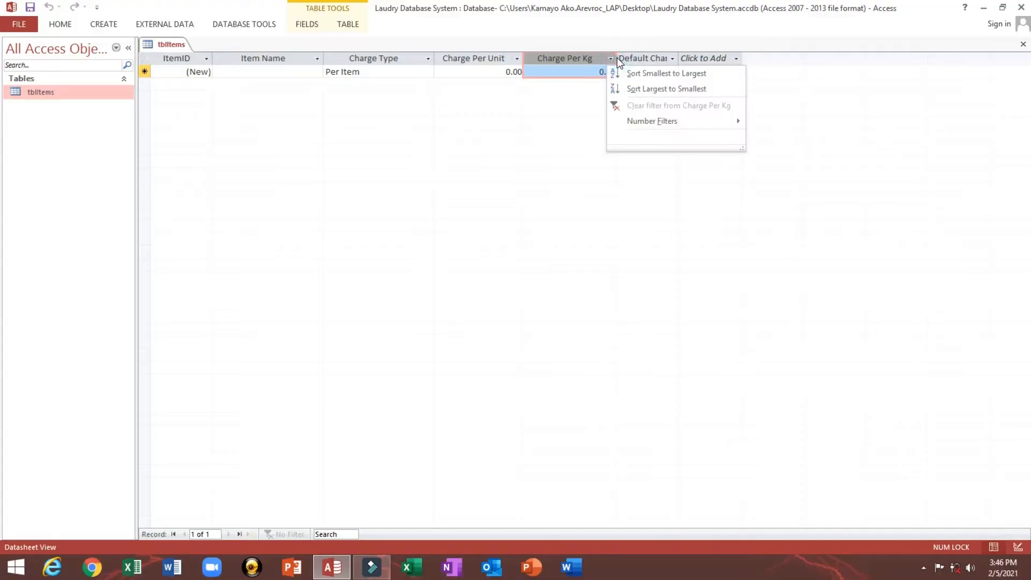
{"action": "left_click", "coordinate": [617, 58]}
{"action": "left_click_drag", "start_coordinate": [617, 57], "coordinate": [627, 57]}
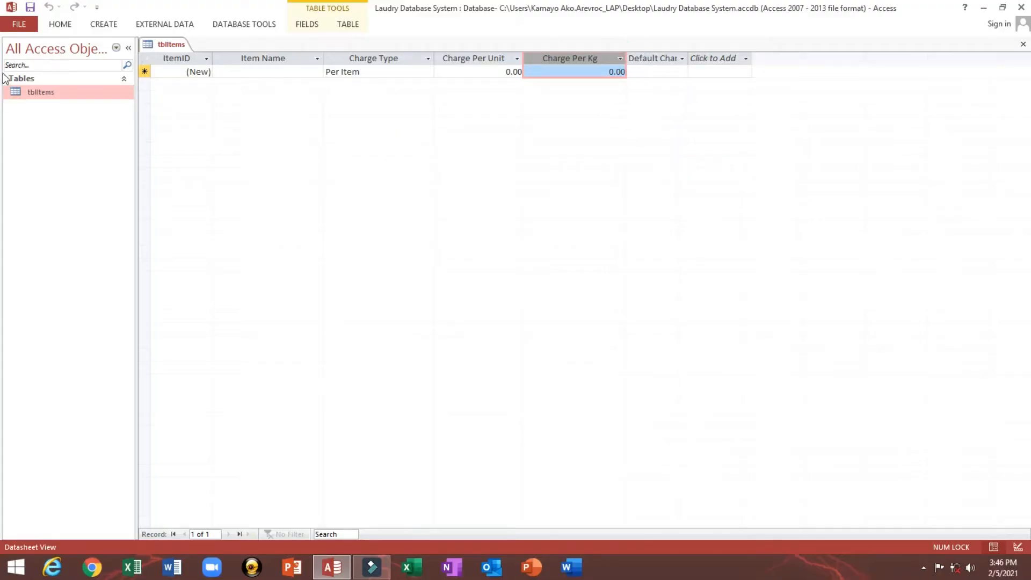
{"action": "left_click", "coordinate": [1022, 44]}
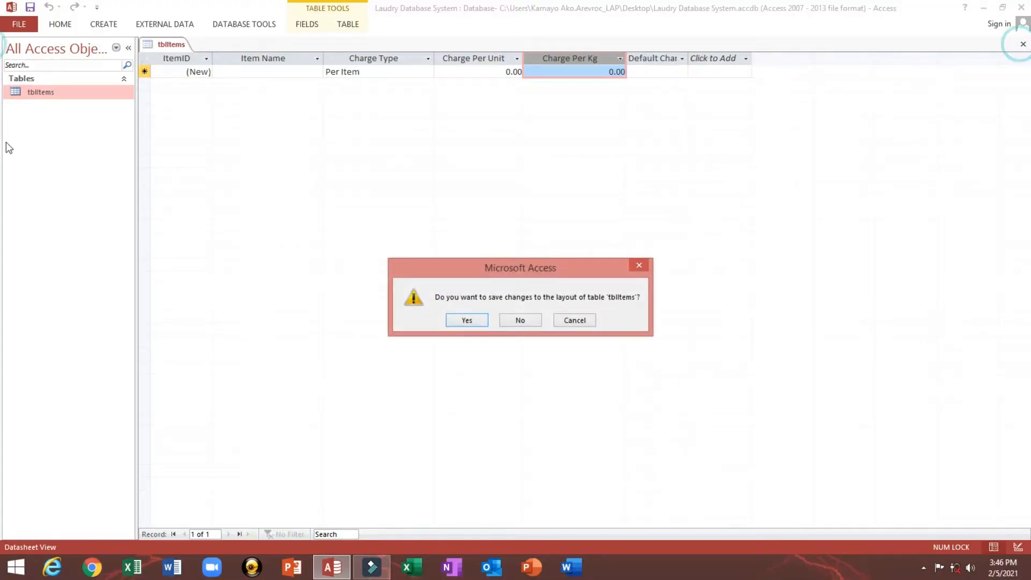
{"action": "left_click", "coordinate": [466, 320]}
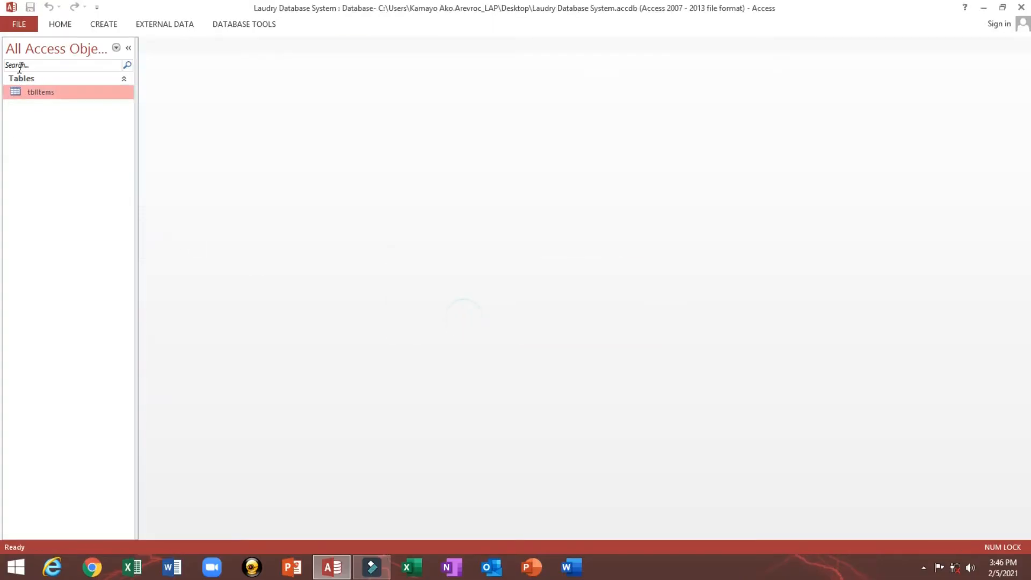
Create a form from tblItems and switch it to Design view
{"action": "left_click", "coordinate": [102, 25]}
{"action": "left_click", "coordinate": [118, 186]}
{"action": "left_click", "coordinate": [57, 93]}
{"action": "left_click", "coordinate": [111, 26]}
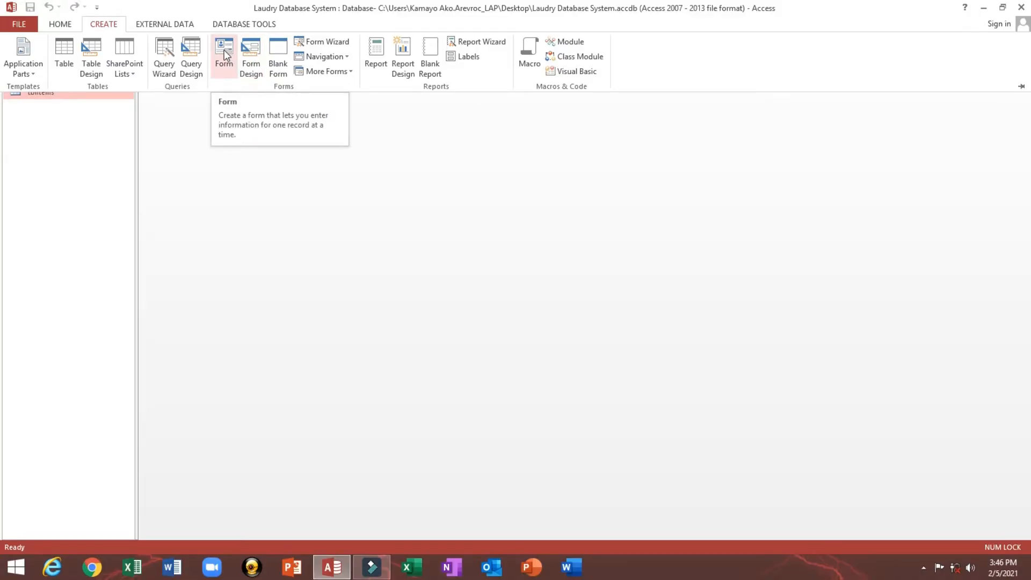
{"action": "left_click", "coordinate": [224, 51]}
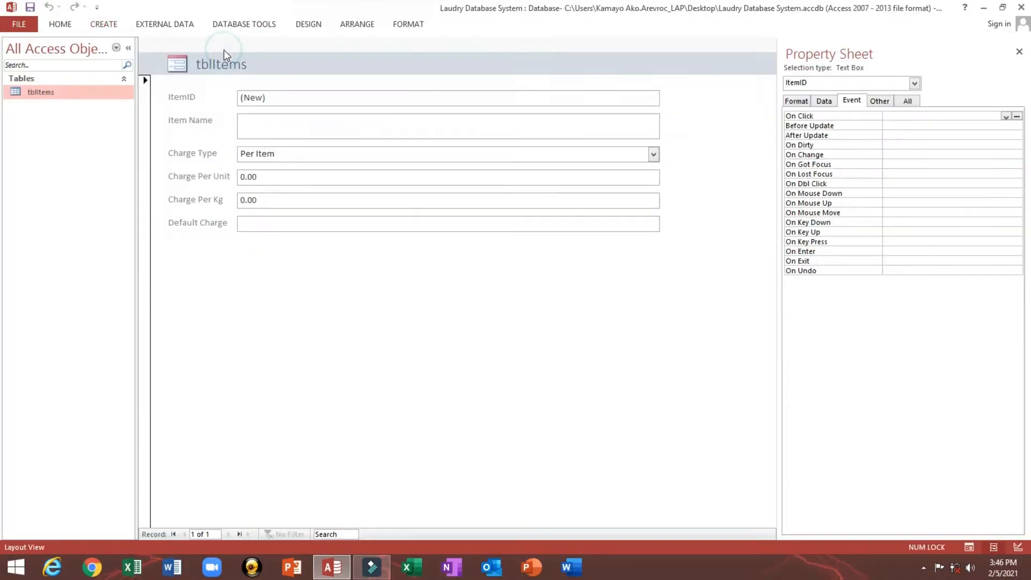
{"action": "right_click", "coordinate": [317, 297]}
{"action": "left_click", "coordinate": [333, 332]}
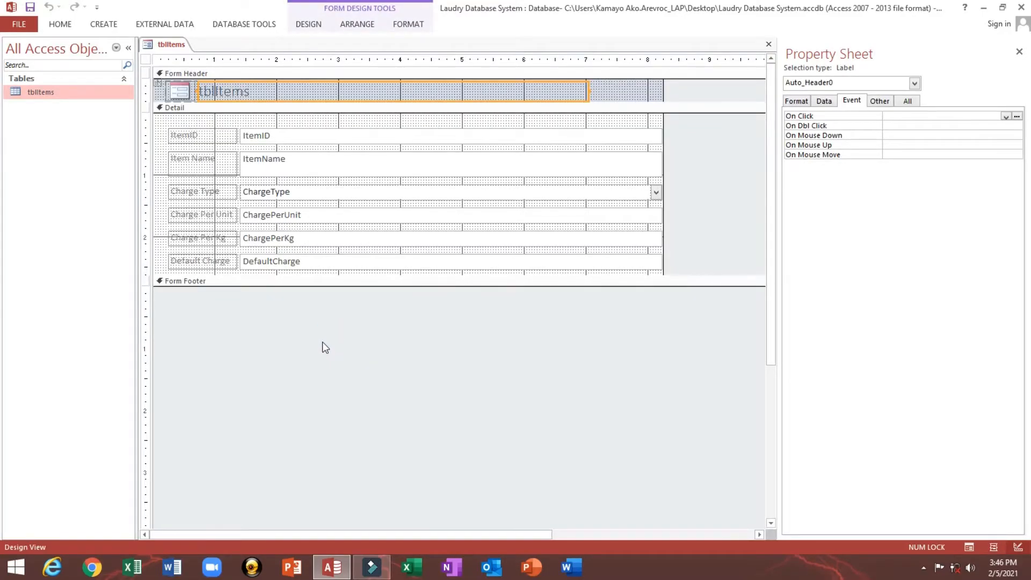
Delete the logo and the tblItems title from the form header
{"action": "left_click_drag", "start_coordinate": [321, 343], "coordinate": [278, 92]}
{"action": "left_click", "coordinate": [175, 92]}
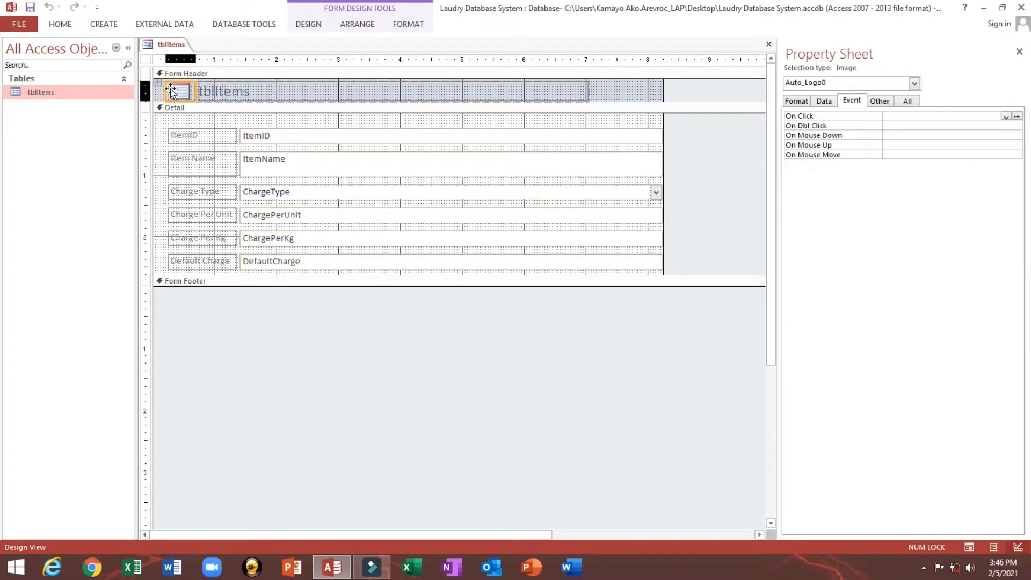
{"action": "left_click", "coordinate": [159, 83]}
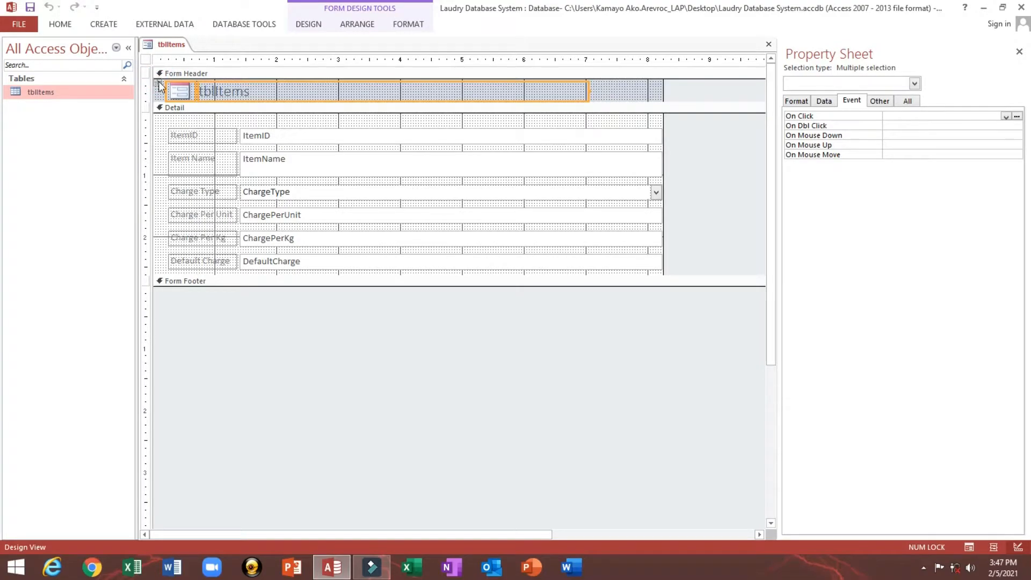
{"action": "left_click", "coordinate": [292, 329]}
Narrow all the form's input controls to end at about the 4-inch mark, and move the field layout up slightly
{"action": "left_click_drag", "start_coordinate": [324, 386], "coordinate": [431, 134]}
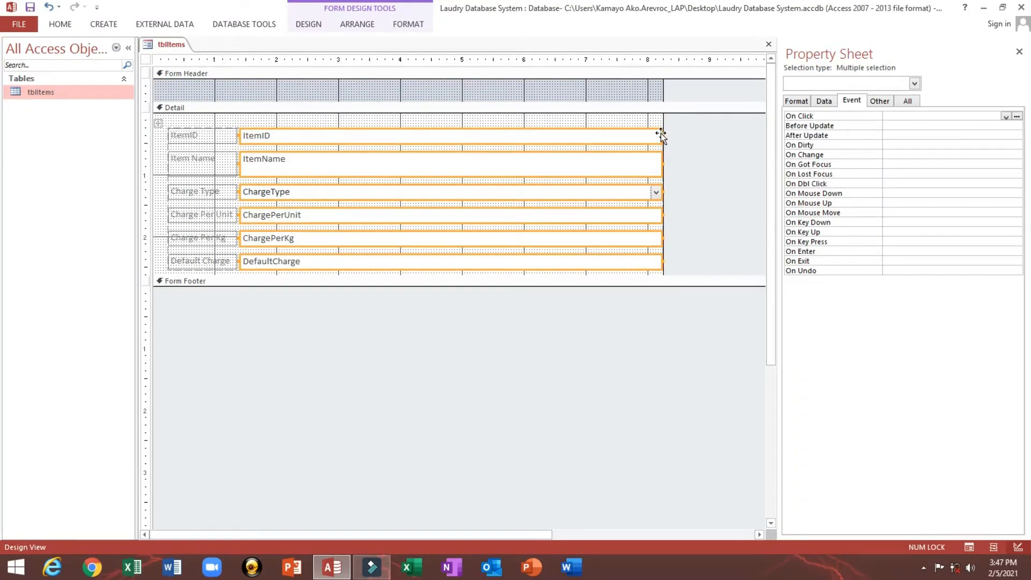
{"action": "left_click_drag", "start_coordinate": [659, 135], "coordinate": [400, 140]}
{"action": "left_click_drag", "start_coordinate": [159, 123], "coordinate": [159, 116]}
{"action": "left_click", "coordinate": [543, 181]}
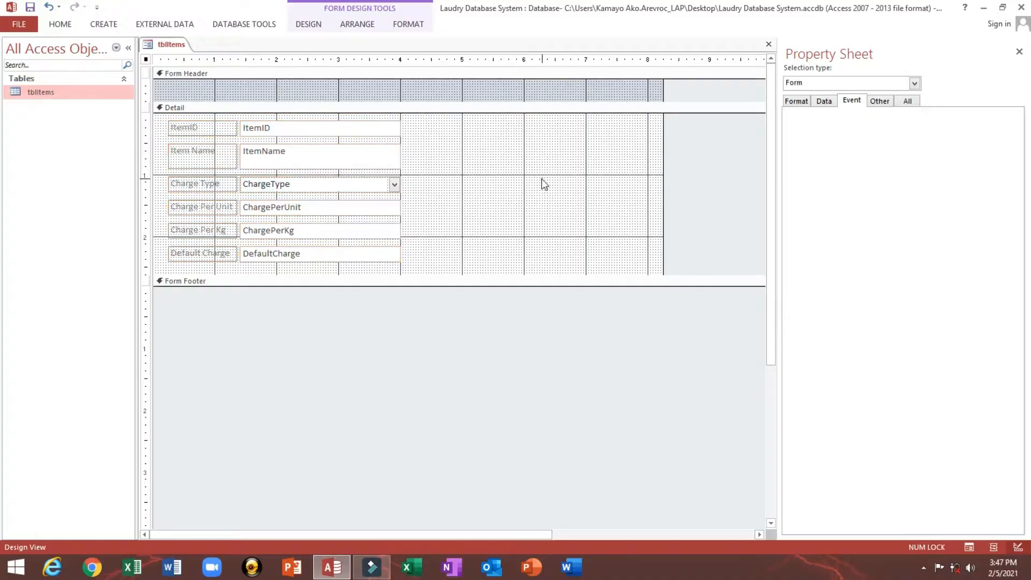
Open the tblItems table in Design view and examine the DefaultCharge field's properties
{"action": "right_click", "coordinate": [49, 92]}
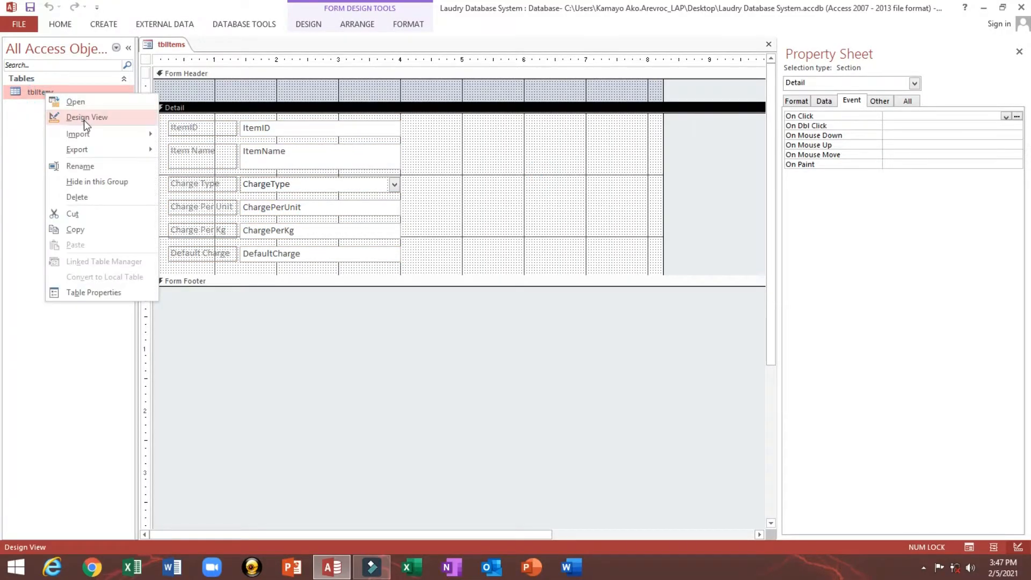
{"action": "left_click", "coordinate": [84, 116]}
{"action": "left_click", "coordinate": [268, 132]}
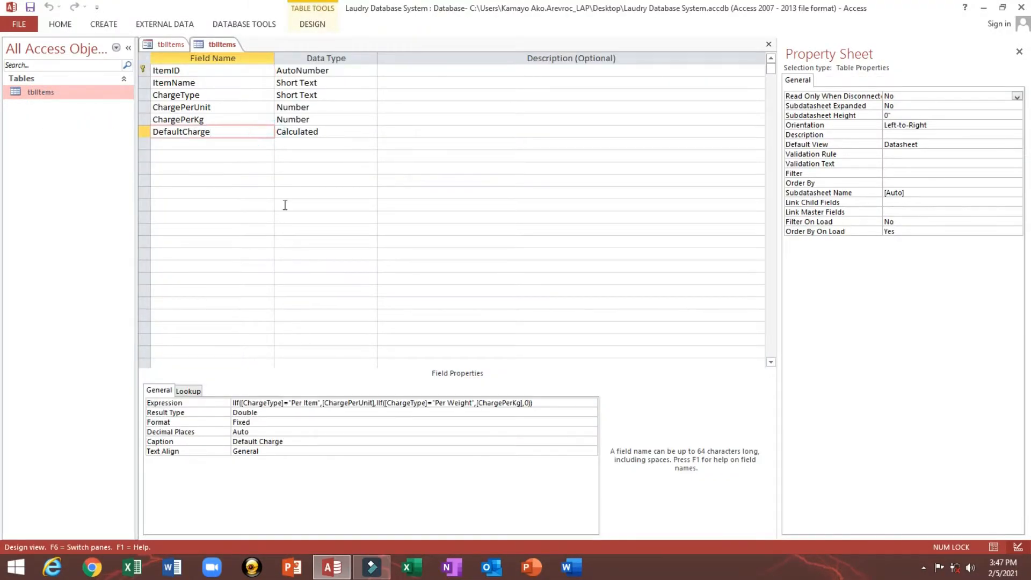
Close the tblItems table design, then narrow the form to about 4.33 inches wide and fill its header section with blue
{"action": "left_click", "coordinate": [769, 45]}
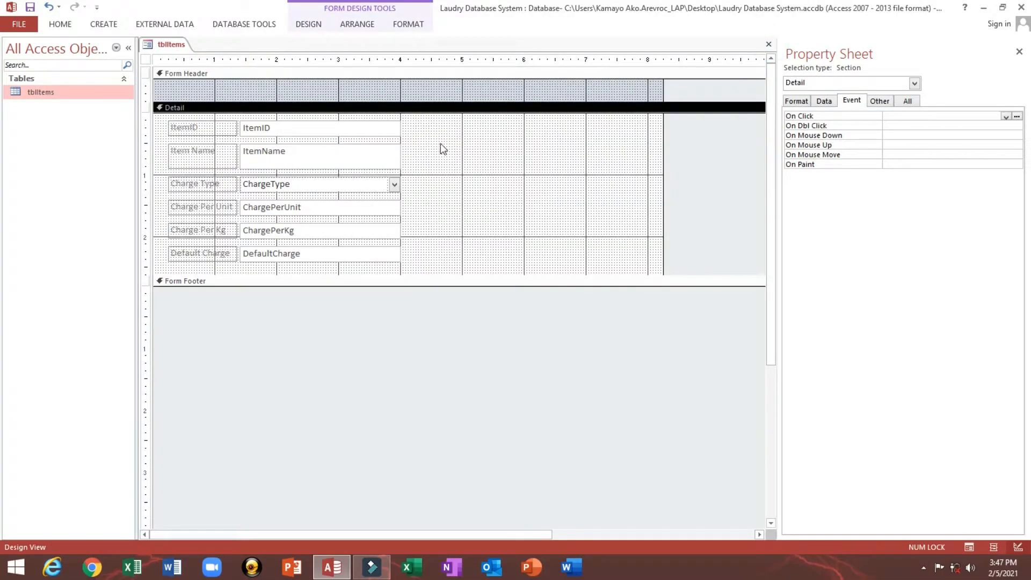
{"action": "left_click_drag", "start_coordinate": [657, 140], "coordinate": [421, 147]}
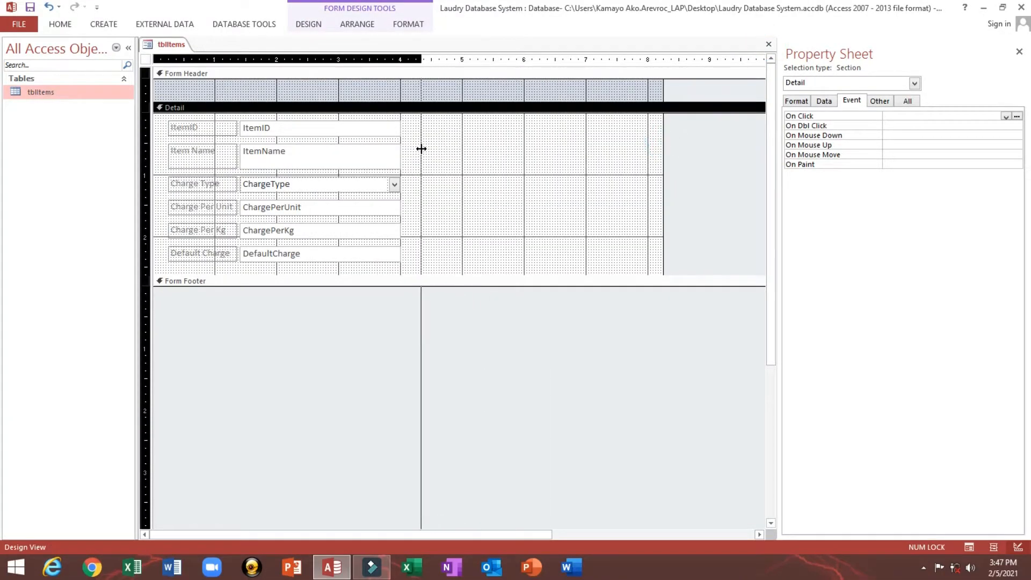
{"action": "right_click", "coordinate": [353, 86]}
{"action": "mouse_move", "coordinate": [398, 143]}
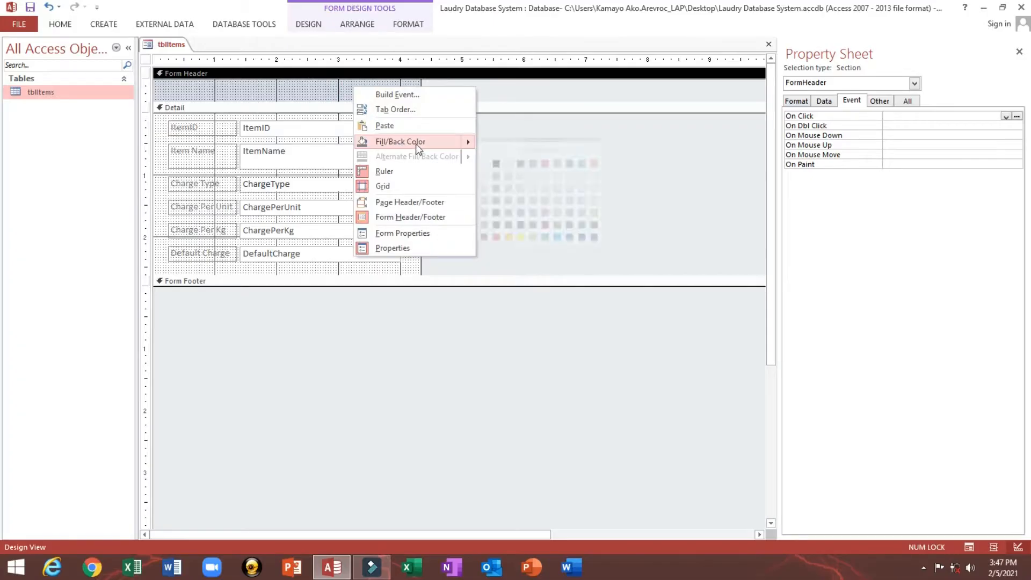
{"action": "left_click", "coordinate": [571, 238]}
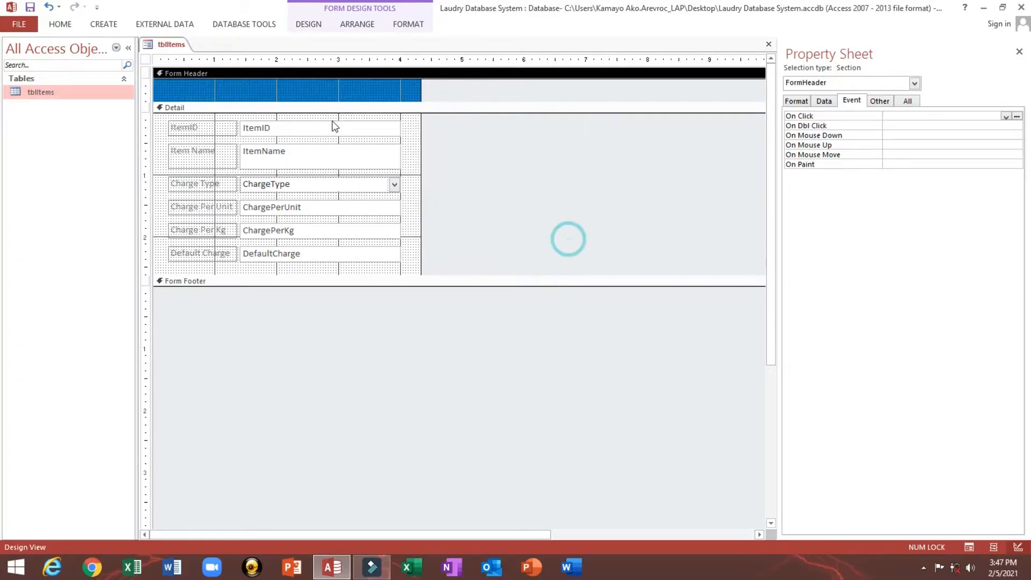
Open up the form footer section to about half an inch tall and save the form as ItemDetails
{"action": "left_click", "coordinate": [330, 295]}
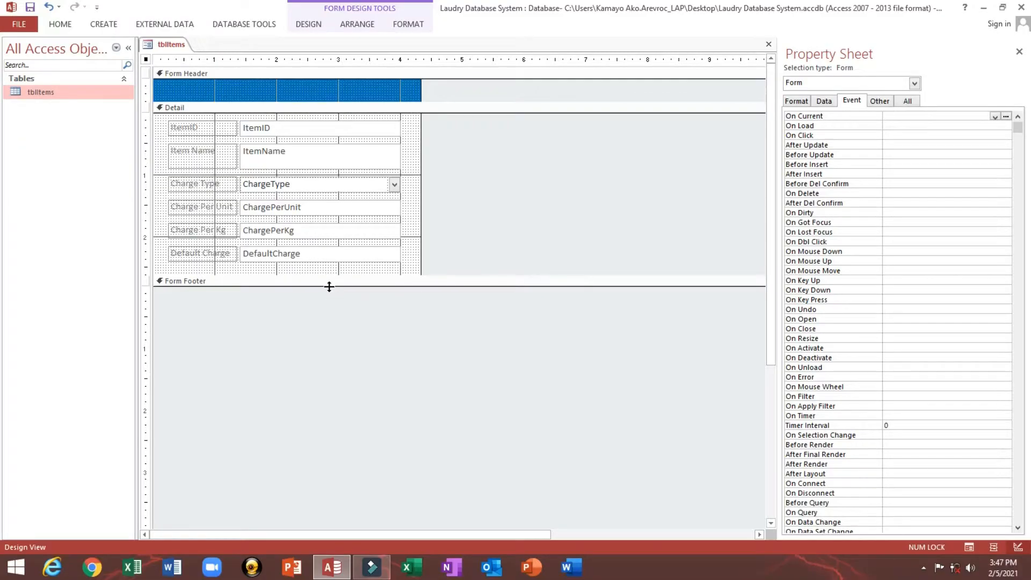
{"action": "left_click_drag", "start_coordinate": [328, 287], "coordinate": [328, 315]}
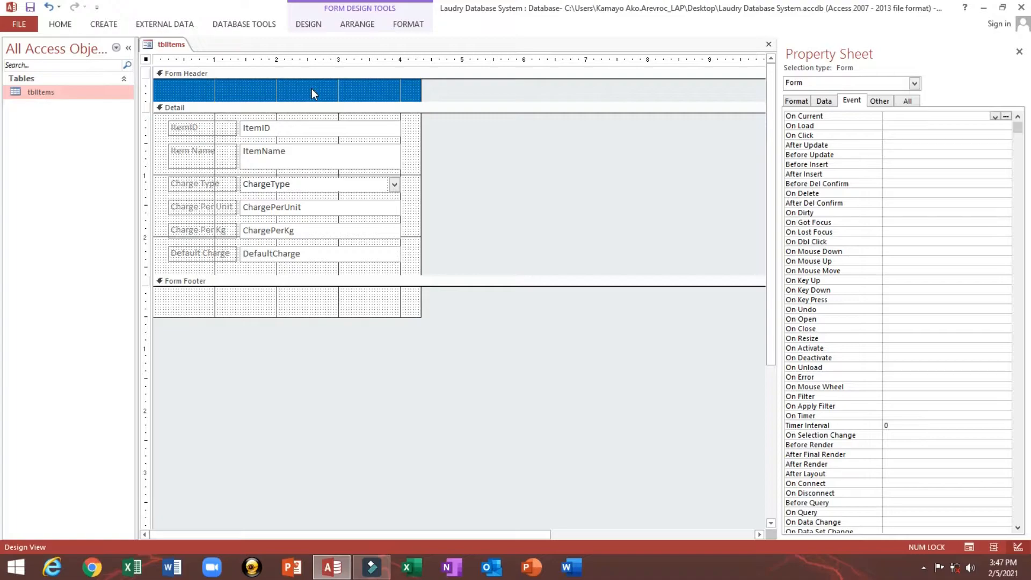
{"action": "key", "text": "ctrl+s"}
{"action": "type", "text": "ItemDetails"}
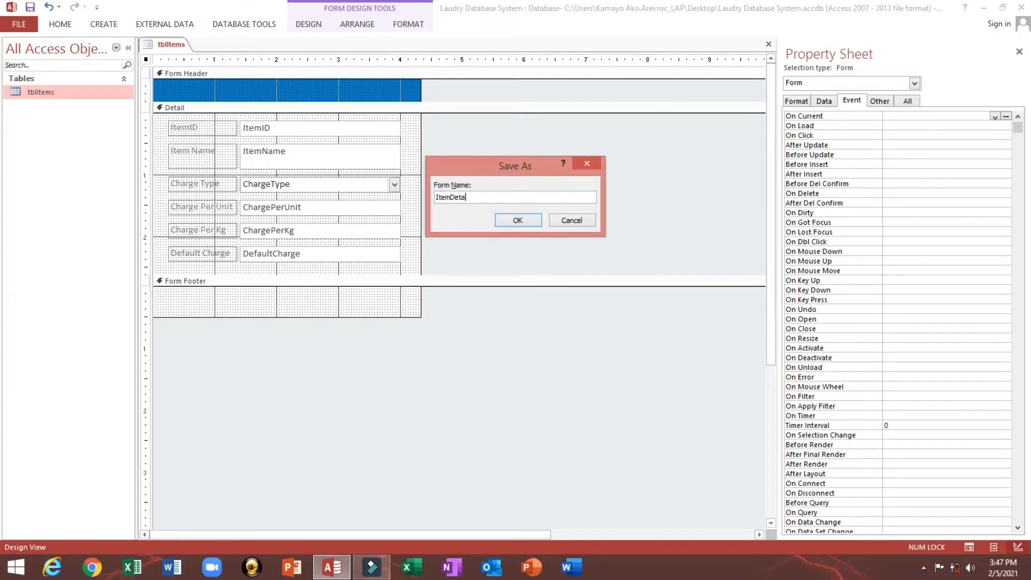
{"action": "left_click", "coordinate": [517, 221]}
Set the form's Pop Up property to Yes and save the form
{"action": "left_click", "coordinate": [880, 100]}
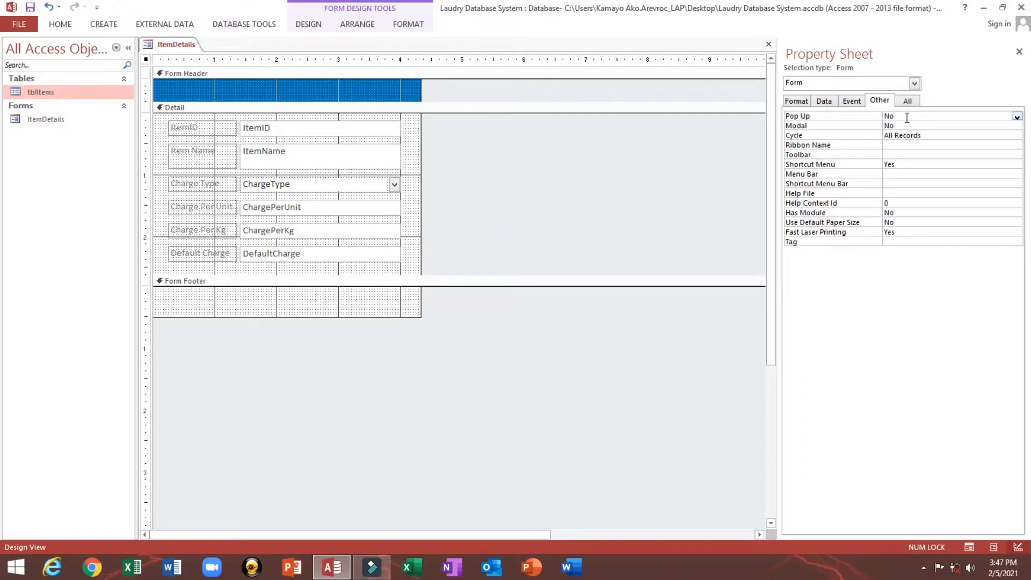
{"action": "double_click", "coordinate": [906, 118]}
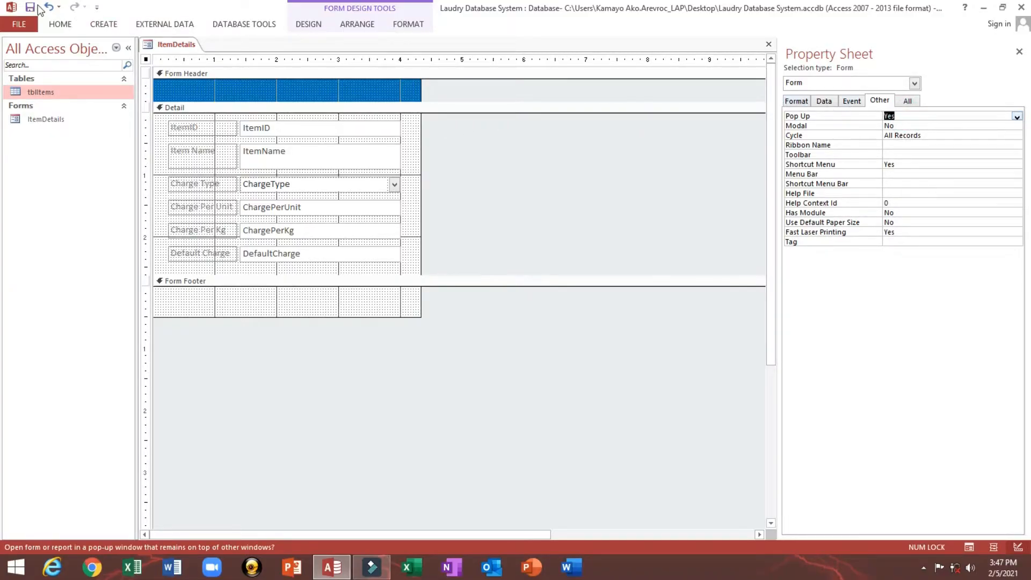
{"action": "left_click", "coordinate": [32, 7]}
Set the form's Border Style to Dialog
{"action": "left_click", "coordinate": [788, 105]}
{"action": "left_click", "coordinate": [833, 252]}
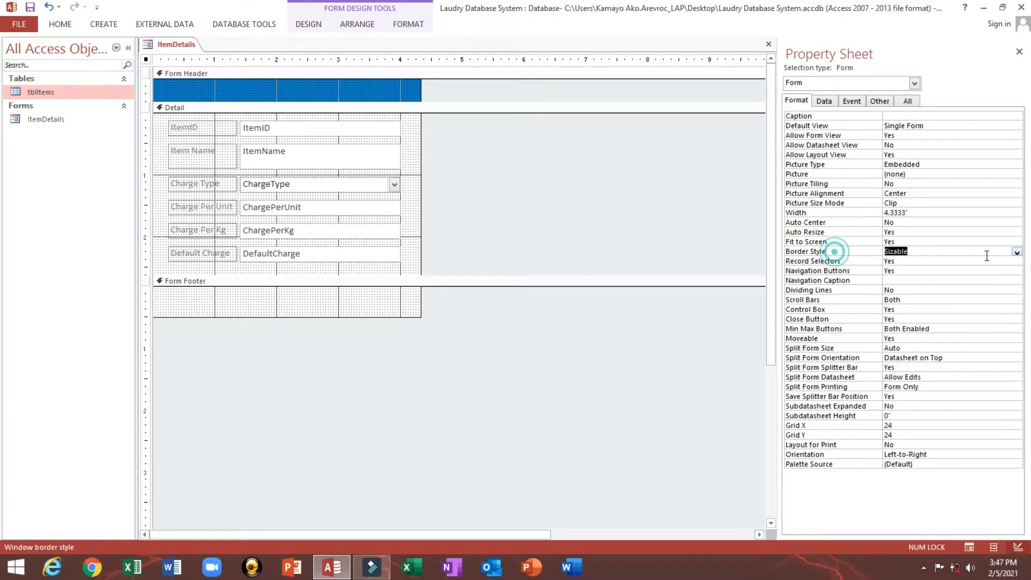
{"action": "left_click", "coordinate": [1016, 252]}
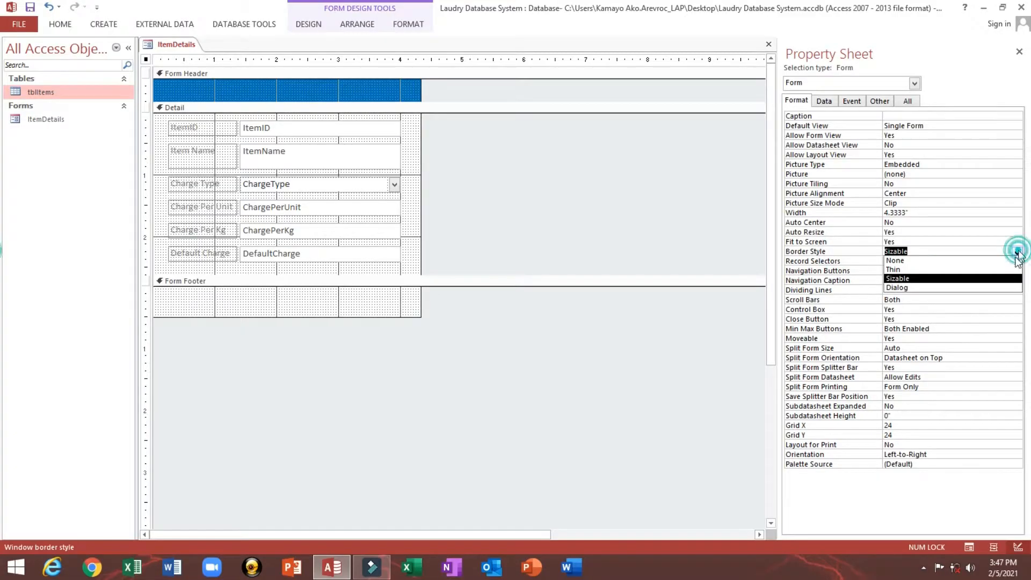
{"action": "left_click", "coordinate": [959, 287]}
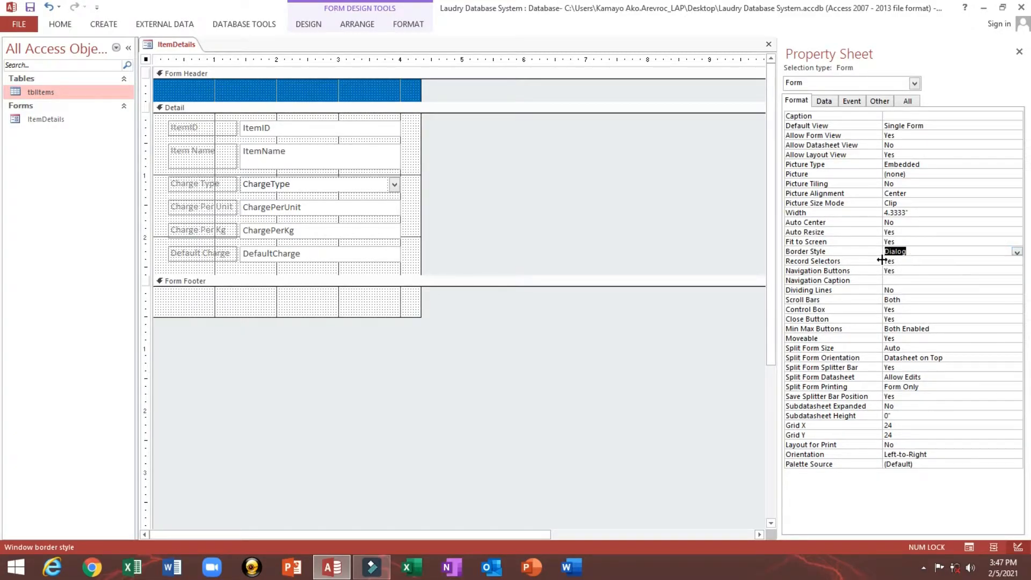
Set the form's Record Selectors and Navigation Buttons properties to No and save the form
{"action": "left_click", "coordinate": [814, 261]}
{"action": "double_click", "coordinate": [908, 261]}
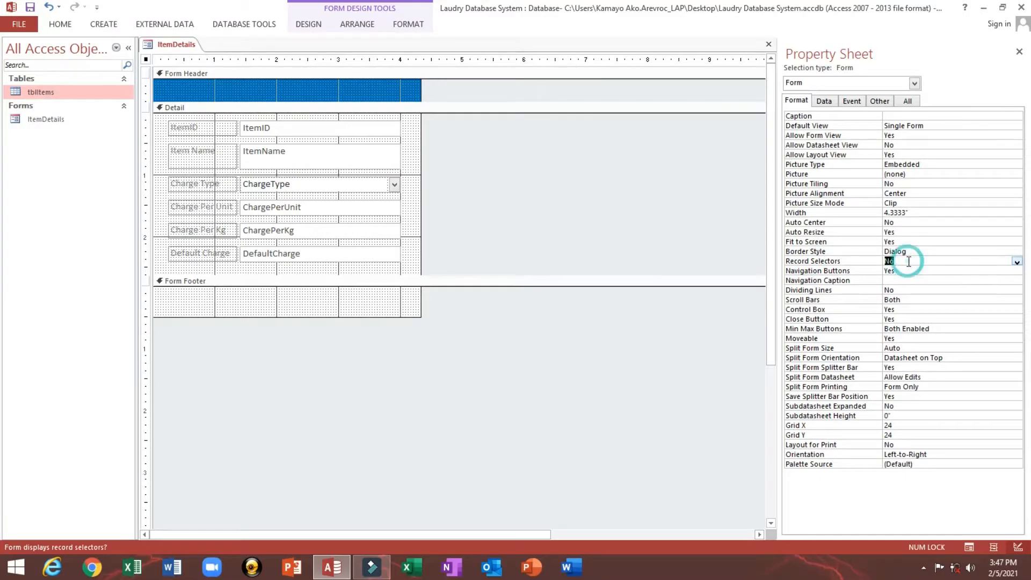
{"action": "left_click", "coordinate": [816, 271]}
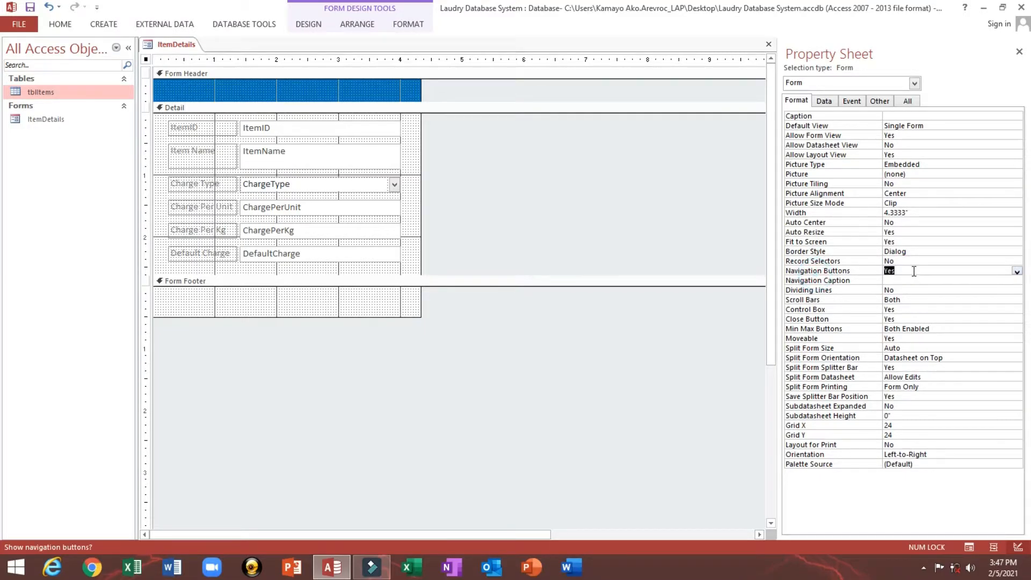
{"action": "double_click", "coordinate": [913, 271]}
{"action": "left_click", "coordinate": [30, 8]}
Preview the pop-up form in Form view, check its layout and title bar, and return to Design view
{"action": "left_click", "coordinate": [59, 24]}
{"action": "left_click", "coordinate": [18, 50]}
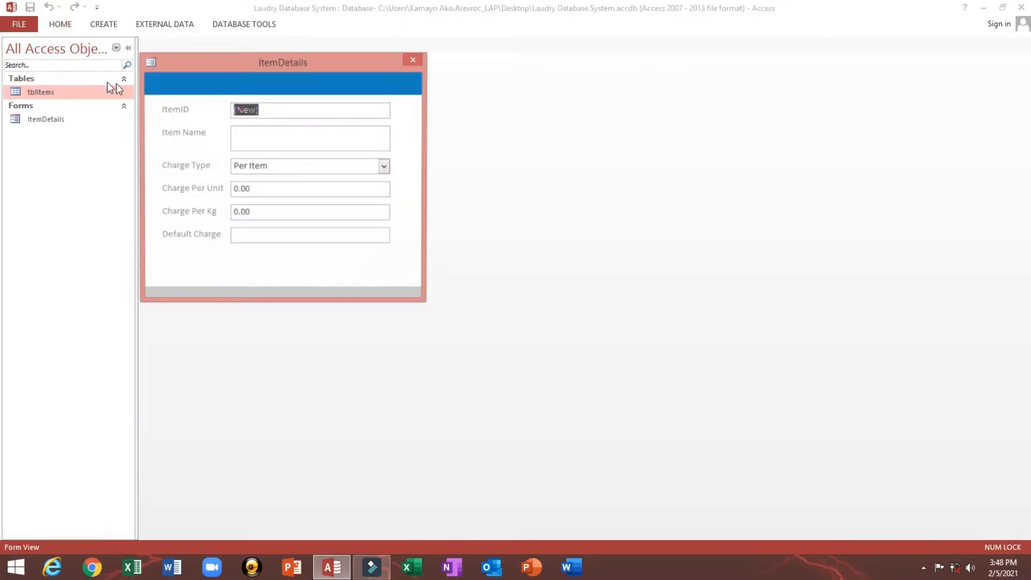
{"action": "left_click_drag", "start_coordinate": [185, 70], "coordinate": [234, 85]}
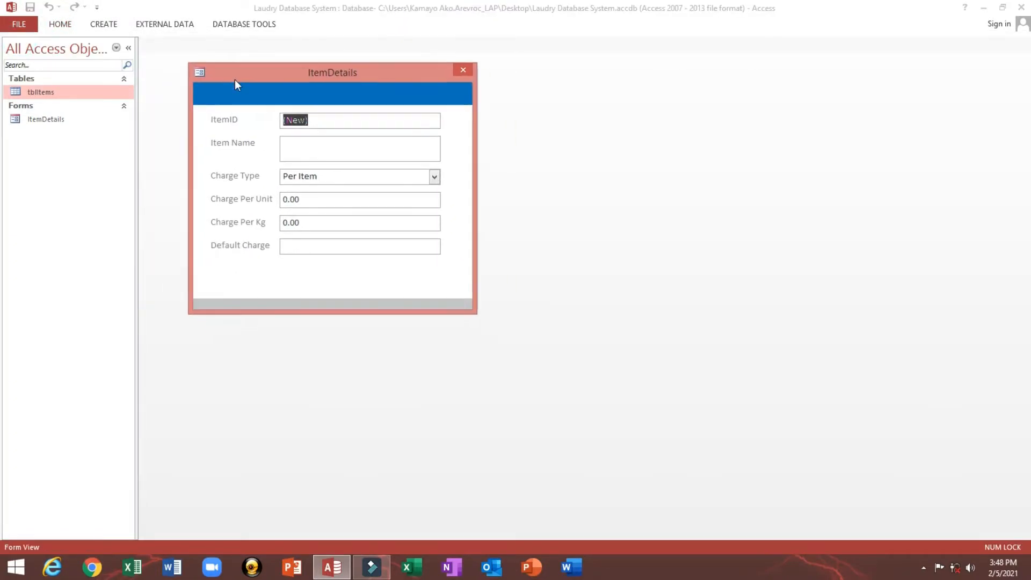
{"action": "right_click", "coordinate": [335, 74]}
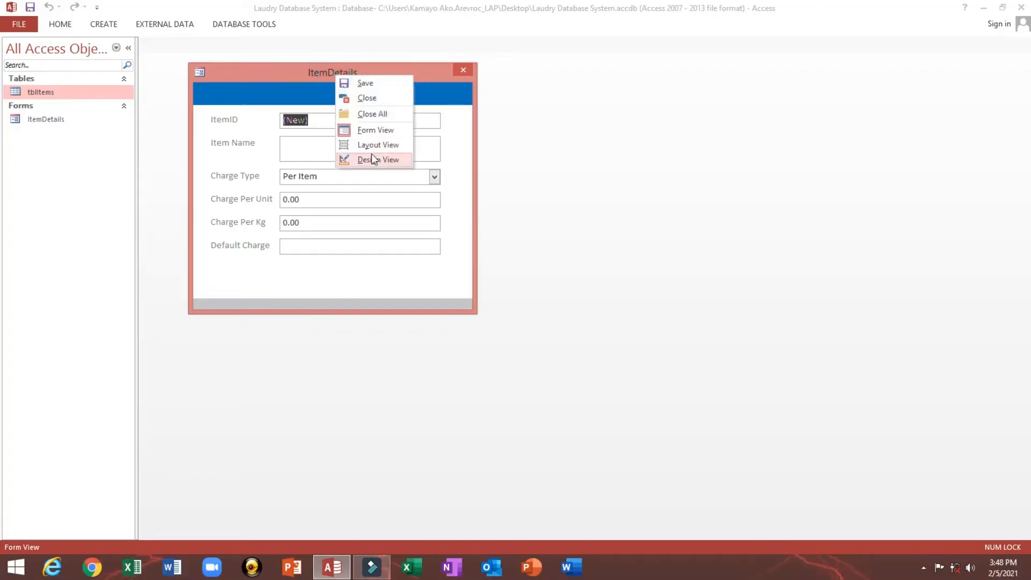
{"action": "left_click", "coordinate": [374, 159]}
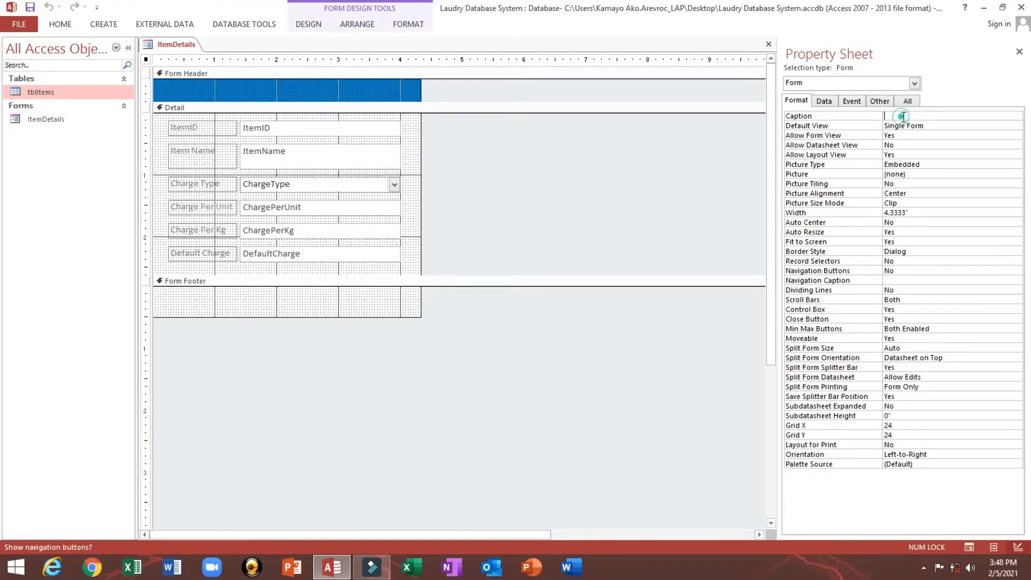
{"action": "double_click", "coordinate": [58, 24]}
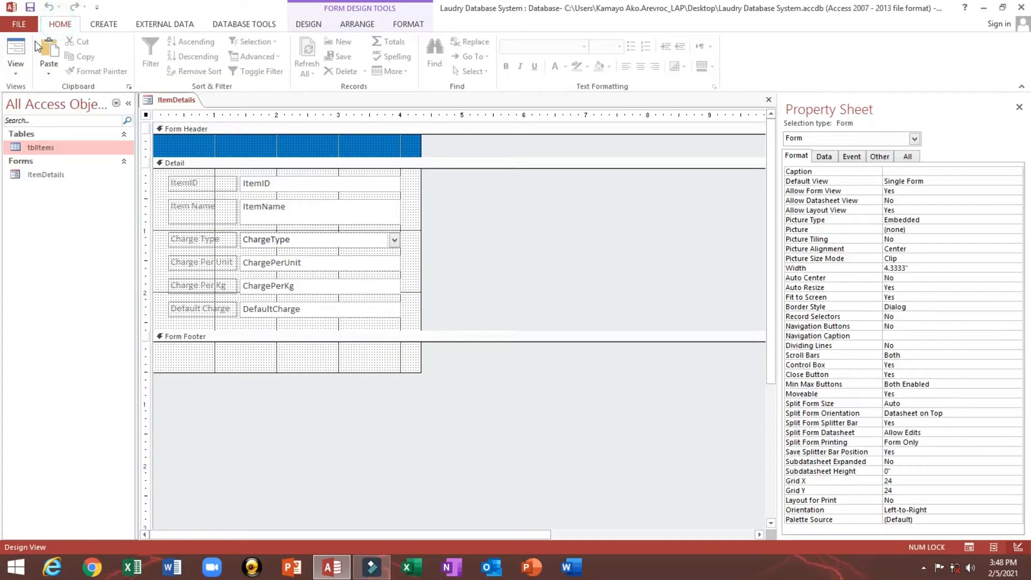
{"action": "left_click", "coordinate": [15, 54]}
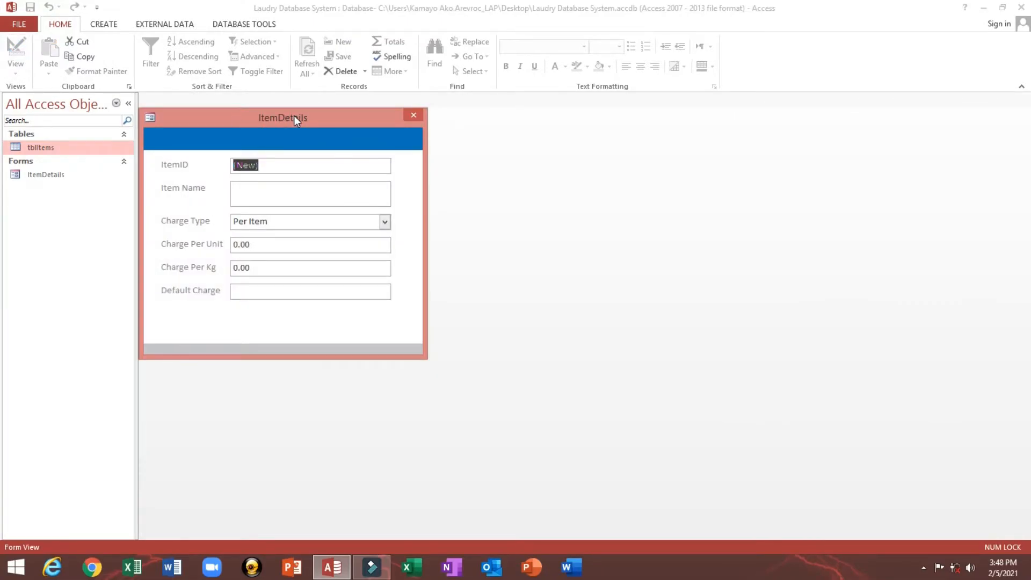
{"action": "right_click", "coordinate": [295, 115]}
{"action": "left_click", "coordinate": [334, 201]}
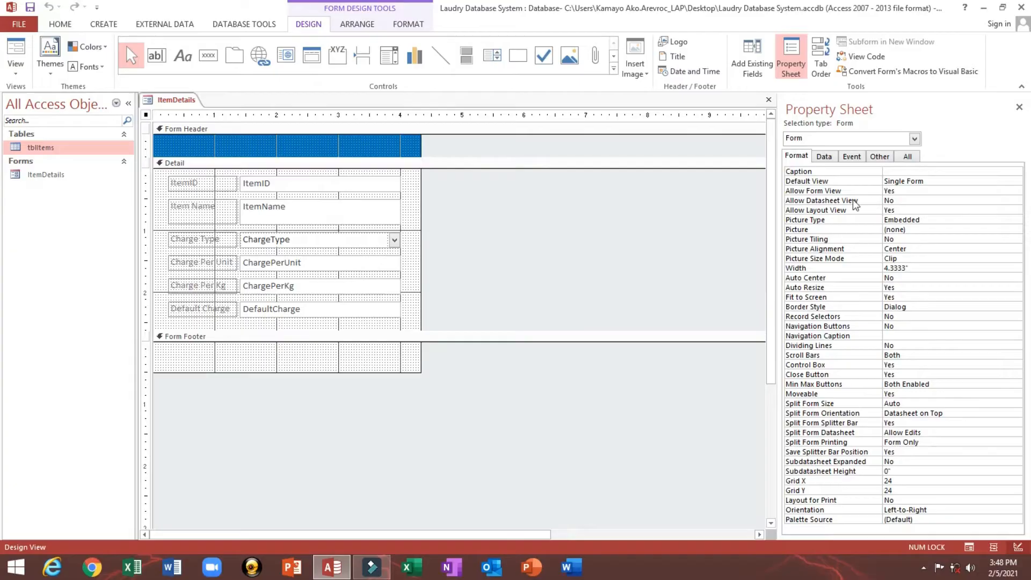
Set the form's caption to Item Details, check the title in Form view, and return to Design view
{"action": "left_click", "coordinate": [920, 173]}
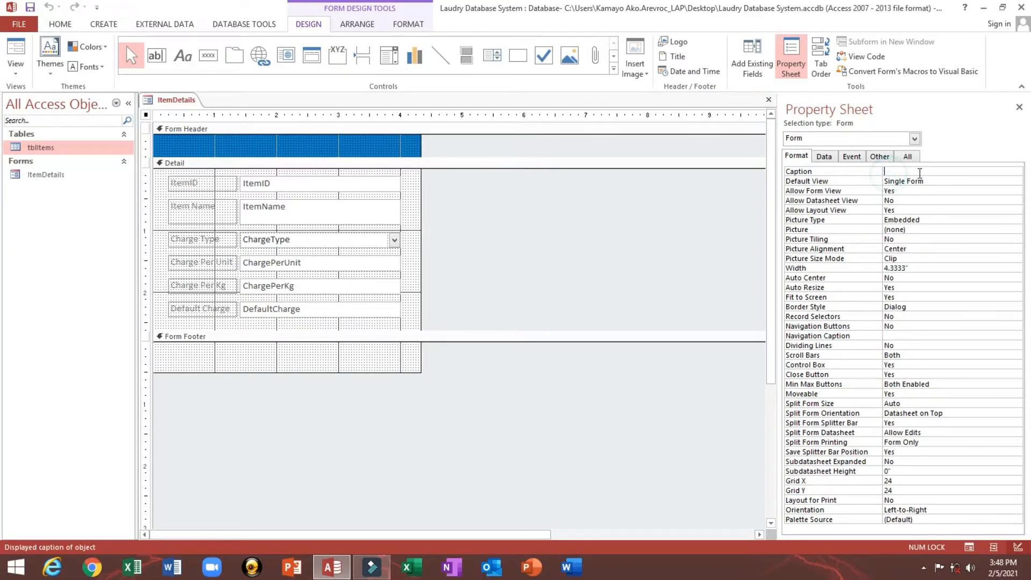
{"action": "type", "text": "Item Details"}
{"action": "key", "text": "Tab"}
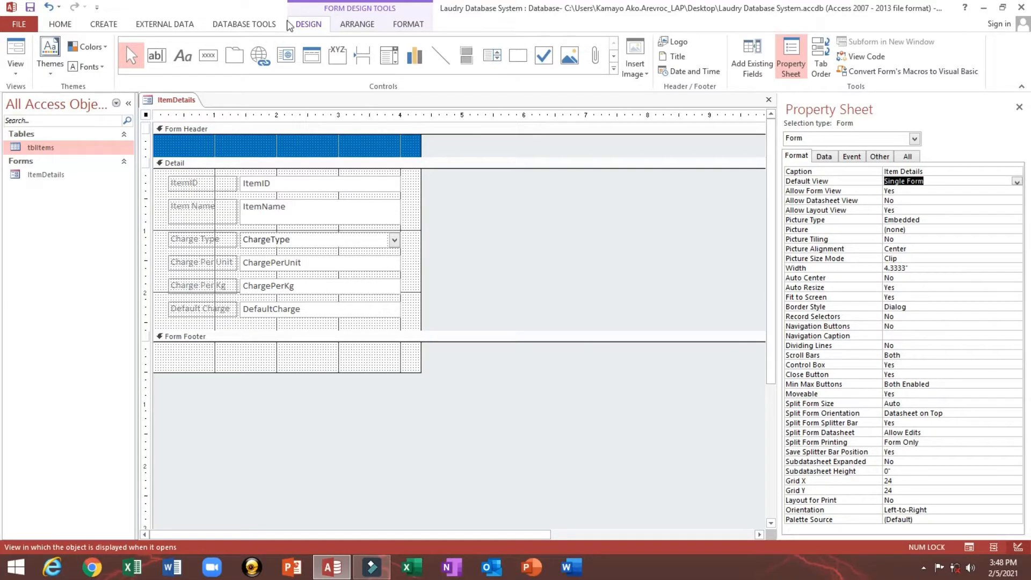
{"action": "left_click", "coordinate": [16, 47]}
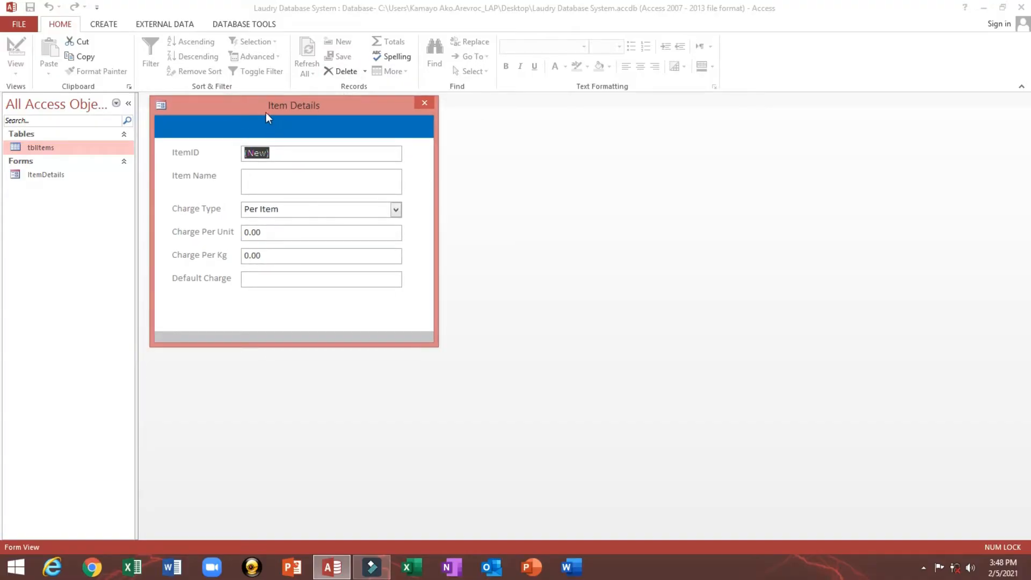
{"action": "left_click_drag", "start_coordinate": [266, 114], "coordinate": [243, 100]}
{"action": "right_click", "coordinate": [243, 99]}
{"action": "left_click", "coordinate": [283, 178]}
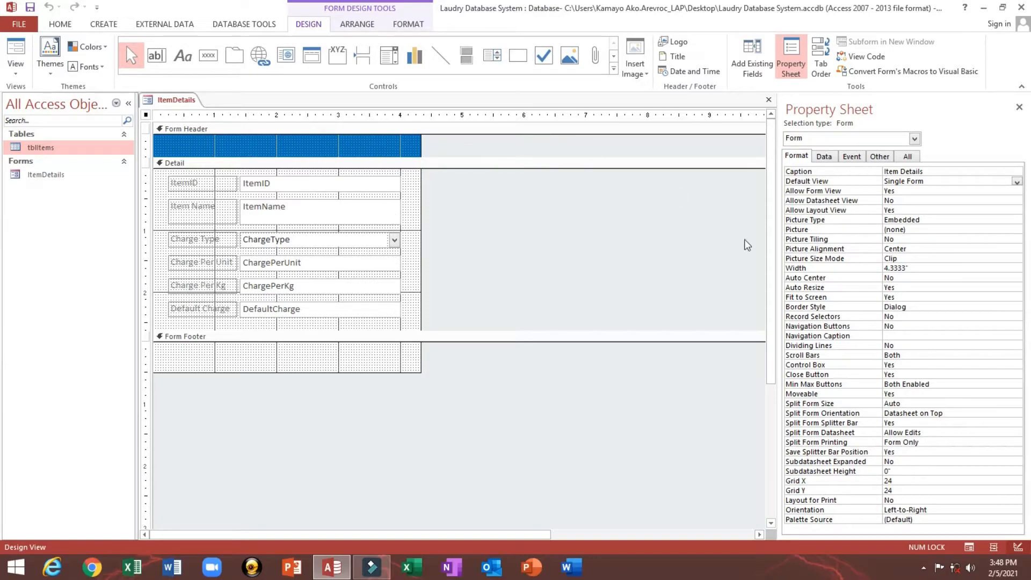
Inspect the form's Dividing Lines property and preview the form with dividing lines off
{"action": "left_click", "coordinate": [807, 346]}
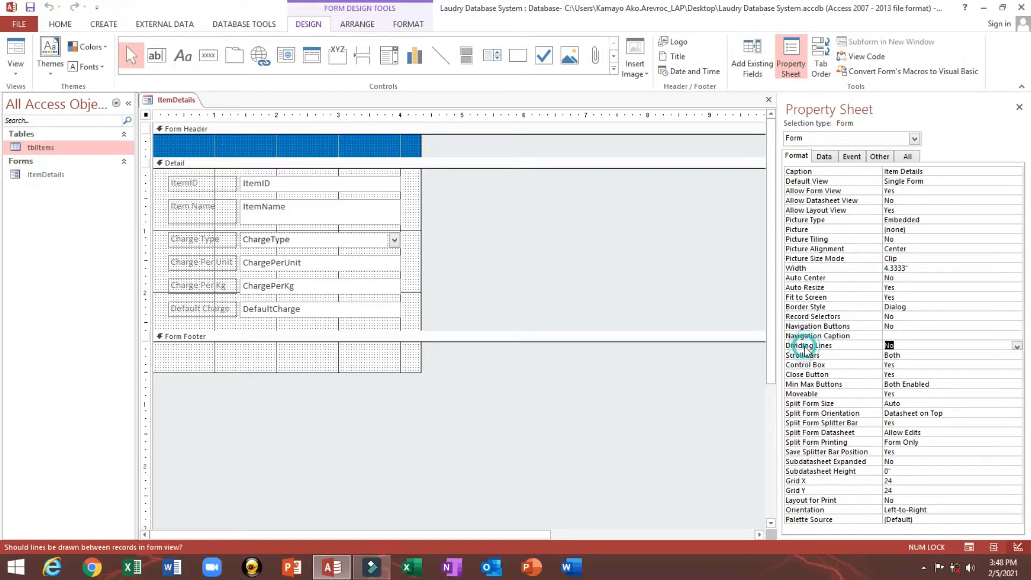
{"action": "left_click", "coordinate": [16, 47]}
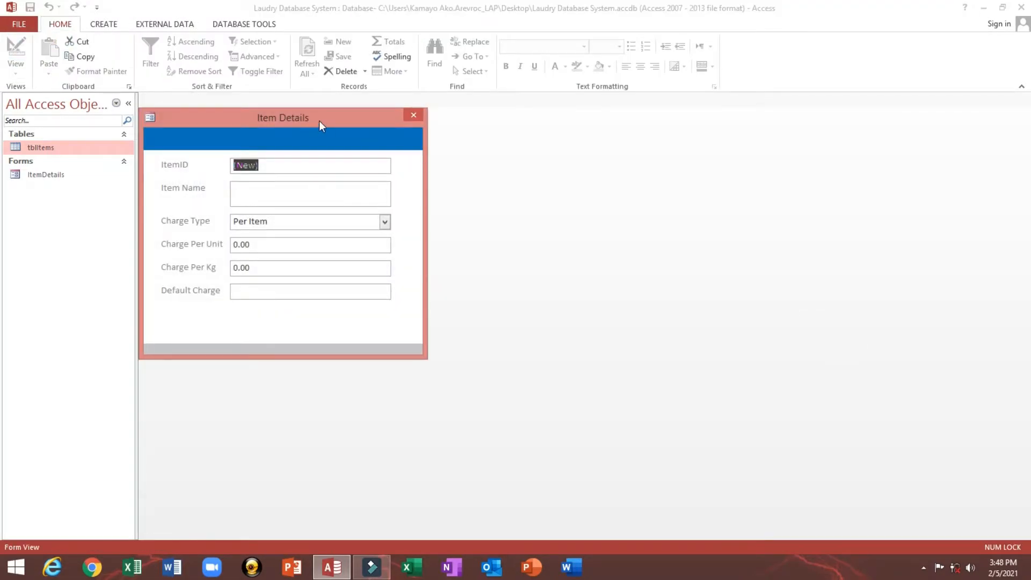
{"action": "right_click", "coordinate": [319, 121]}
{"action": "left_click", "coordinate": [368, 204]}
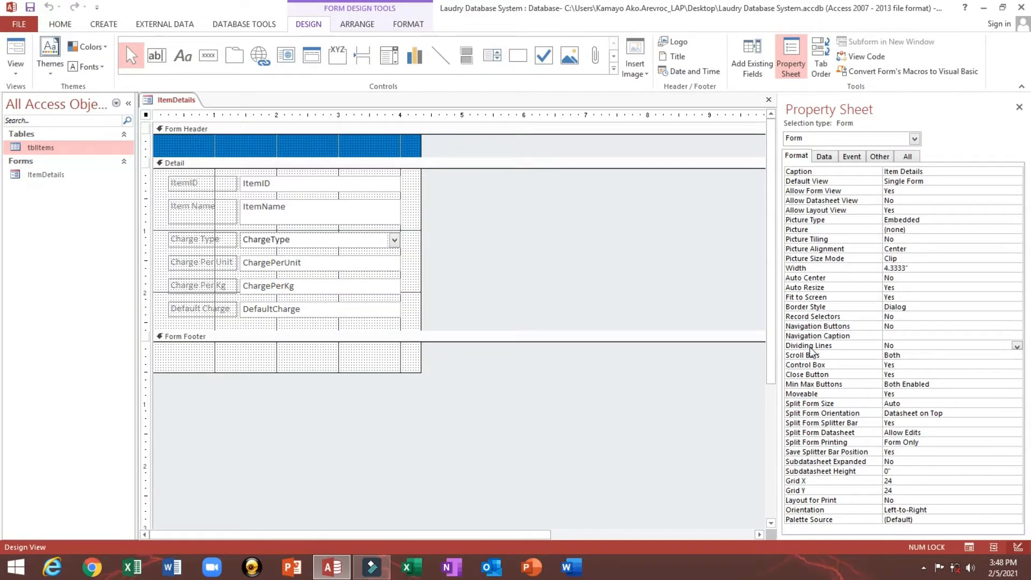
Set the form's Dividing Lines property to Yes and check the lines between sections in Form view
{"action": "double_click", "coordinate": [914, 345]}
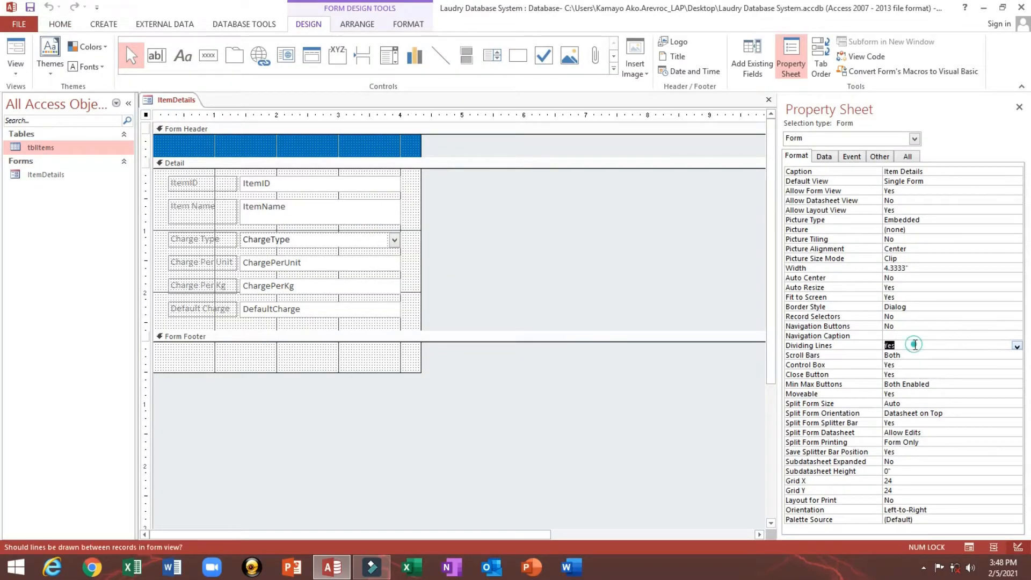
{"action": "left_click", "coordinate": [18, 39]}
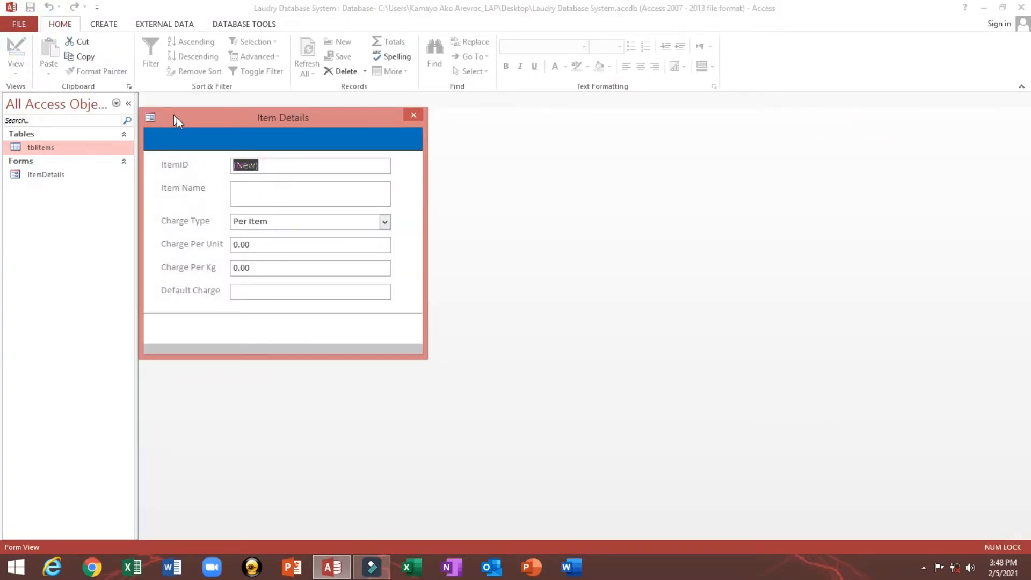
{"action": "left_click_drag", "start_coordinate": [180, 117], "coordinate": [218, 120]}
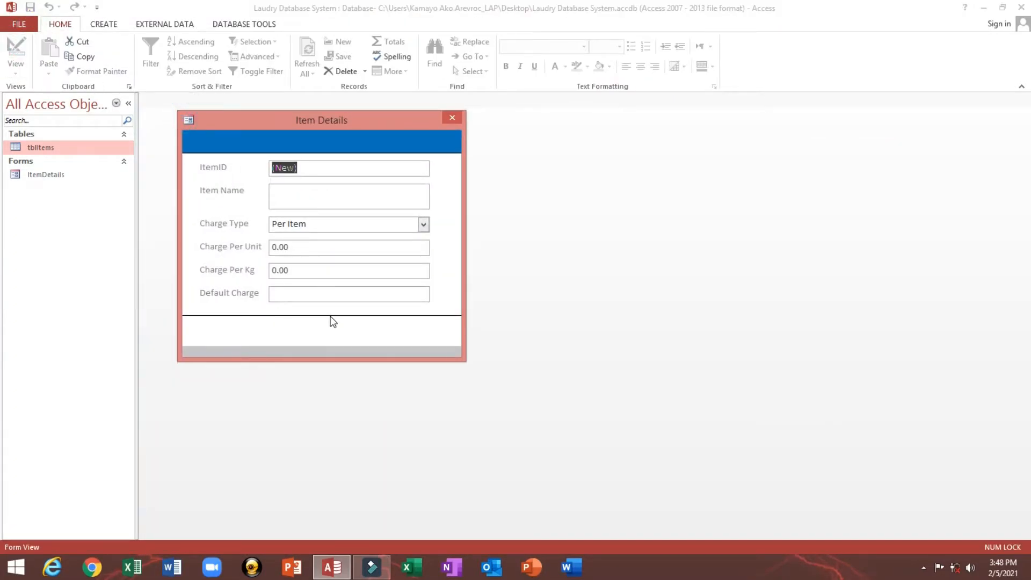
{"action": "left_click", "coordinate": [330, 318]}
{"action": "right_click", "coordinate": [360, 121]}
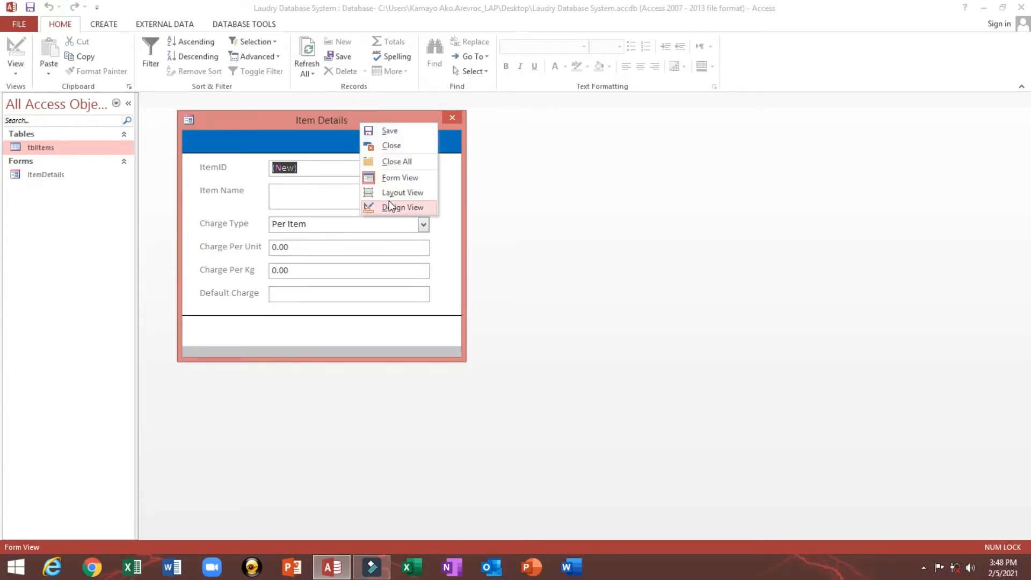
{"action": "left_click", "coordinate": [389, 201]}
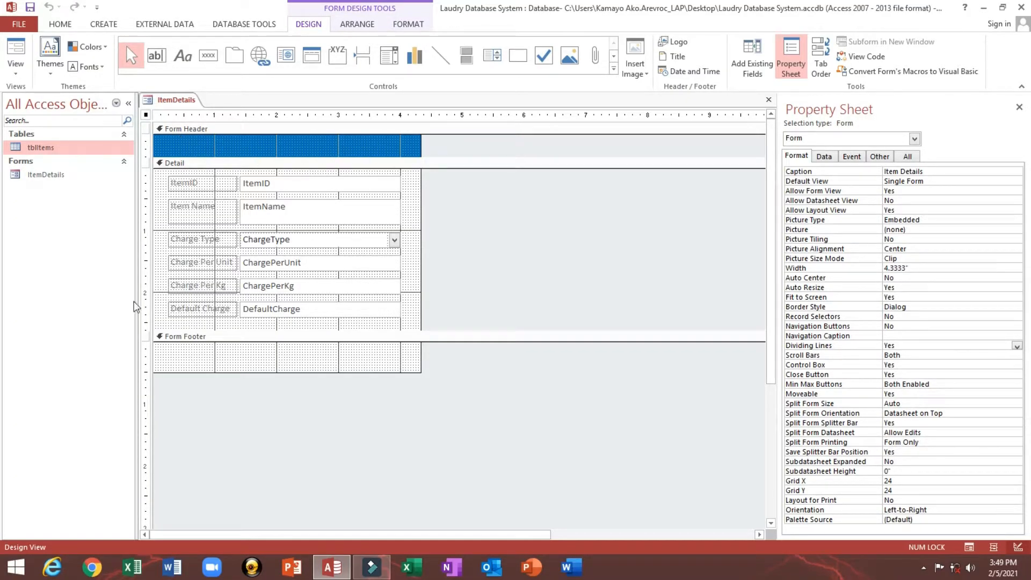
Examine the footer area in Design view and Form view, and return to Design view
{"action": "left_click_drag", "start_coordinate": [165, 360], "coordinate": [394, 371]}
{"action": "left_click", "coordinate": [15, 51]}
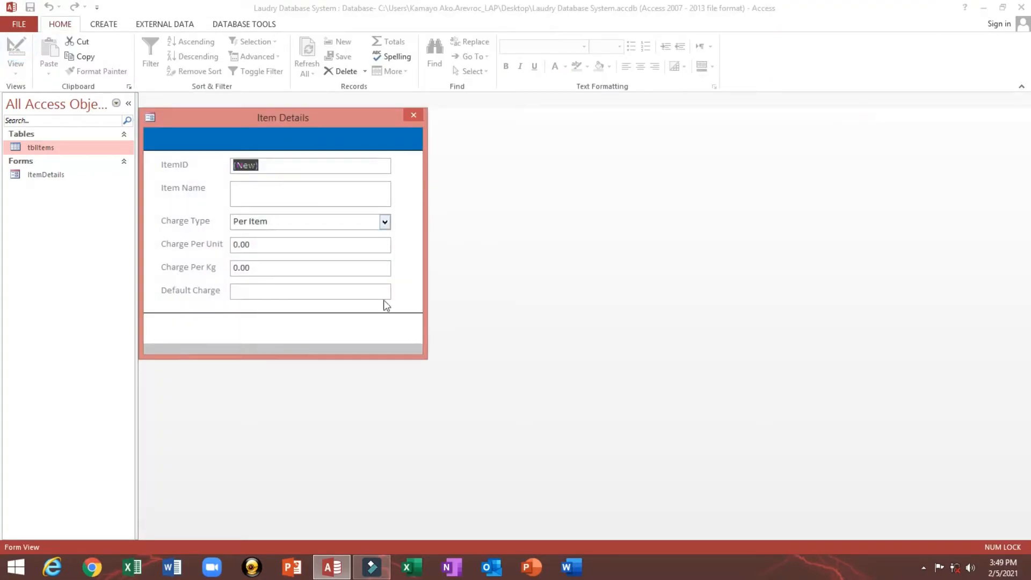
{"action": "right_click", "coordinate": [330, 118]}
{"action": "left_click", "coordinate": [356, 206]}
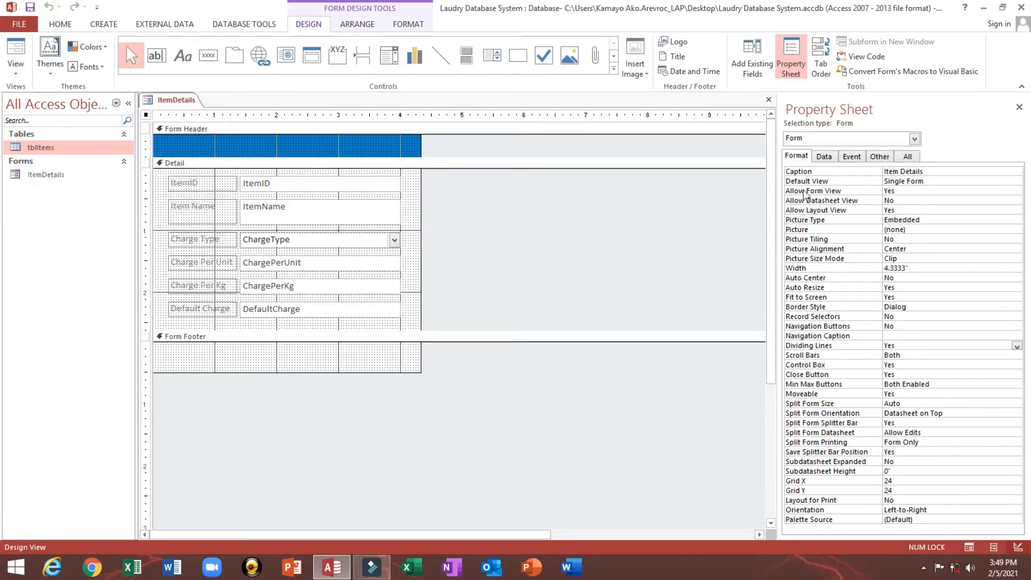
Set the form's Navigation Buttons property to Yes and switch to Form view
{"action": "left_click", "coordinate": [821, 319]}
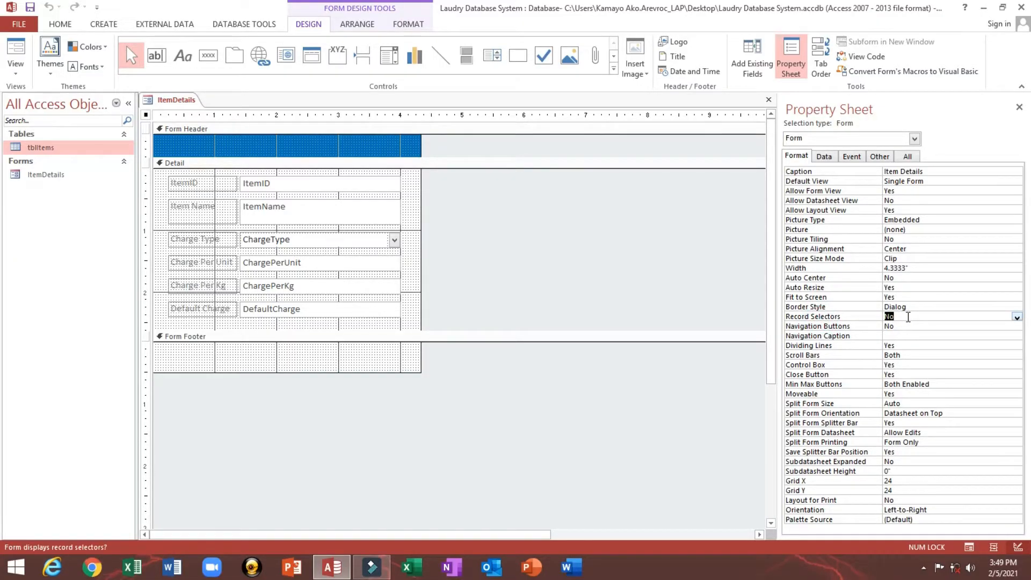
{"action": "left_click", "coordinate": [907, 326]}
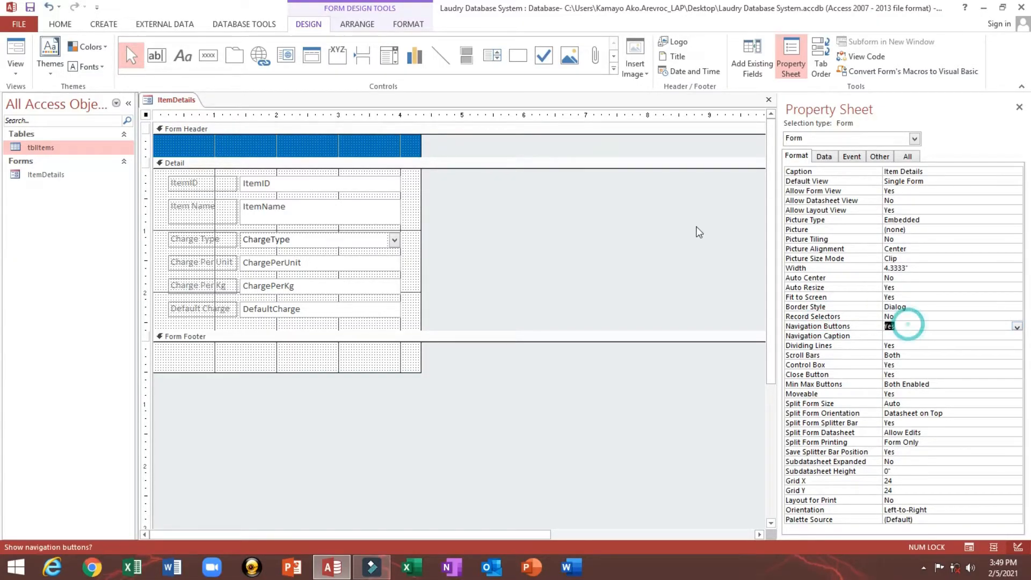
{"action": "left_click", "coordinate": [15, 48]}
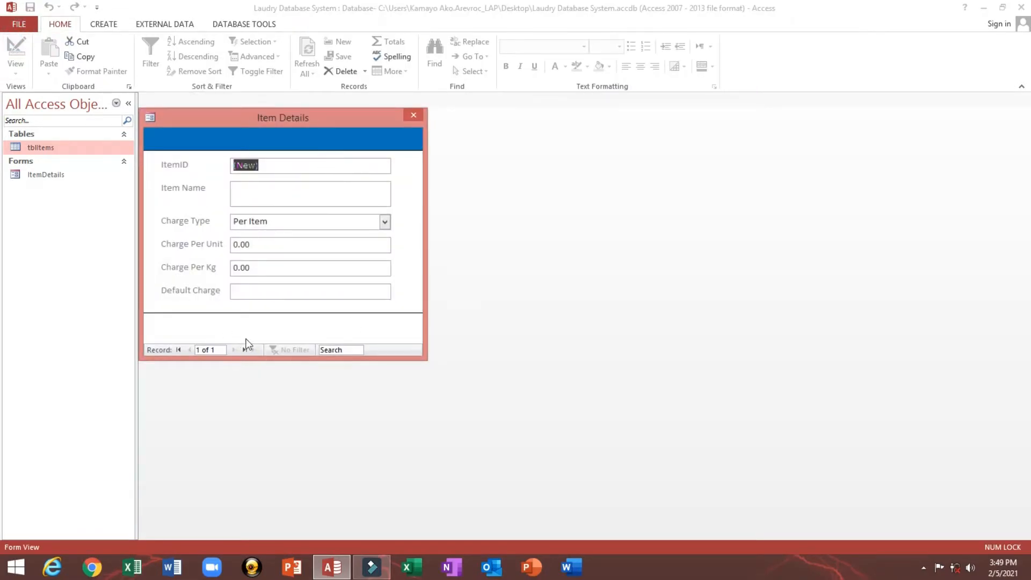
Enter Female Shirt as the item name of the first record
{"action": "left_click", "coordinate": [261, 189]}
{"action": "type", "text": "Femal"}
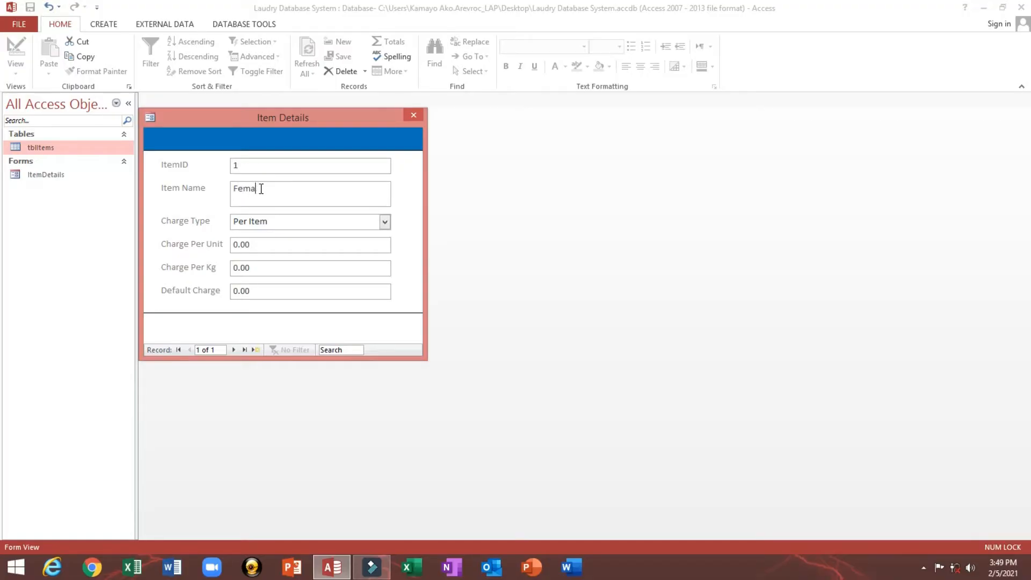
{"action": "key", "text": "BackSpace"}
{"action": "type", "text": "ale Shirt"}
{"action": "key", "text": "Tab"}
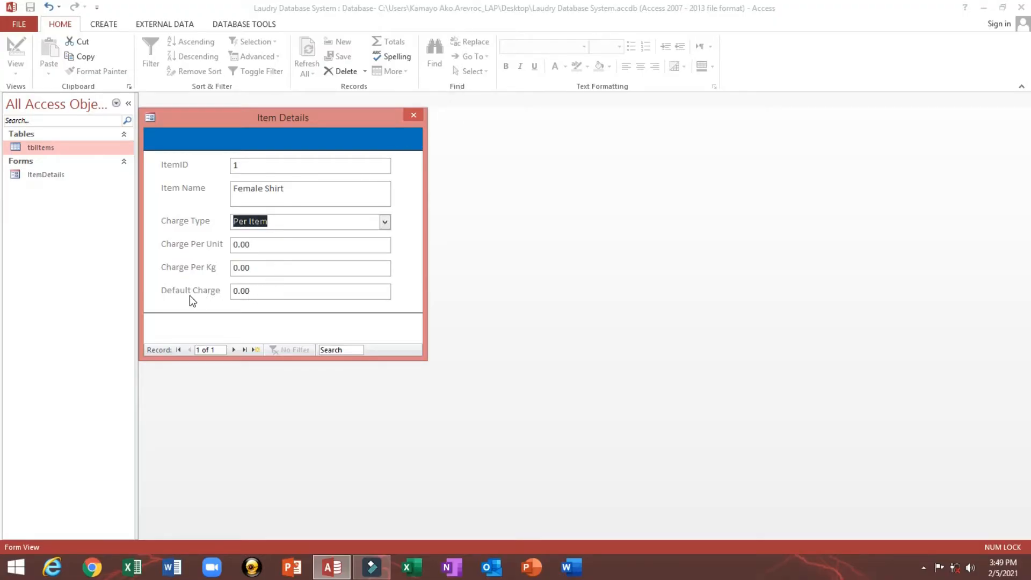
Keep the charge type as Per Item and set the Female Shirt record's Charge Per Unit to 10
{"action": "left_click", "coordinate": [283, 222]}
{"action": "left_click_drag", "start_coordinate": [322, 220], "coordinate": [206, 222]}
{"action": "left_click", "coordinate": [181, 243]}
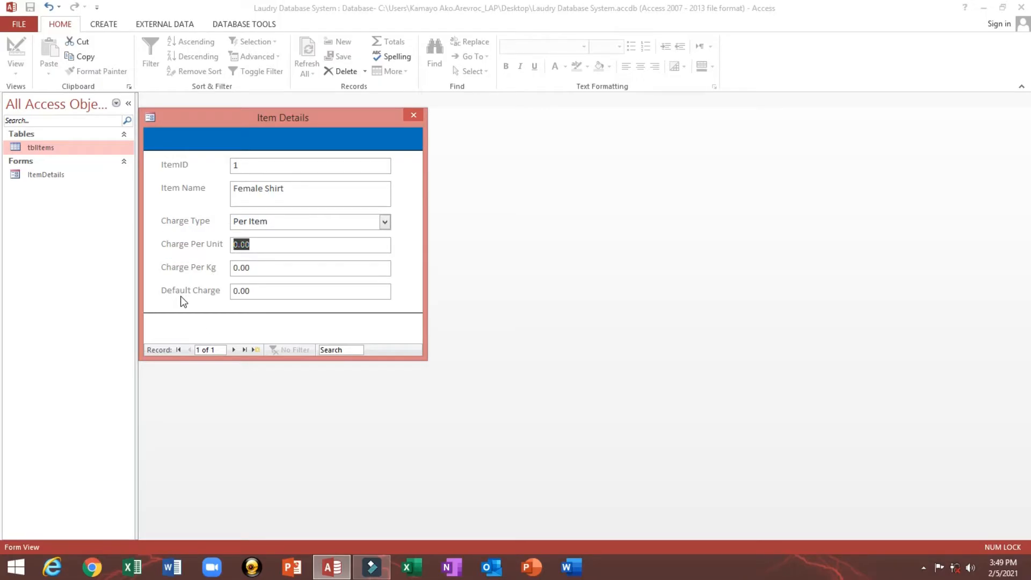
{"action": "left_click", "coordinate": [268, 292]}
{"action": "left_click", "coordinate": [186, 267]}
{"action": "left_click", "coordinate": [291, 245]}
{"action": "type", "text": "10"}
{"action": "key", "text": "Tab"}
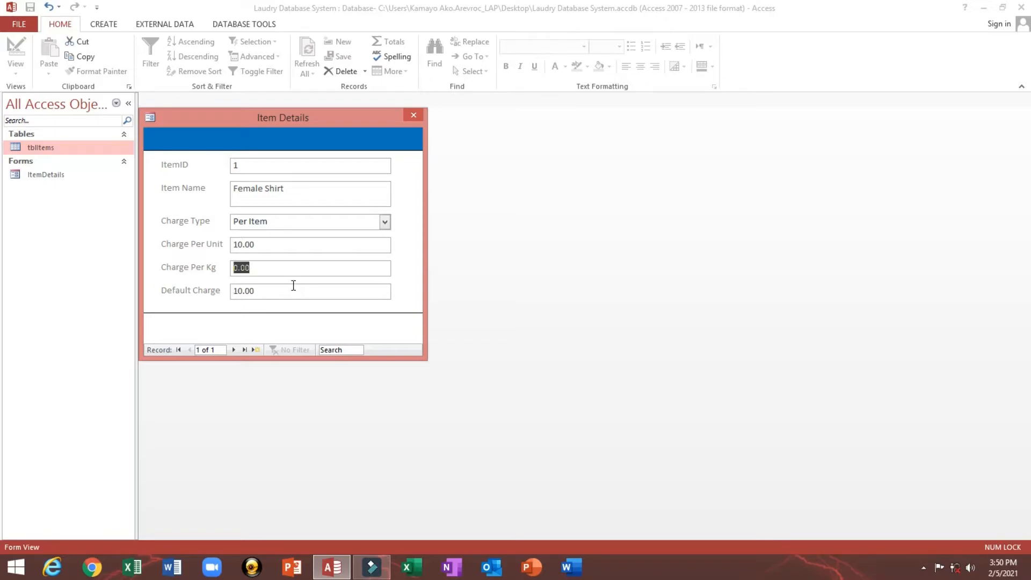
Check the Default Charge and set the Female Shirt record's Charge Per Kg to 25
{"action": "left_click_drag", "start_coordinate": [286, 292], "coordinate": [211, 297]}
{"action": "left_click", "coordinate": [285, 265]}
{"action": "type", "text": "25"}
{"action": "key", "text": "Tab"}
Change the Female Shirt record's charge type to Per Weight and check the recalculated Default Charge
{"action": "left_click", "coordinate": [385, 223]}
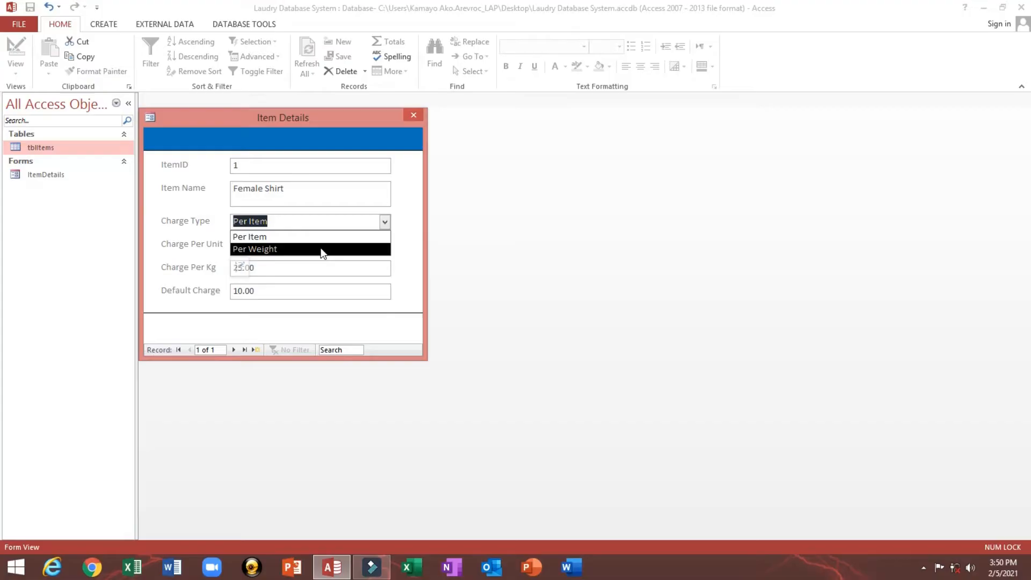
{"action": "left_click", "coordinate": [193, 264]}
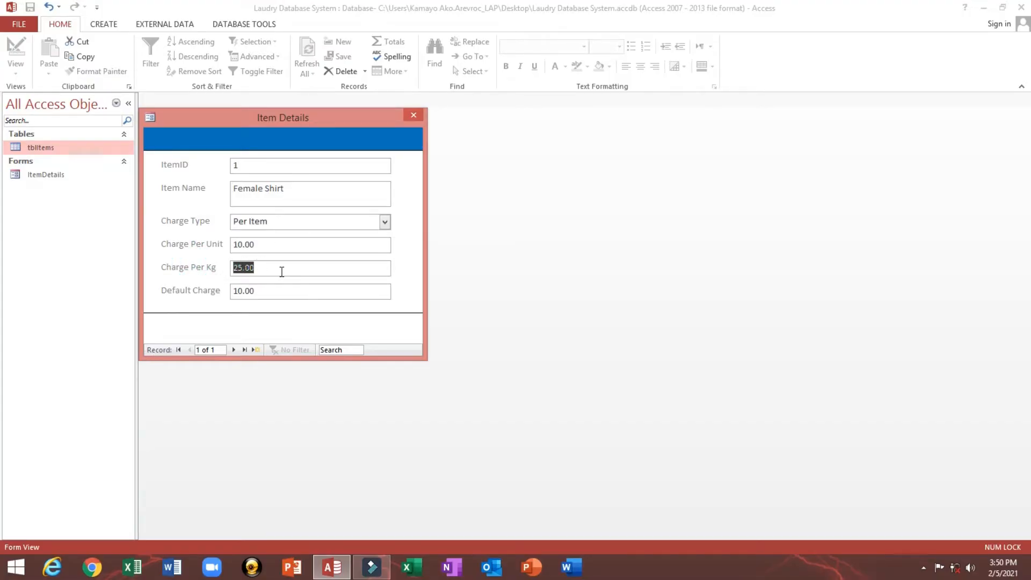
{"action": "left_click_drag", "start_coordinate": [282, 271], "coordinate": [172, 267]}
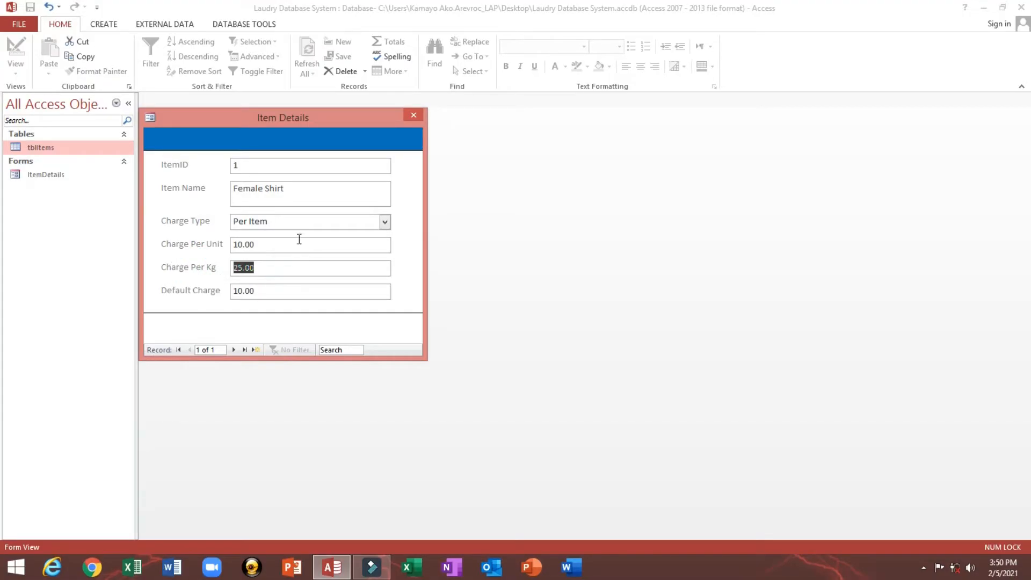
{"action": "left_click", "coordinate": [385, 222]}
{"action": "left_click", "coordinate": [343, 251]}
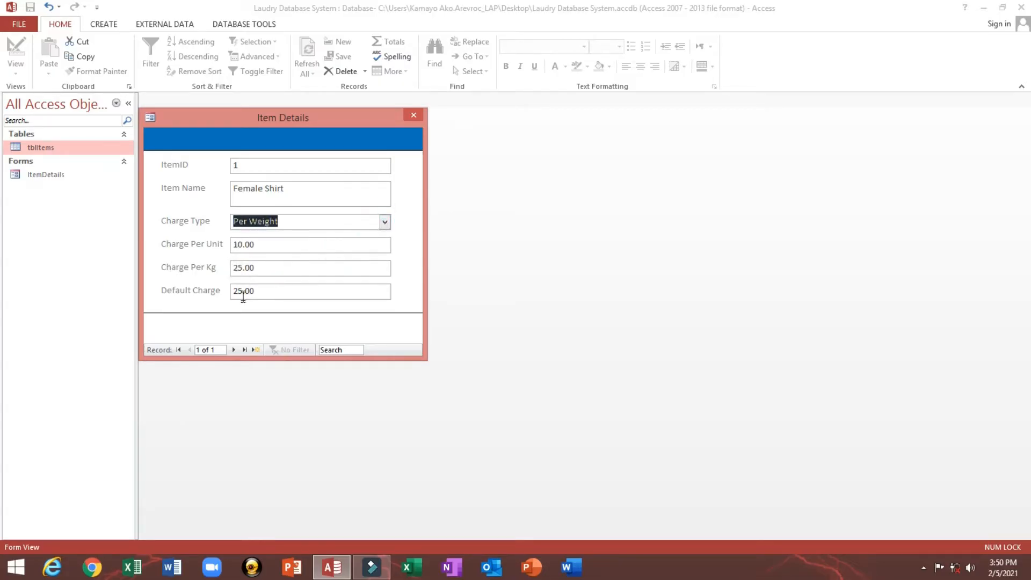
{"action": "double_click", "coordinate": [287, 291]}
{"action": "left_click", "coordinate": [286, 246]}
Move the Item Details window inward and add a new record with the item name Female Pants
{"action": "left_click_drag", "start_coordinate": [275, 117], "coordinate": [282, 120]}
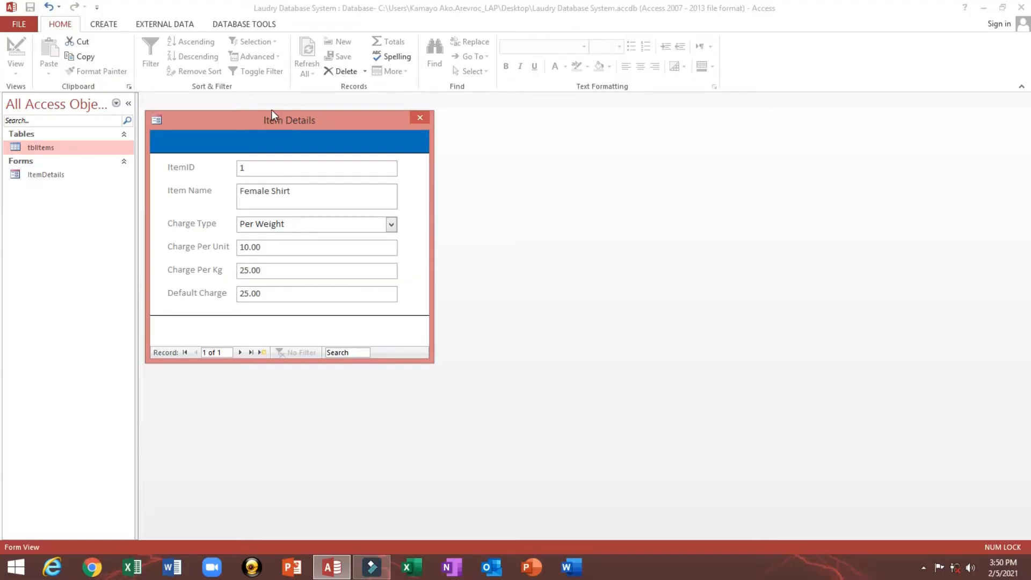
{"action": "left_click_drag", "start_coordinate": [298, 117], "coordinate": [347, 131]}
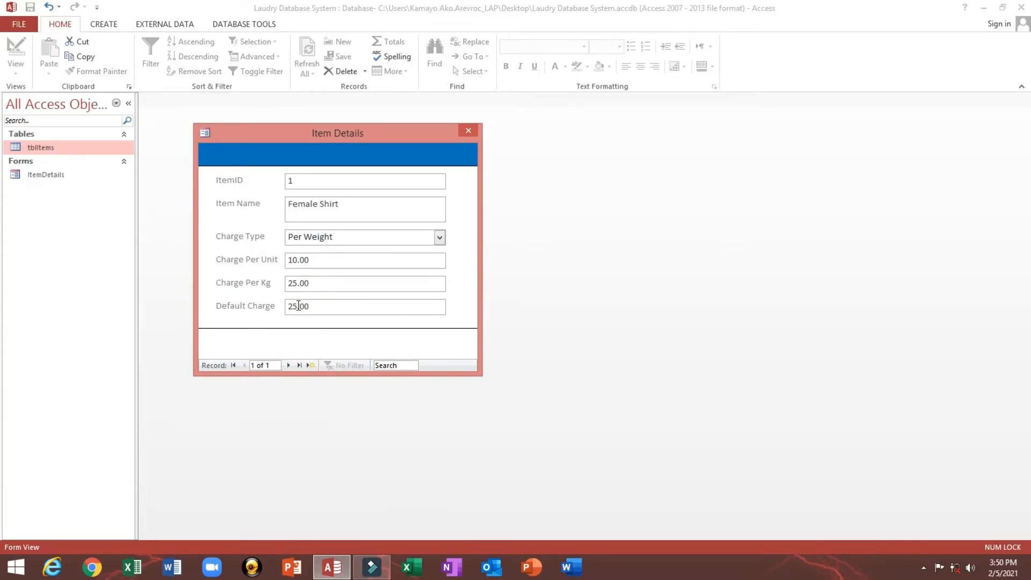
{"action": "left_click", "coordinate": [308, 366]}
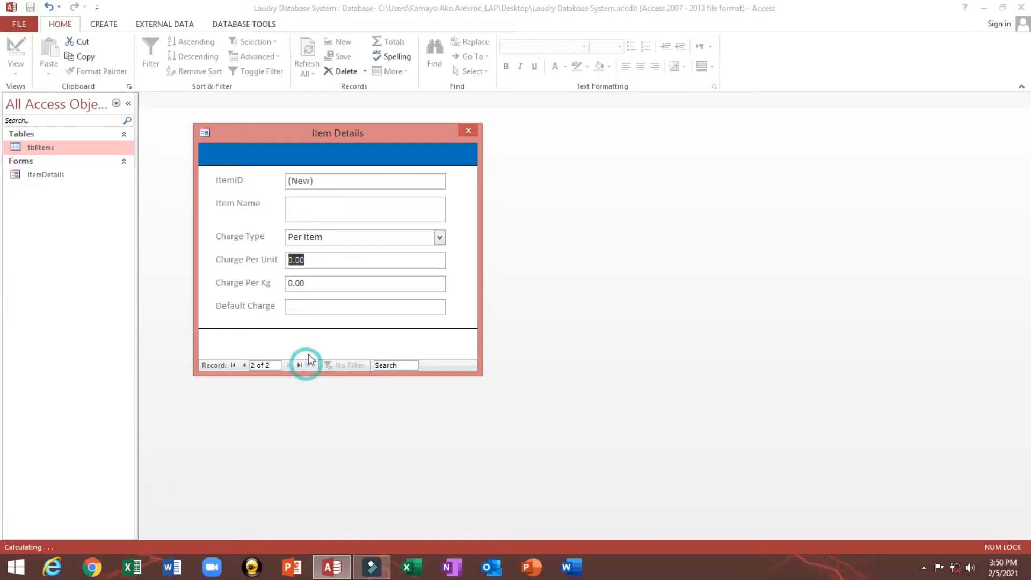
{"action": "left_click", "coordinate": [319, 211]}
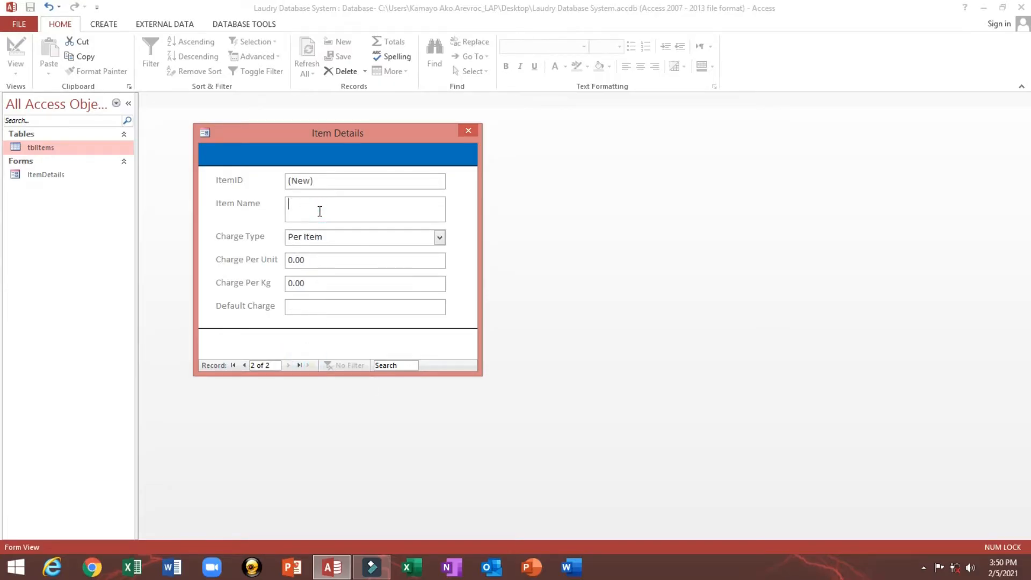
{"action": "type", "text": "Female Pants"}
Set the Female Pants record's Charge Per Unit to 10 and Charge Per Kg to 30
{"action": "left_click", "coordinate": [329, 260]}
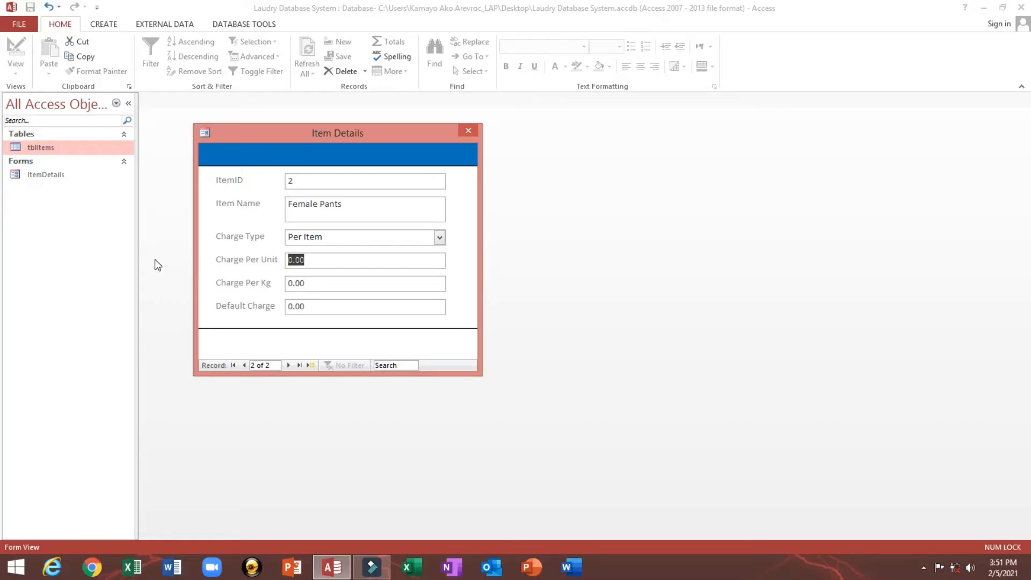
{"action": "type", "text": "10"}
{"action": "key", "text": "Tab"}
{"action": "left_click", "coordinate": [324, 281]}
{"action": "type", "text": "30"}
{"action": "key", "text": "Tab"}
Check the Female Pants record's charge type and Default Charge, and browse between the first and second records
{"action": "left_click", "coordinate": [341, 238]}
{"action": "left_click_drag", "start_coordinate": [342, 238], "coordinate": [285, 242]}
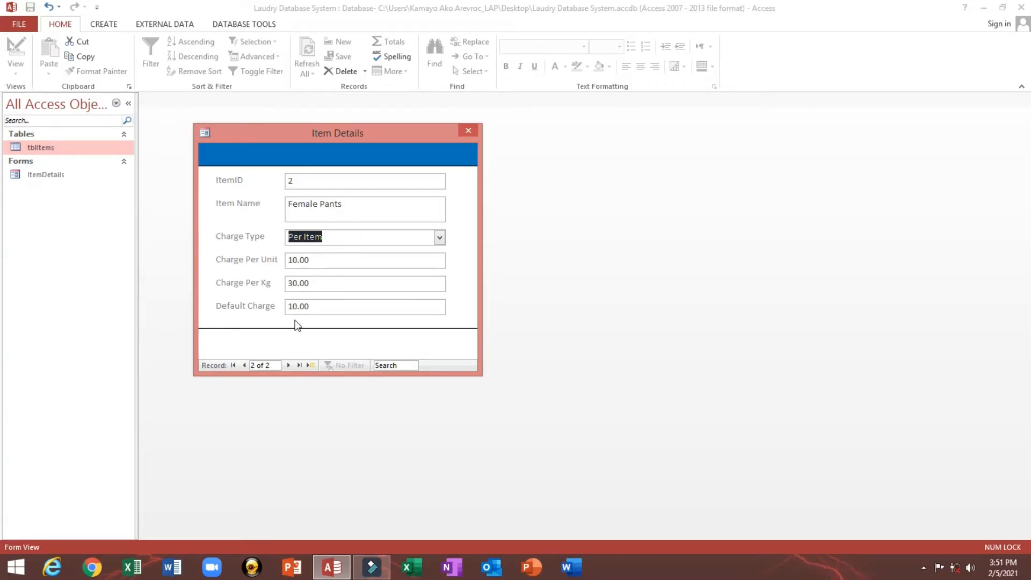
{"action": "left_click", "coordinate": [345, 307]}
{"action": "left_click_drag", "start_coordinate": [328, 307], "coordinate": [260, 304]}
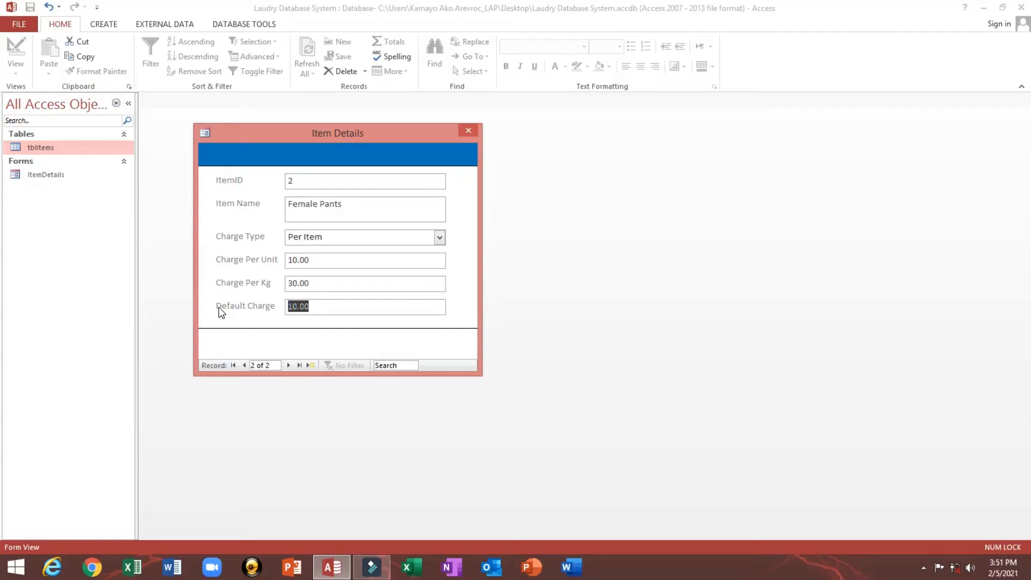
{"action": "left_click", "coordinate": [234, 366]}
{"action": "left_click", "coordinate": [288, 366]}
{"action": "left_click", "coordinate": [346, 236]}
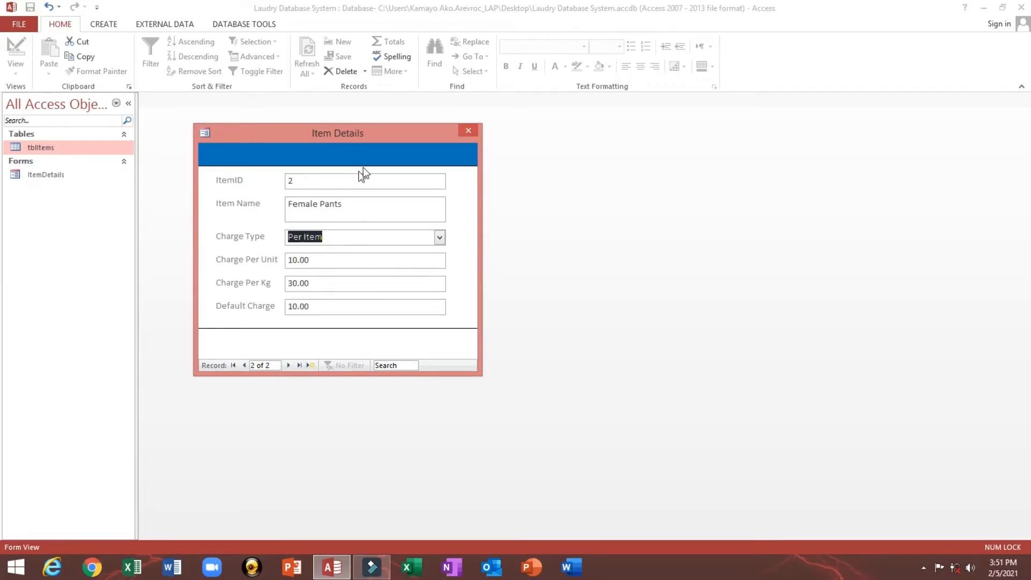
Close the ItemDetails form with its design changes saved, and review the entered records in the tblItems table
{"action": "left_click", "coordinate": [465, 130]}
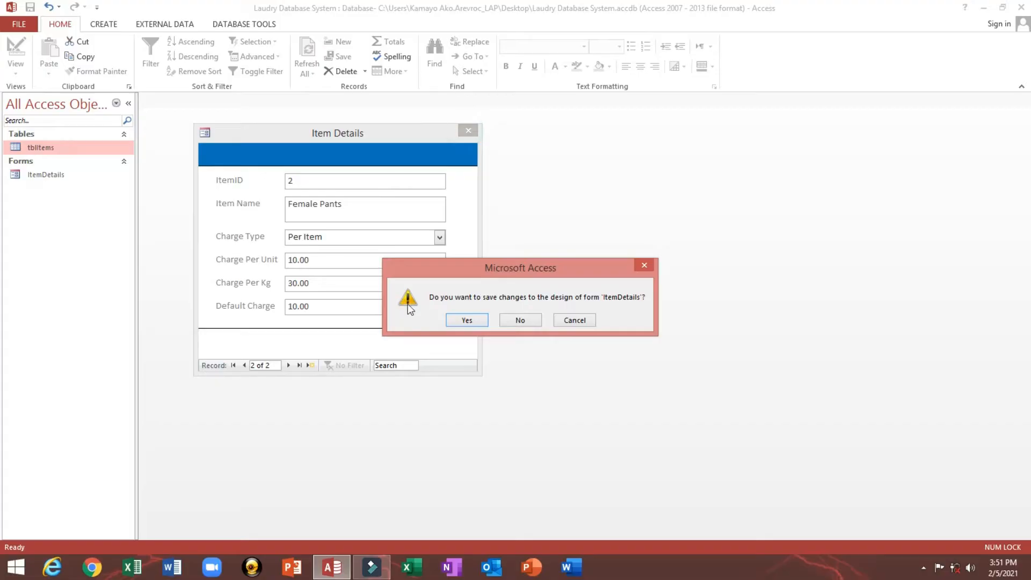
{"action": "left_click", "coordinate": [463, 320]}
{"action": "double_click", "coordinate": [63, 147]}
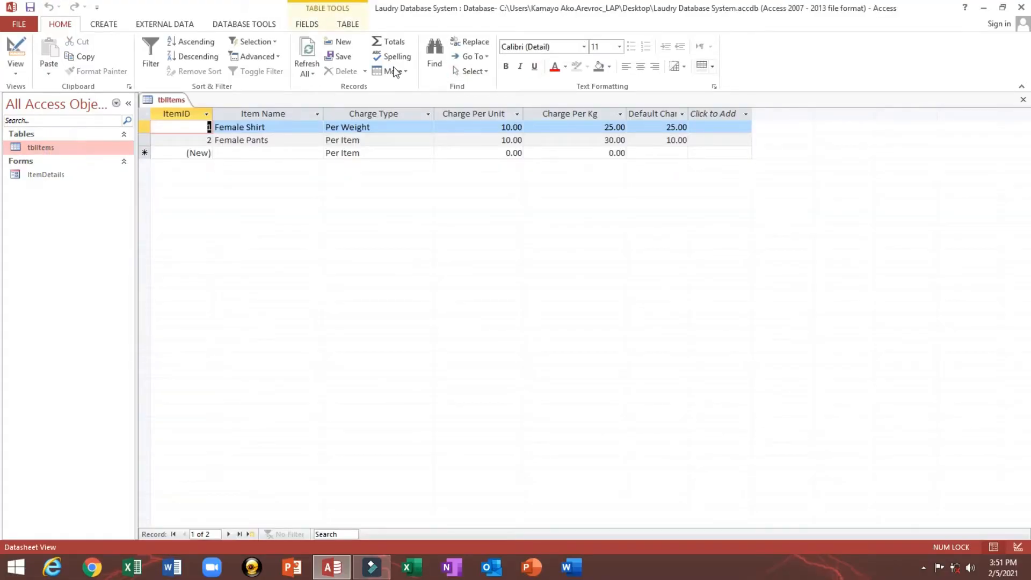
{"action": "left_click", "coordinate": [1021, 101]}
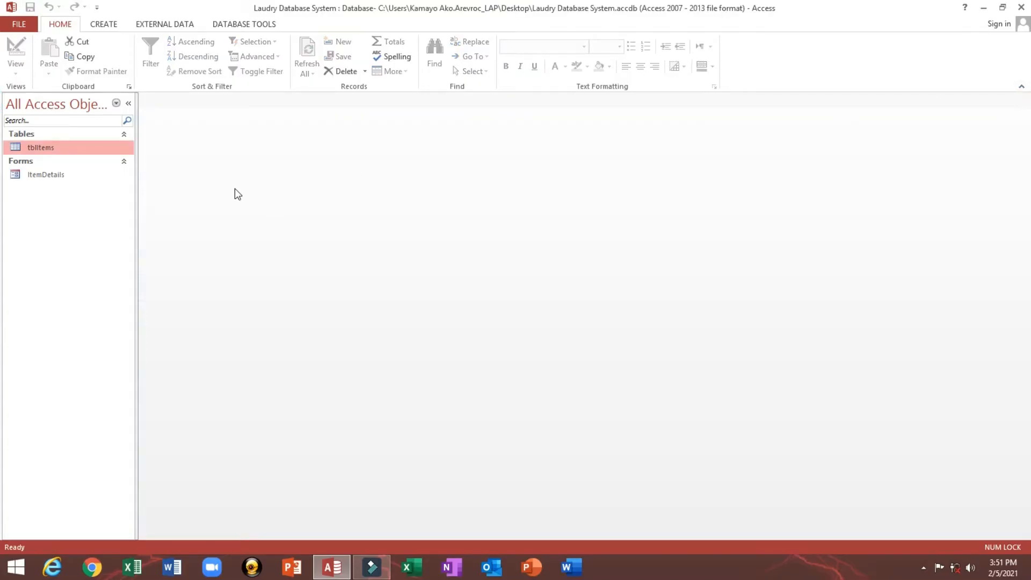
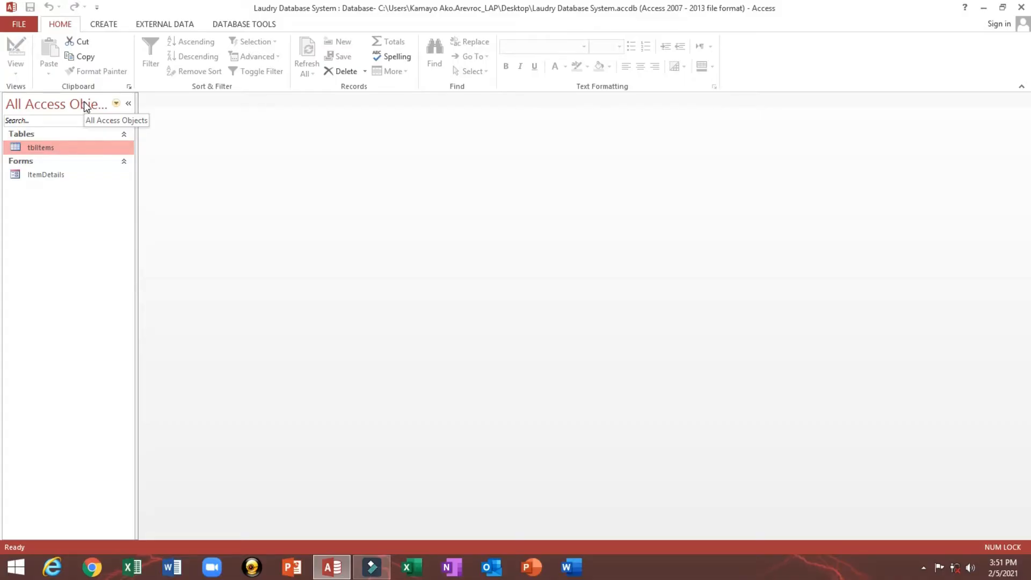
Create a new table in Design view and add a CustomerID field with the AutoNumber data type
{"action": "left_click", "coordinate": [100, 28]}
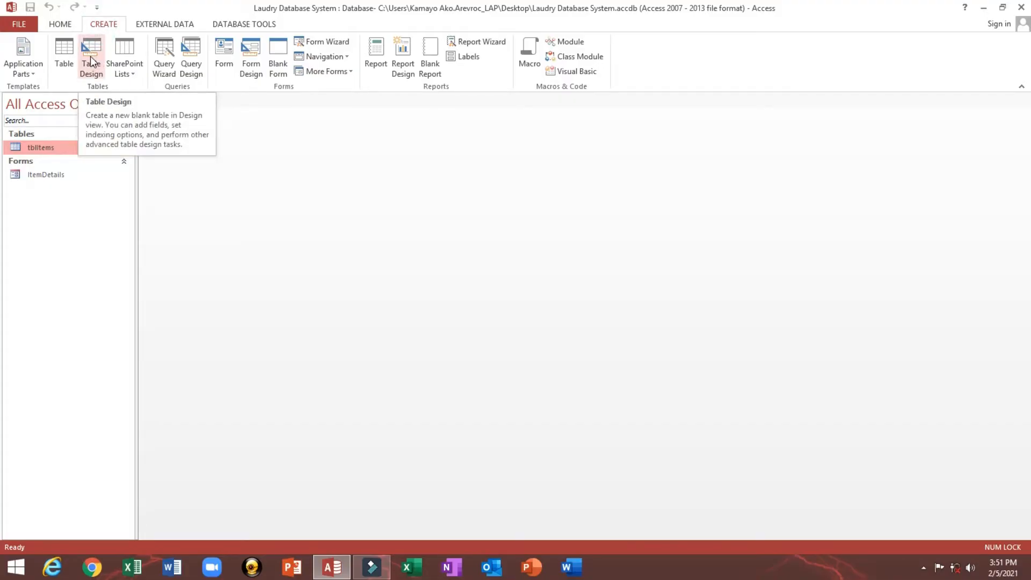
{"action": "left_click", "coordinate": [91, 61]}
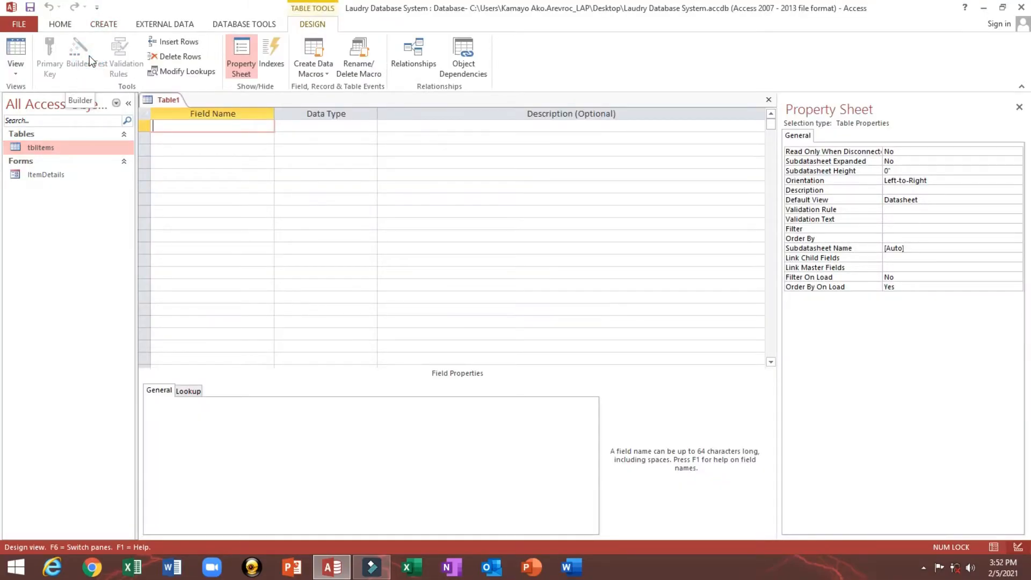
{"action": "type", "text": "Customer"}
{"action": "key", "text": "Caps_Lock"}
{"action": "type", "text": "ID"}
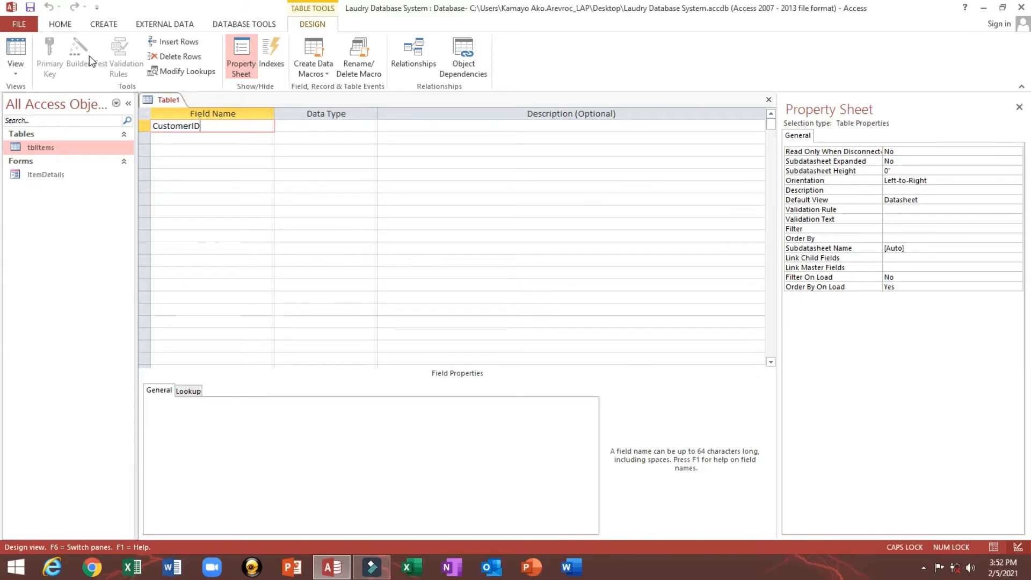
{"action": "key", "text": "Tab"}
{"action": "type", "text": "A"}
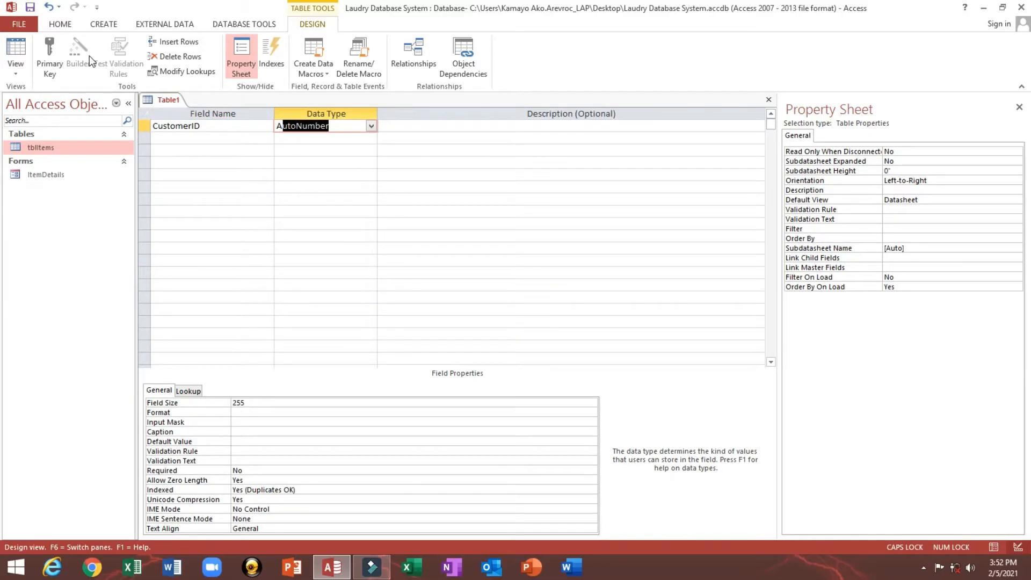
Add a ContactNumber field below CustomerID as Short Text with a field size of 50
{"action": "left_click", "coordinate": [200, 138]}
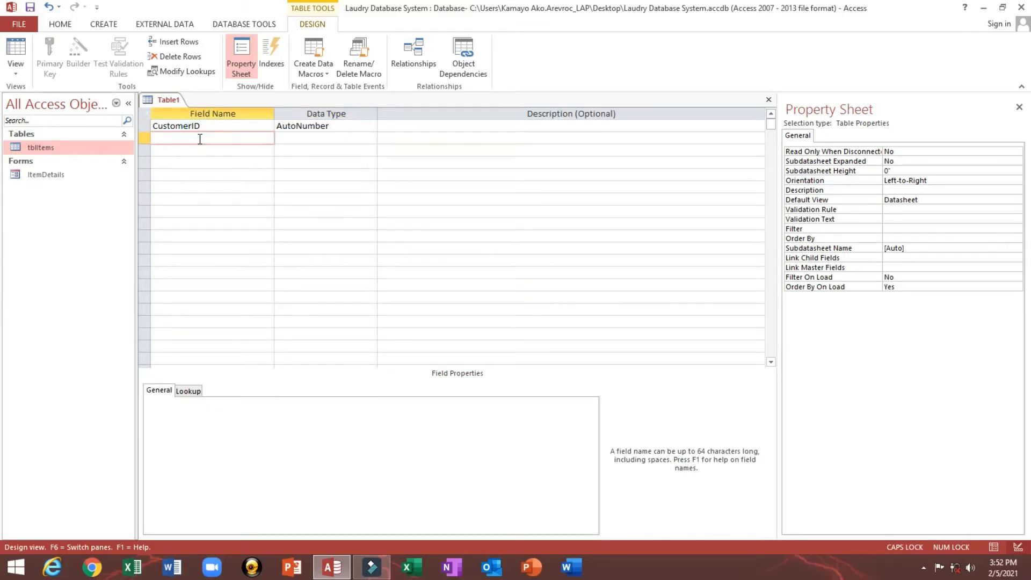
{"action": "type", "text": "CUS"}
{"action": "key", "text": "BackSpace"}
{"action": "key", "text": "BackSpace"}
{"action": "key", "text": "BackSpace"}
{"action": "key", "text": "Caps_Lock"}
{"action": "type", "text": "ContactNumber"}
{"action": "key", "text": "Tab"}
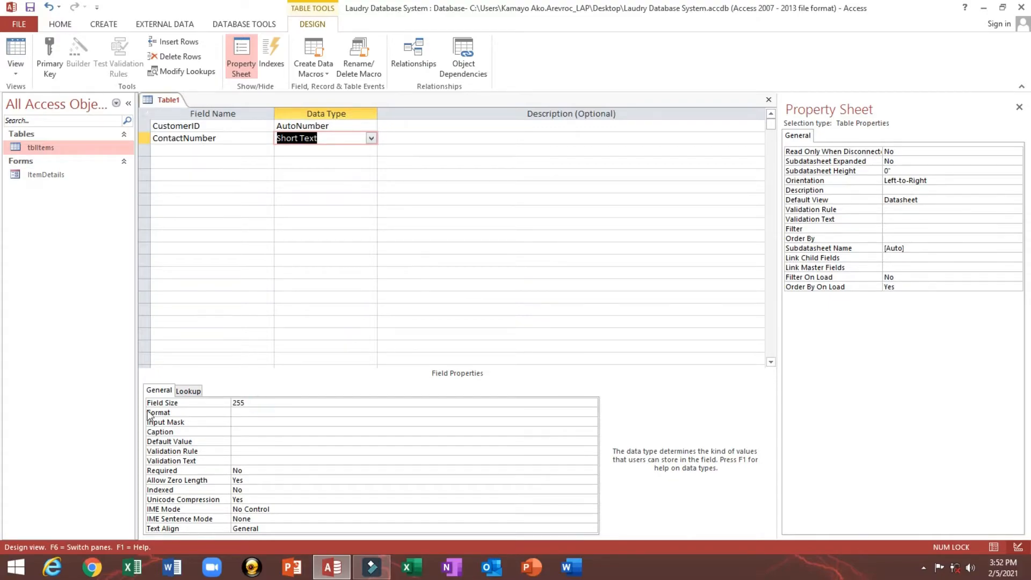
{"action": "left_click", "coordinate": [250, 403]}
{"action": "type", "text": "50"}
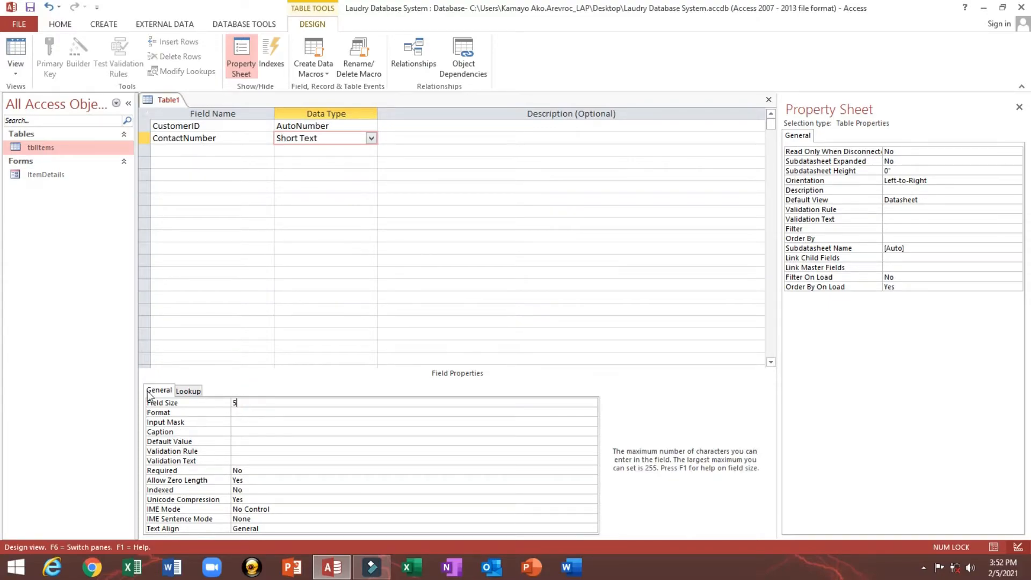
{"action": "key", "text": "Return"}
Set the ContactNumber field's caption to Contact Number by copying the field name and adding a space
{"action": "double_click", "coordinate": [223, 139]}
{"action": "key", "text": "ctrl+c"}
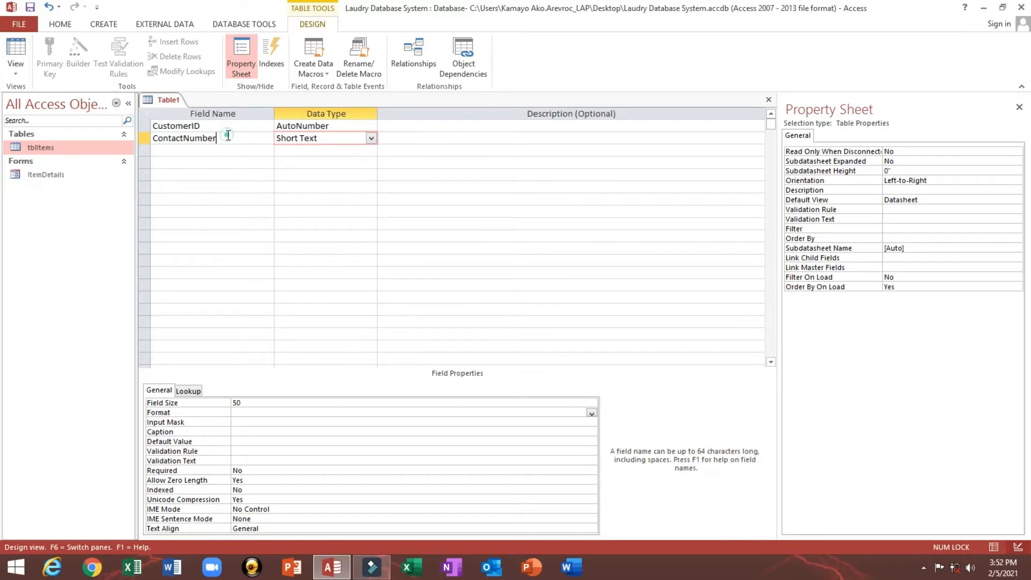
{"action": "left_click", "coordinate": [159, 431]}
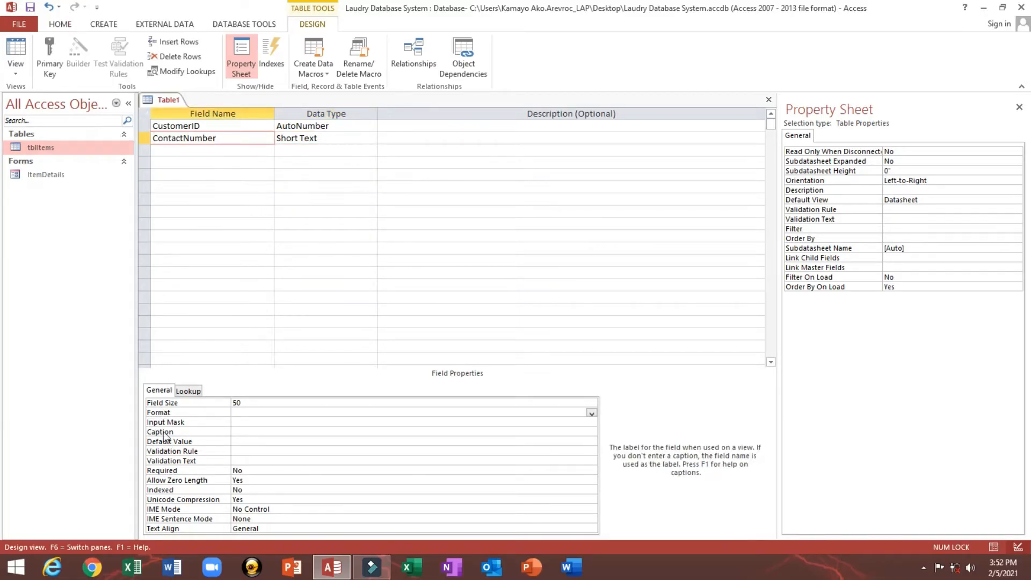
{"action": "key", "text": "ctrl+v"}
{"action": "left_click", "coordinate": [260, 434]}
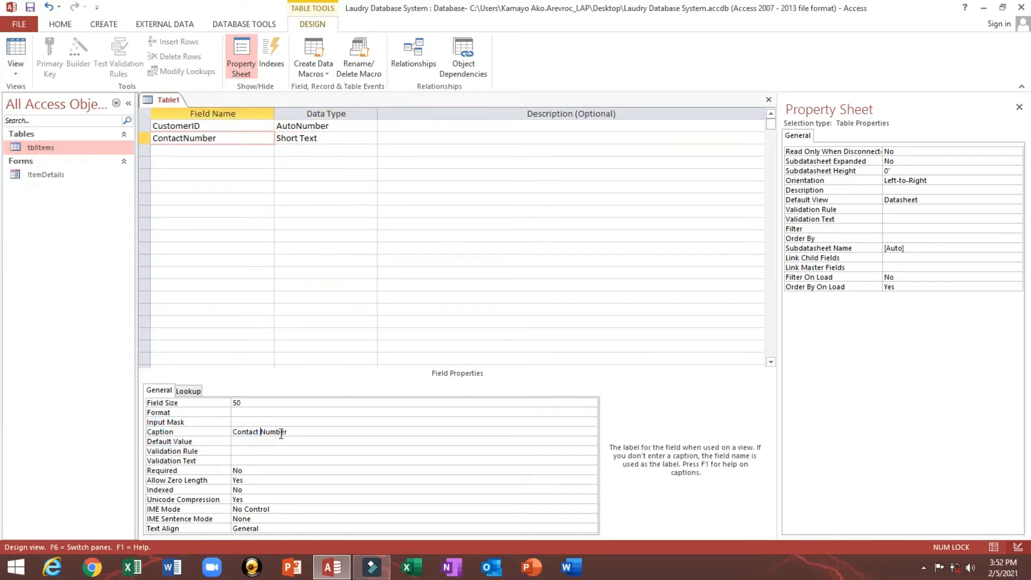
Add a FirstName field below ContactNumber as Short Text with a field size of 100
{"action": "left_click", "coordinate": [175, 153]}
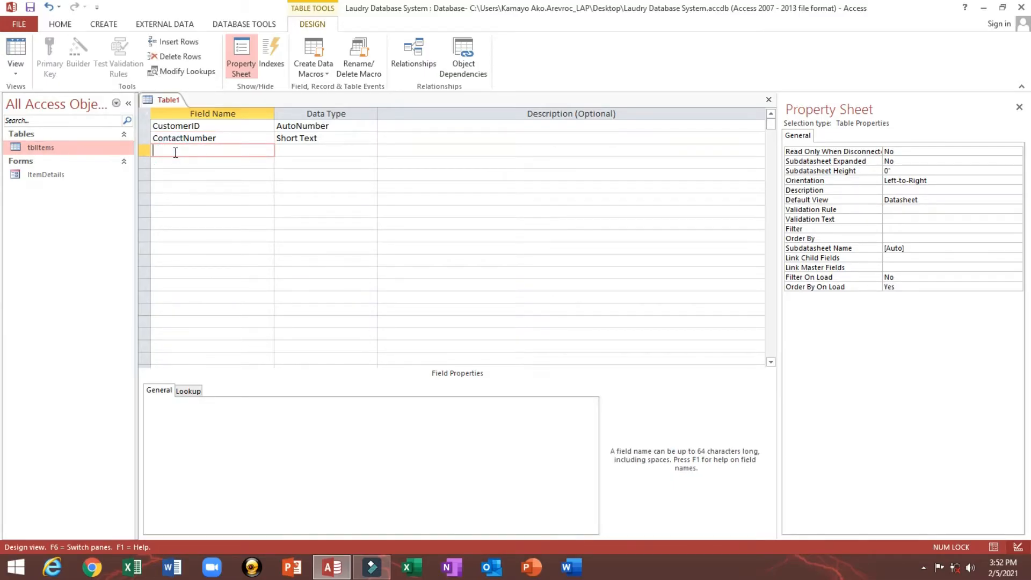
{"action": "type", "text": "FirstName"}
{"action": "key", "text": "Tab"}
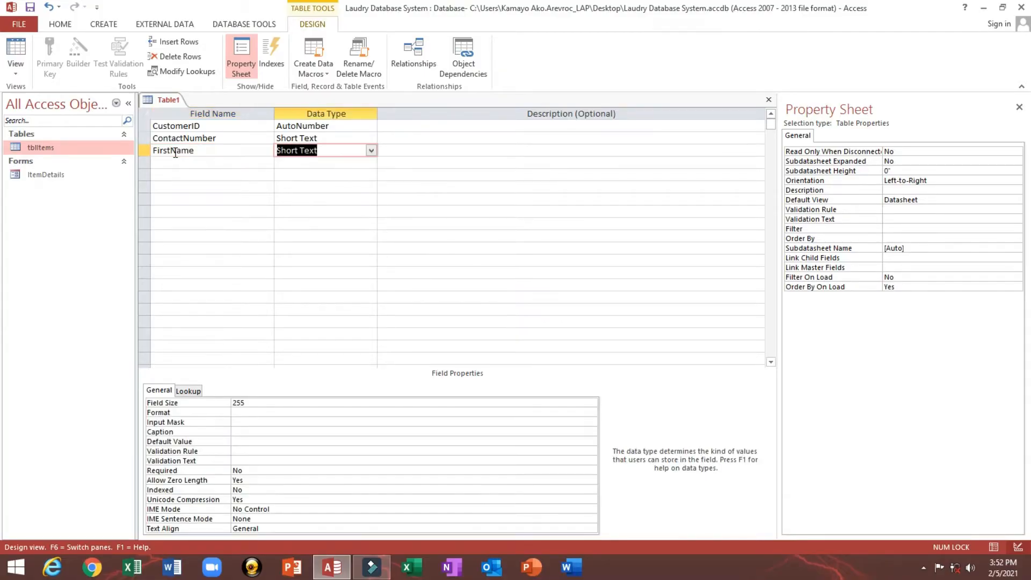
{"action": "left_click", "coordinate": [267, 402]}
{"action": "double_click", "coordinate": [267, 403]}
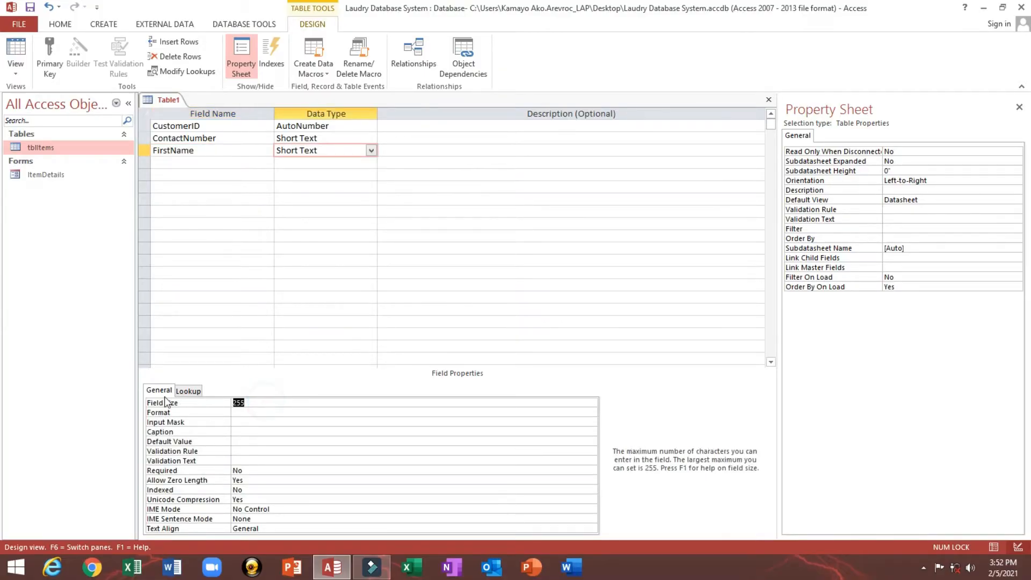
{"action": "type", "text": "100"}
{"action": "key", "text": "Tab"}
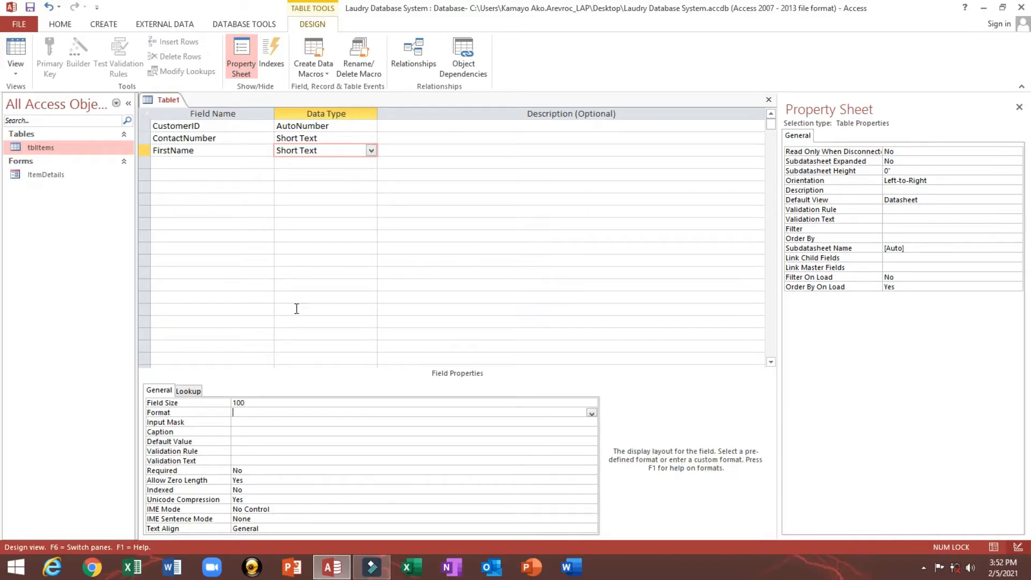
Set the FirstName field's caption to First Name by copying the field name and adding a space
{"action": "double_click", "coordinate": [204, 151]}
{"action": "key", "text": "ctrl+c"}
{"action": "left_click", "coordinate": [152, 432]}
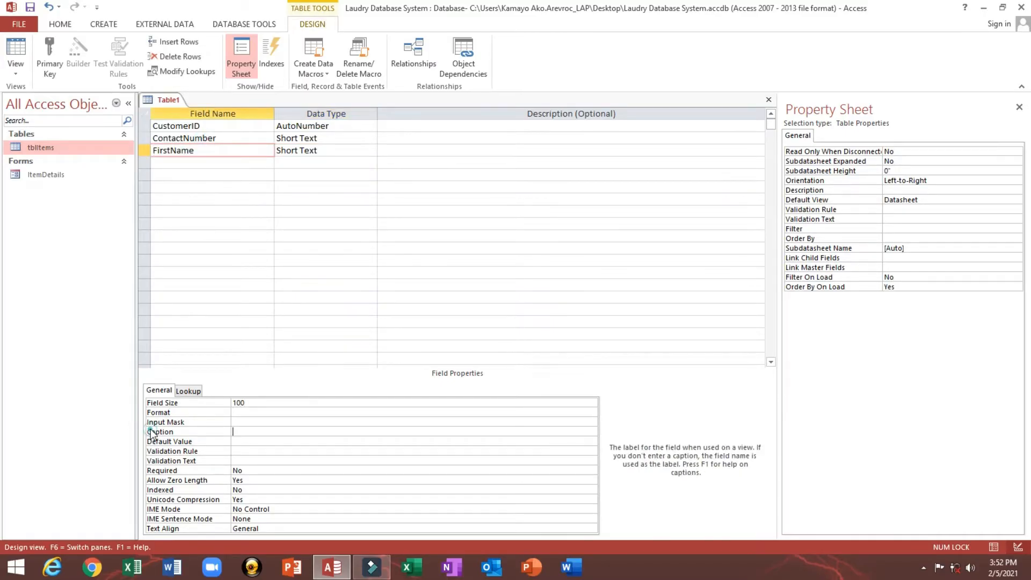
{"action": "key", "text": "ctrl+v"}
{"action": "left_click", "coordinate": [248, 432]}
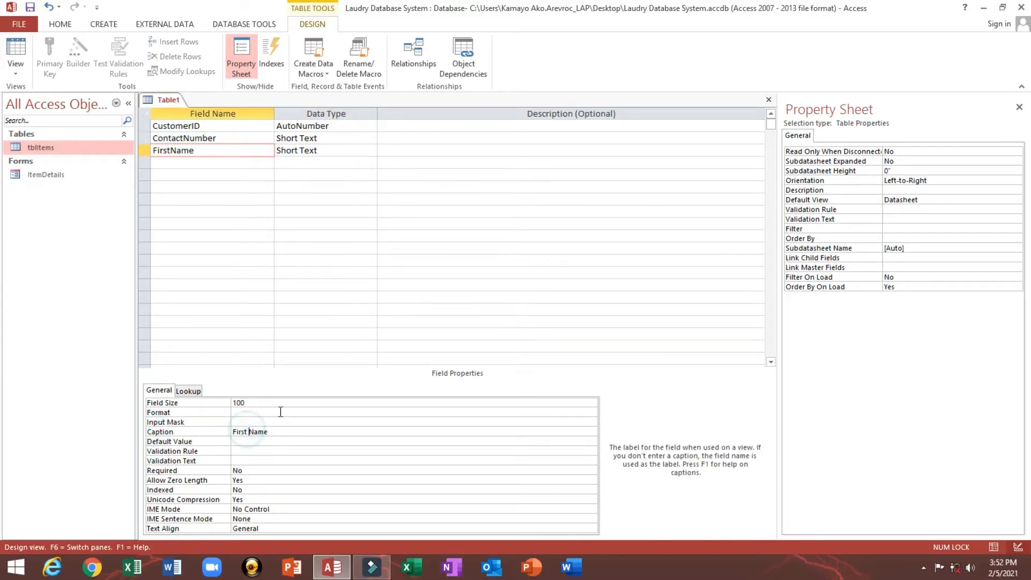
Add a LastName field below FirstName as Short Text with a field size of 100
{"action": "left_click", "coordinate": [158, 165]}
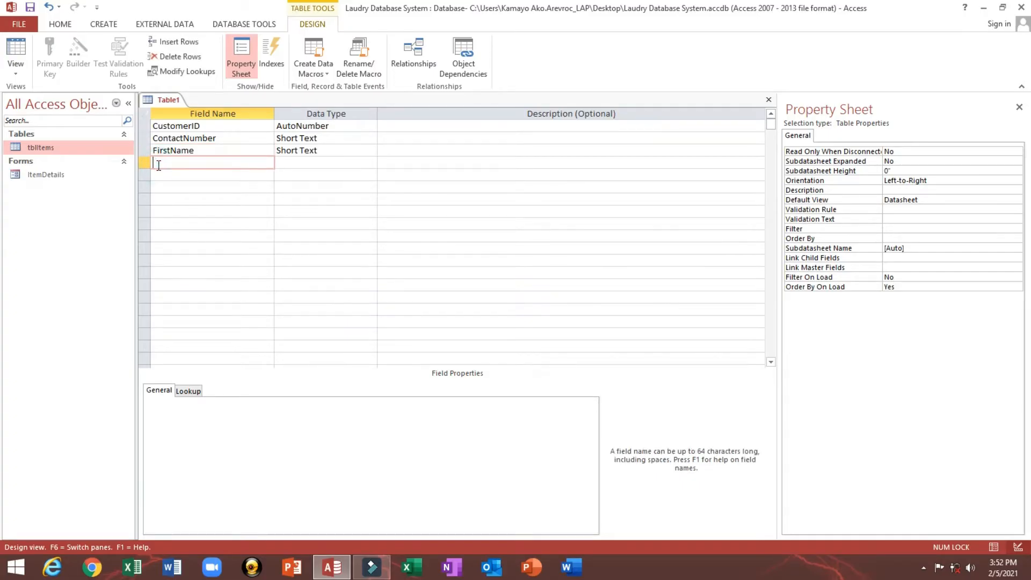
{"action": "type", "text": "L"}
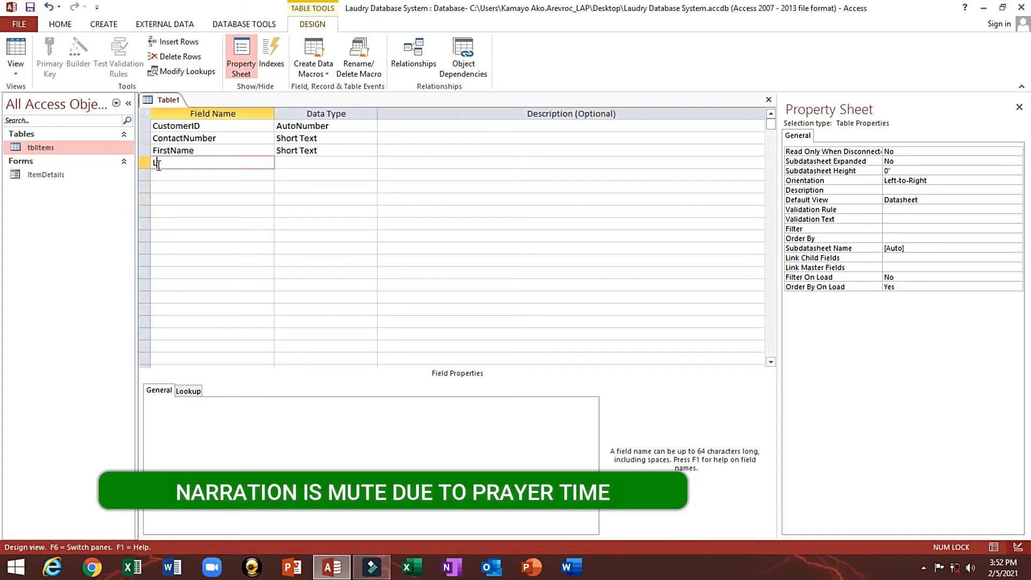
{"action": "type", "text": "astName"}
{"action": "key", "text": "Tab"}
{"action": "double_click", "coordinate": [280, 407]}
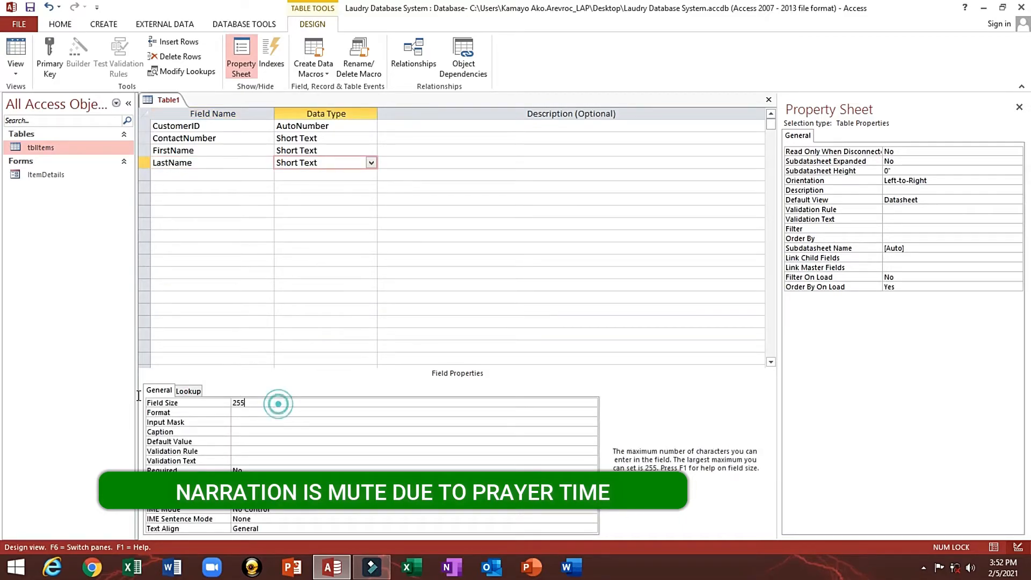
{"action": "type", "text": "100"}
{"action": "key", "text": "Tab"}
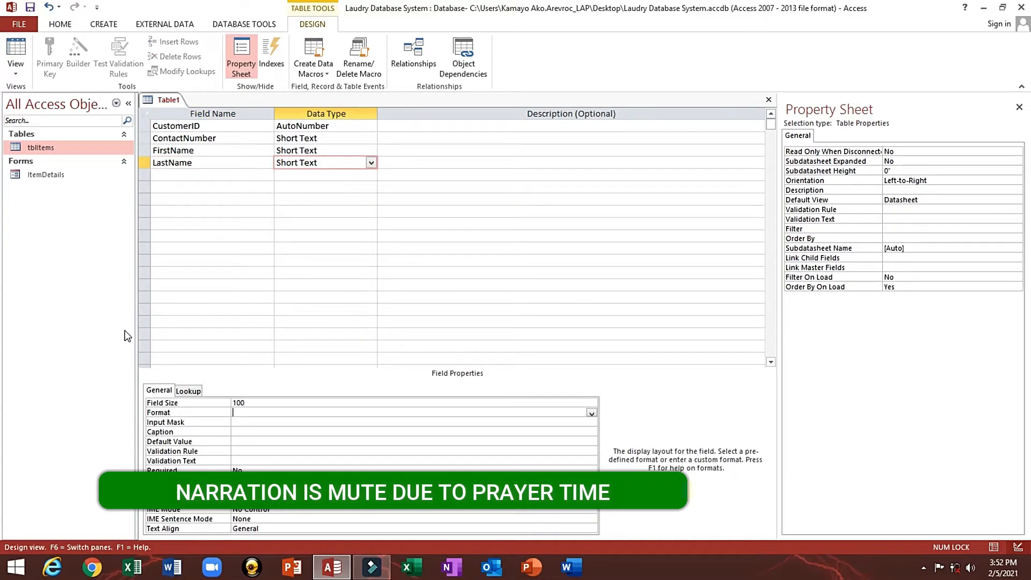
Set the LastName field's caption to Last Name by copying the field name and adding a space
{"action": "double_click", "coordinate": [226, 162]}
{"action": "key", "text": "ctrl+c"}
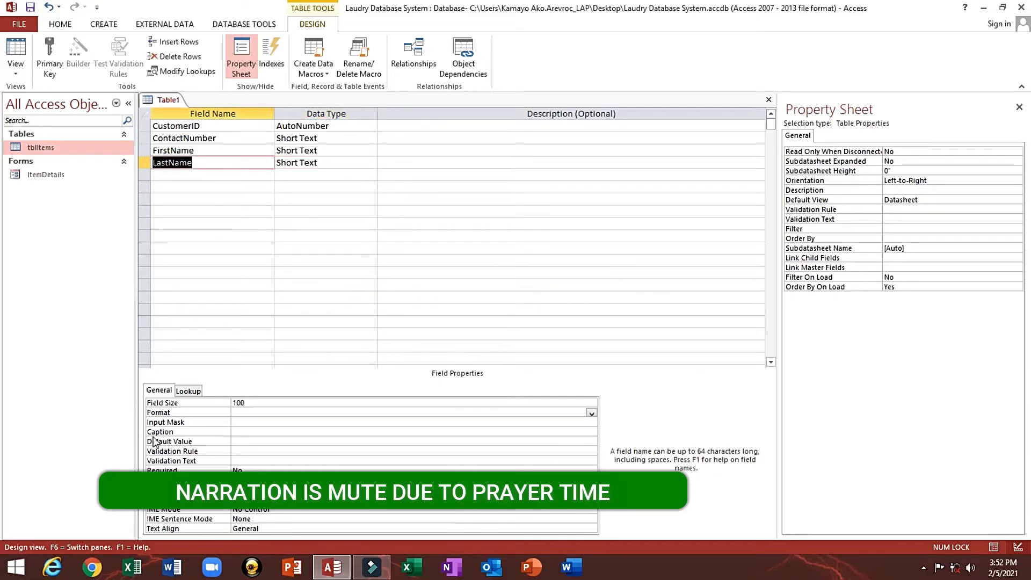
{"action": "left_click", "coordinate": [231, 433]}
{"action": "key", "text": "ctrl+v"}
{"action": "left_click", "coordinate": [248, 433]}
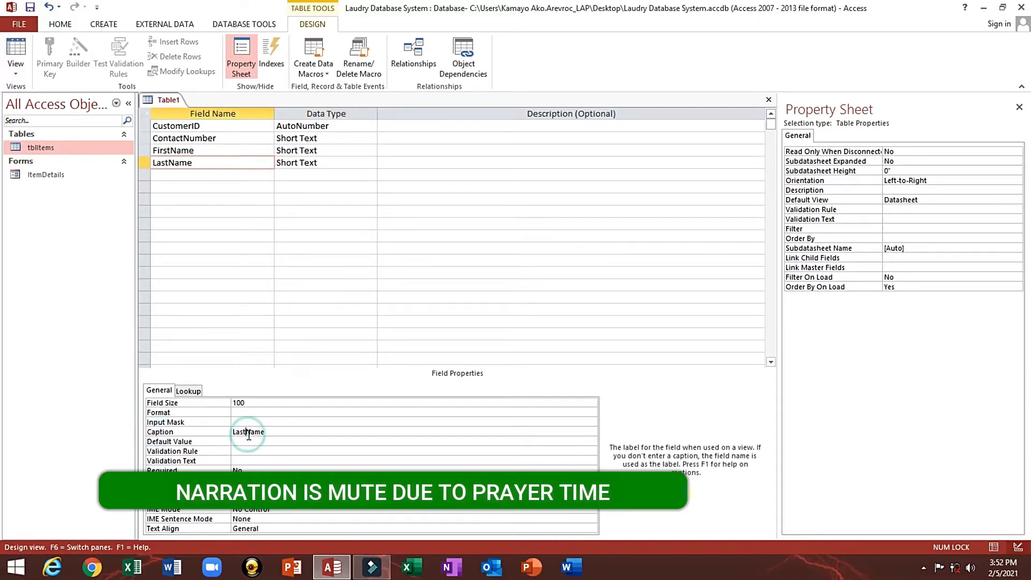
{"action": "key", "text": "Tab"}
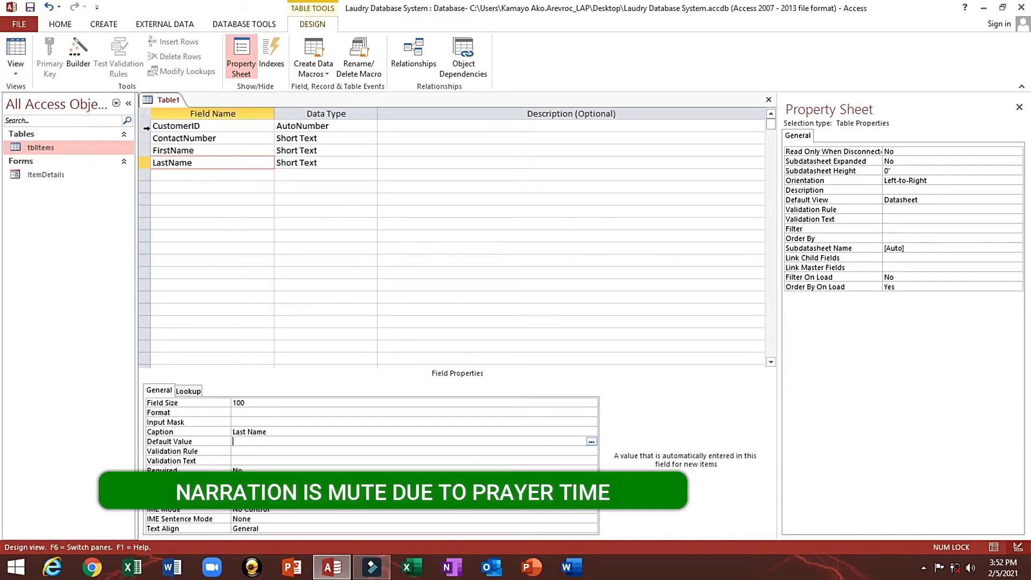
Make CustomerID the primary key and save the table as tblCustomers
{"action": "right_click", "coordinate": [144, 127]}
{"action": "left_click", "coordinate": [164, 136]}
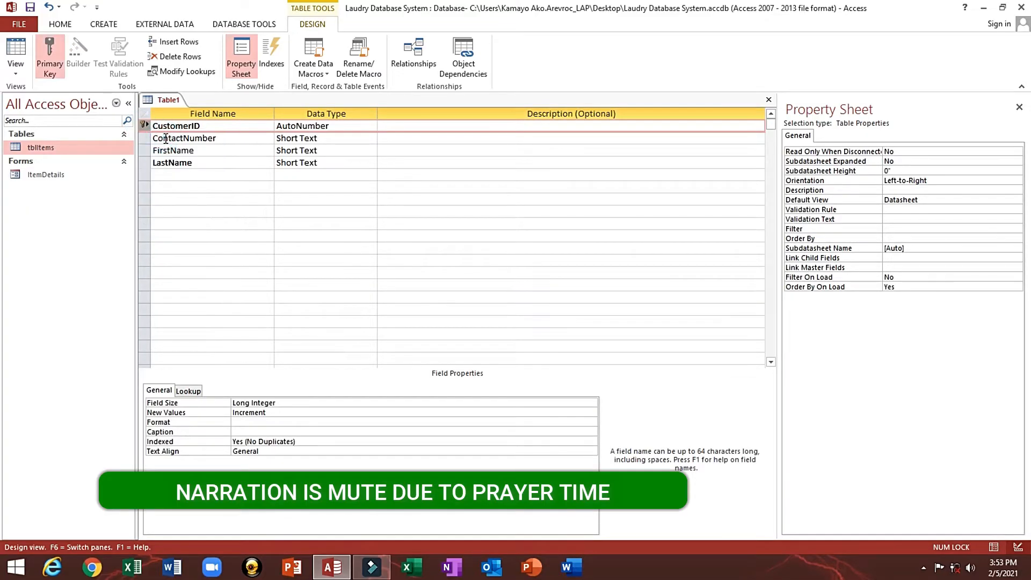
{"action": "key", "text": "ctrl+s"}
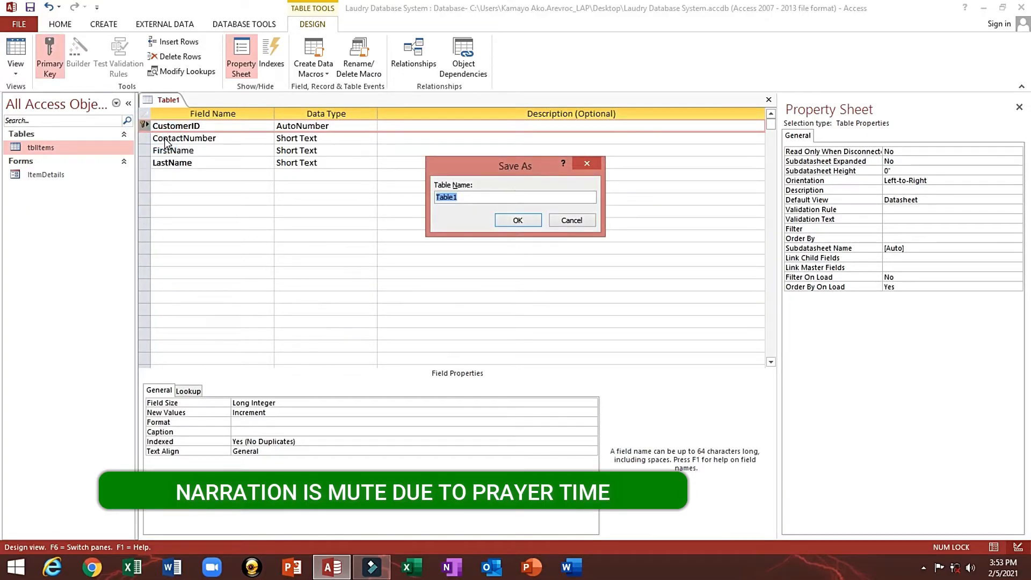
{"action": "type", "text": "C"}
{"action": "type", "text": "sutomers"}
{"action": "key", "text": "BackSpace"}
{"action": "key", "text": "BackSpace"}
{"action": "key", "text": "BackSpace"}
{"action": "key", "text": "BackSpace"}
{"action": "key", "text": "BackSpace"}
{"action": "key", "text": "BackSpace"}
{"action": "key", "text": "BackSpace"}
{"action": "key", "text": "BackSpace"}
{"action": "key", "text": "BackSpace"}
{"action": "type", "text": "tblCustomers"}
{"action": "left_click", "coordinate": [517, 220]}
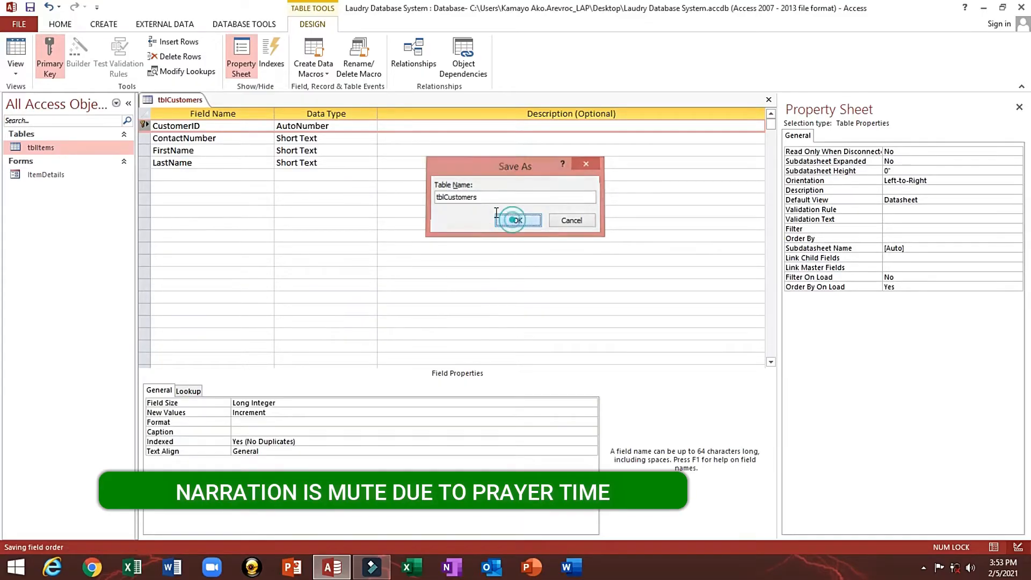
Open tblCustomers in Datasheet view and widen the Contact Number, First Name and Last Name columns
{"action": "double_click", "coordinate": [47, 149]}
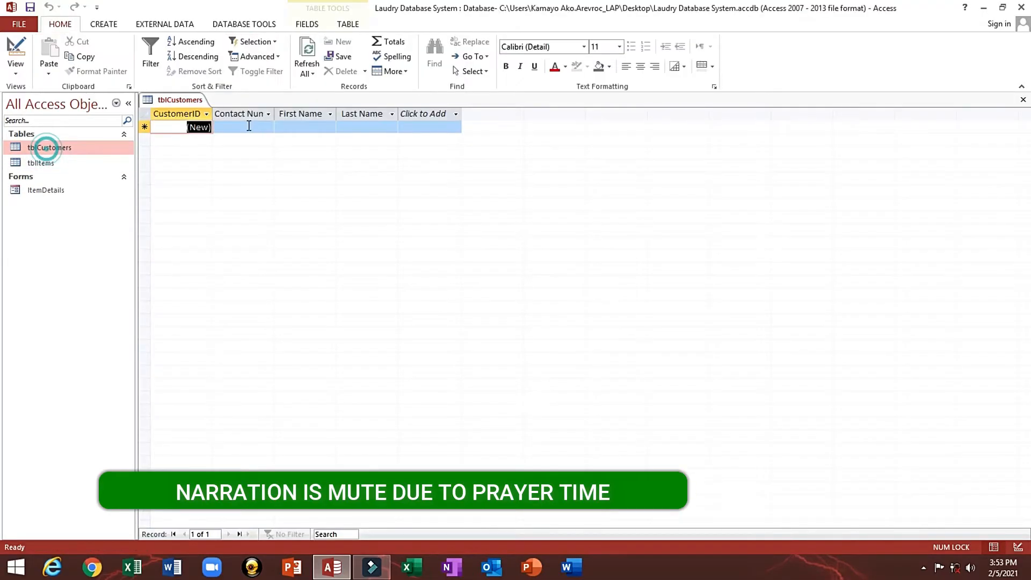
{"action": "left_click_drag", "start_coordinate": [274, 113], "coordinate": [380, 114]}
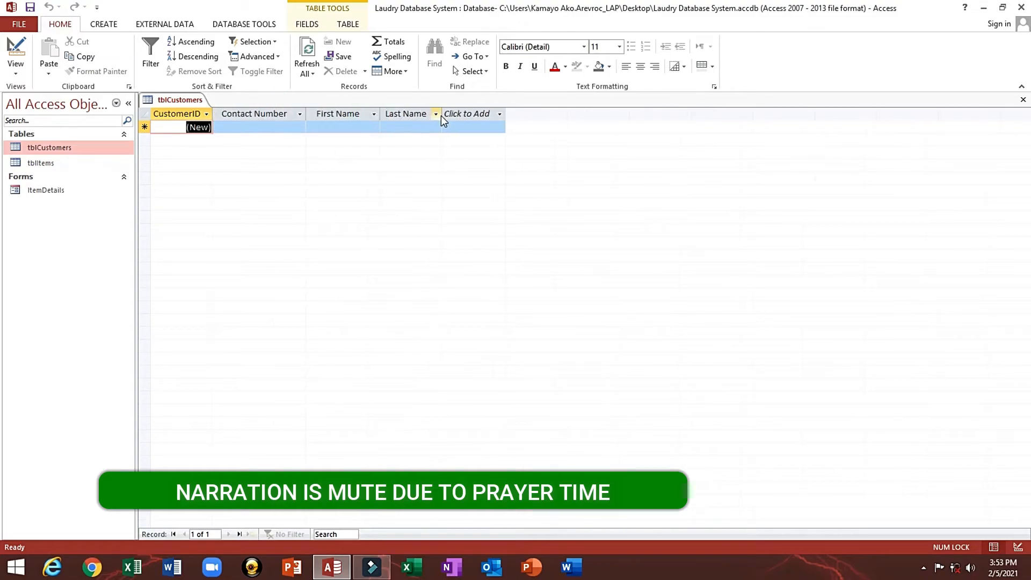
{"action": "left_click_drag", "start_coordinate": [442, 114], "coordinate": [486, 115]}
{"action": "left_click", "coordinate": [510, 114]}
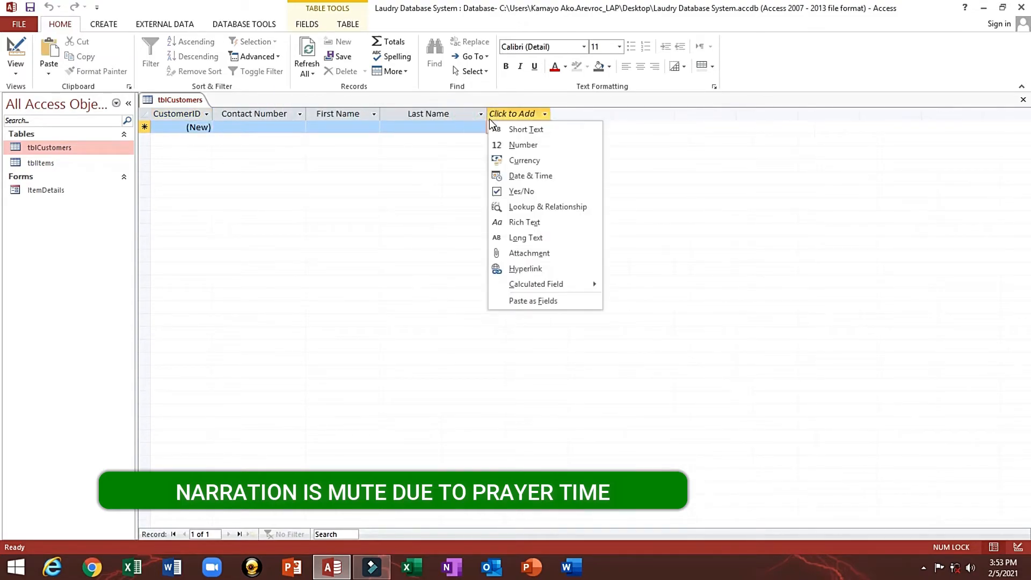
{"action": "left_click", "coordinate": [341, 110]}
{"action": "left_click", "coordinate": [412, 110]}
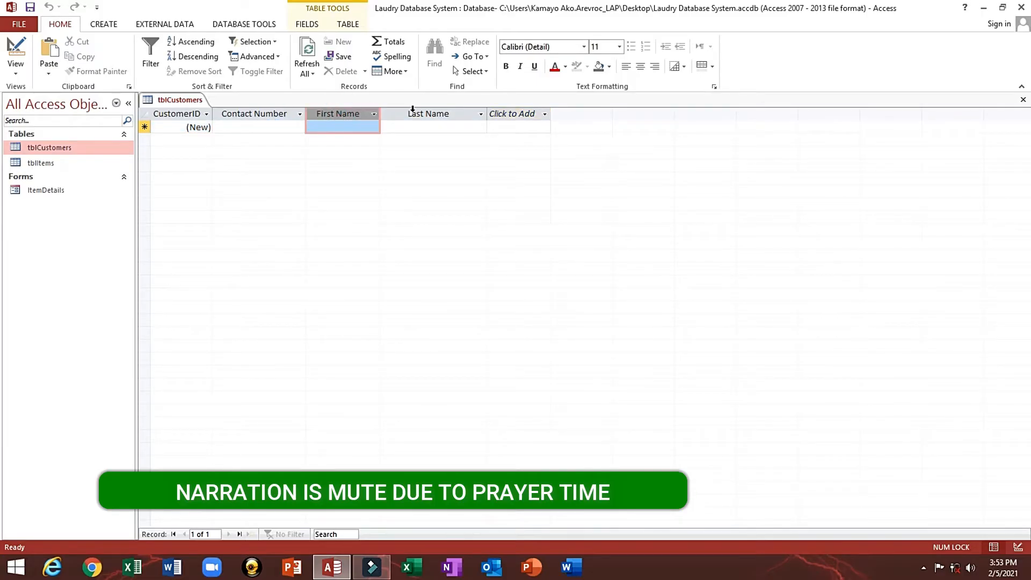
Return tblCustomers to Design view and add a CustomerName field below LastName with the Calculated data type
{"action": "left_click", "coordinate": [19, 51]}
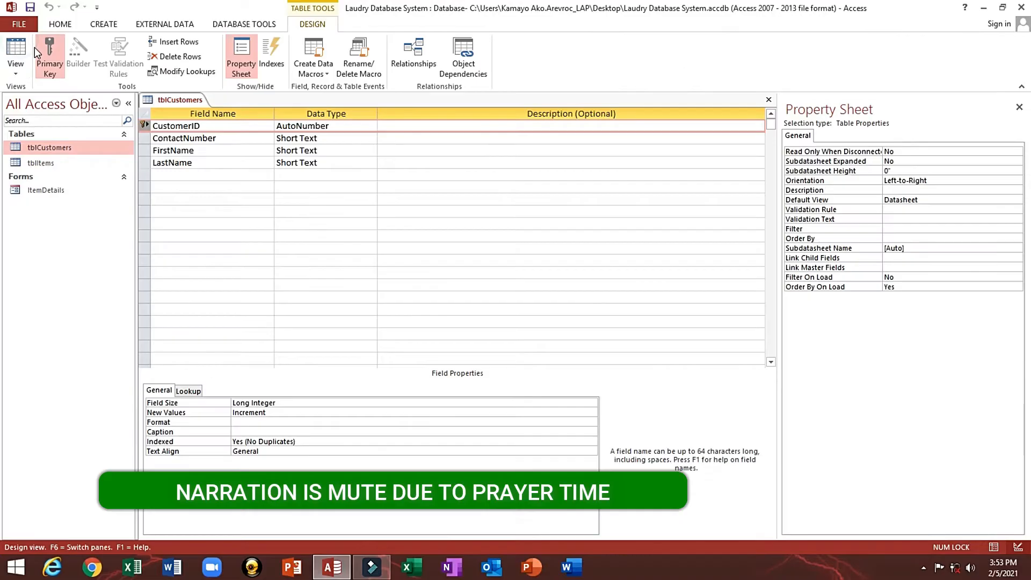
{"action": "left_click", "coordinate": [197, 170]}
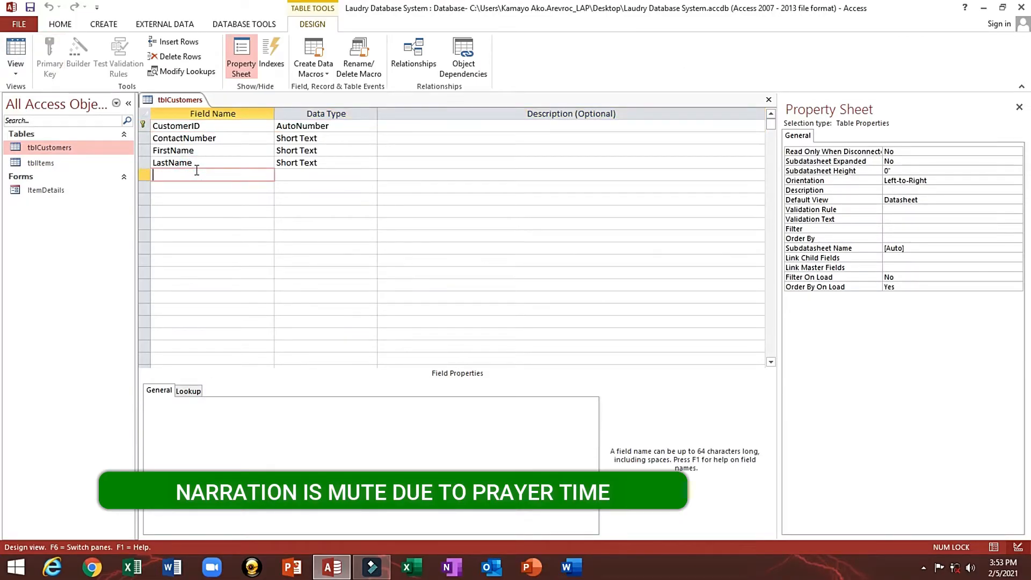
{"action": "left_click", "coordinate": [207, 150]}
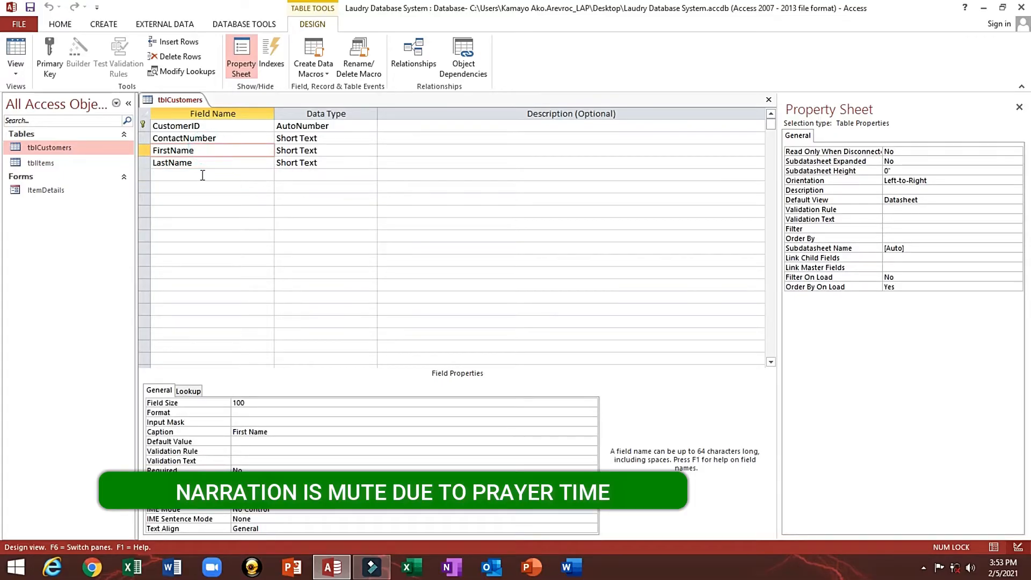
{"action": "left_click", "coordinate": [203, 162]}
{"action": "left_click", "coordinate": [204, 179]}
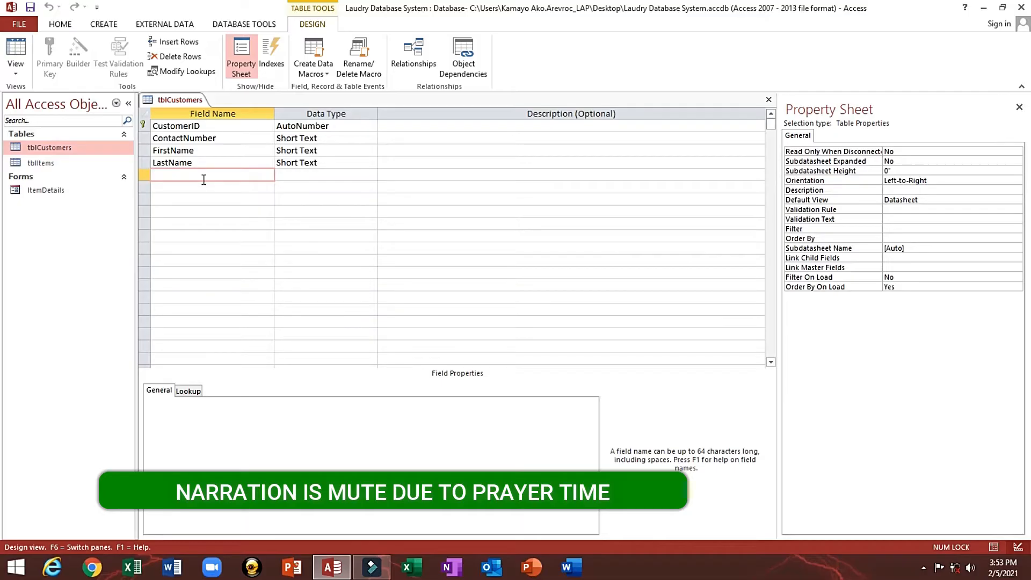
{"action": "type", "text": "CustomerName"}
{"action": "key", "text": "Tab"}
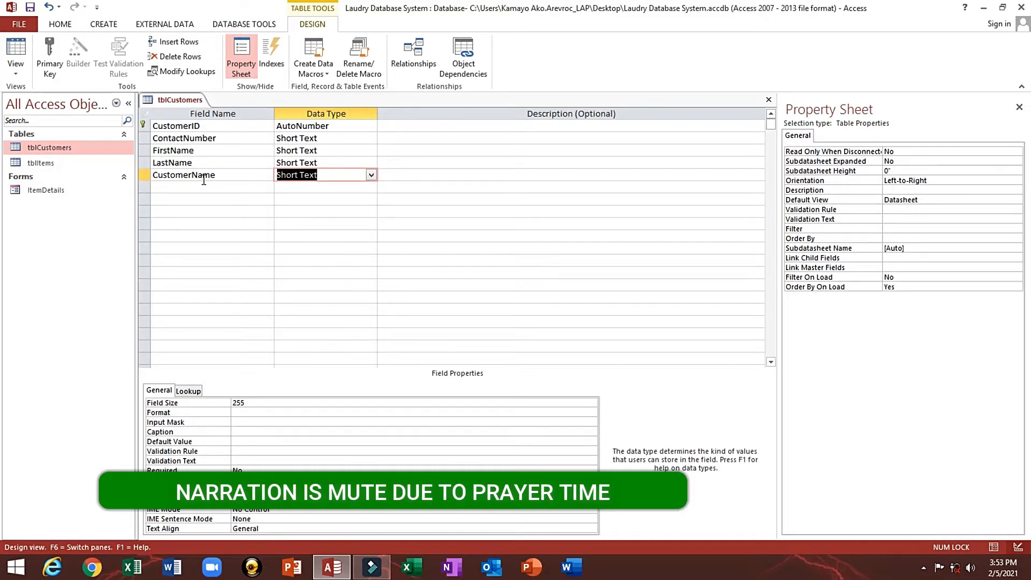
{"action": "left_click", "coordinate": [370, 175]}
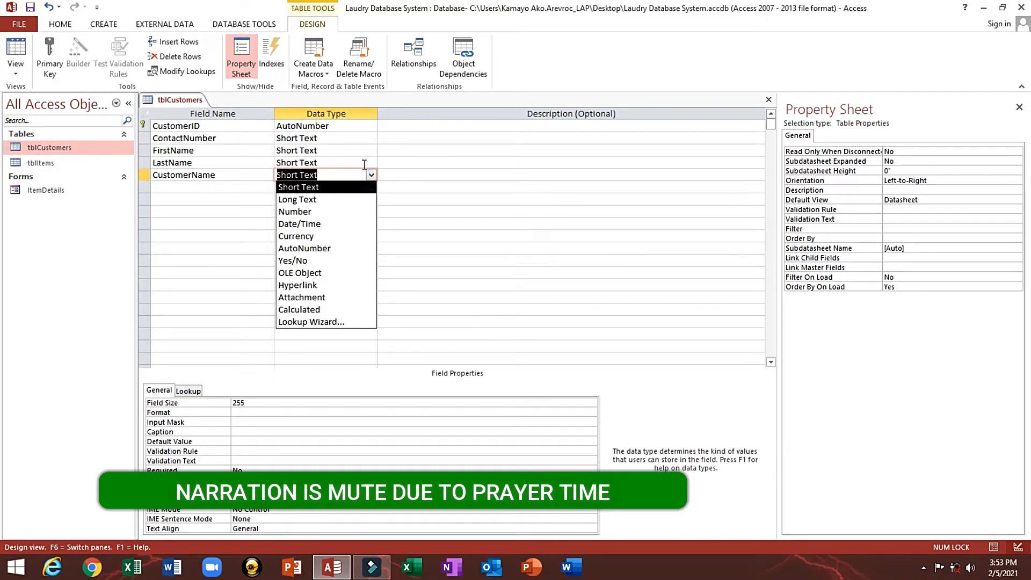
{"action": "left_click", "coordinate": [321, 305]}
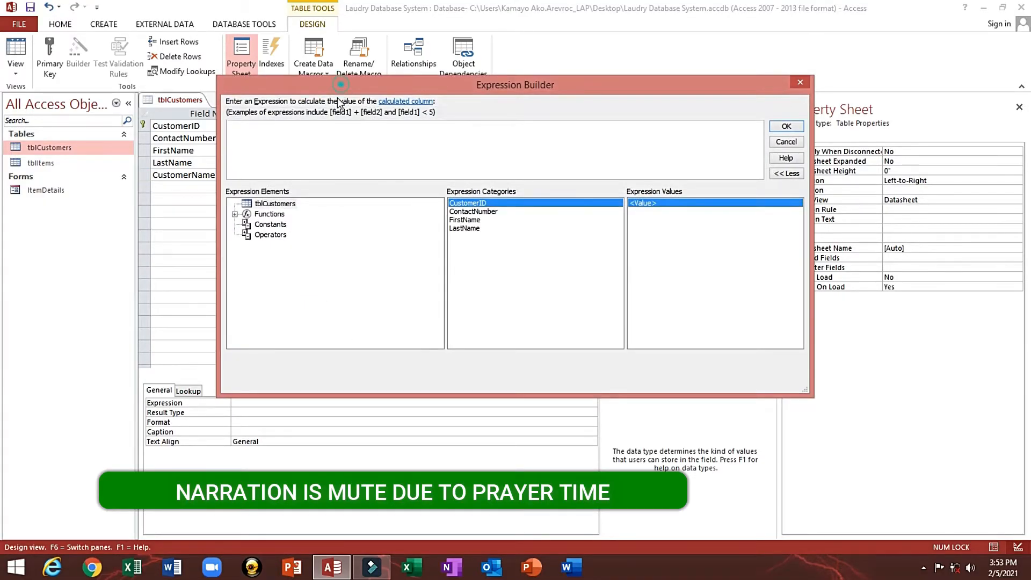
{"action": "left_click_drag", "start_coordinate": [344, 88], "coordinate": [286, 239]}
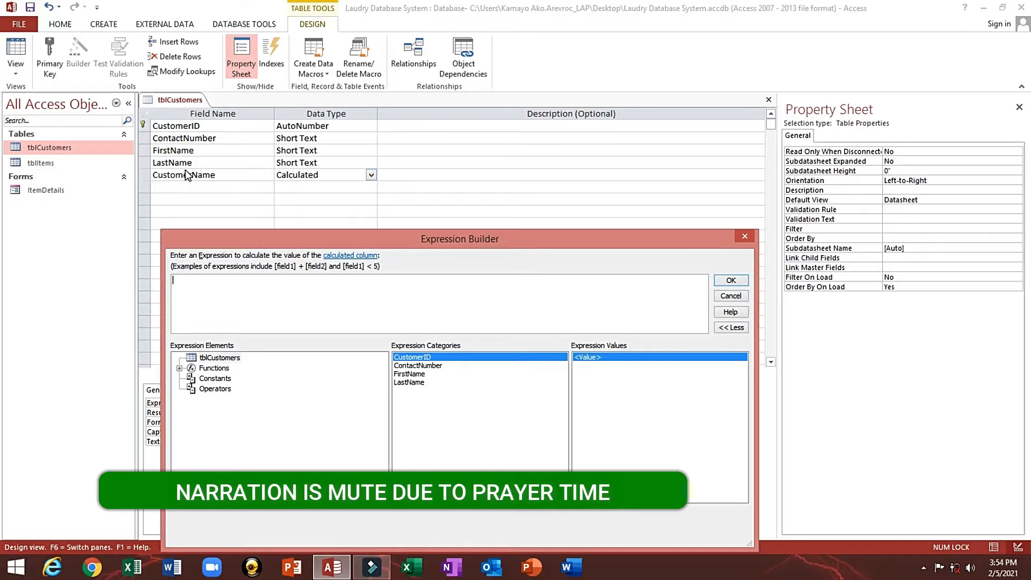
Build the CustomerName expression [LastName]+', '+[FirstName] and apply it to the field
{"action": "double_click", "coordinate": [411, 382]}
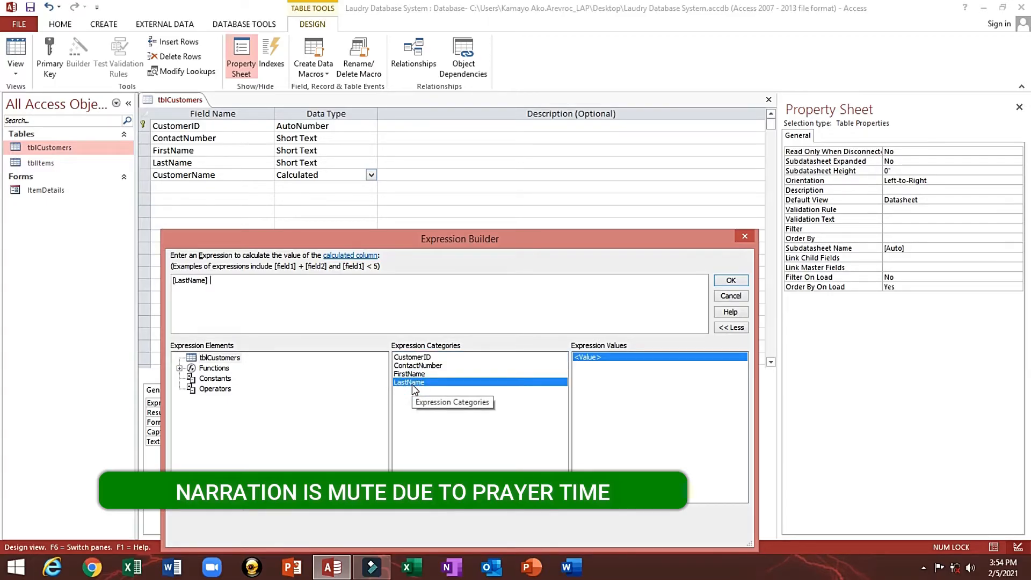
{"action": "type", "text": "+"}
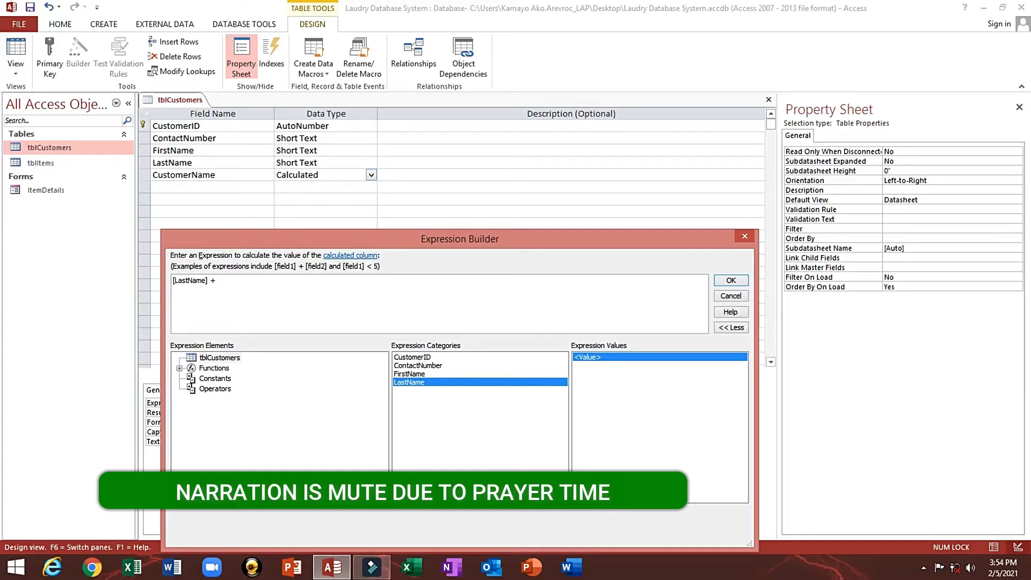
{"action": "type", "text": "\""}
{"action": "key", "text": "BackSpace"}
{"action": "type", "text": "',"}
{"action": "type", "text": "+"}
{"action": "double_click", "coordinate": [414, 374]}
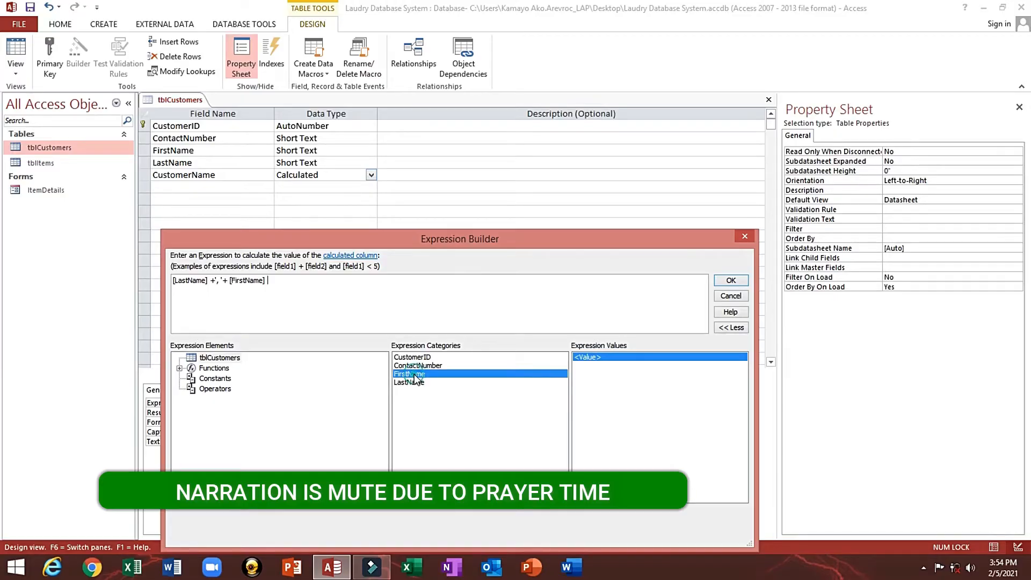
{"action": "left_click", "coordinate": [720, 282]}
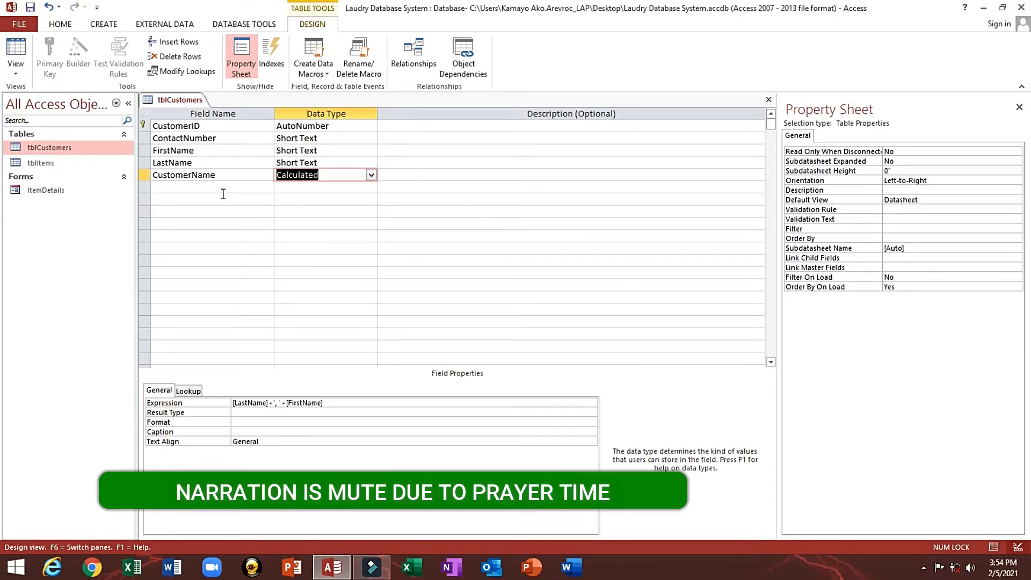
Add a Notes field with the Long Text data type below CustomerName in tblCustomers
{"action": "left_click", "coordinate": [190, 187]}
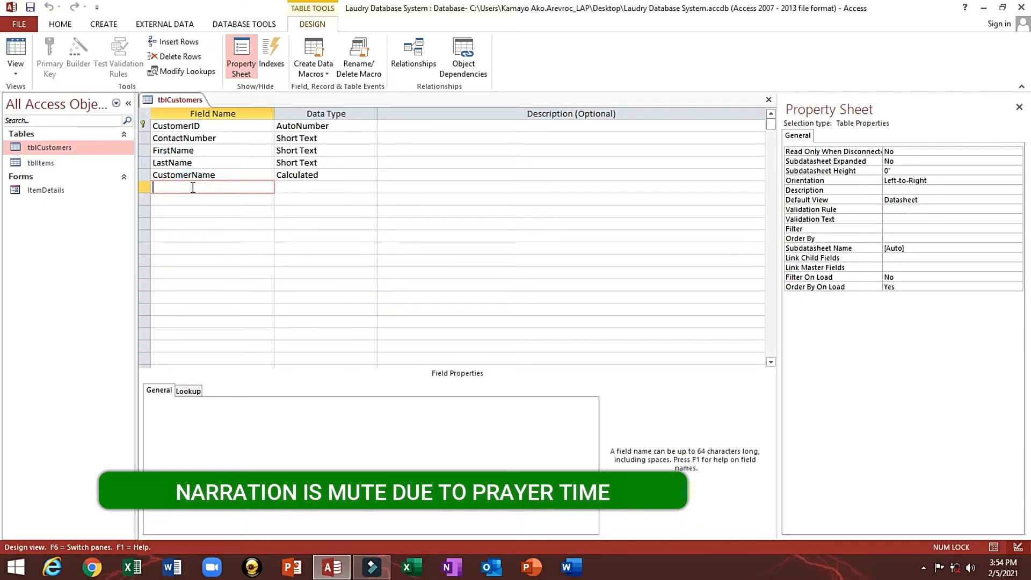
{"action": "type", "text": "Notes"}
{"action": "key", "text": "Tab"}
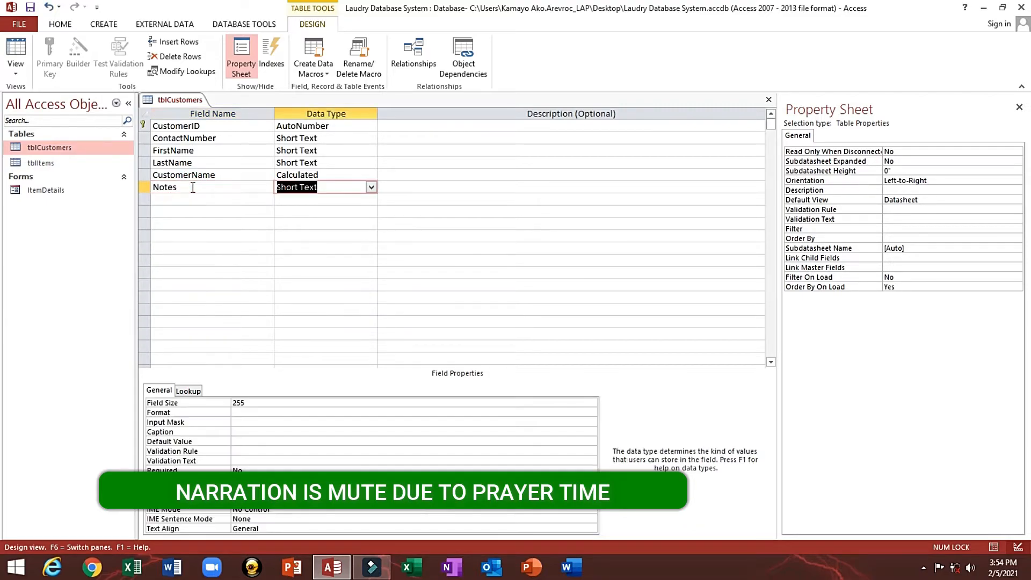
{"action": "type", "text": "long"}
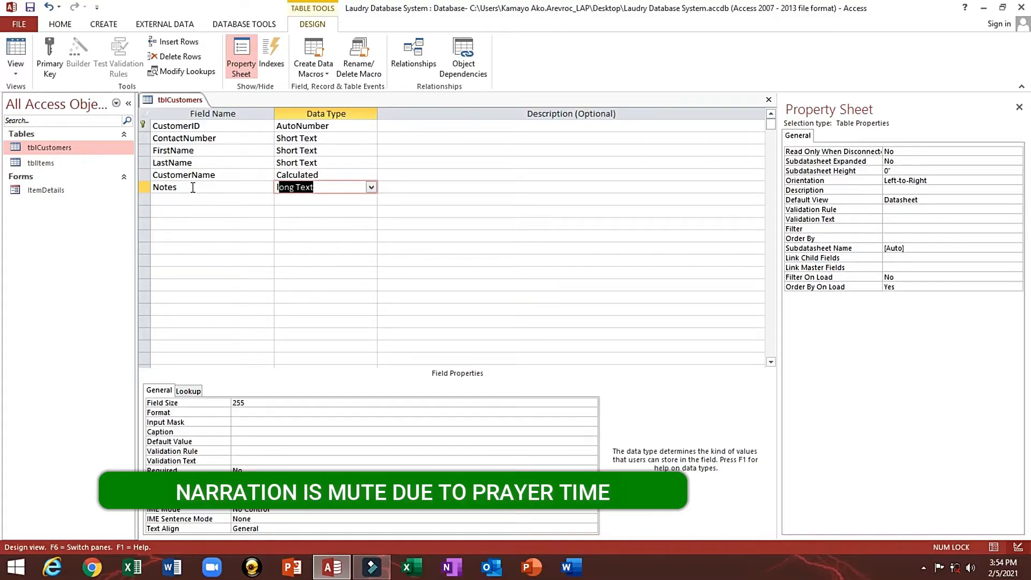
{"action": "key", "text": "Tab"}
{"action": "left_click", "coordinate": [193, 187]}
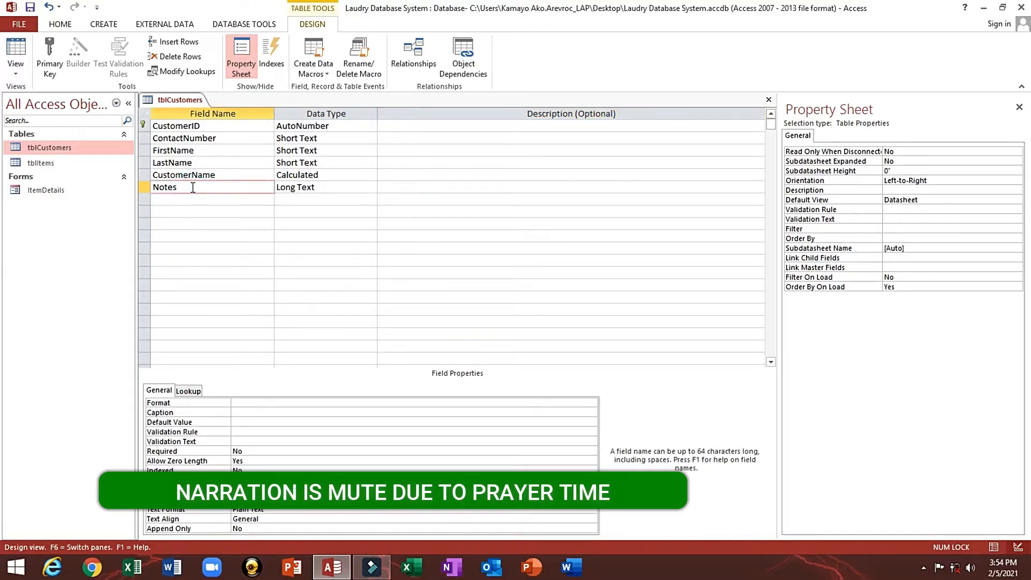
Open tblCustomers in Datasheet view and widen the Contact Number column further
{"action": "double_click", "coordinate": [44, 150]}
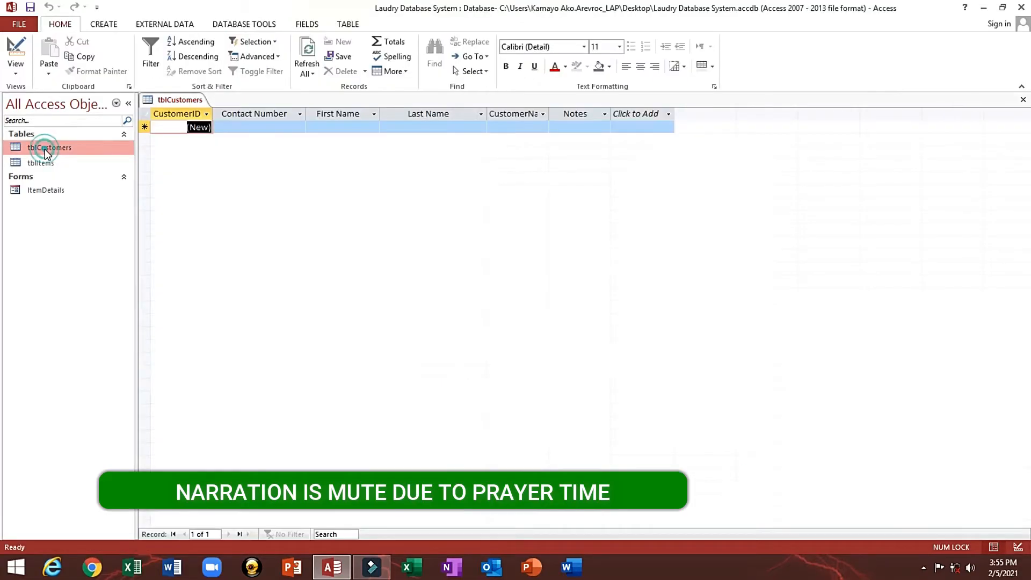
{"action": "left_click_drag", "start_coordinate": [310, 109], "coordinate": [329, 113]}
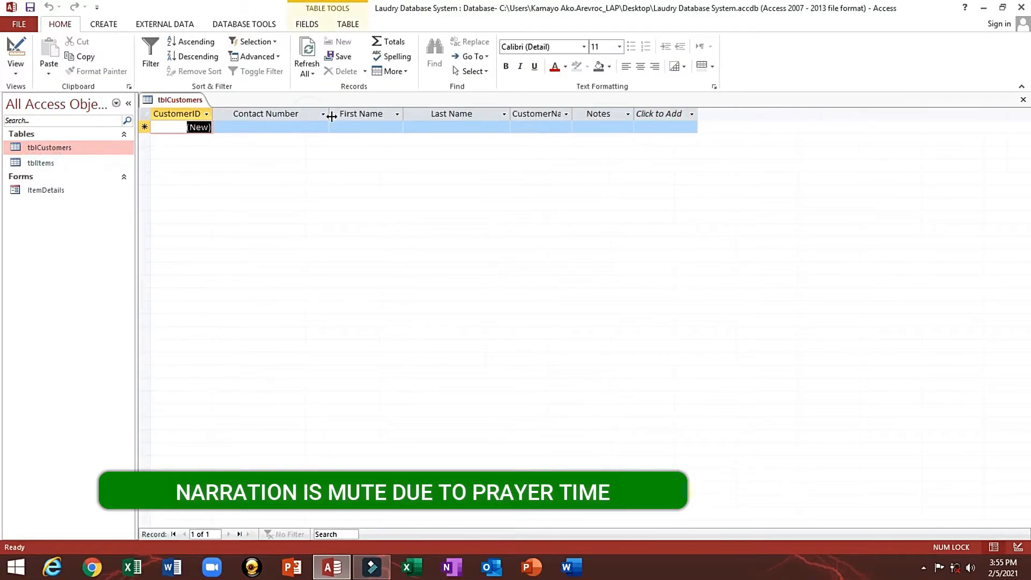
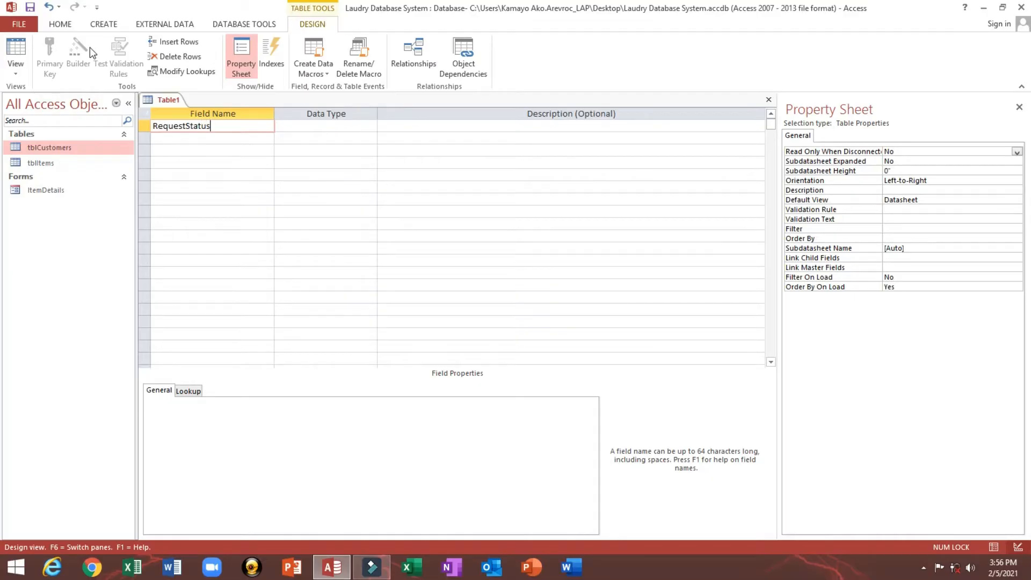
Keep RequestStatus as Short Text and give the field the caption Request Status
{"action": "key", "text": "Tab"}
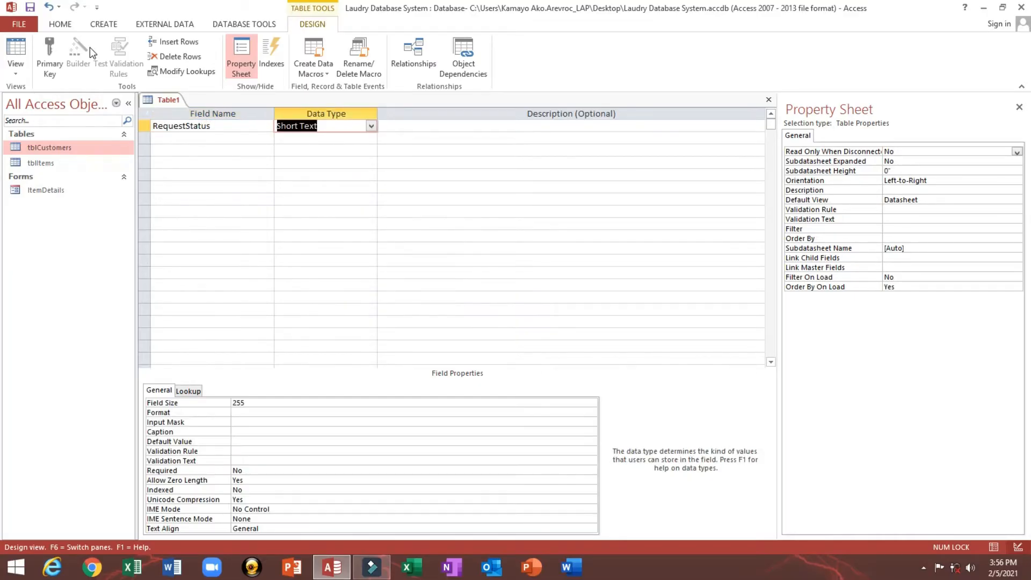
{"action": "double_click", "coordinate": [229, 126]}
{"action": "key", "text": "ctrl+c"}
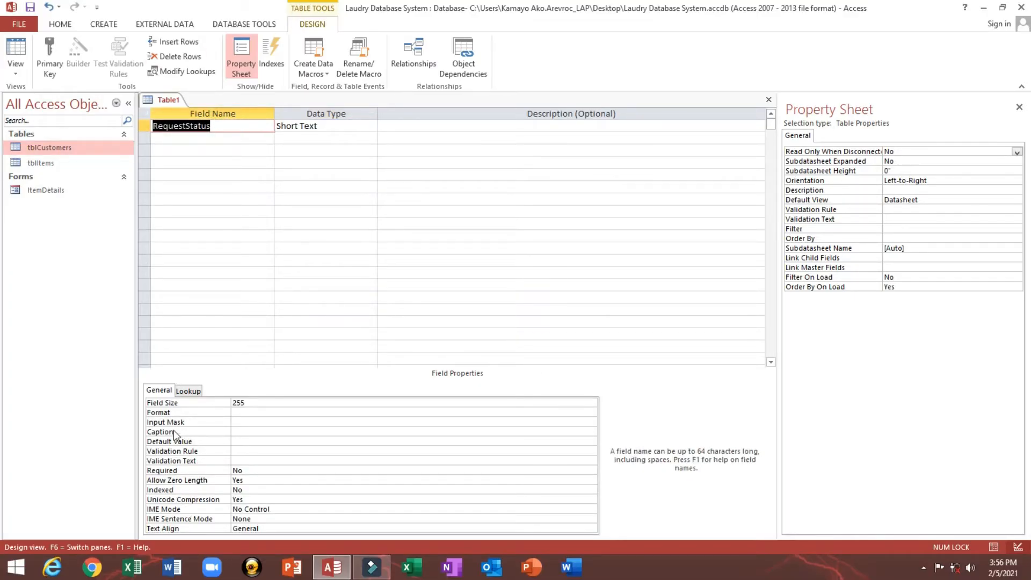
{"action": "left_click", "coordinate": [173, 431]}
{"action": "key", "text": "ctrl+v"}
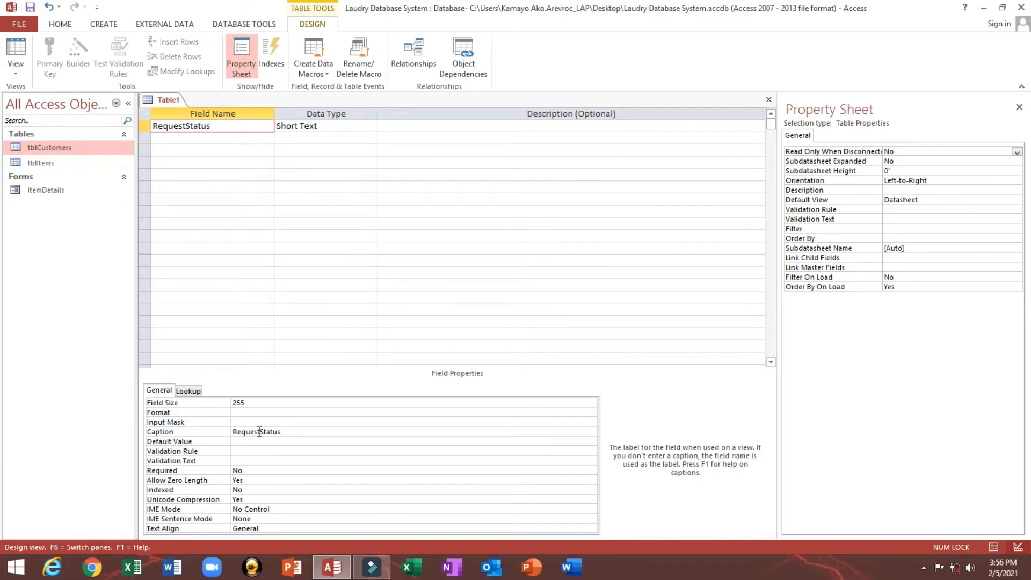
{"action": "left_click", "coordinate": [260, 431]}
Set the RequestStatus field size to 50
{"action": "left_click", "coordinate": [254, 401]}
{"action": "left_click_drag", "start_coordinate": [247, 401], "coordinate": [122, 401]}
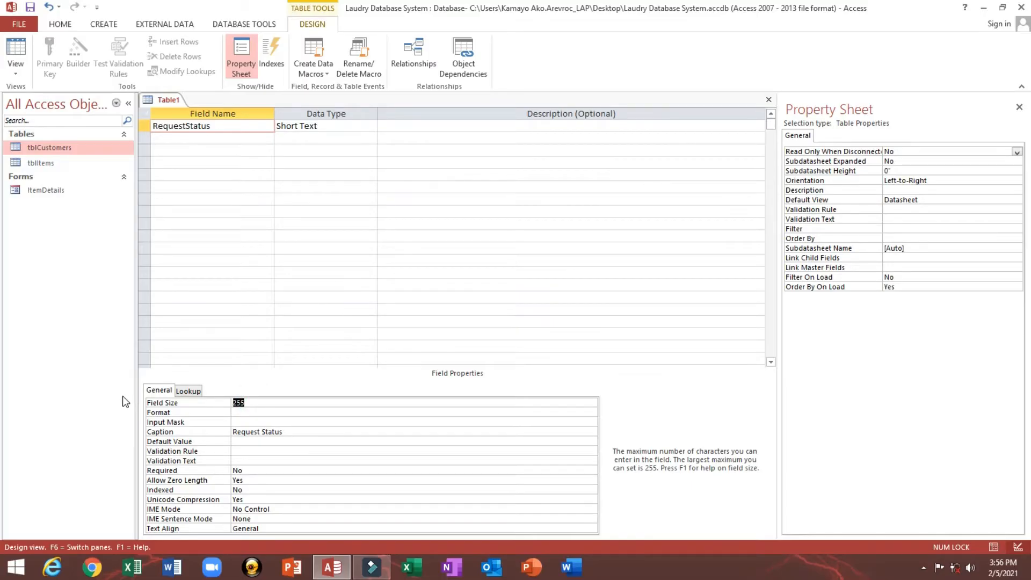
{"action": "type", "text": "50"}
{"action": "key", "text": "Return"}
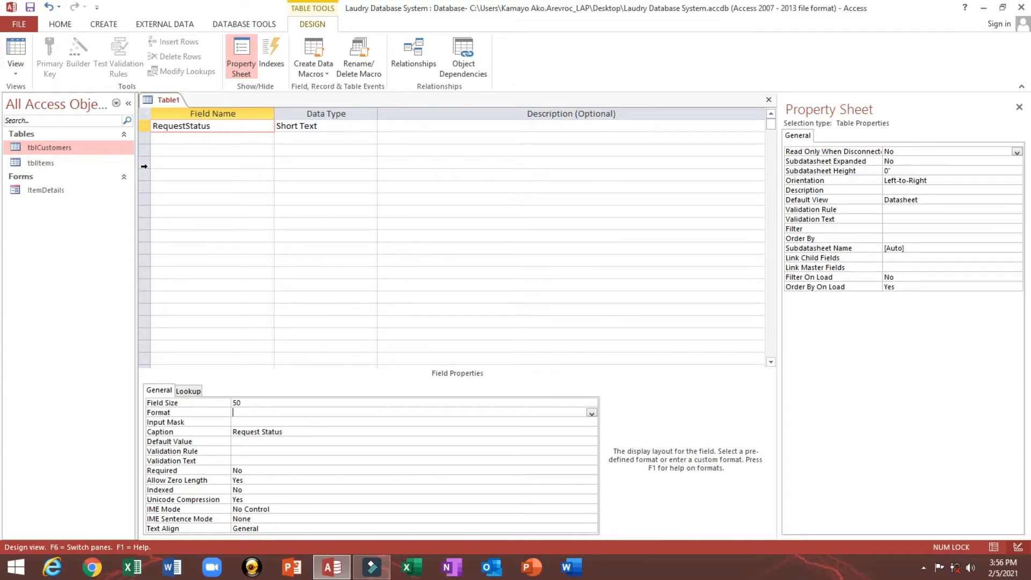
Add a Notes field with the Long Text data type below RequestStatus
{"action": "left_click", "coordinate": [168, 138]}
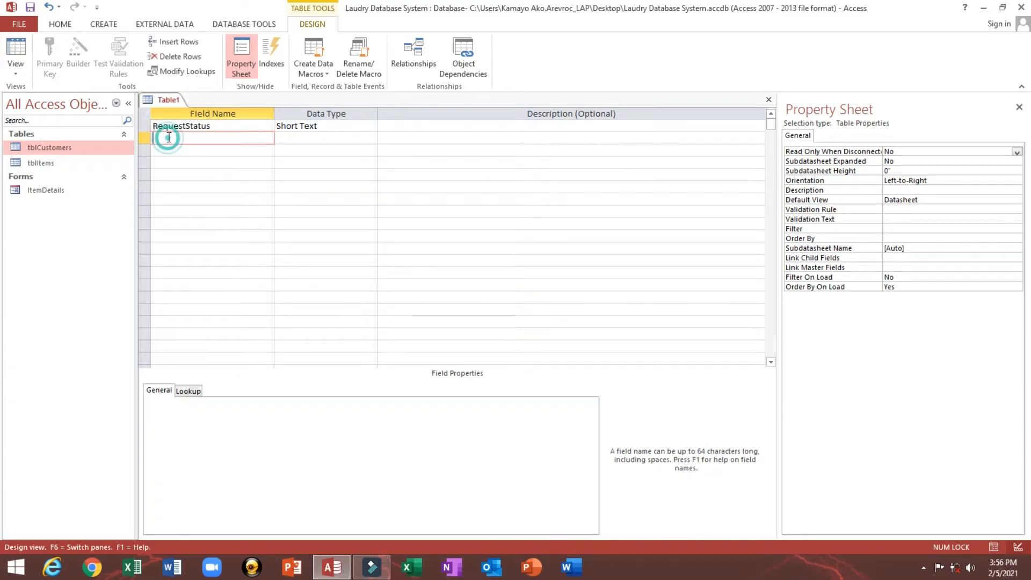
{"action": "type", "text": "Notes"}
{"action": "key", "text": "Tab"}
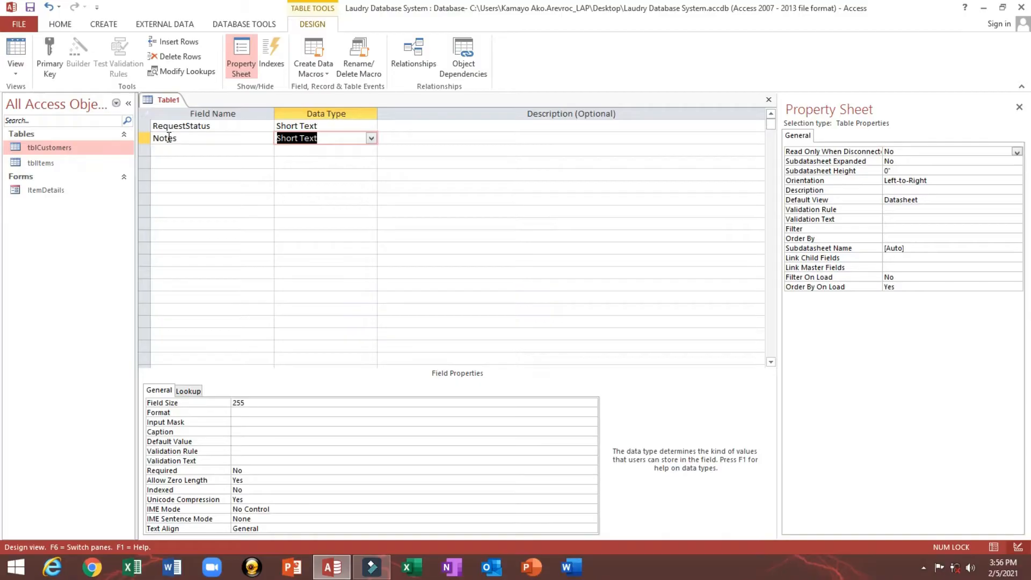
{"action": "type", "text": "long"}
{"action": "key", "text": "Tab"}
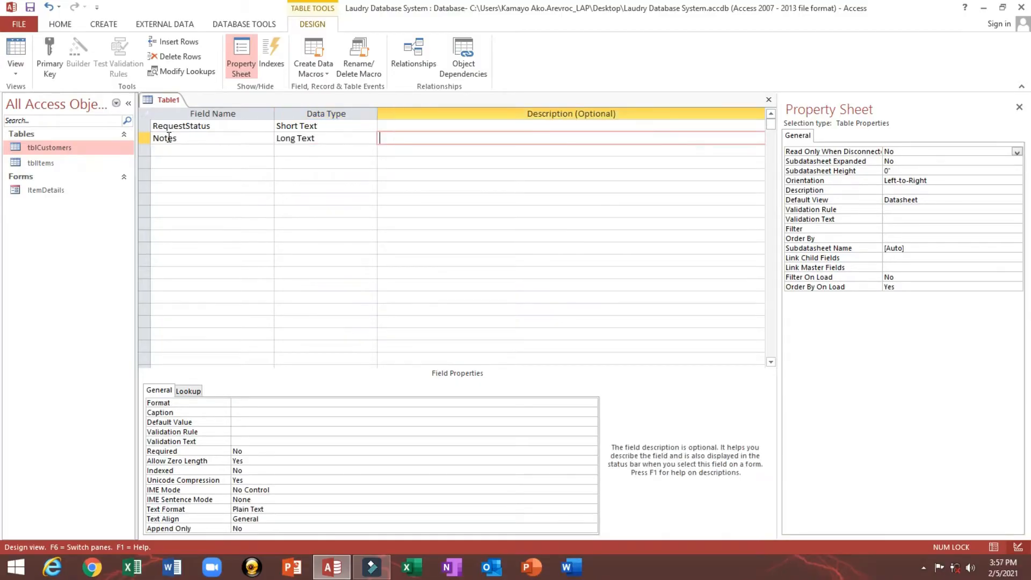
Save the new table as tblStatus without a primary key
{"action": "key", "text": "ctrl+s"}
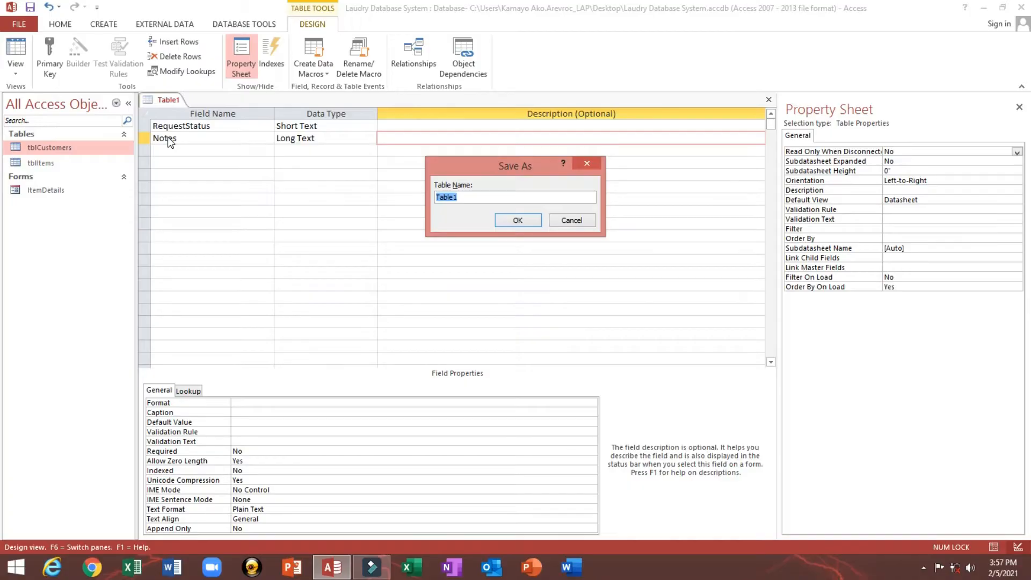
{"action": "type", "text": "tblStatus"}
{"action": "left_click", "coordinate": [518, 221]}
{"action": "left_click", "coordinate": [526, 331]}
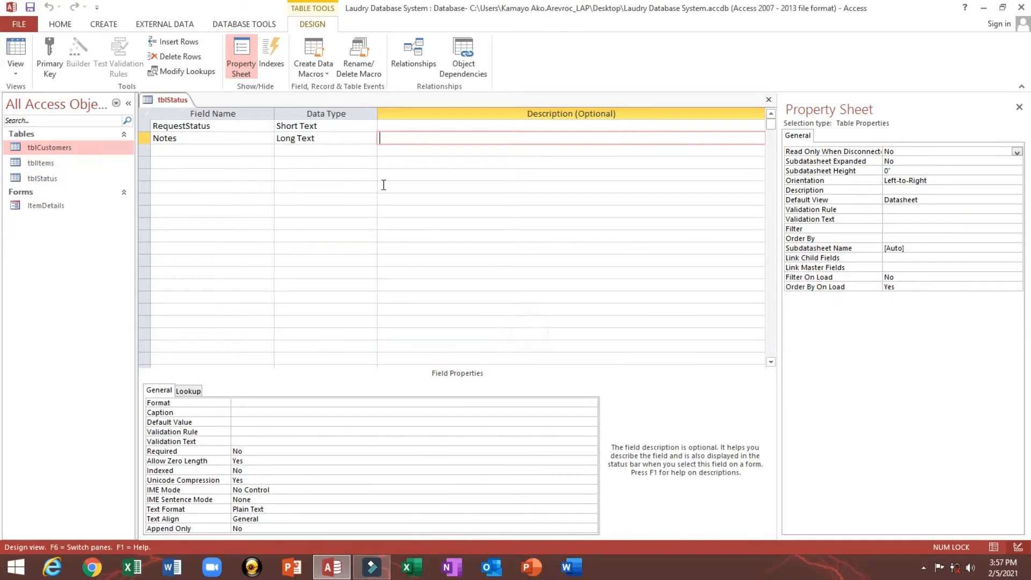
Open tblStatus in Datasheet view and widen the Request Status column to fit its heading
{"action": "left_click", "coordinate": [225, 126]}
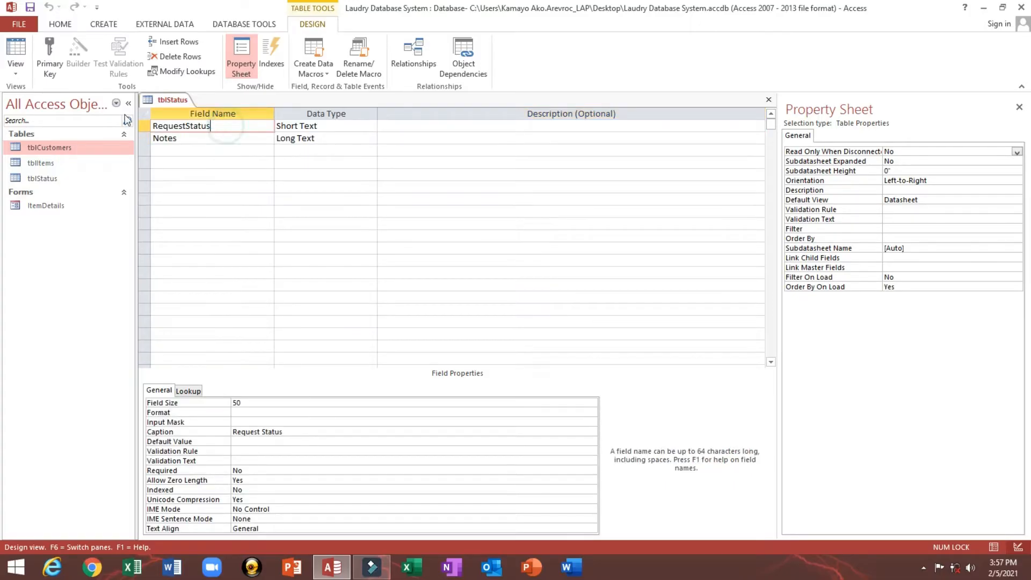
{"action": "double_click", "coordinate": [43, 179]}
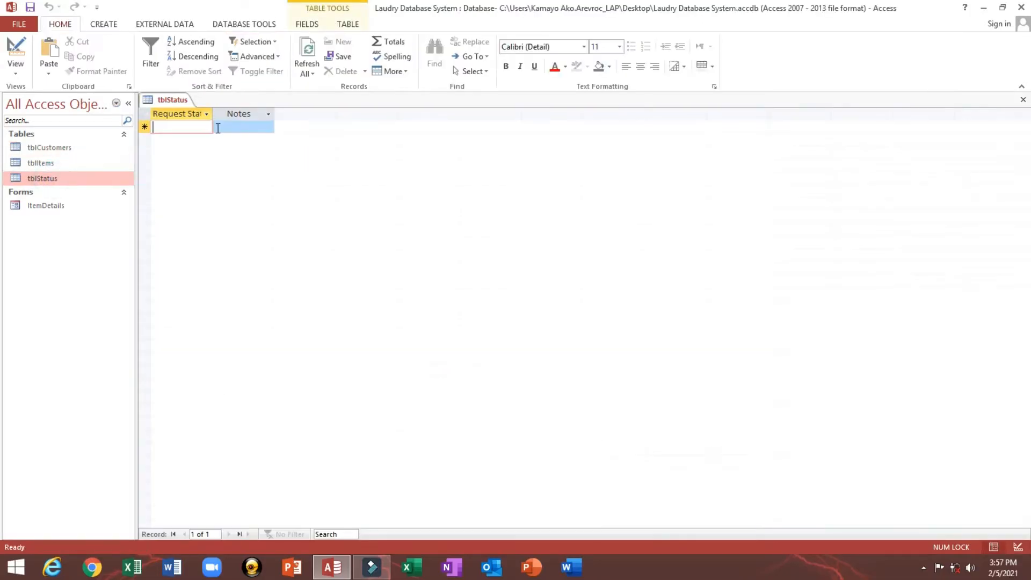
{"action": "left_click_drag", "start_coordinate": [213, 114], "coordinate": [270, 114]}
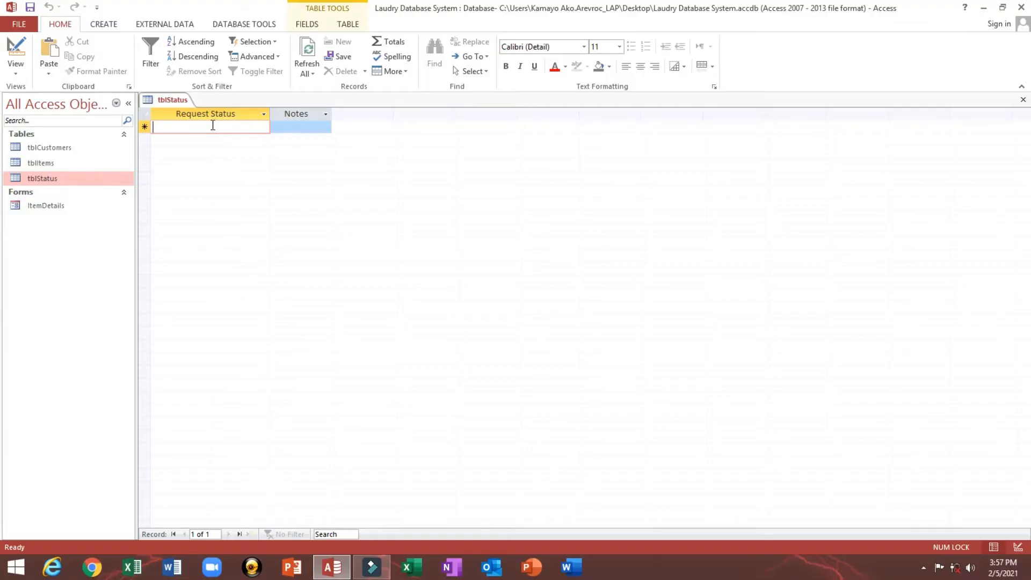
Enter Paid, UnPaid and Deposit as request statuses in tblStatus and close the table, saving its layout
{"action": "type", "text": "Pa"}
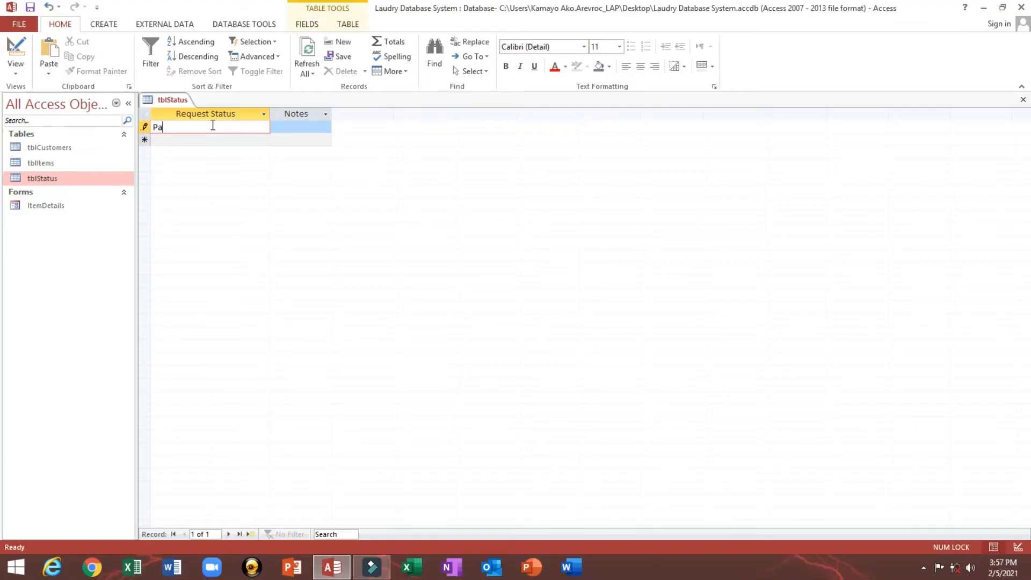
{"action": "type", "text": "id"}
{"action": "key", "text": "Return"}
{"action": "key", "text": "Return"}
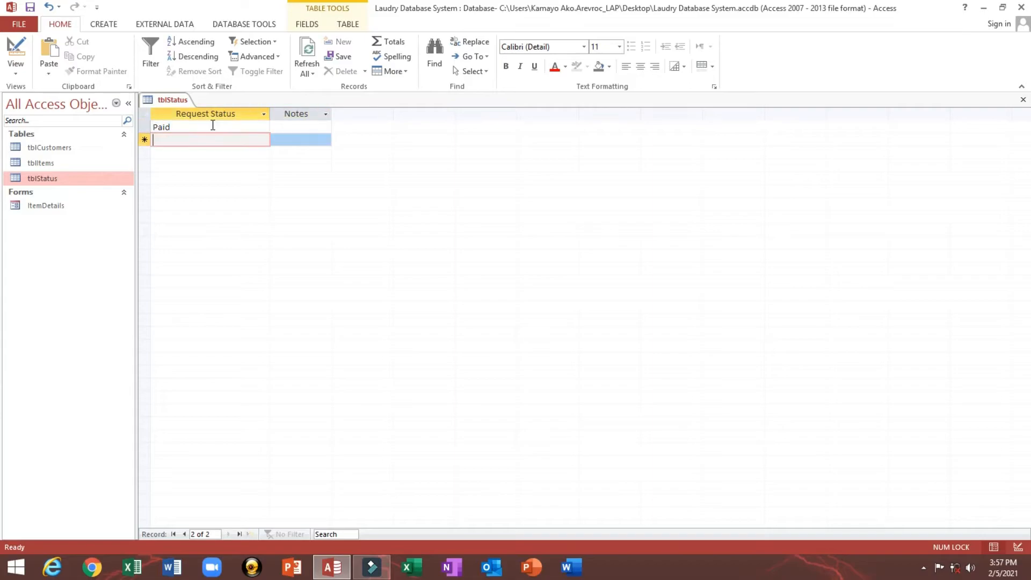
{"action": "type", "text": "Un"}
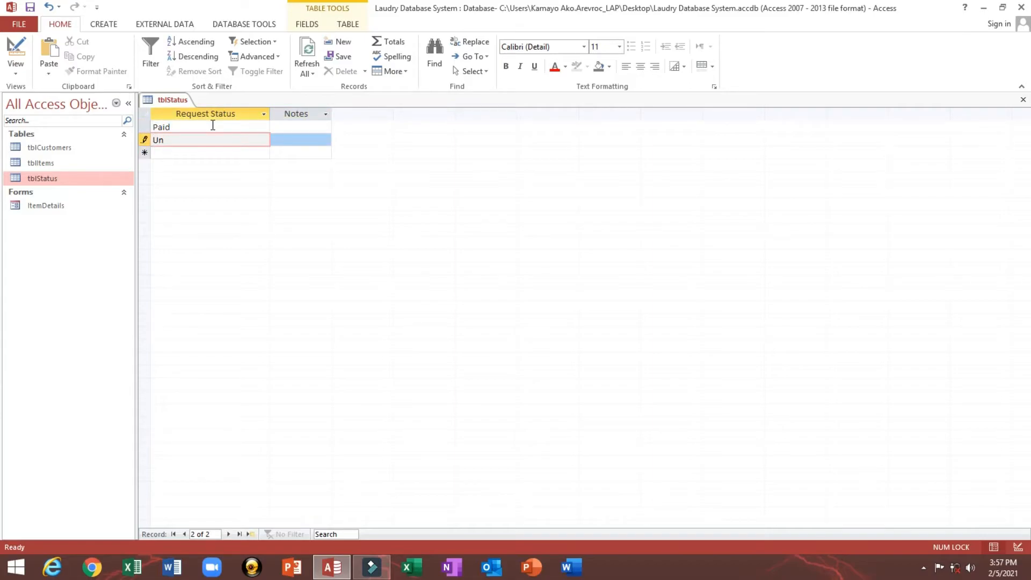
{"action": "type", "text": "Paid"}
{"action": "key", "text": "Return"}
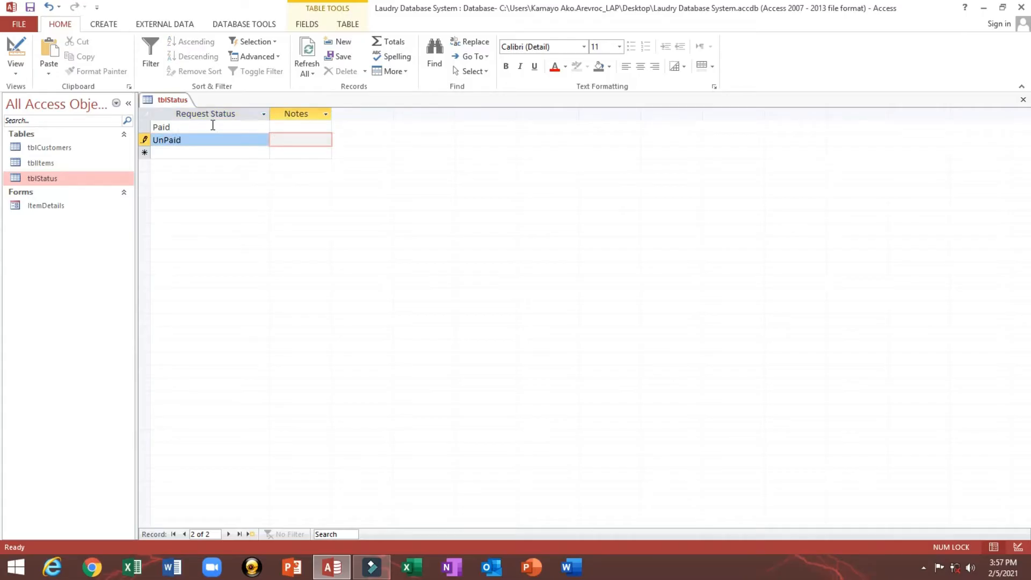
{"action": "key", "text": "Return"}
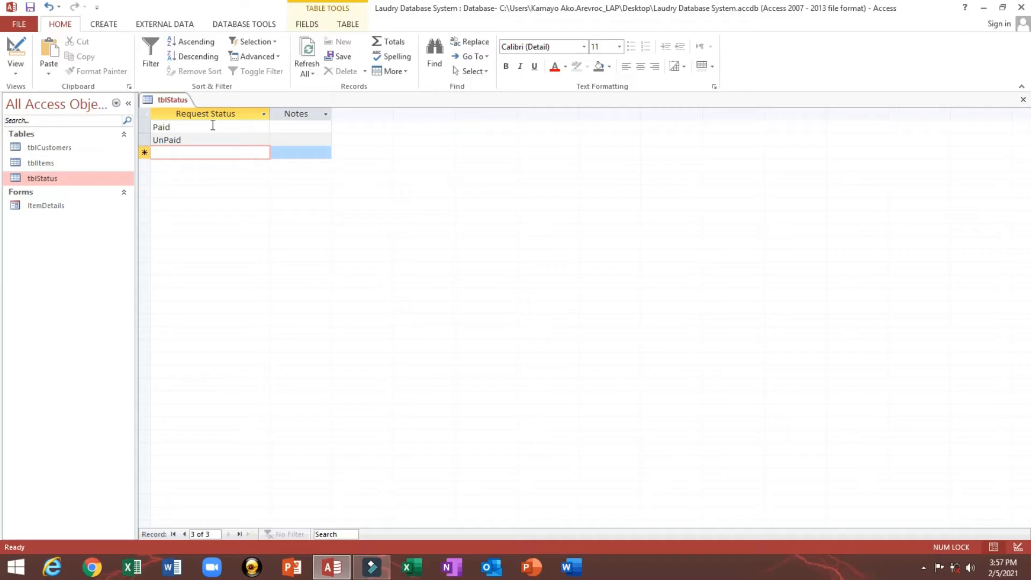
{"action": "type", "text": "Depo"}
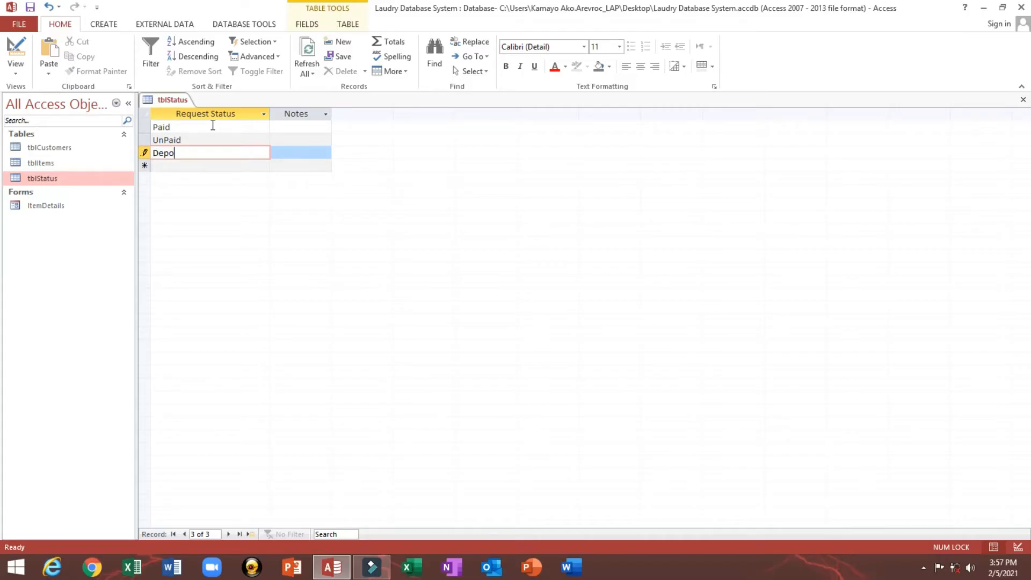
{"action": "type", "text": "sit"}
{"action": "key", "text": "Tab"}
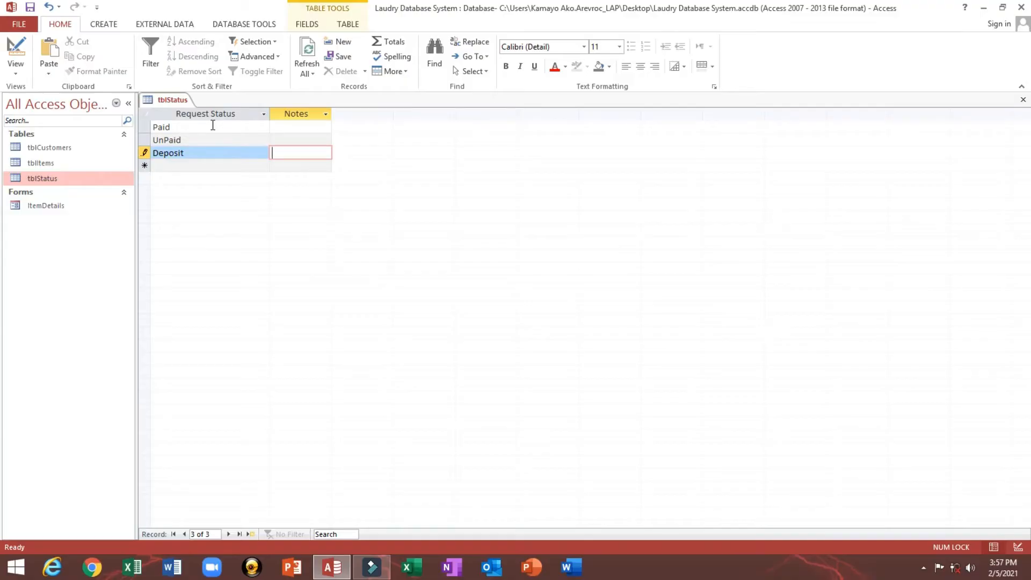
{"action": "left_click", "coordinate": [1023, 99]}
{"action": "left_click", "coordinate": [472, 322]}
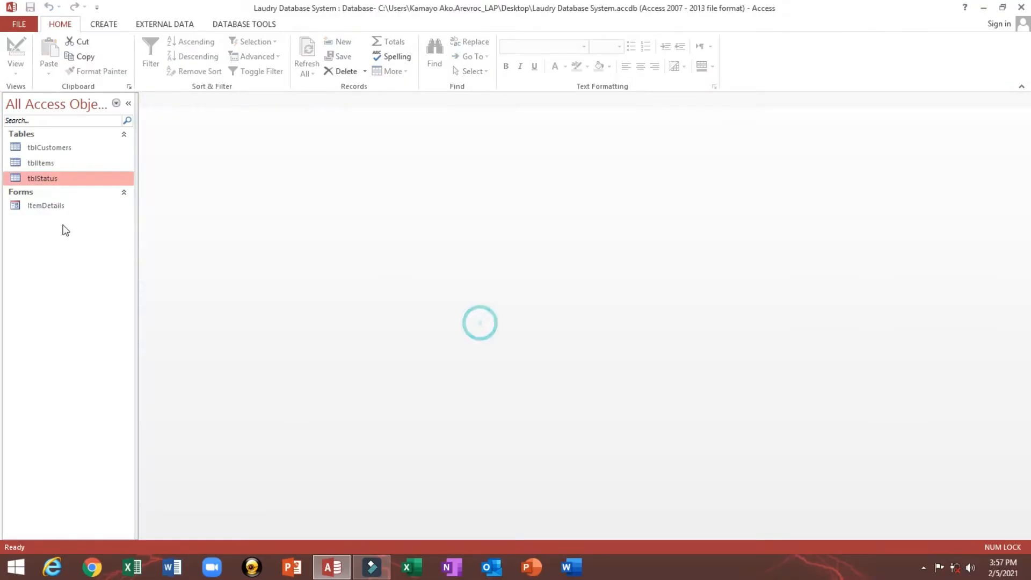
Reopen tblStatus to check its request status records and close it again
{"action": "double_click", "coordinate": [42, 178]}
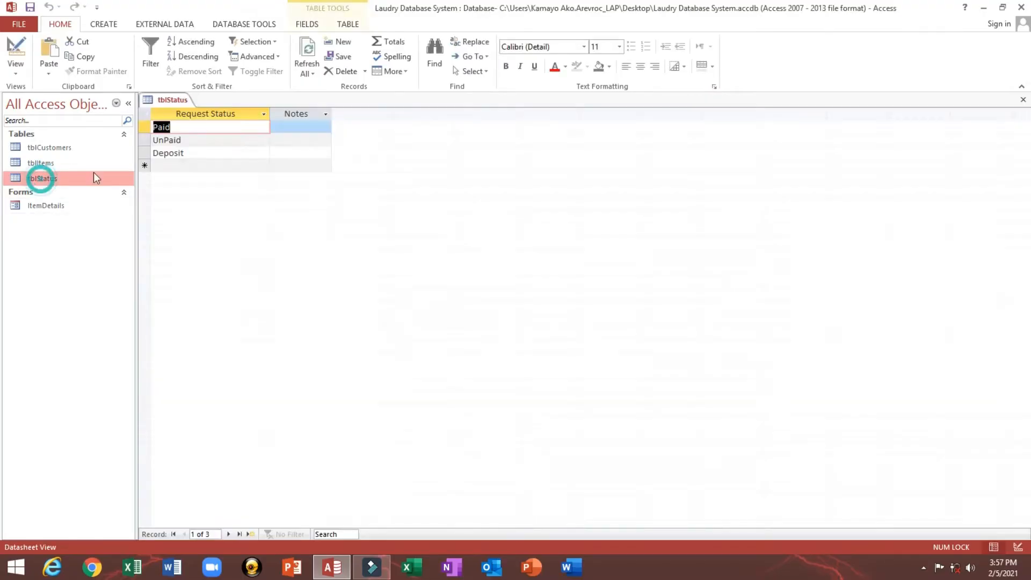
{"action": "left_click", "coordinate": [1023, 100]}
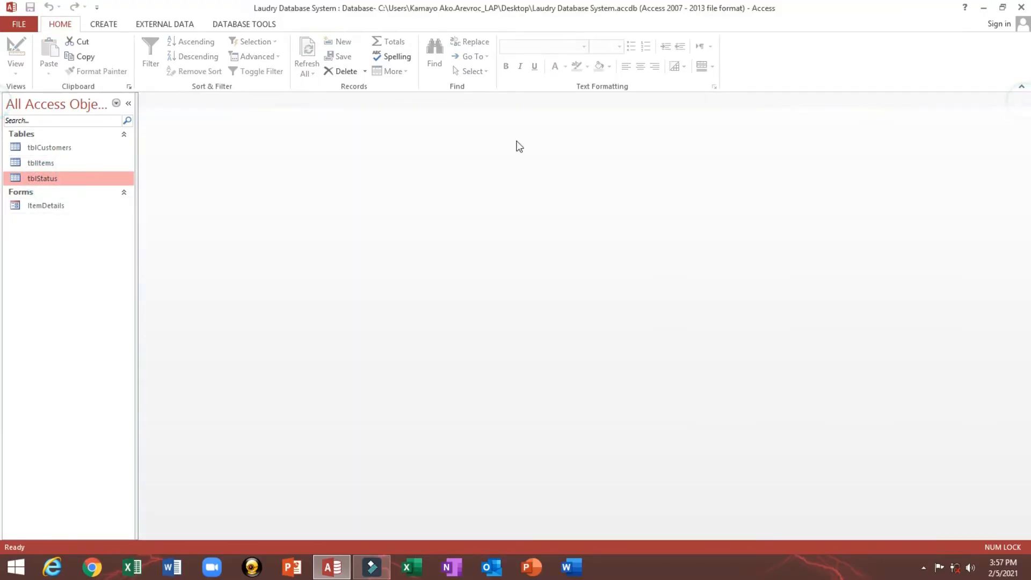
{"action": "left_click", "coordinate": [76, 148]}
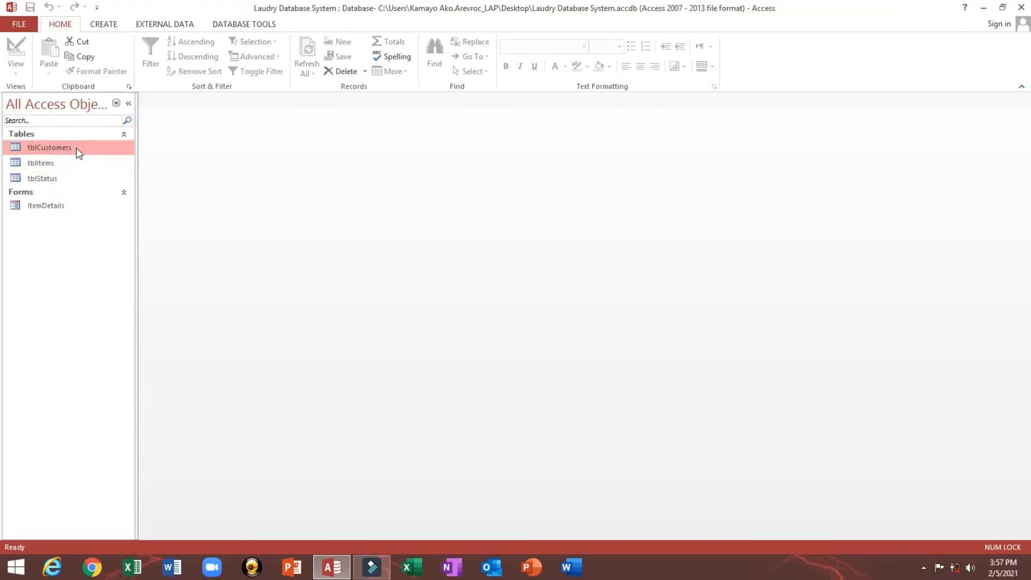
{"action": "left_click", "coordinate": [44, 168]}
{"action": "double_click", "coordinate": [47, 177]}
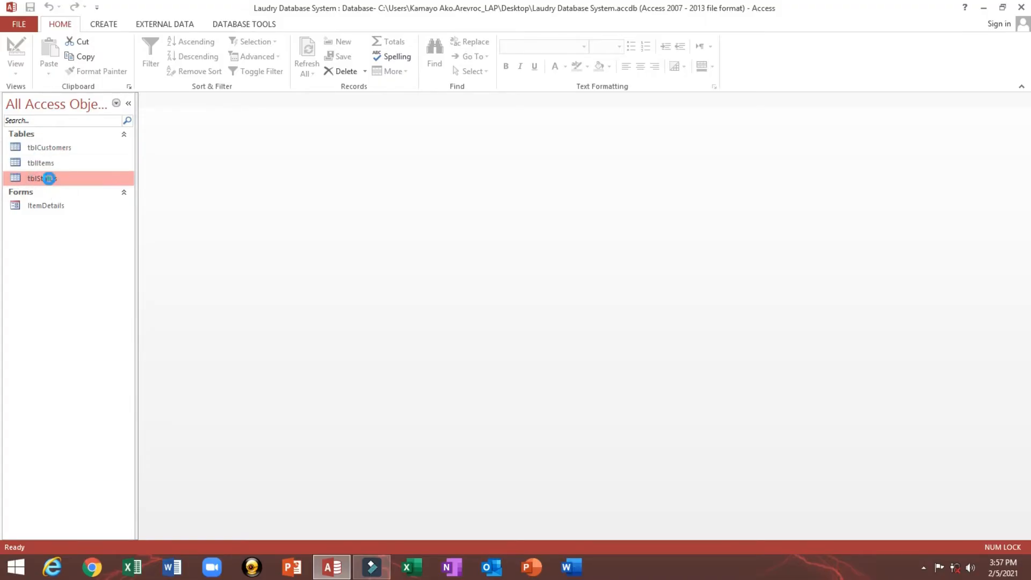
{"action": "left_click", "coordinate": [1022, 97]}
Create a new table in Design view with an AutoNumber field Request and a Short Text field CustomerContacts
{"action": "left_click", "coordinate": [109, 25]}
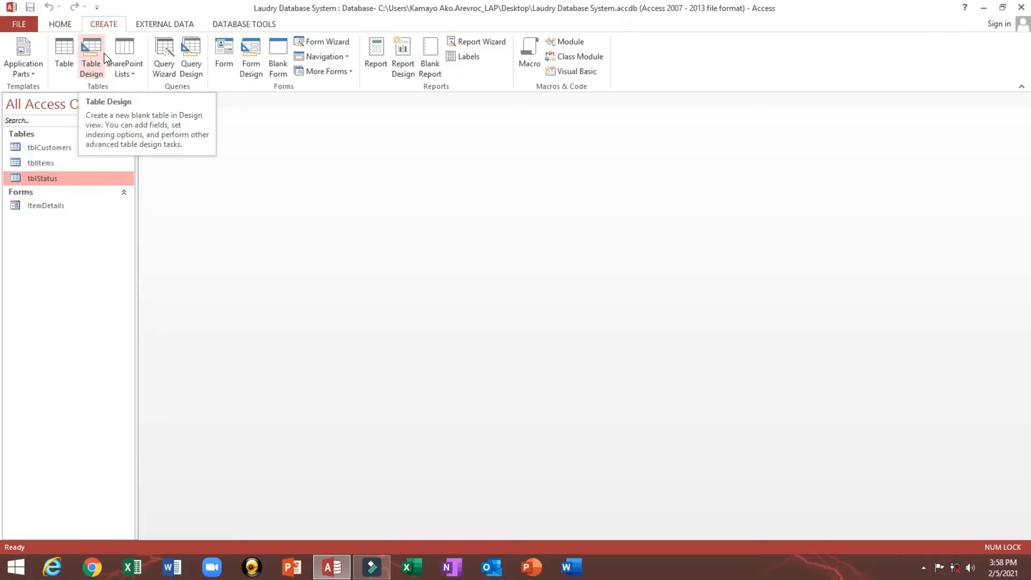
{"action": "left_click", "coordinate": [90, 58]}
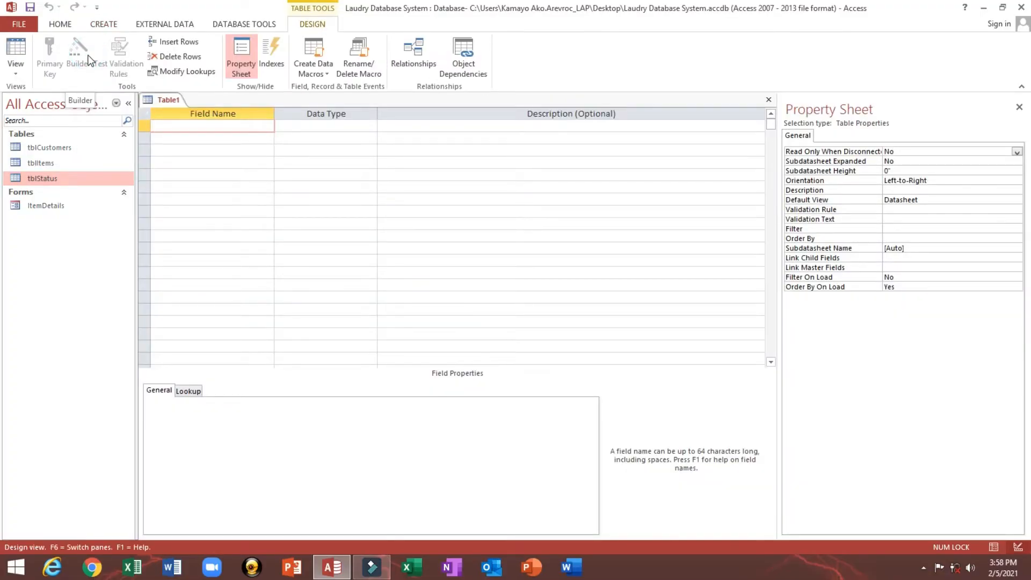
{"action": "type", "text": "Request"}
{"action": "key", "text": "Tab"}
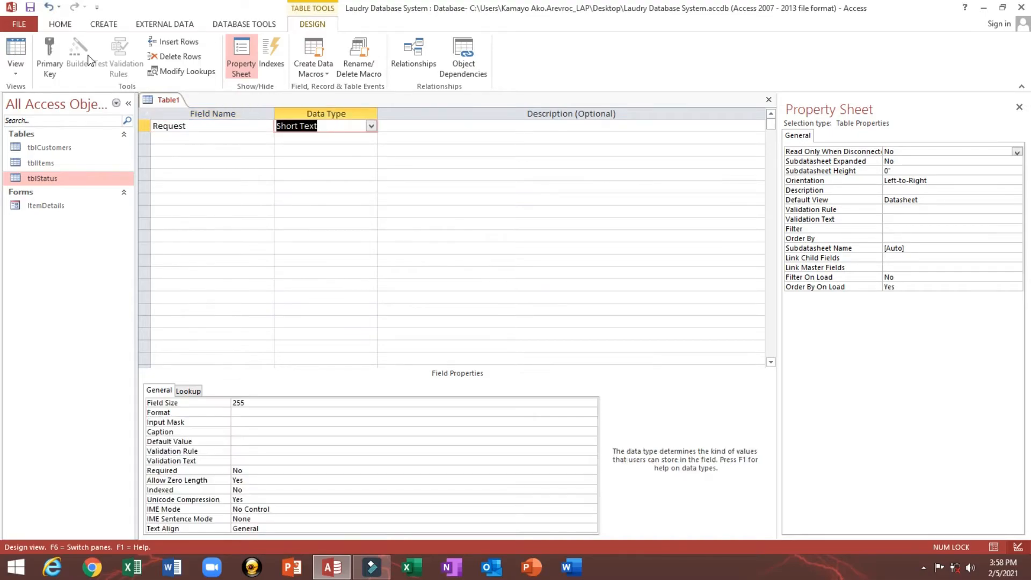
{"action": "type", "text": "a"}
{"action": "key", "text": "Tab"}
{"action": "key", "text": "Tab"}
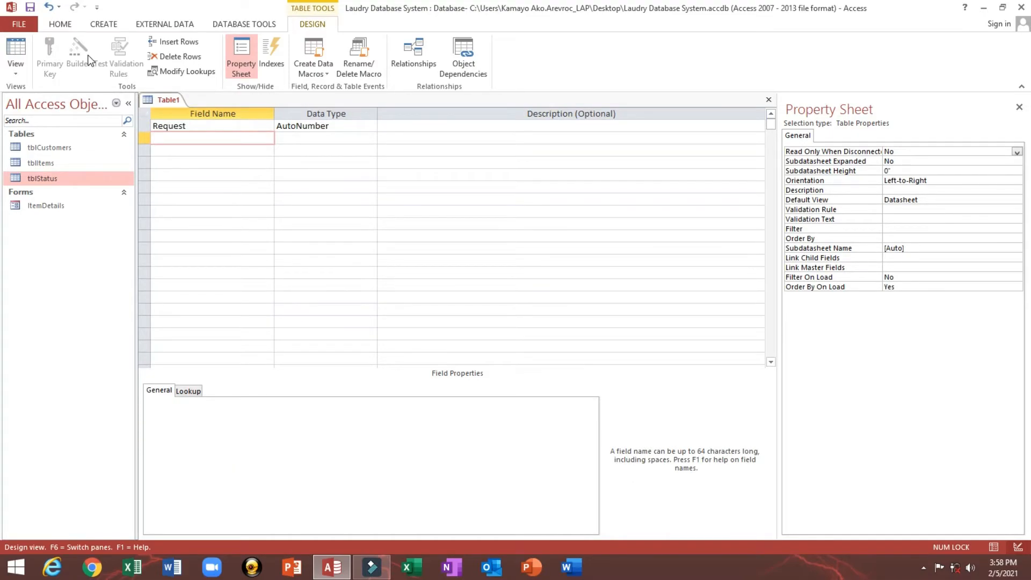
{"action": "type", "text": "CustomerContacts"}
{"action": "key", "text": "Tab"}
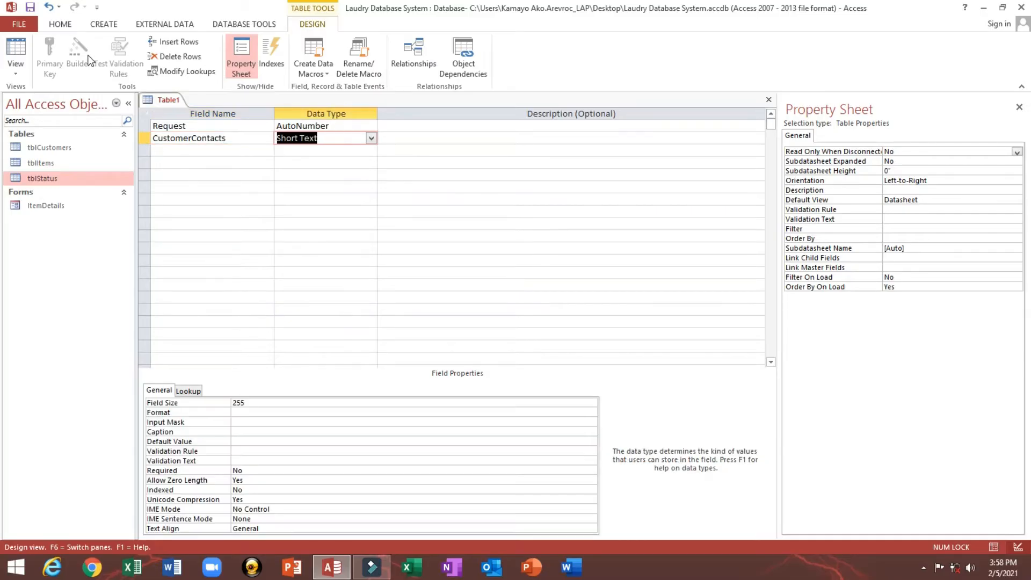
Make the Request field the primary key and save the table as tblRequest
{"action": "left_click", "coordinate": [144, 128]}
{"action": "right_click", "coordinate": [144, 130]}
{"action": "left_click", "coordinate": [177, 134]}
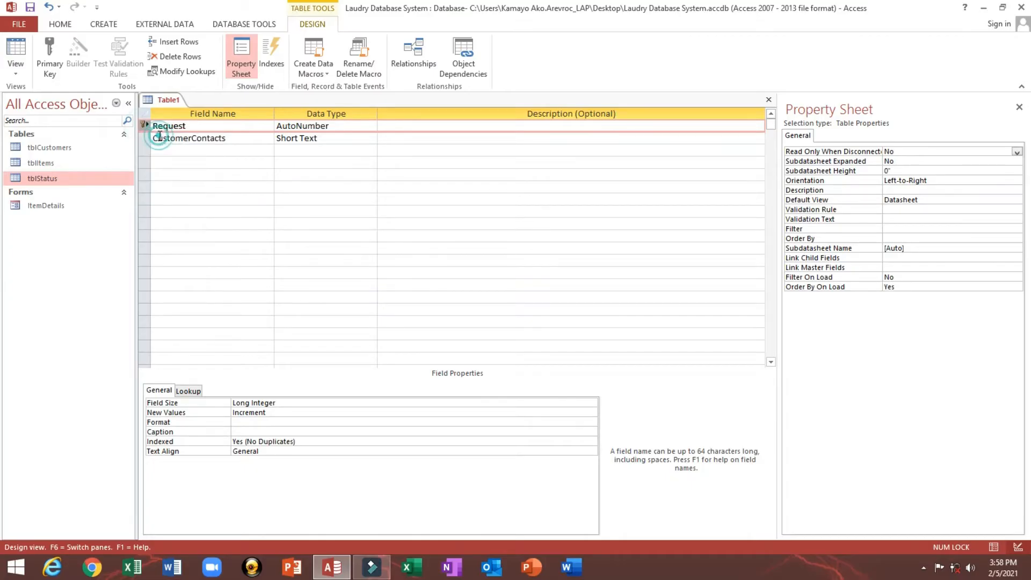
{"action": "left_click", "coordinate": [211, 128]}
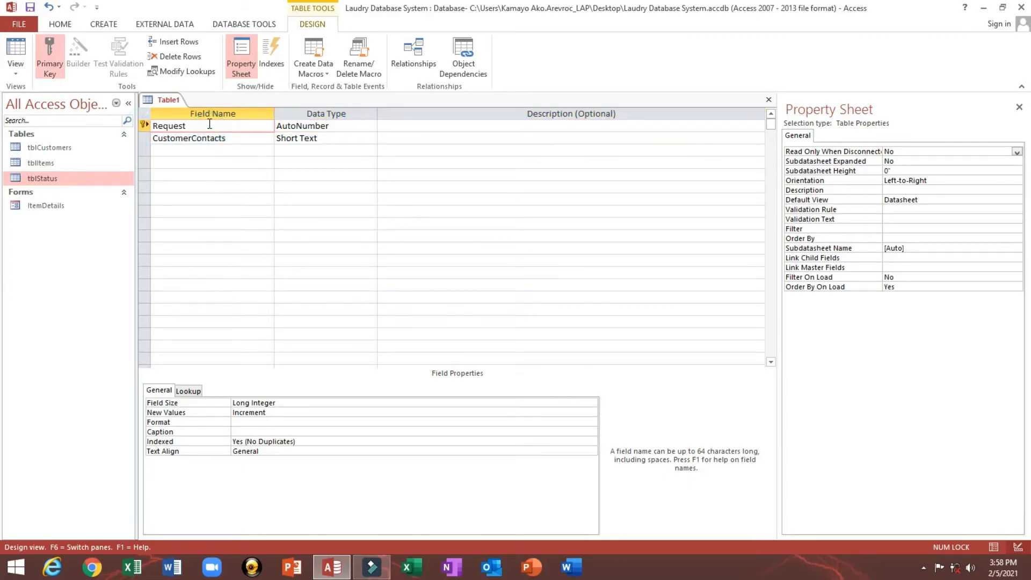
{"action": "key", "text": "ctrl+s"}
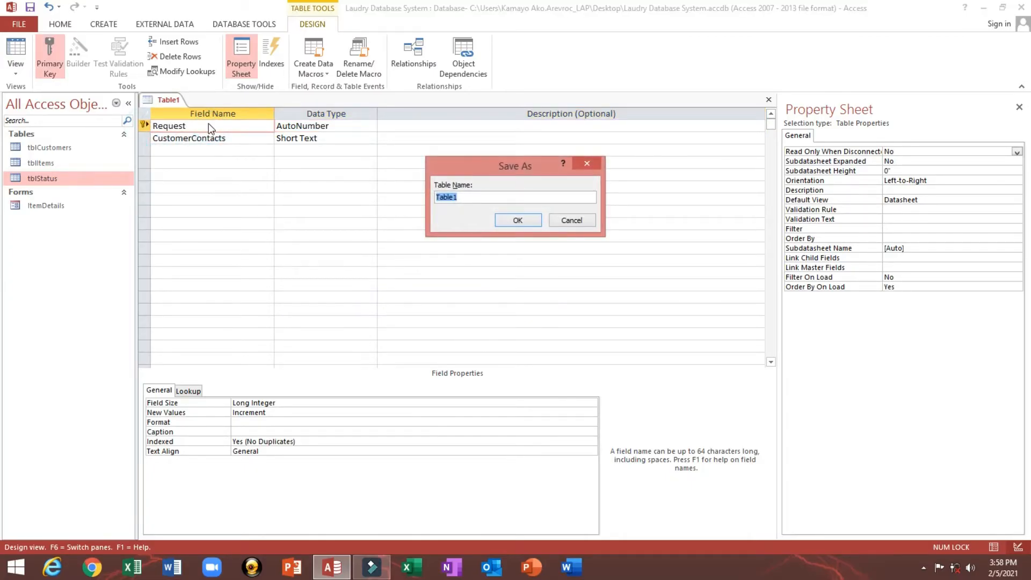
{"action": "type", "text": "tblRequest"}
{"action": "left_click", "coordinate": [523, 220]}
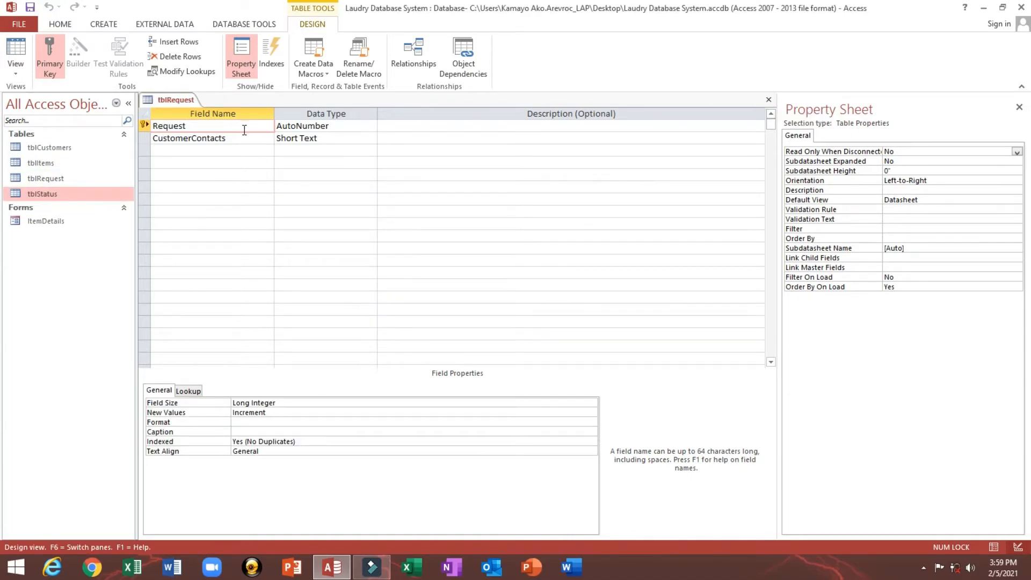
Open tblStatus to look over its Request Status entries, and close it to return to tblRequest
{"action": "left_click", "coordinate": [338, 127]}
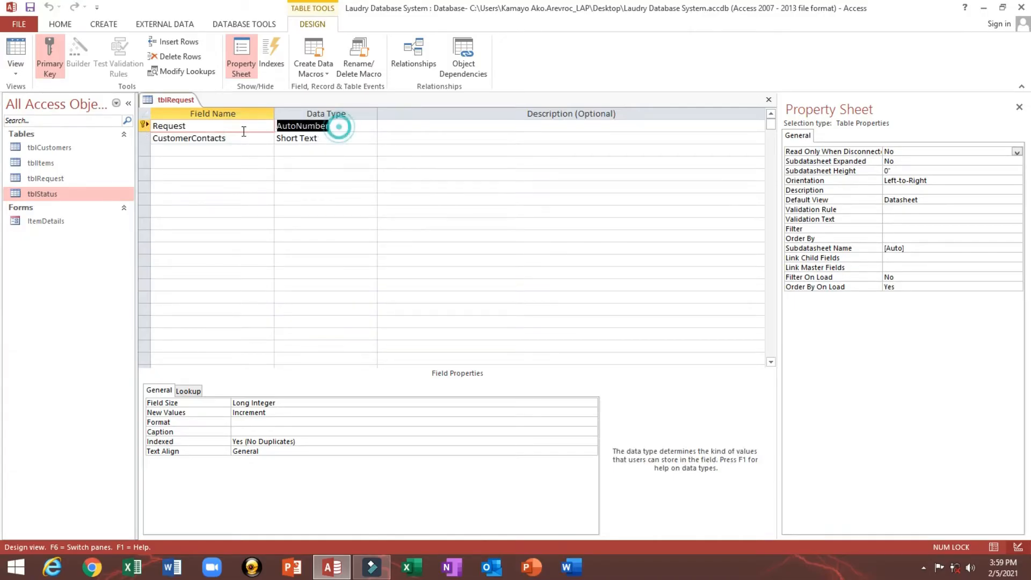
{"action": "left_click", "coordinate": [38, 194]}
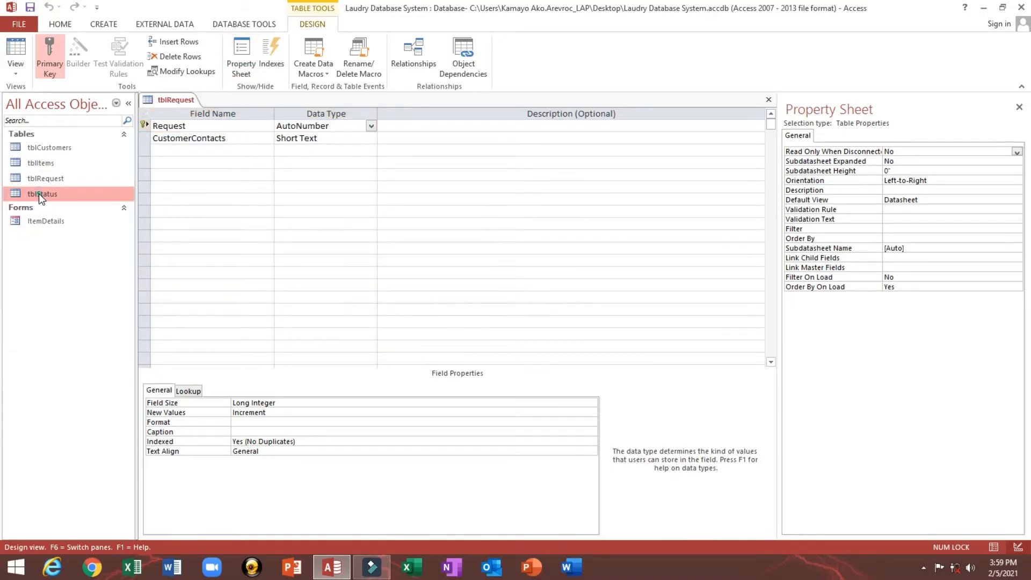
{"action": "double_click", "coordinate": [39, 193]}
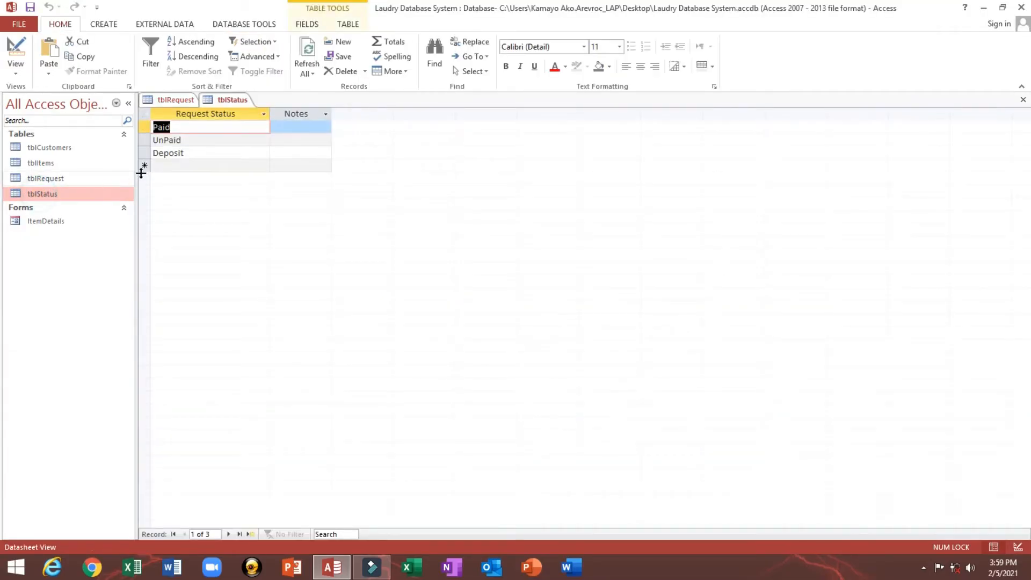
{"action": "left_click", "coordinate": [1022, 100]}
In tblRequest's Datasheet view, widen the CustomerContacts column and enter 053 as the first record's customer contact
{"action": "left_click", "coordinate": [15, 47]}
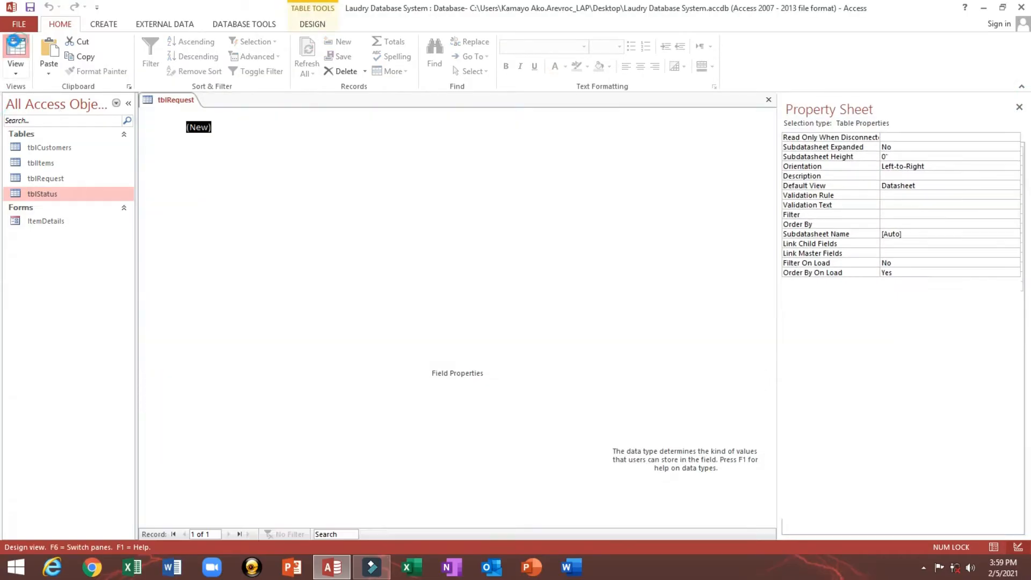
{"action": "left_click_drag", "start_coordinate": [275, 113], "coordinate": [384, 114]}
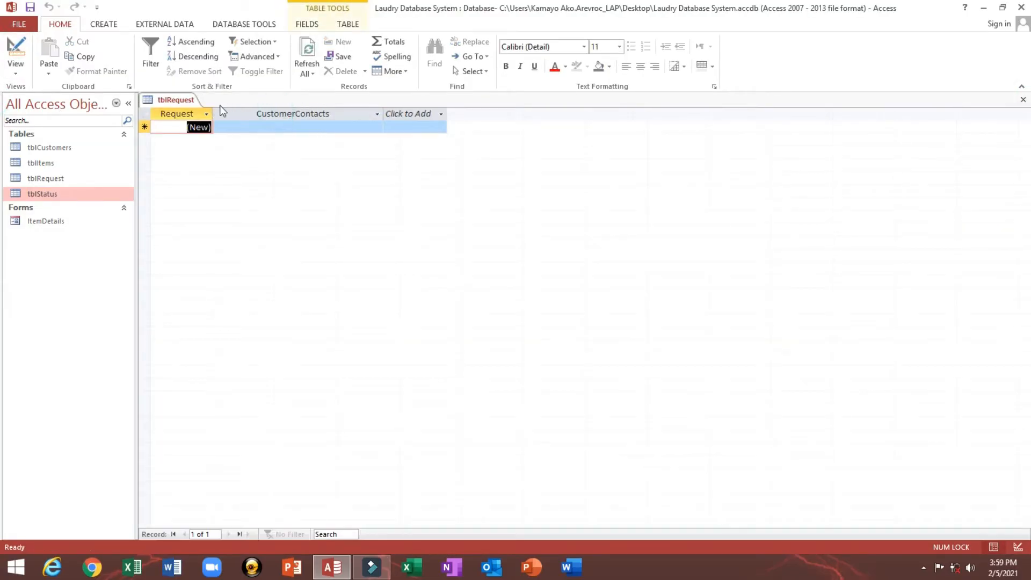
{"action": "left_click", "coordinate": [270, 127]}
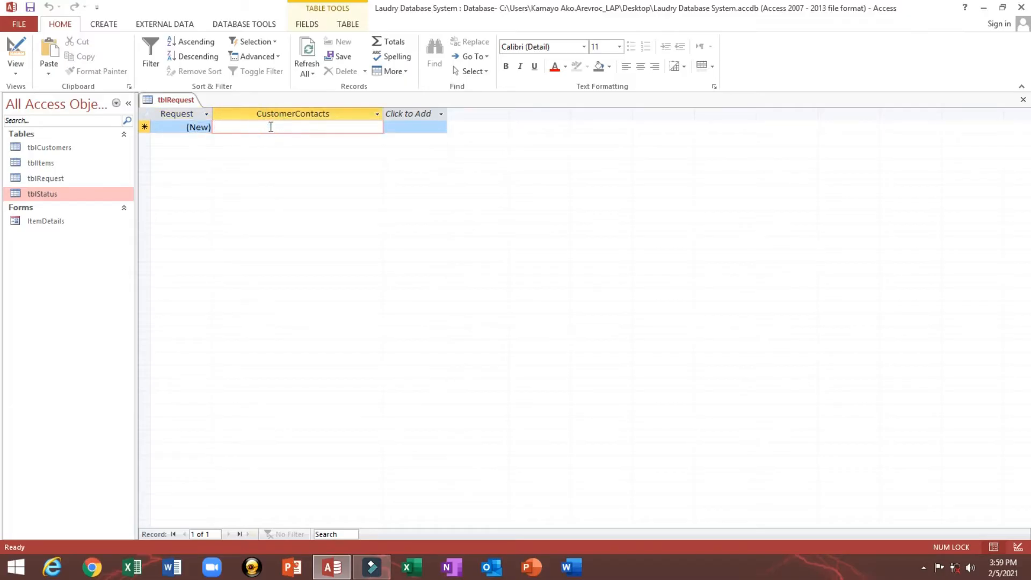
{"action": "type", "text": "053"}
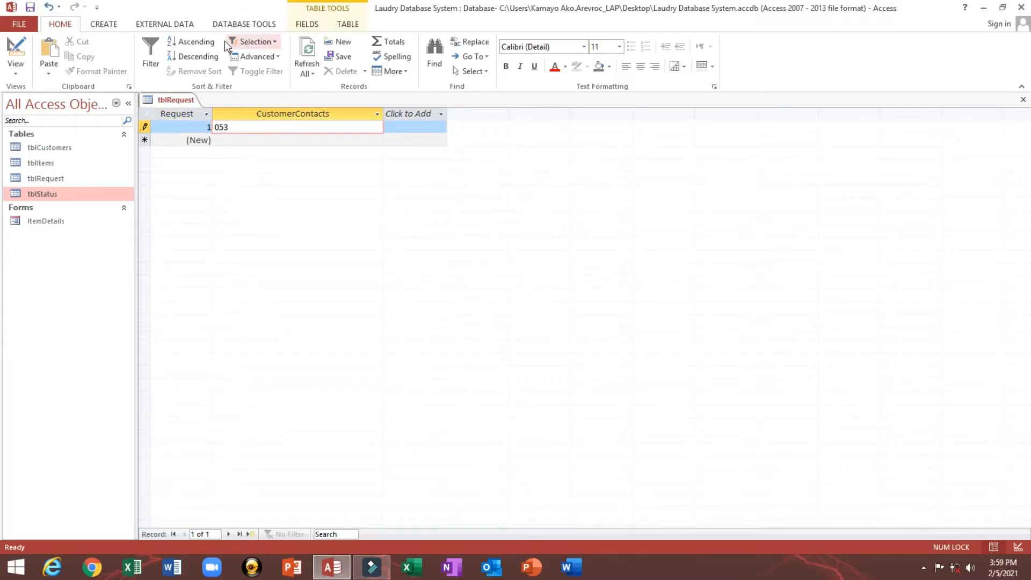
Widen the Request column in tblRequest and select the first record's Request value
{"action": "left_click_drag", "start_coordinate": [214, 113], "coordinate": [274, 110]}
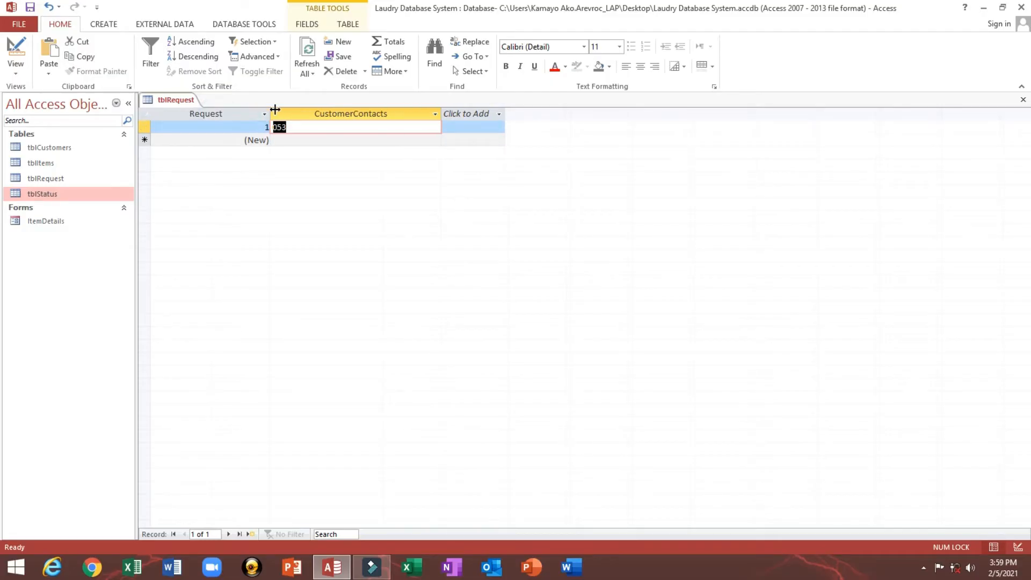
{"action": "left_click", "coordinate": [257, 127]}
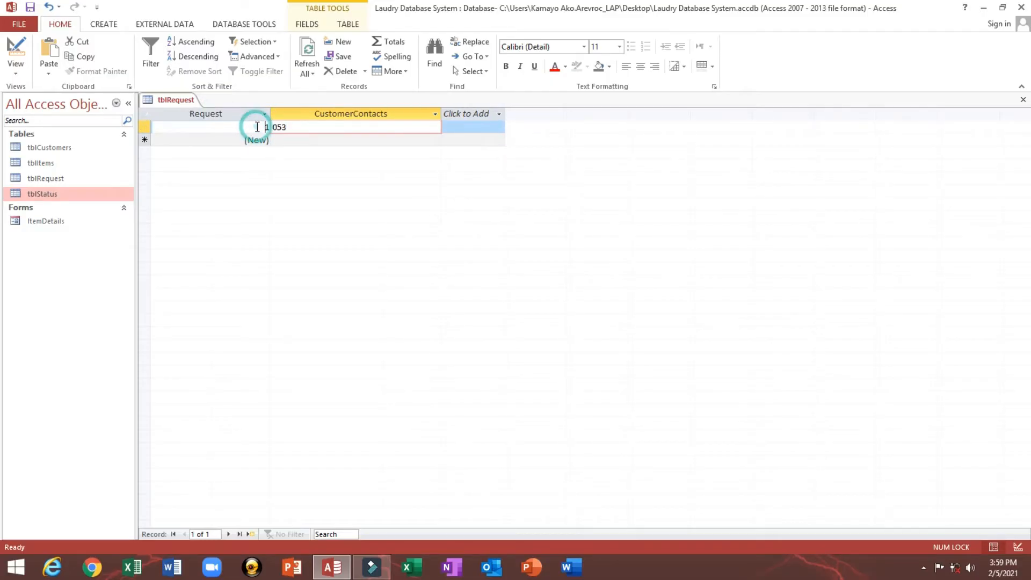
{"action": "double_click", "coordinate": [257, 127]}
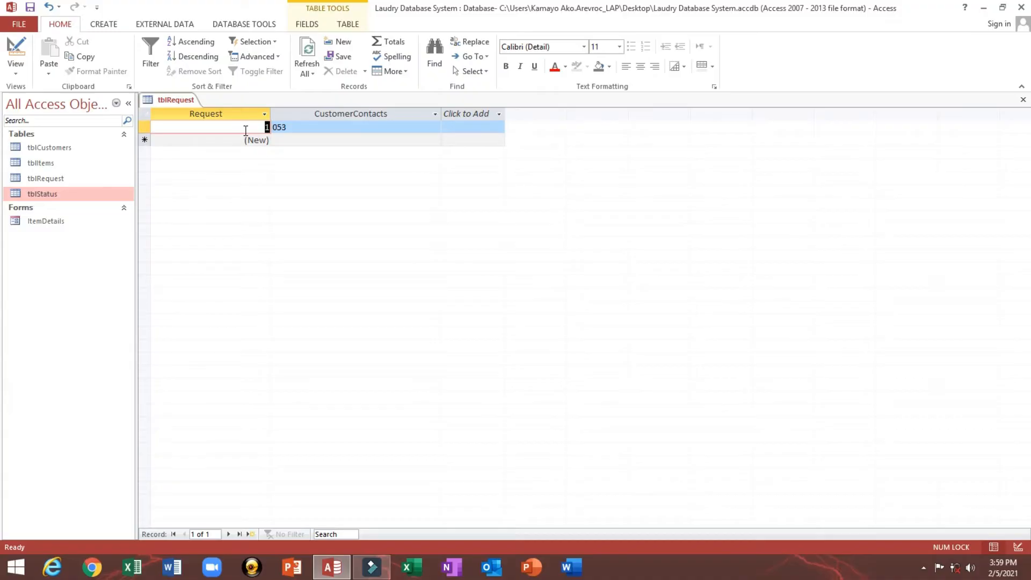
Fill in the first tblRequest record's CustomerContacts value, and close the table saving its layout
{"action": "key", "text": "Tab"}
{"action": "type", "text": "1"}
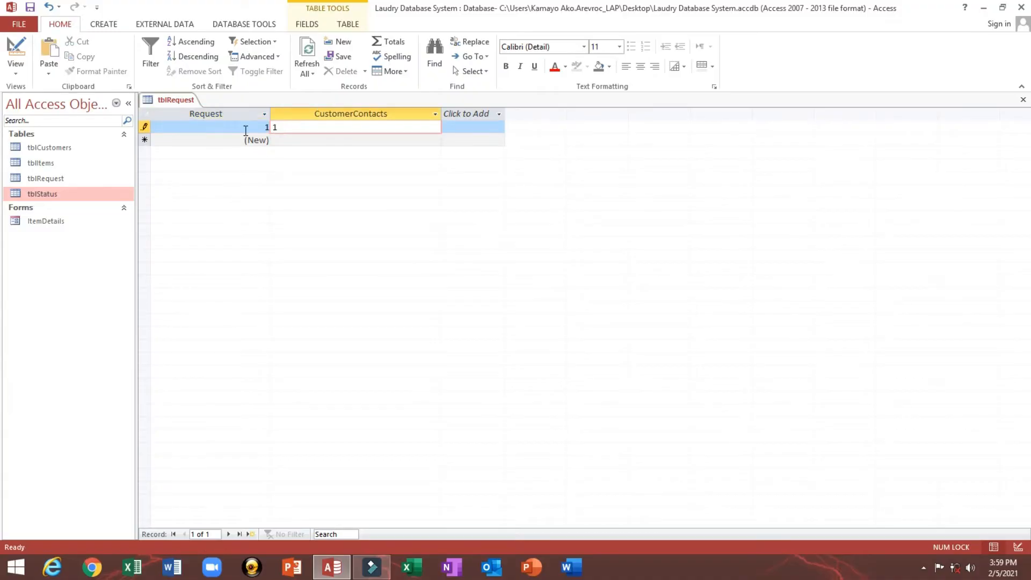
{"action": "type", "text": "0001"}
{"action": "left_click", "coordinate": [272, 129]}
{"action": "left_click", "coordinate": [318, 129]}
{"action": "left_click", "coordinate": [1022, 99]}
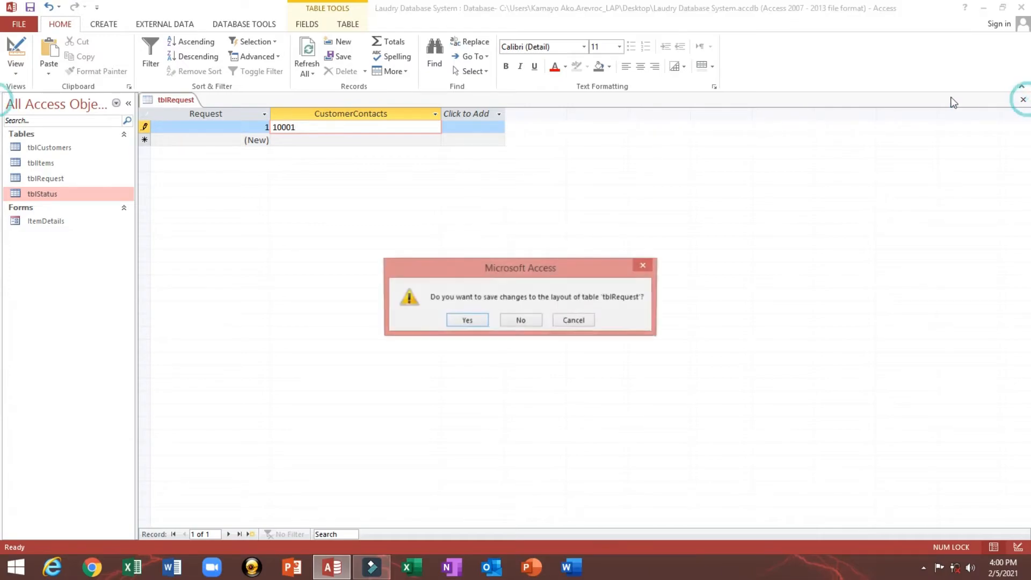
{"action": "left_click", "coordinate": [463, 319]}
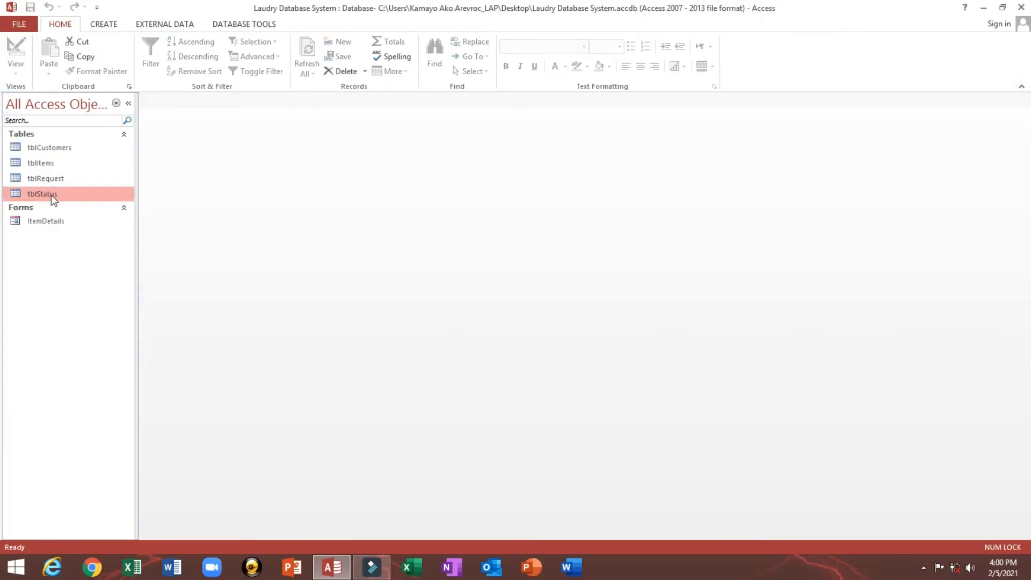
Check the records in tblStatus and tblRequest, closing each table after viewing it
{"action": "double_click", "coordinate": [50, 194]}
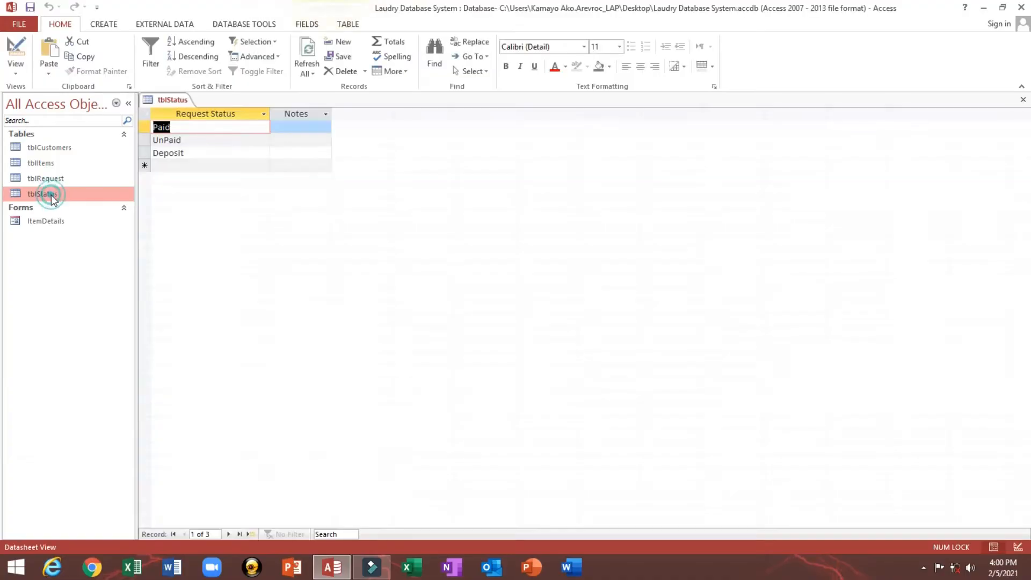
{"action": "left_click", "coordinate": [1023, 100]}
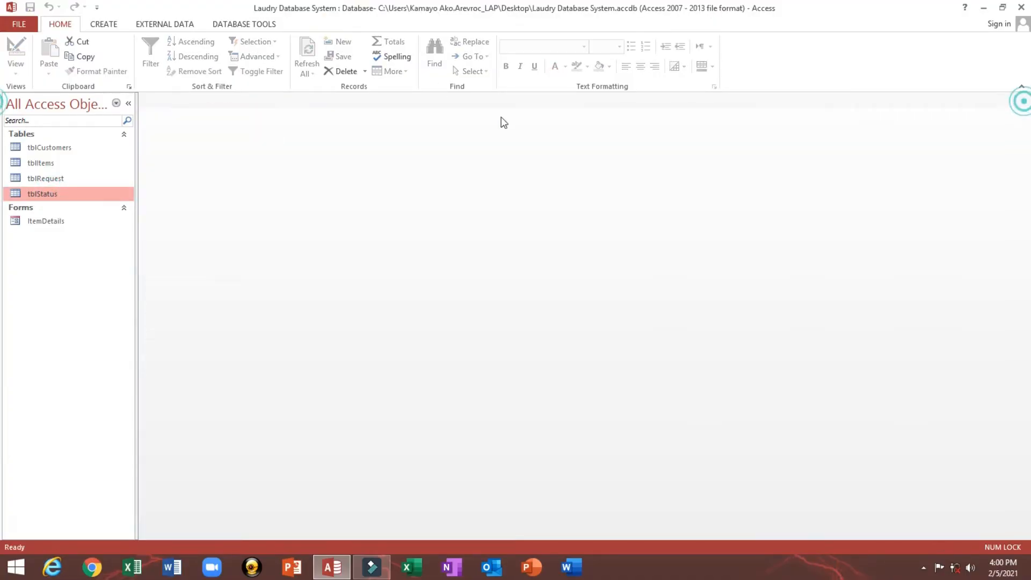
{"action": "left_click", "coordinate": [70, 183]}
{"action": "double_click", "coordinate": [80, 180]}
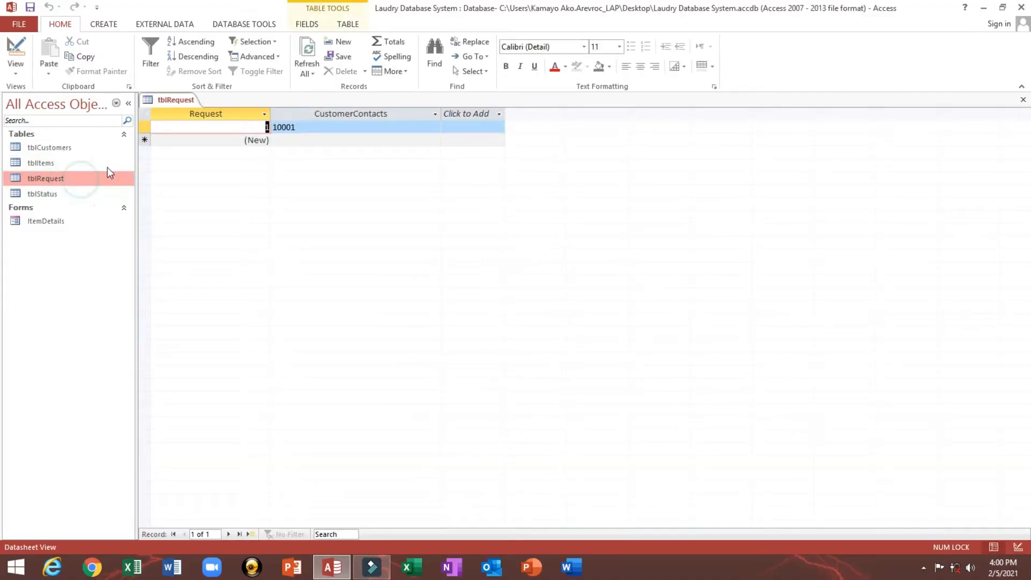
{"action": "left_click", "coordinate": [1022, 101]}
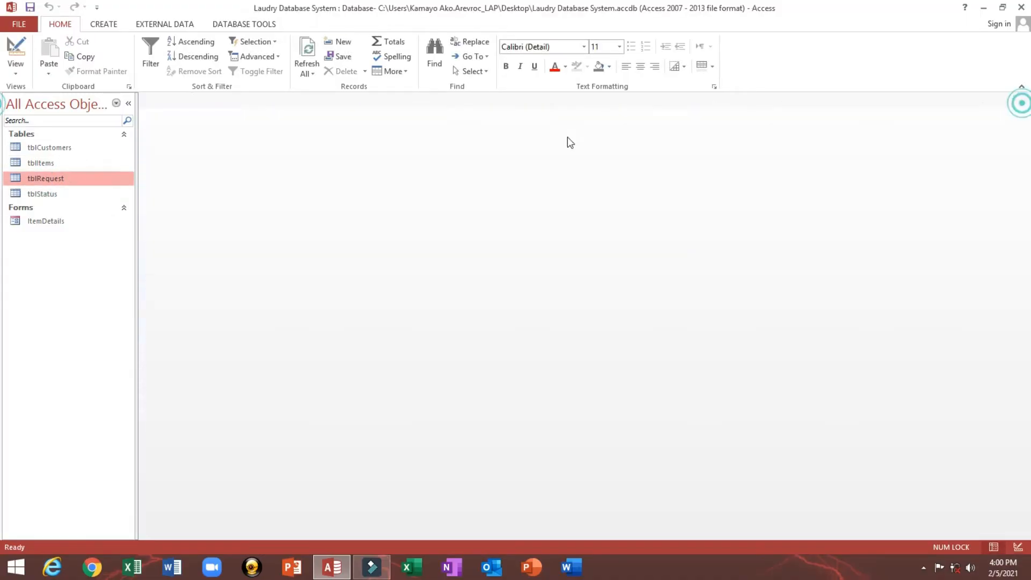
Rename the tblRequest table as tblRequestOLD
{"action": "left_click", "coordinate": [35, 179]}
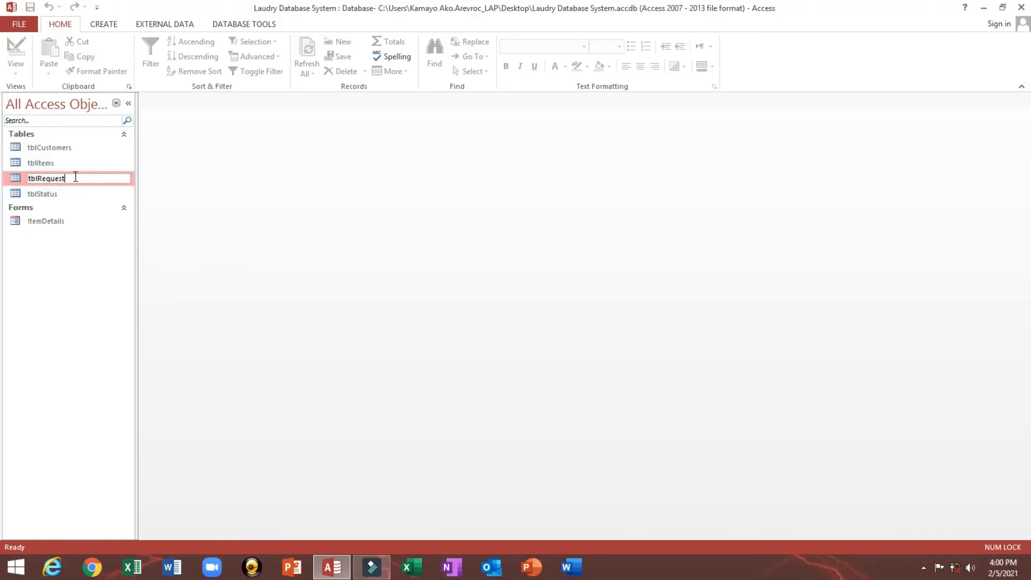
{"action": "key", "text": "Caps_Lock"}
{"action": "type", "text": "OLD"}
{"action": "key", "text": "Return"}
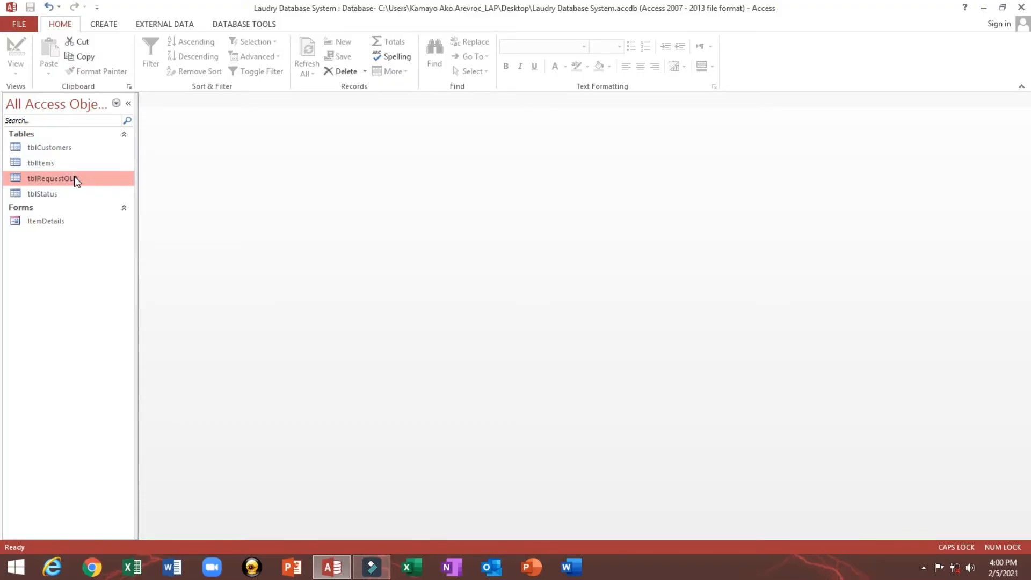
Create a new design query without adding any tables, and clear the default SELECT statement in SQL view
{"action": "left_click", "coordinate": [104, 24]}
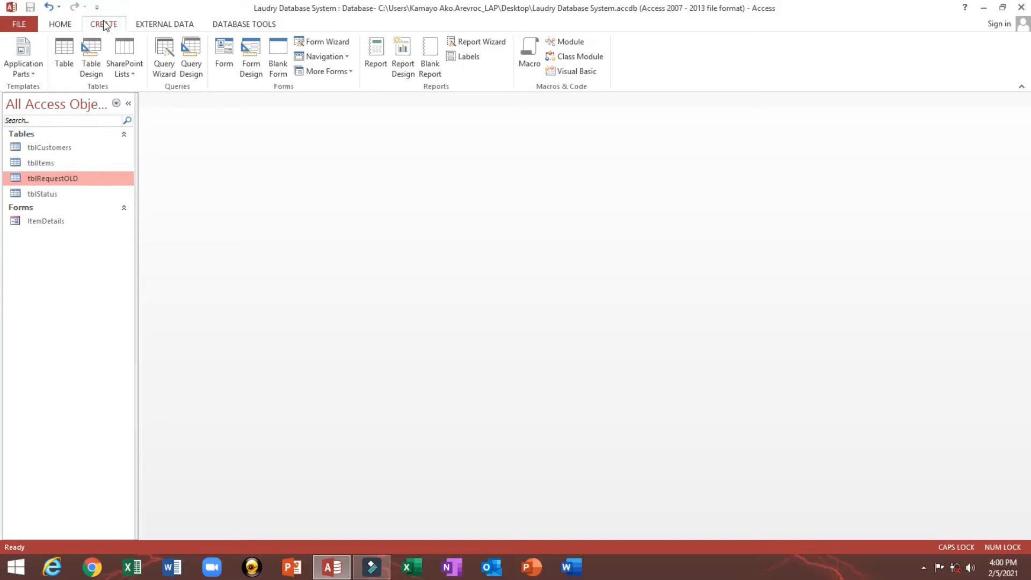
{"action": "left_click", "coordinate": [191, 51]}
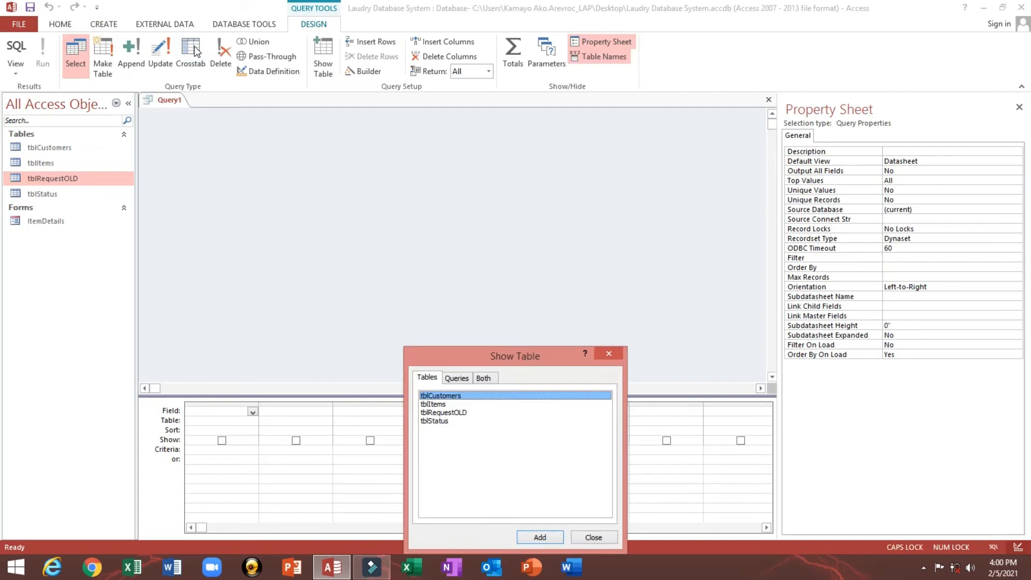
{"action": "left_click", "coordinate": [607, 538]}
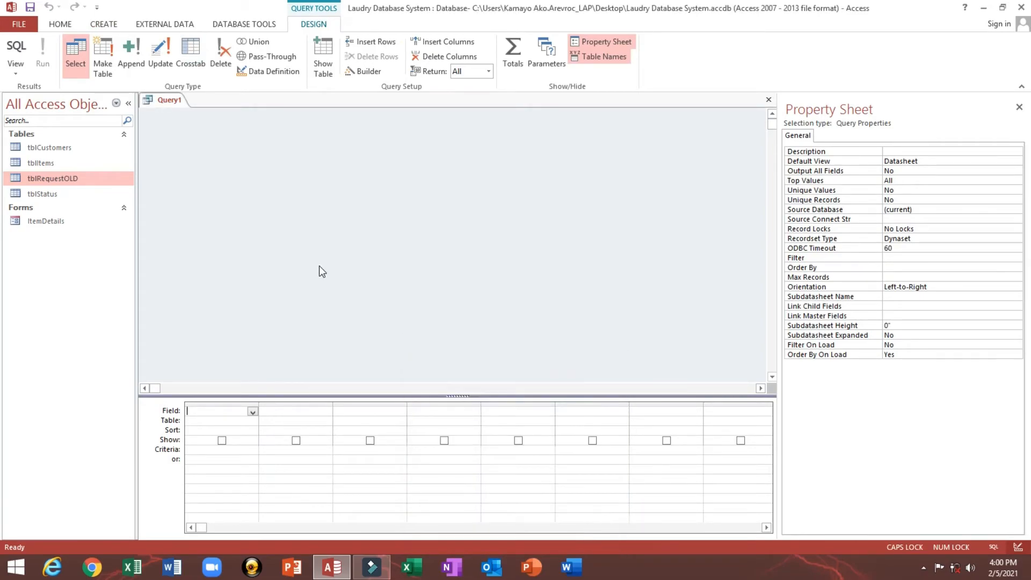
{"action": "left_click", "coordinate": [18, 49]}
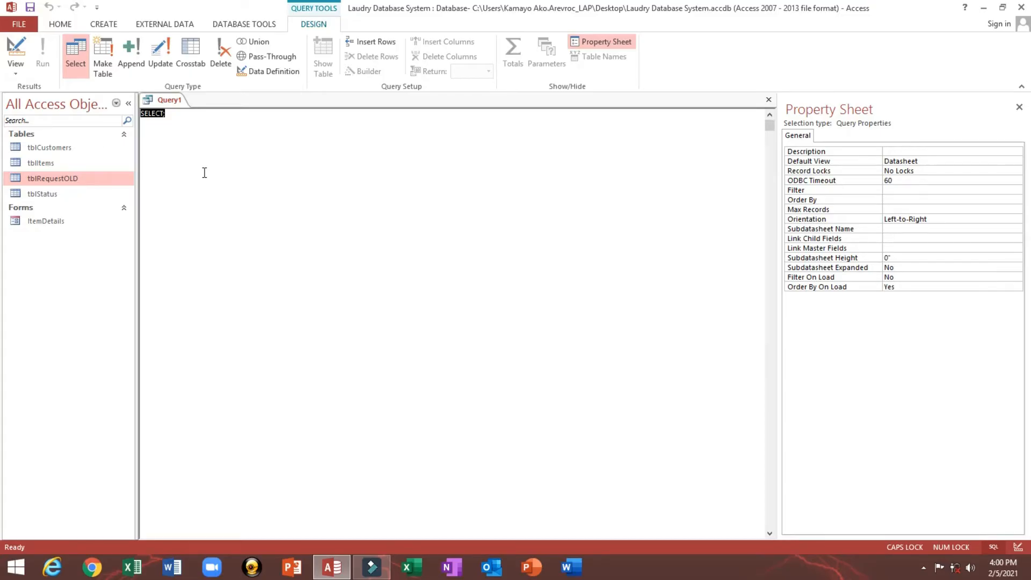
{"action": "key", "text": "Delete"}
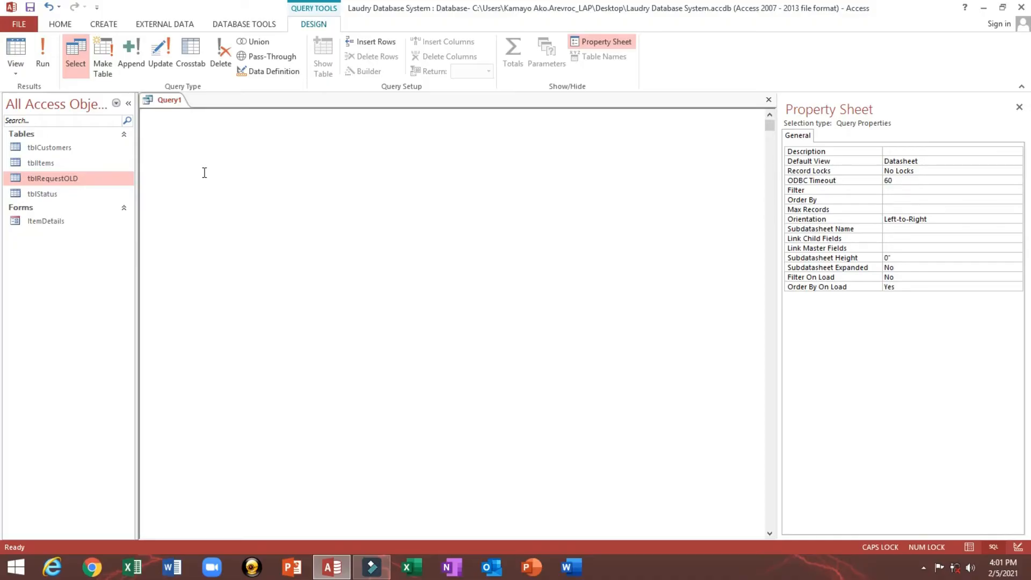
Begin the SQL statement with CREATE TABLE tblRequest
{"action": "type", "text": "CREATE TABLE"}
{"action": "key", "text": "Caps_Lock"}
{"action": "type", "text": "tblRequ"}
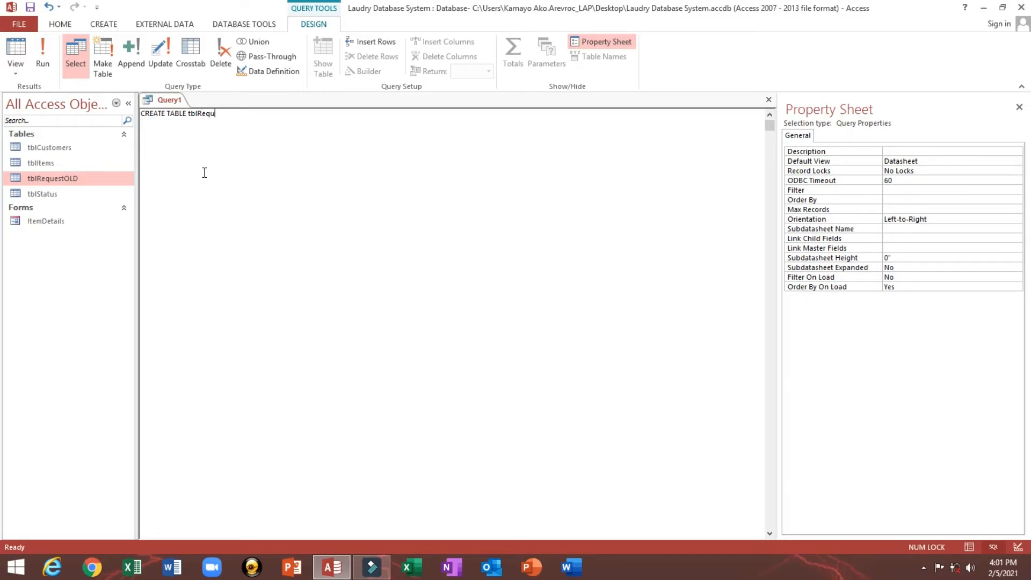
{"action": "type", "text": "est"}
Define the field RequestNumber Counter(100001,1), inside the parentheses of the CREATE TABLE statement
{"action": "type", "text": "Reques"}
{"action": "type", "text": "t"}
{"action": "type", "text": "Number"}
{"action": "type", "text": "C"}
{"action": "type", "text": "ounter"}
{"action": "type", "text": "(1"}
{"action": "type", "text": "00"}
{"action": "type", "text": "00"}
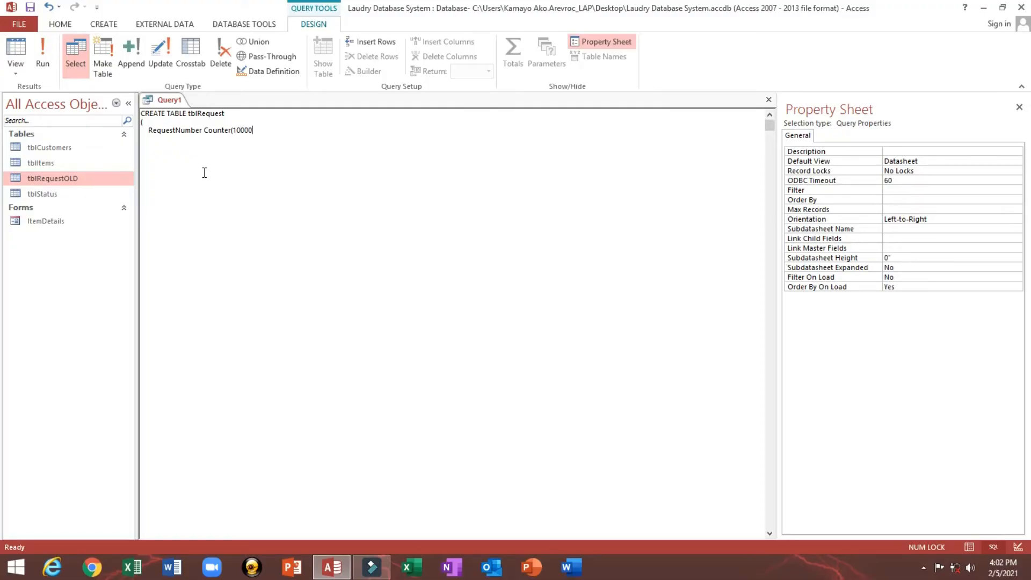
{"action": "type", "text": "1"}
{"action": "type", "text": ","}
{"action": "type", "text": "1), "}
Add the line Constraint PK_tblRequest Primary Key(RequestNumber) and end the SQL statement with );
{"action": "type", "text": "  Const"}
{"action": "type", "text": "raint"}
{"action": "key", "text": "Caps_Lock"}
{"action": "type", "text": "t PK_"}
{"action": "key", "text": "Caps_Lock"}
{"action": "type", "text": "tblRequest"}
{"action": "type", "text": "Prim"}
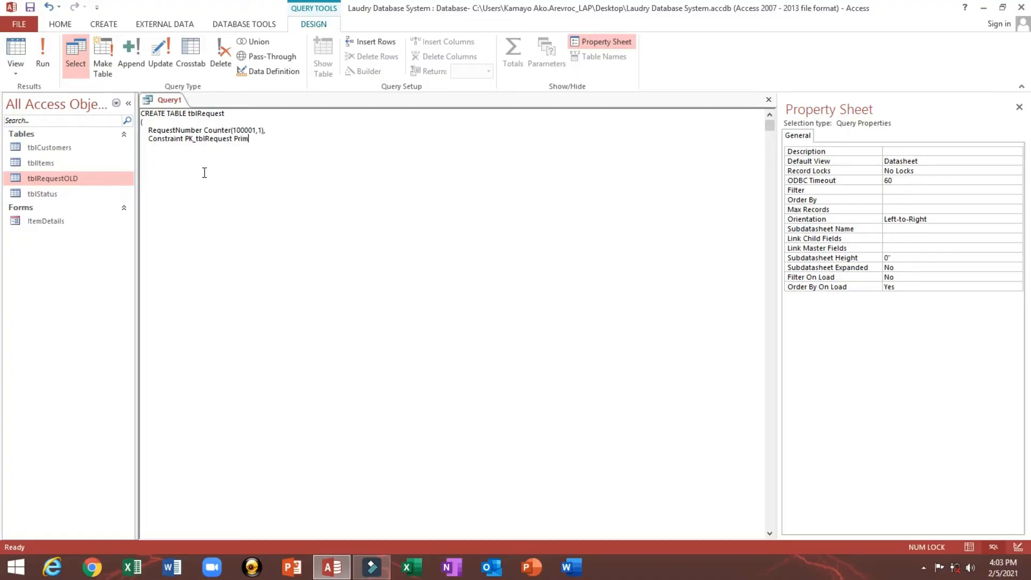
{"action": "type", "text": "ary Key"}
{"action": "type", "text": "(RequestNumber"}
Review the finished SQL statement, checking the table name tblRequest and the counter's starting value
{"action": "left_click", "coordinate": [142, 113]}
{"action": "left_click_drag", "start_coordinate": [141, 113], "coordinate": [177, 175]}
{"action": "left_click", "coordinate": [199, 184]}
{"action": "left_click_drag", "start_coordinate": [188, 113], "coordinate": [233, 112]}
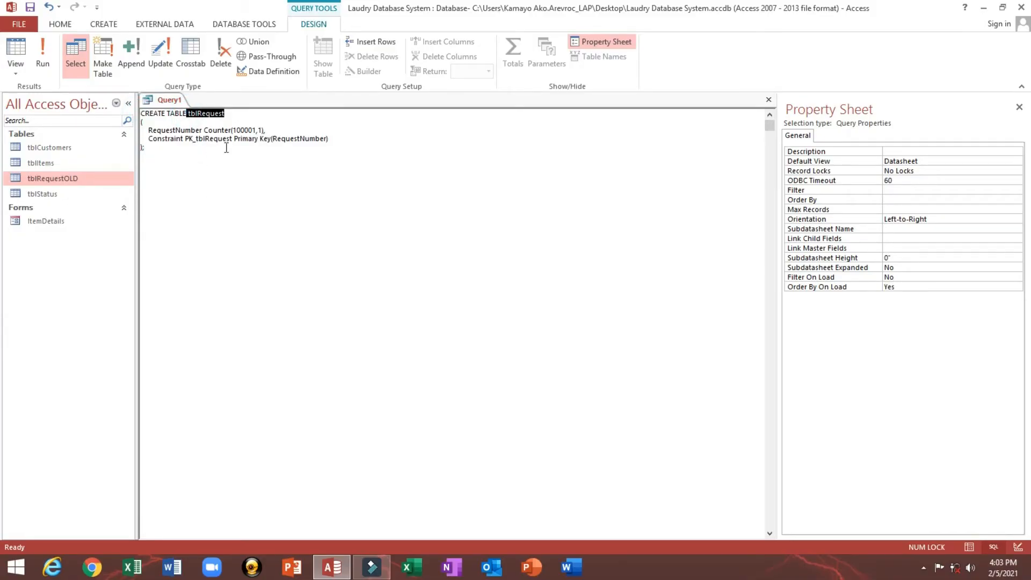
{"action": "left_click", "coordinate": [217, 179]}
{"action": "left_click_drag", "start_coordinate": [233, 130], "coordinate": [257, 135]}
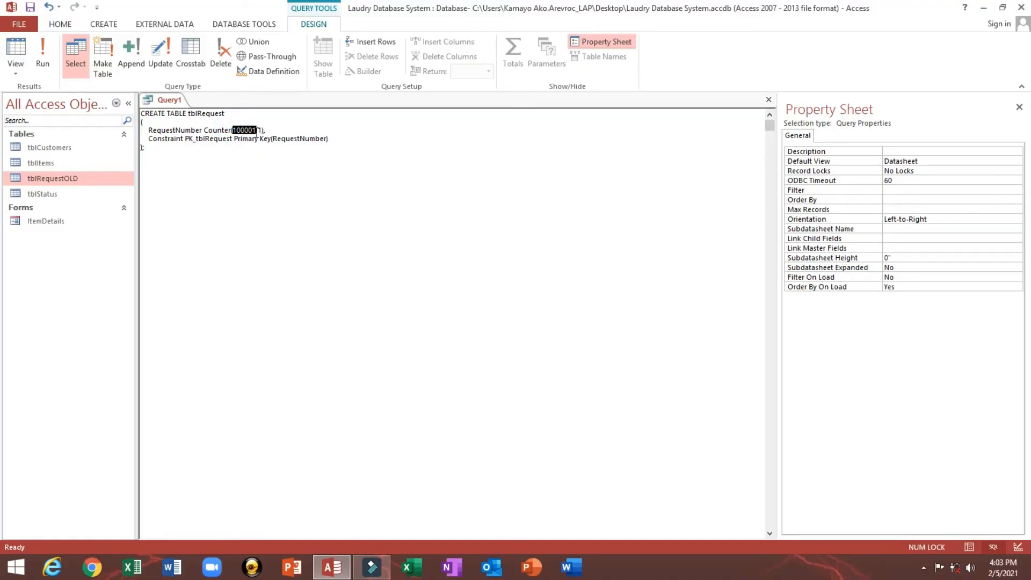
{"action": "left_click", "coordinate": [251, 153]}
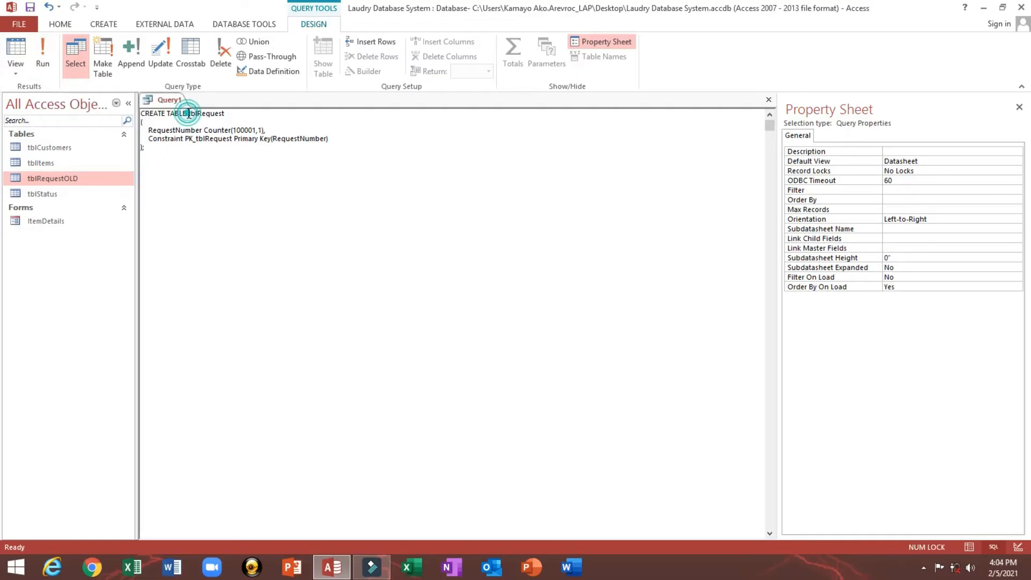
{"action": "left_click_drag", "start_coordinate": [189, 113], "coordinate": [230, 113]}
{"action": "left_click", "coordinate": [146, 166]}
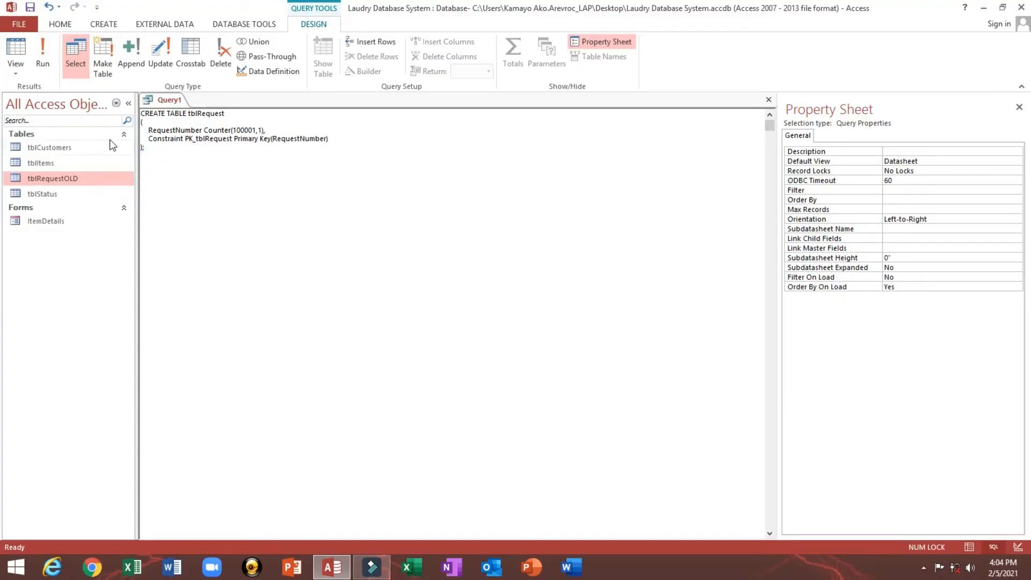
Run the query to create the tblRequest table, and close it saved as Query1
{"action": "left_click", "coordinate": [43, 53]}
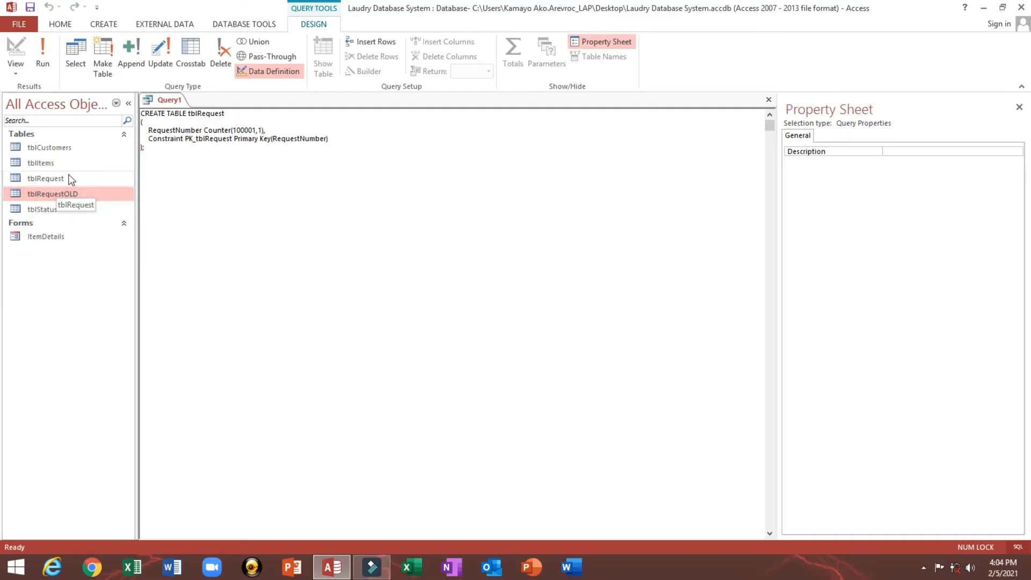
{"action": "left_click", "coordinate": [56, 179]}
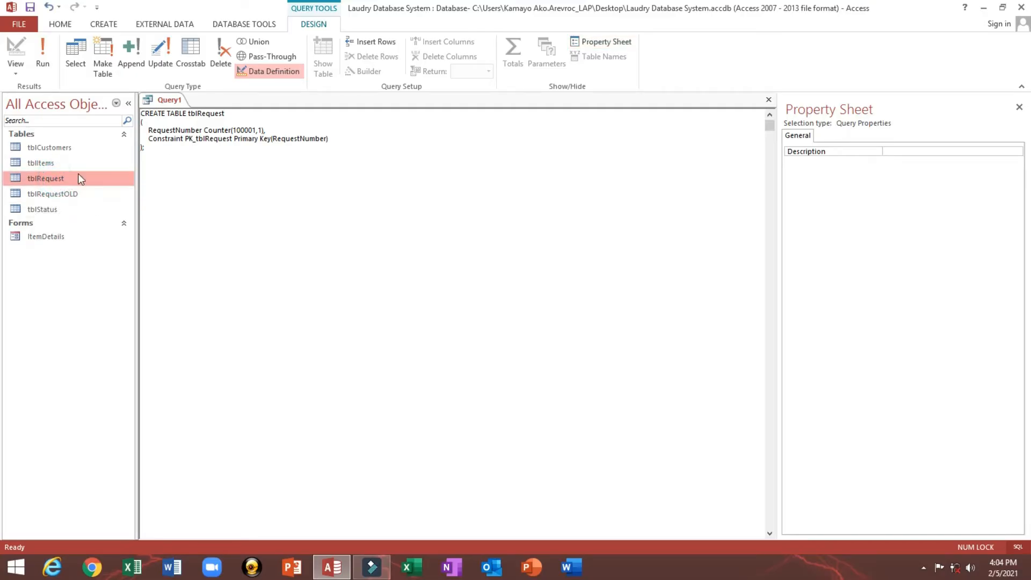
{"action": "left_click", "coordinate": [769, 100]}
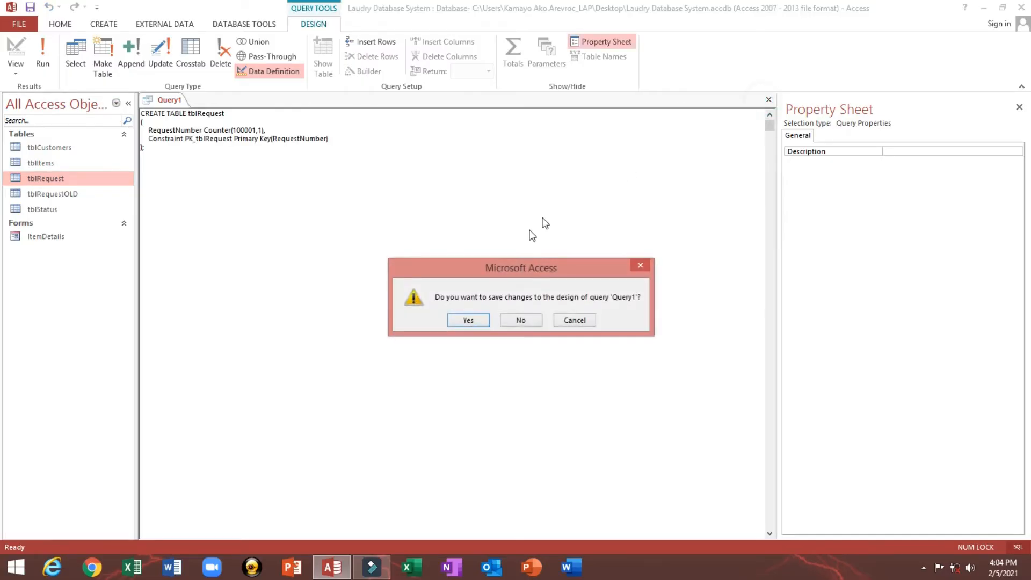
{"action": "left_click", "coordinate": [467, 321]}
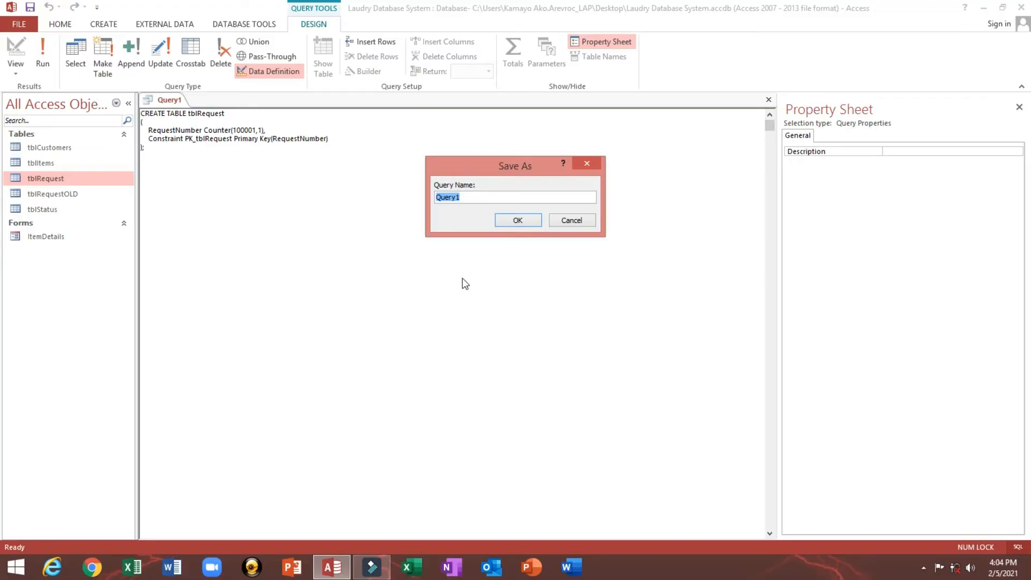
{"action": "left_click", "coordinate": [517, 219]}
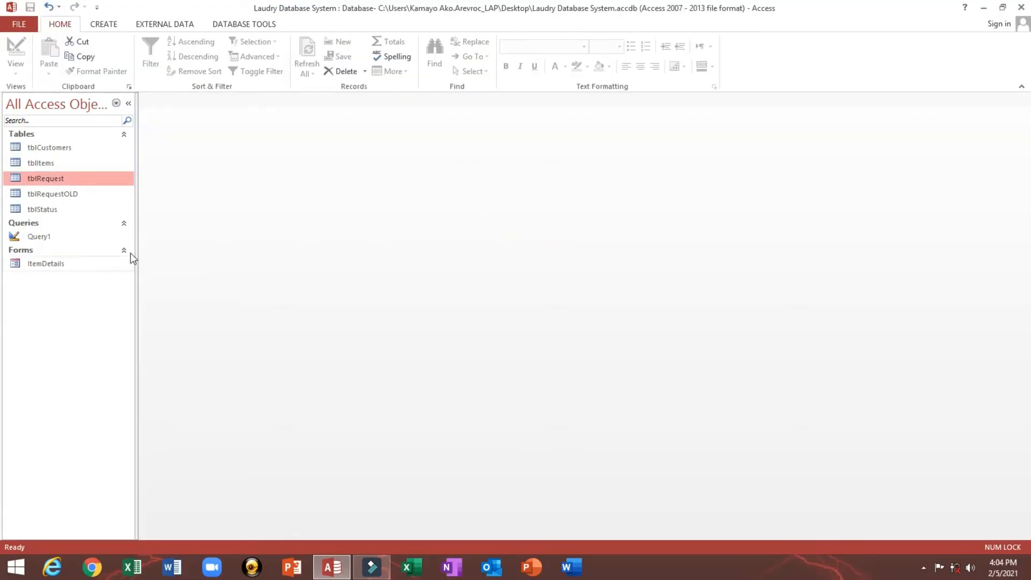
Open the new tblRequest table in Design View at the first empty field row
{"action": "left_click", "coordinate": [39, 240]}
{"action": "left_click", "coordinate": [47, 178]}
{"action": "right_click", "coordinate": [57, 179]}
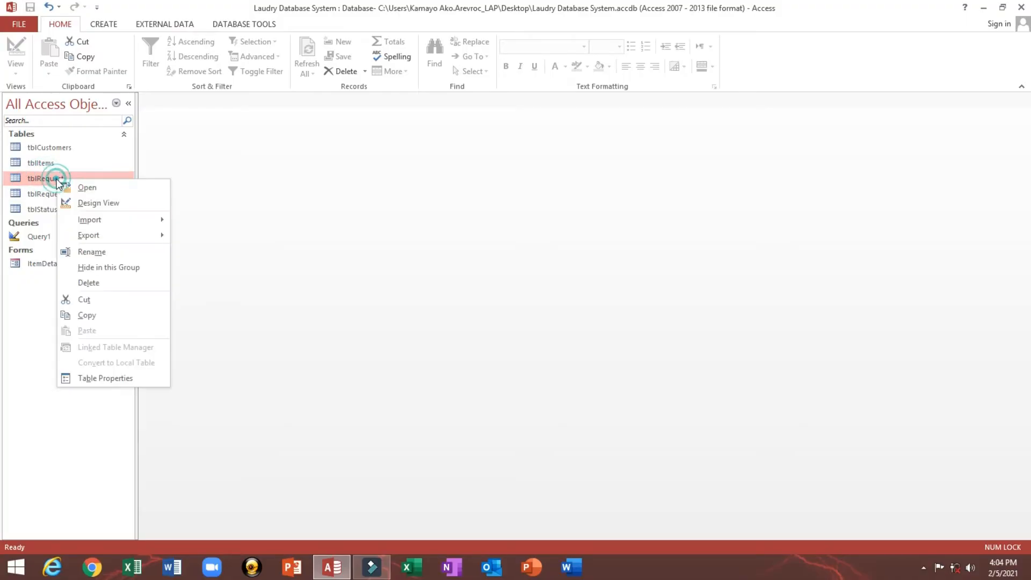
{"action": "left_click", "coordinate": [84, 203]}
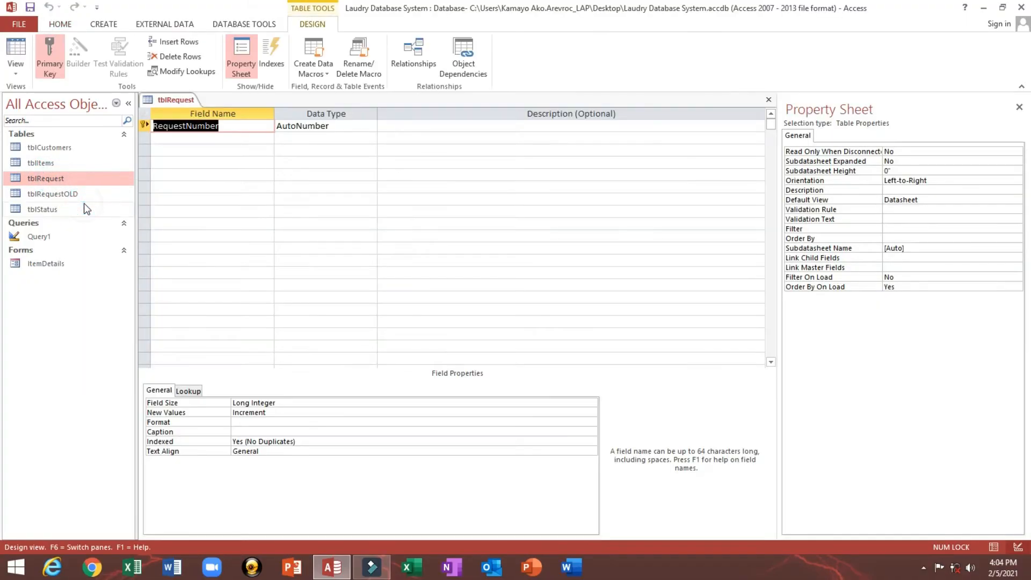
{"action": "left_click", "coordinate": [168, 141]}
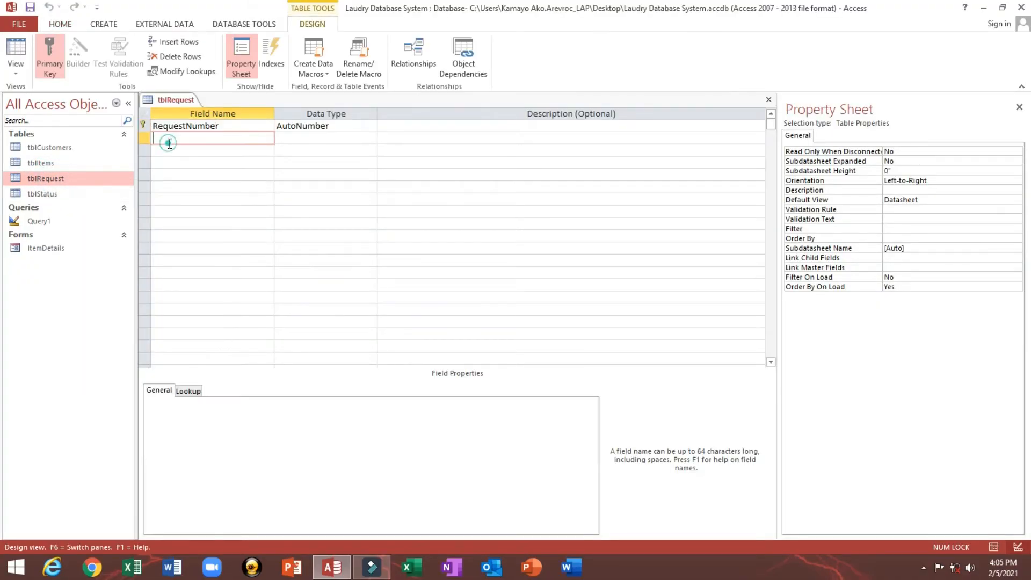
Close the database and move the Laudry Database System file to an open area of the desktop
{"action": "left_click", "coordinate": [1021, 7]}
{"action": "left_click", "coordinate": [479, 325]}
{"action": "left_click", "coordinate": [466, 320]}
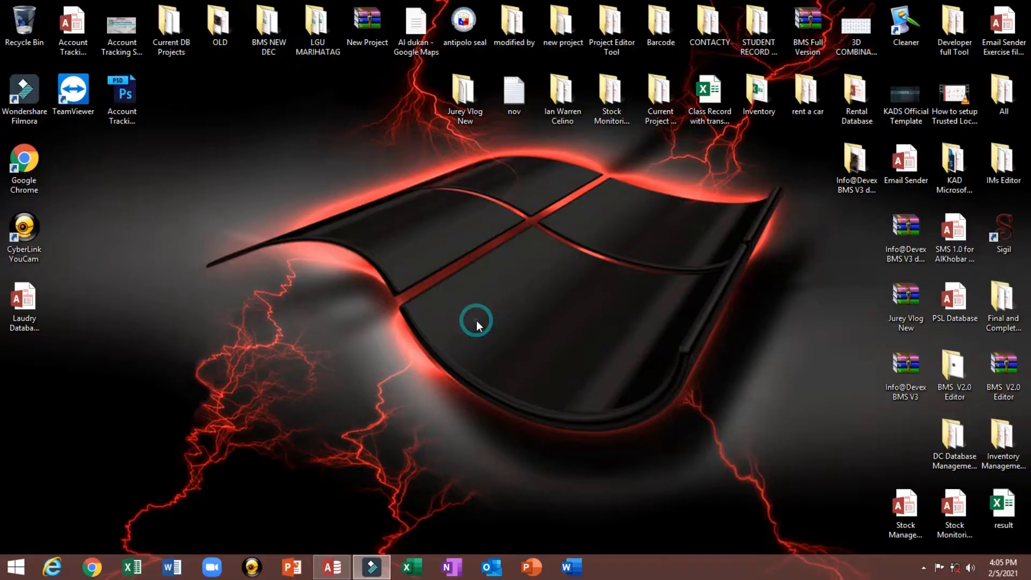
{"action": "left_click_drag", "start_coordinate": [24, 303], "coordinate": [257, 221]}
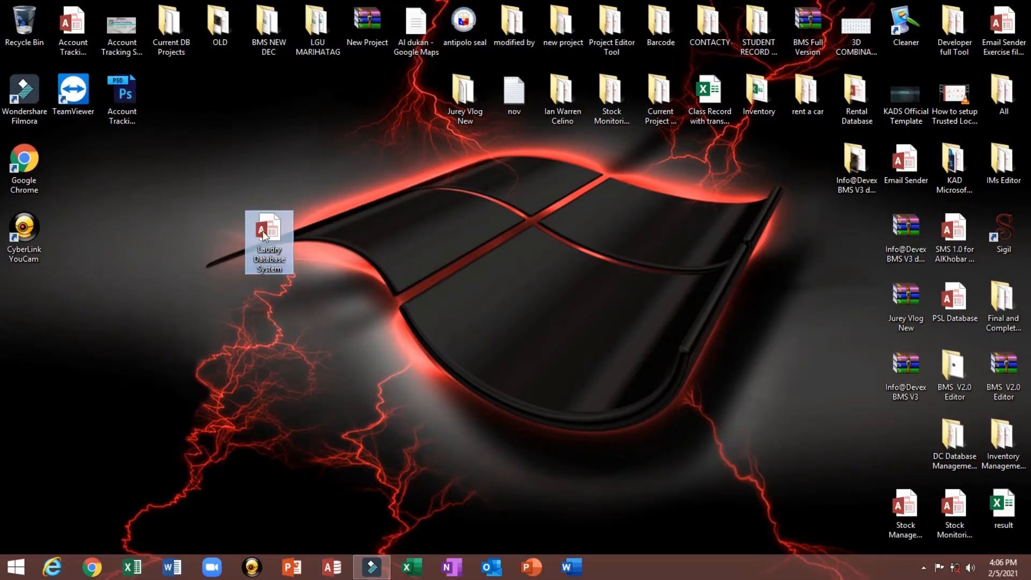
Place the duplicate database file below the original on the desktop, rename it tiral and open it
{"action": "left_click_drag", "start_coordinate": [28, 302], "coordinate": [328, 368]}
{"action": "key", "text": "F2"}
{"action": "type", "text": "tiral"}
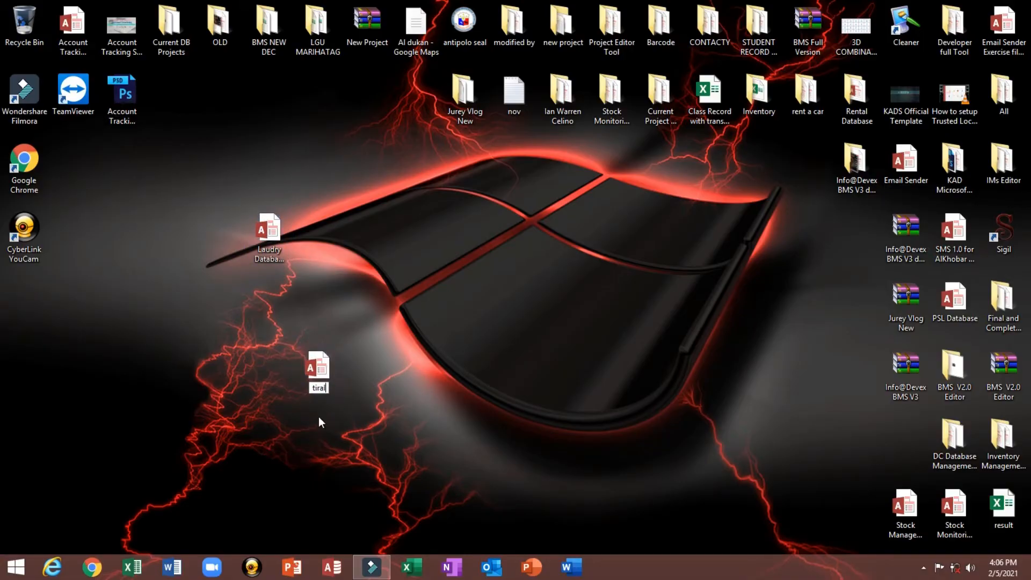
{"action": "key", "text": "Return"}
{"action": "key", "text": "Return"}
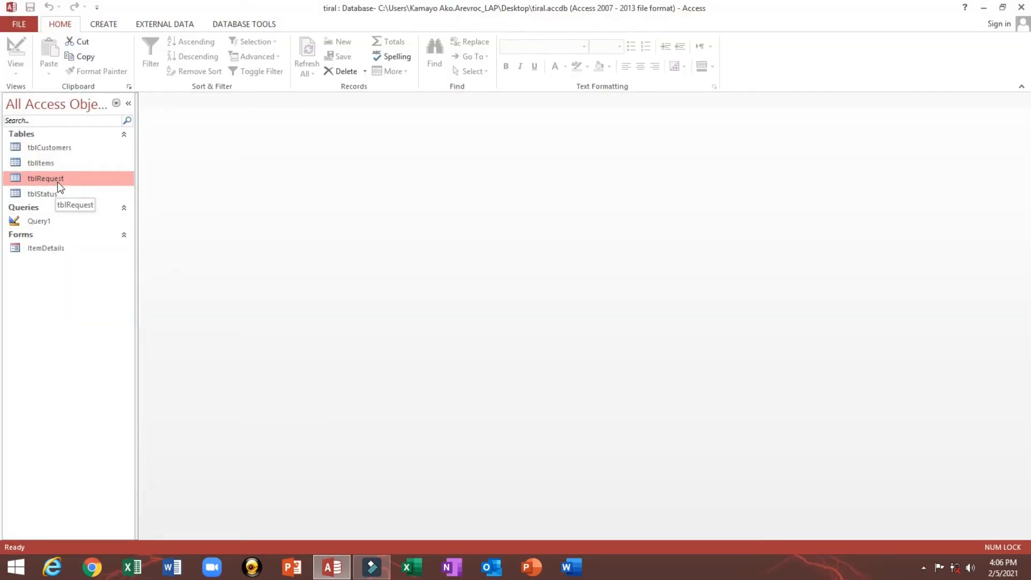
Add a Short Text field named CustomerName below RequestNumber in the tblRequest design, and save the table on closing
{"action": "right_click", "coordinate": [58, 183]}
{"action": "left_click", "coordinate": [71, 204]}
{"action": "left_click", "coordinate": [181, 146]}
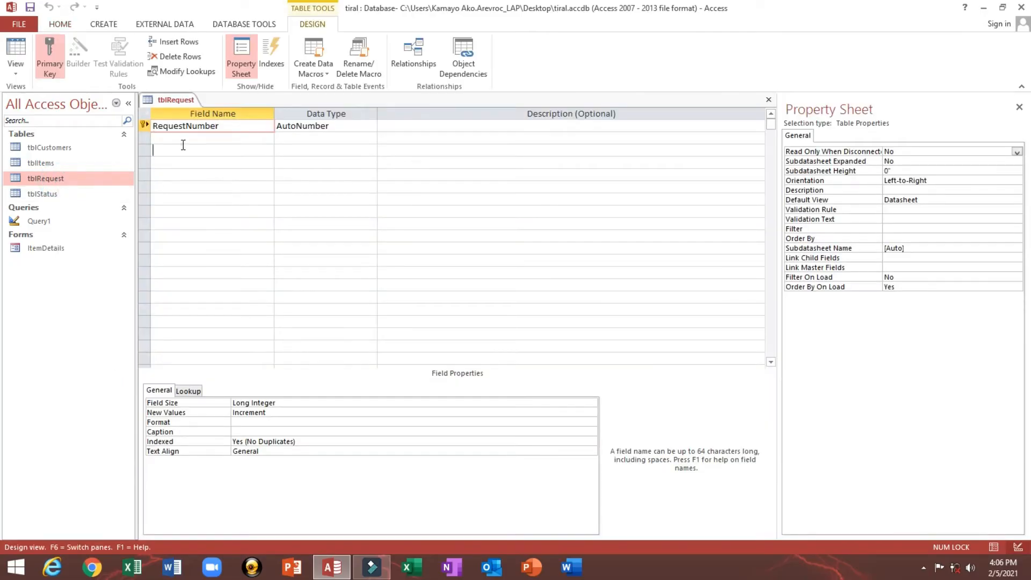
{"action": "left_click", "coordinate": [172, 134]}
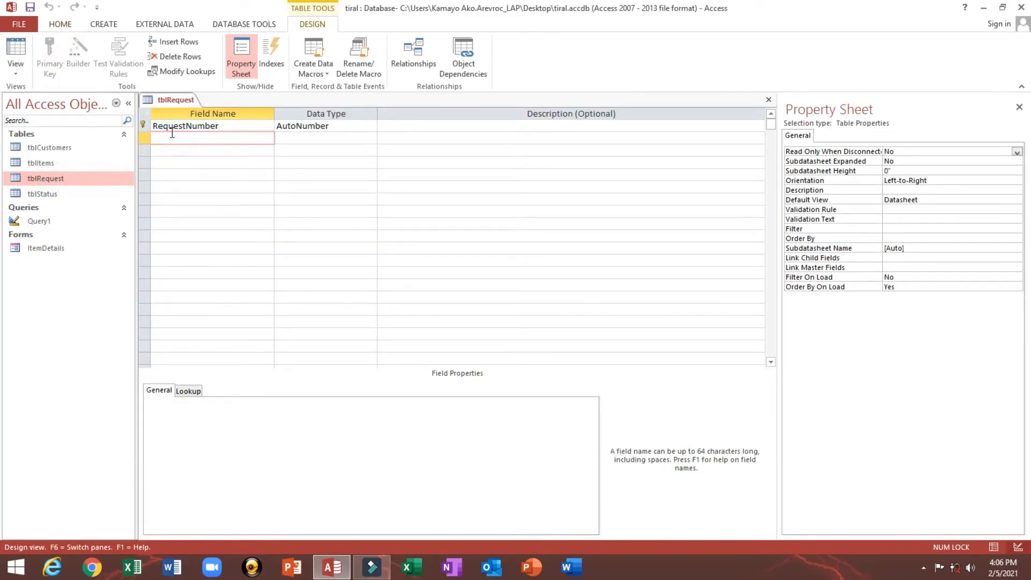
{"action": "type", "text": "CustomerName"}
{"action": "key", "text": "Tab"}
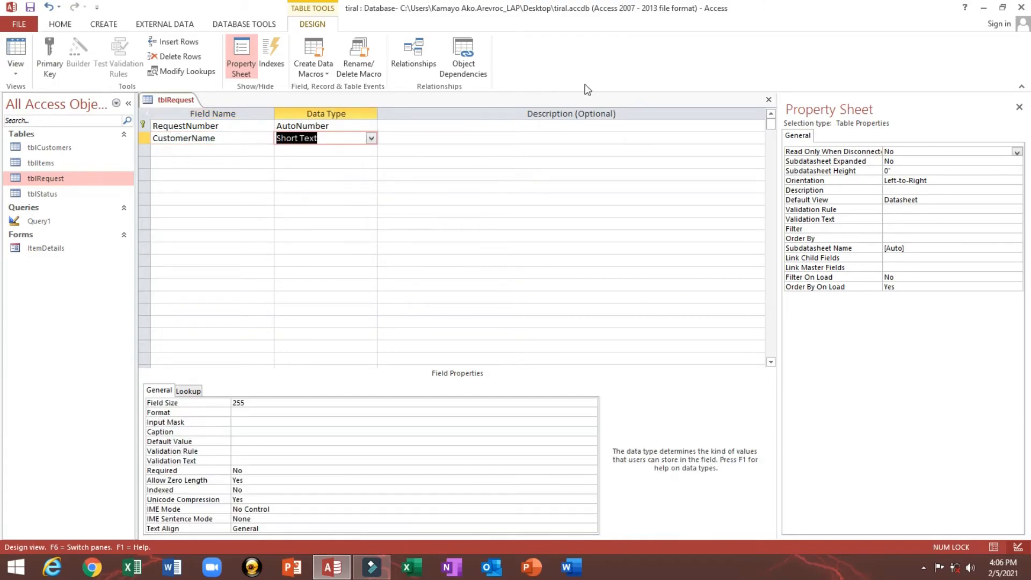
{"action": "left_click", "coordinate": [769, 98]}
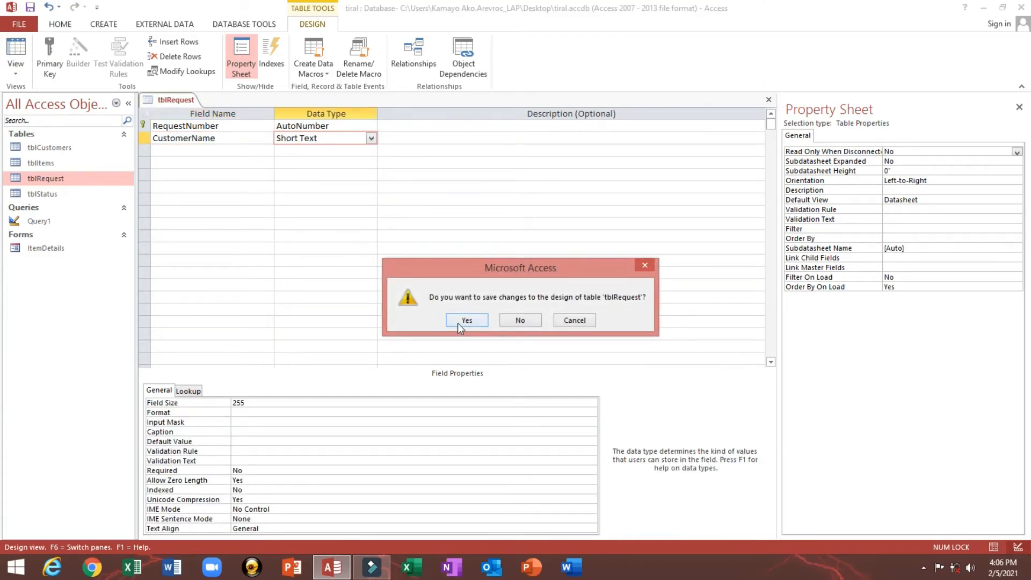
{"action": "left_click", "coordinate": [465, 320]}
Open tblRequest in Datasheet View, widen the CustomerName column and enter a customer's name as the first test record
{"action": "double_click", "coordinate": [71, 179]}
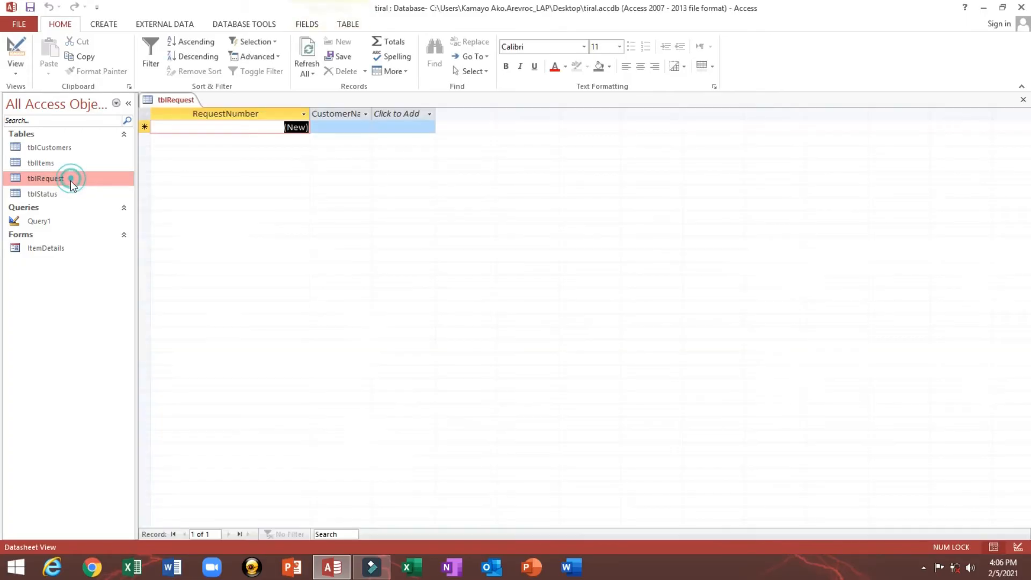
{"action": "double_click", "coordinate": [371, 113]}
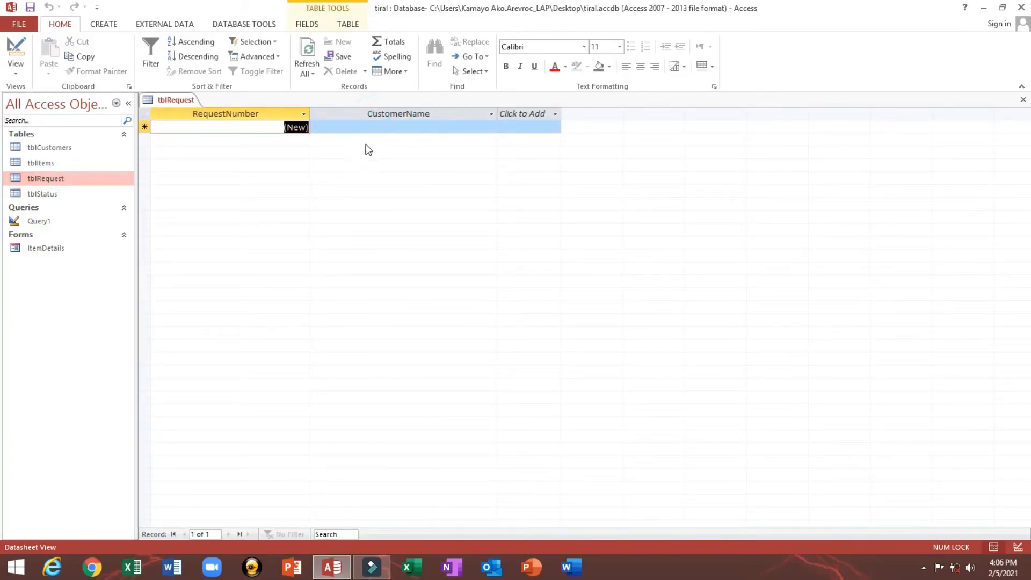
{"action": "left_click", "coordinate": [367, 123]}
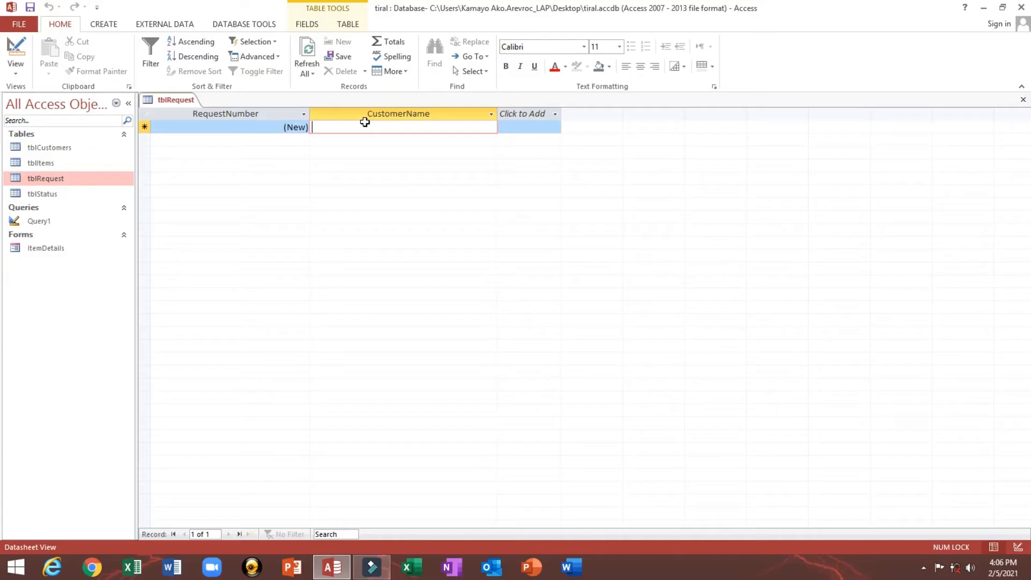
{"action": "type", "text": "reynaldo"}
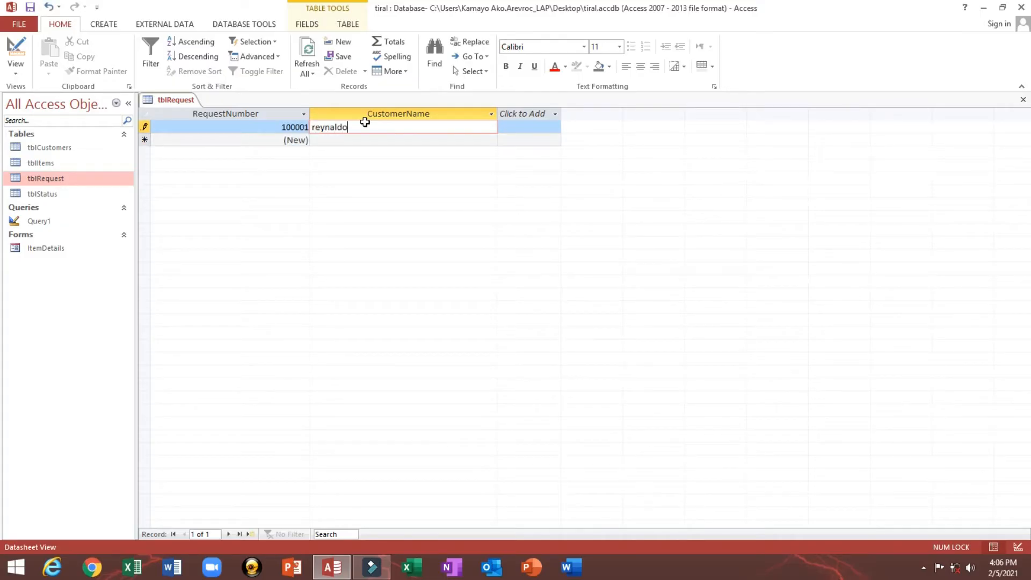
{"action": "key", "text": "Tab"}
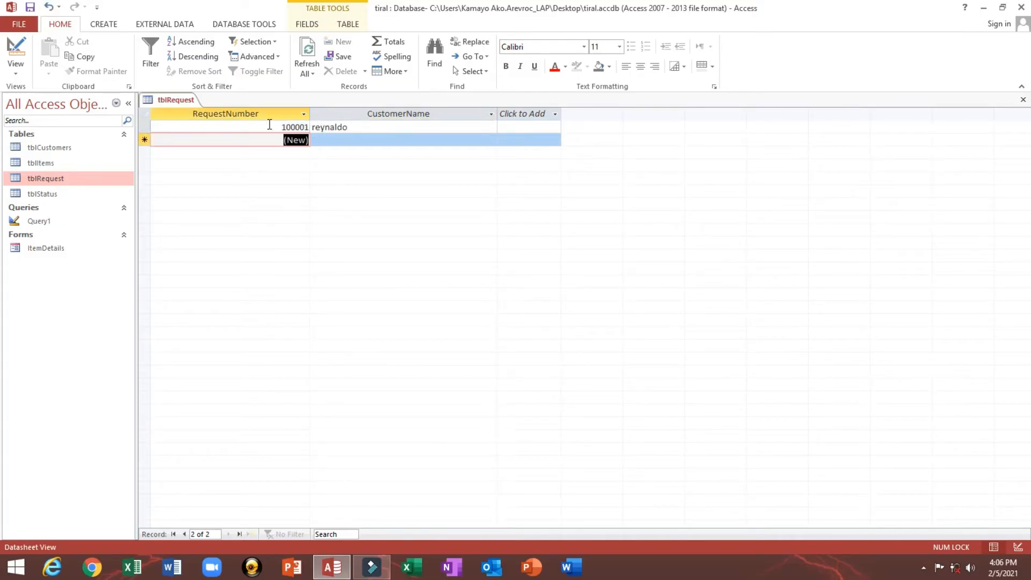
Enter two more test records in tblRequest, giving each a customer name and leaving RequestNumber to fill itself
{"action": "left_click_drag", "start_coordinate": [268, 127], "coordinate": [296, 131]}
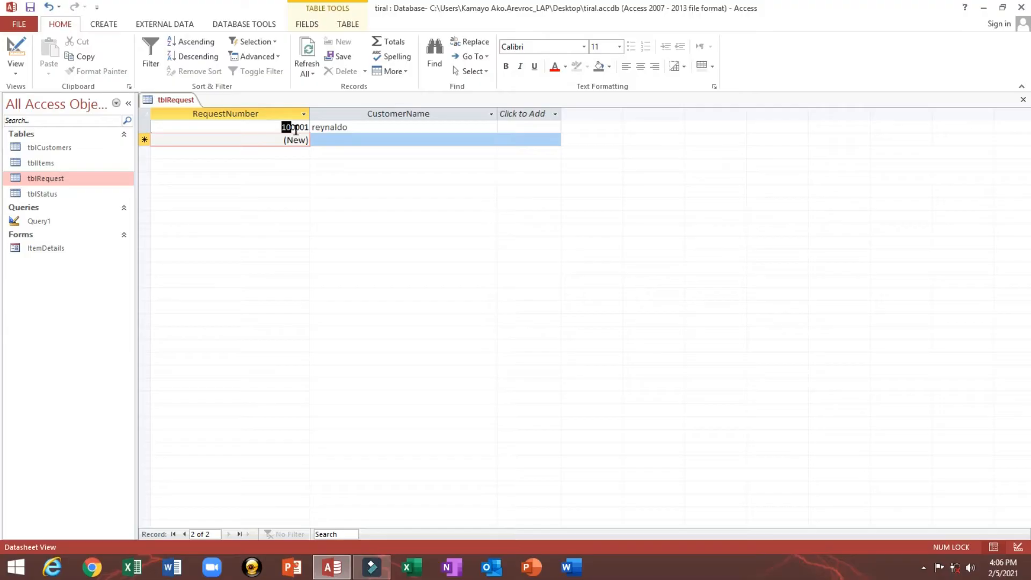
{"action": "left_click", "coordinate": [335, 139]}
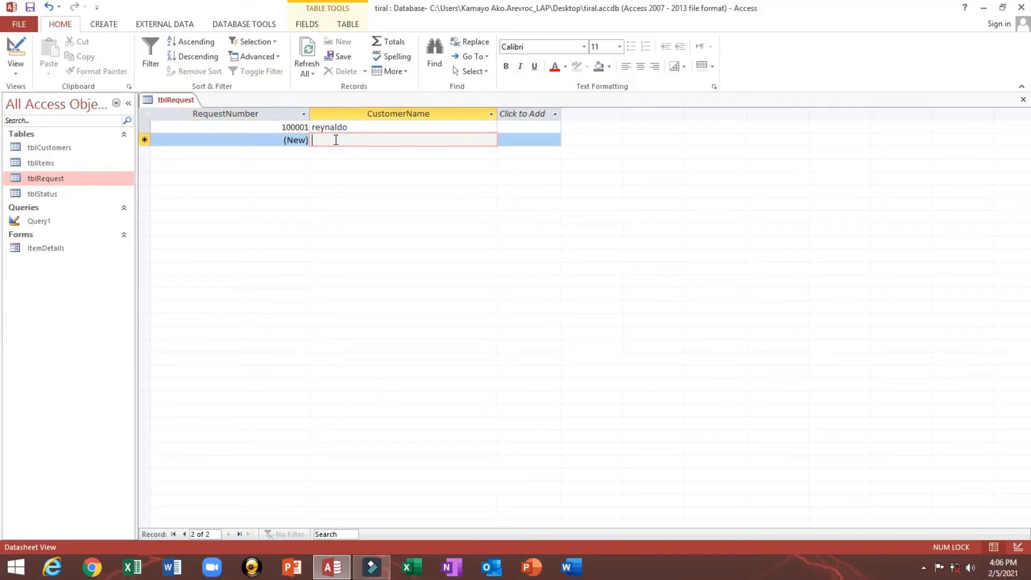
{"action": "type", "text": "Corvera"}
{"action": "key", "text": "Down"}
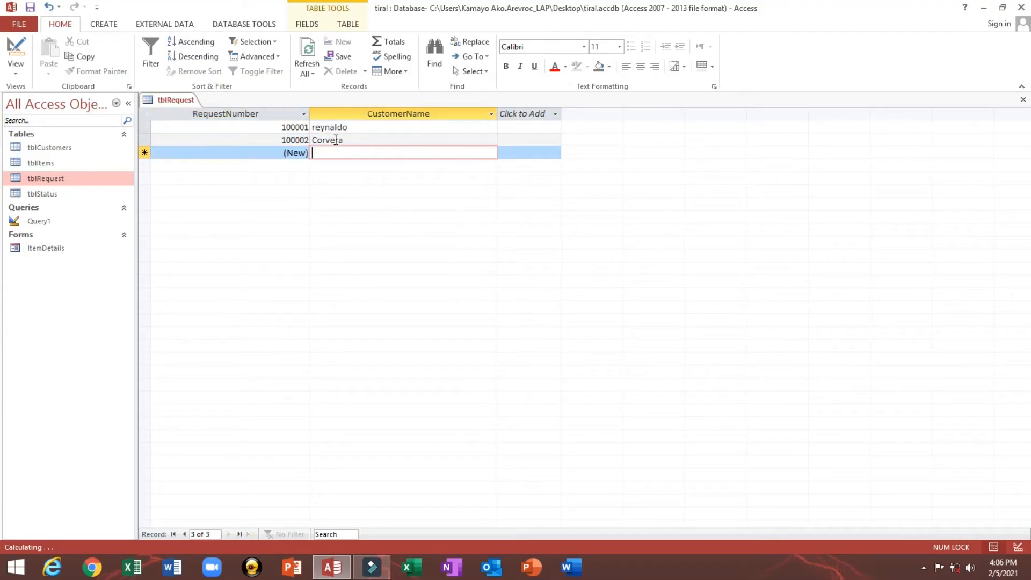
{"action": "type", "text": "Orbetra"}
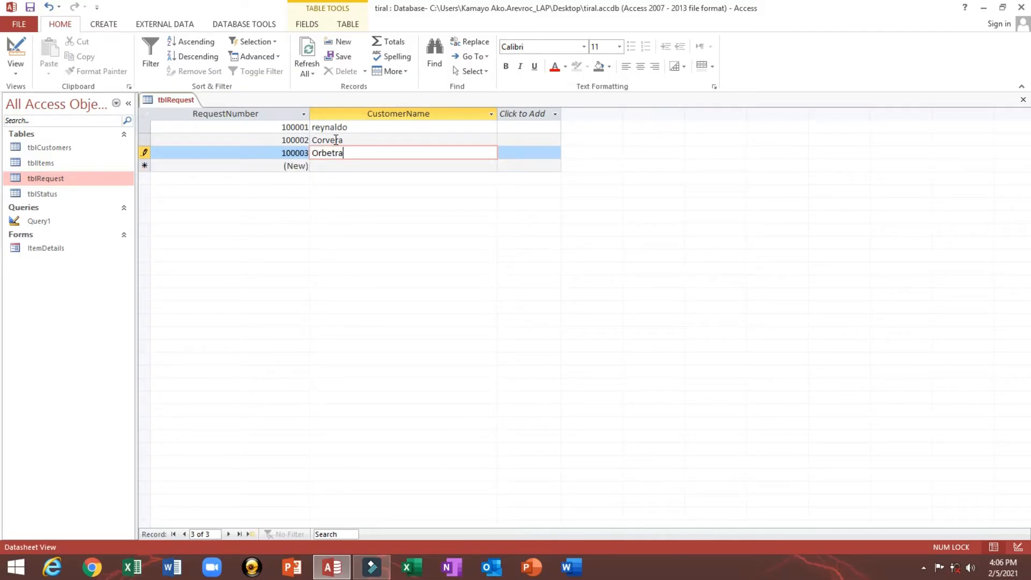
{"action": "key", "text": "Tab"}
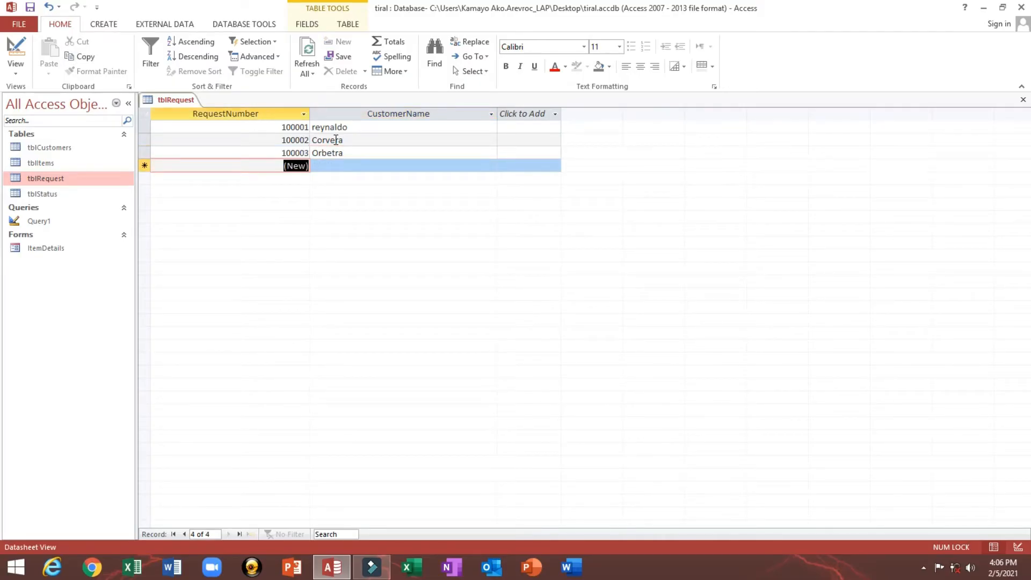
Review the CREATE TABLE statement of Query1 in Design View, and close both the query and tblRequest, saving the table's changes
{"action": "right_click", "coordinate": [47, 221]}
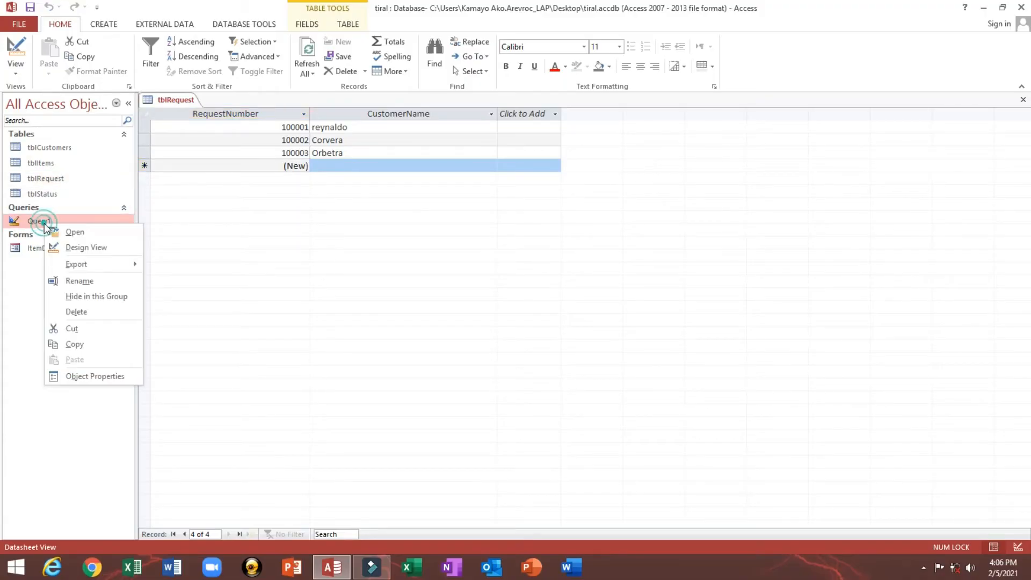
{"action": "left_click", "coordinate": [65, 247]}
{"action": "left_click", "coordinate": [195, 150]}
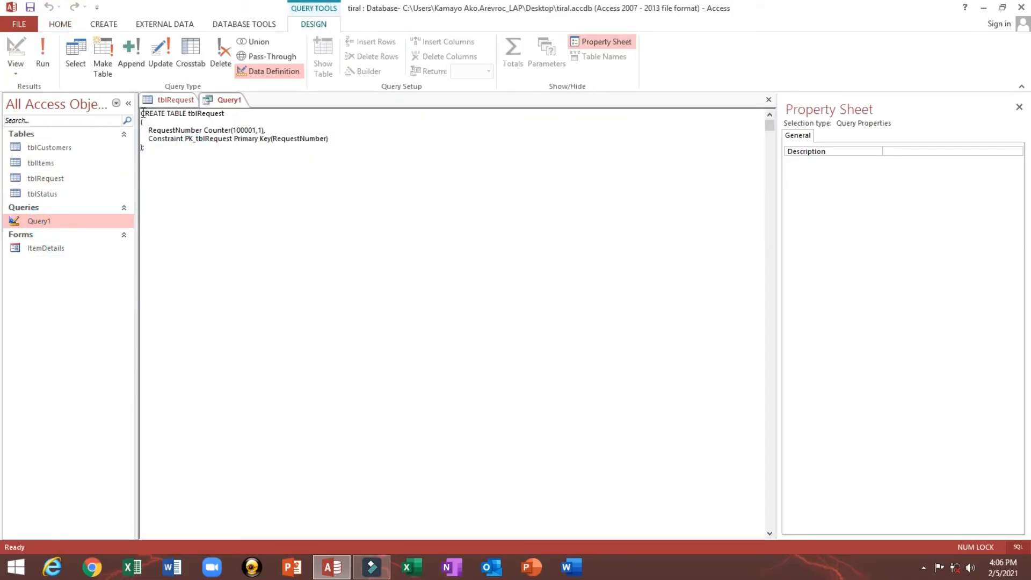
{"action": "left_click_drag", "start_coordinate": [141, 113], "coordinate": [321, 181]}
{"action": "left_click", "coordinate": [770, 100]}
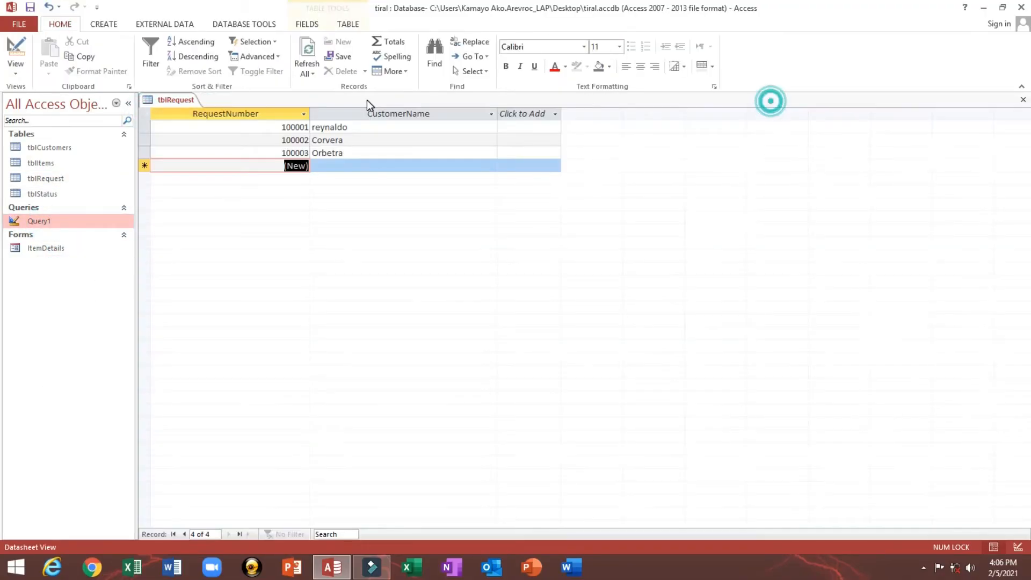
{"action": "left_click", "coordinate": [1023, 99]}
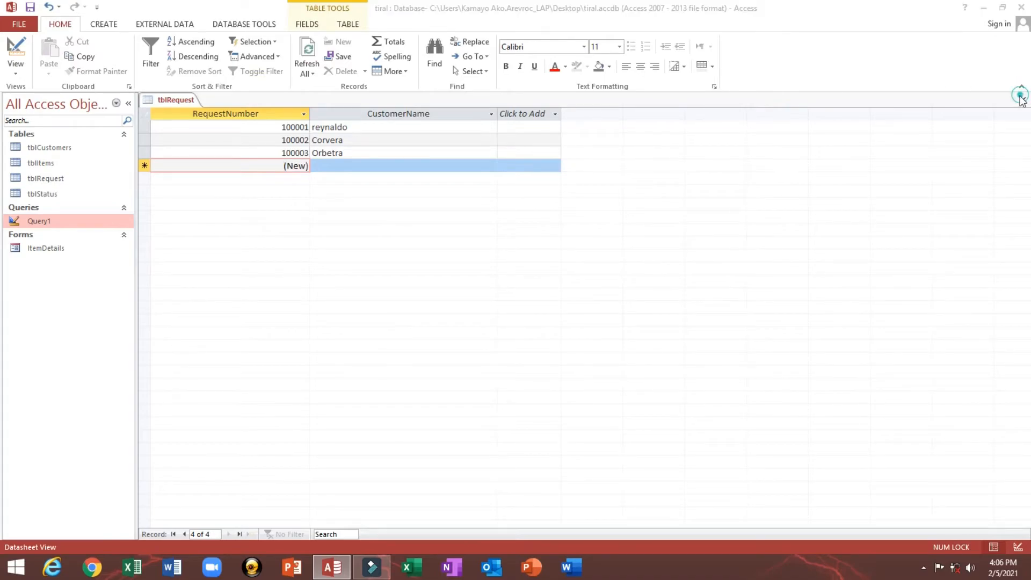
{"action": "left_click", "coordinate": [454, 321]}
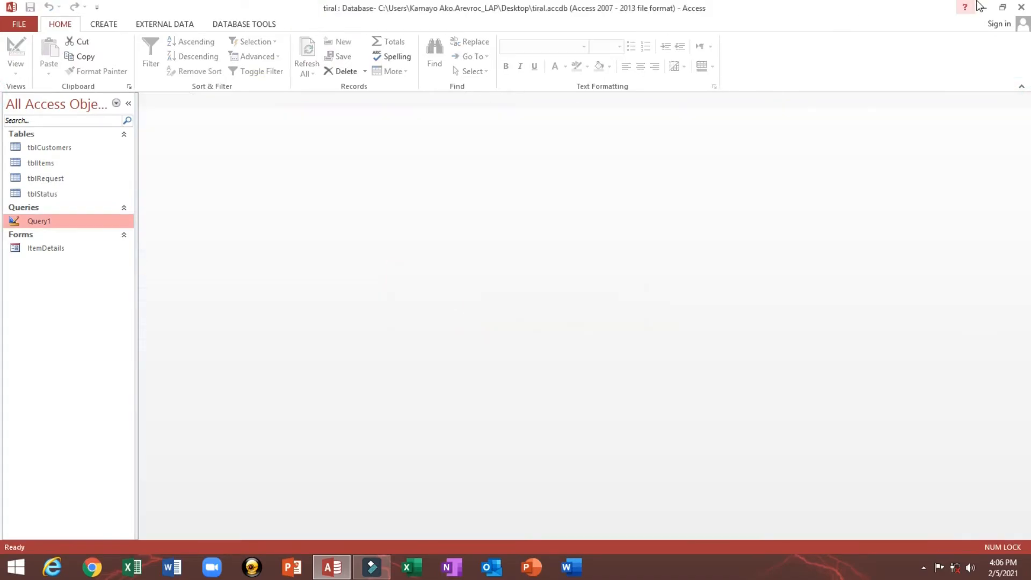
Close the tiral database, delete its file from the desktop and open the original Laudry Database System file
{"action": "left_click", "coordinate": [1021, 8]}
{"action": "left_click", "coordinate": [317, 370]}
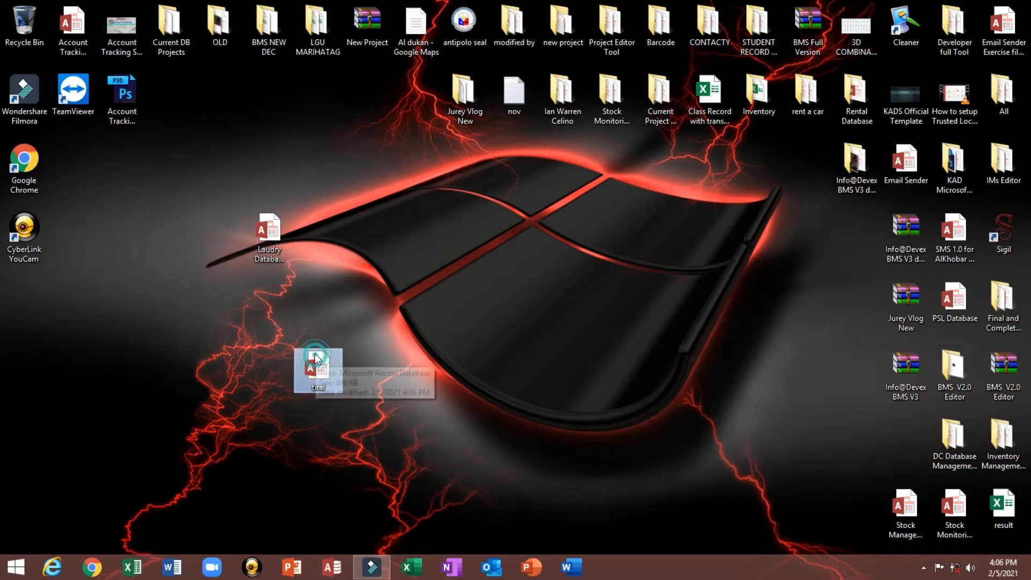
{"action": "key", "text": "Delete"}
{"action": "left_click", "coordinate": [273, 231]}
{"action": "double_click", "coordinate": [272, 232]}
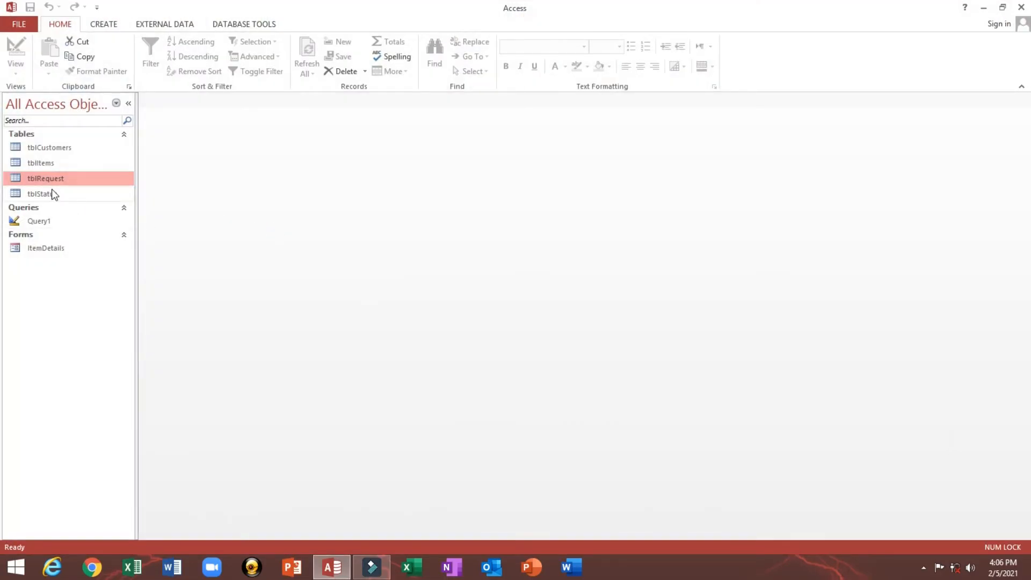
Open tblRequest in Design View and add a Short Text field named CustomerContacts below RequestNumber
{"action": "right_click", "coordinate": [53, 179]}
{"action": "left_click", "coordinate": [88, 206]}
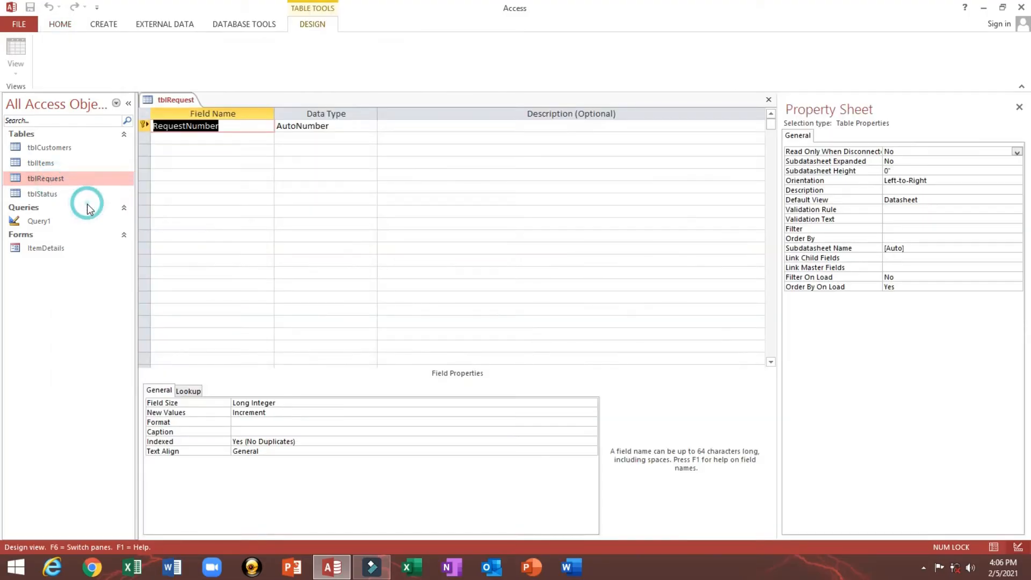
{"action": "left_click", "coordinate": [165, 139]}
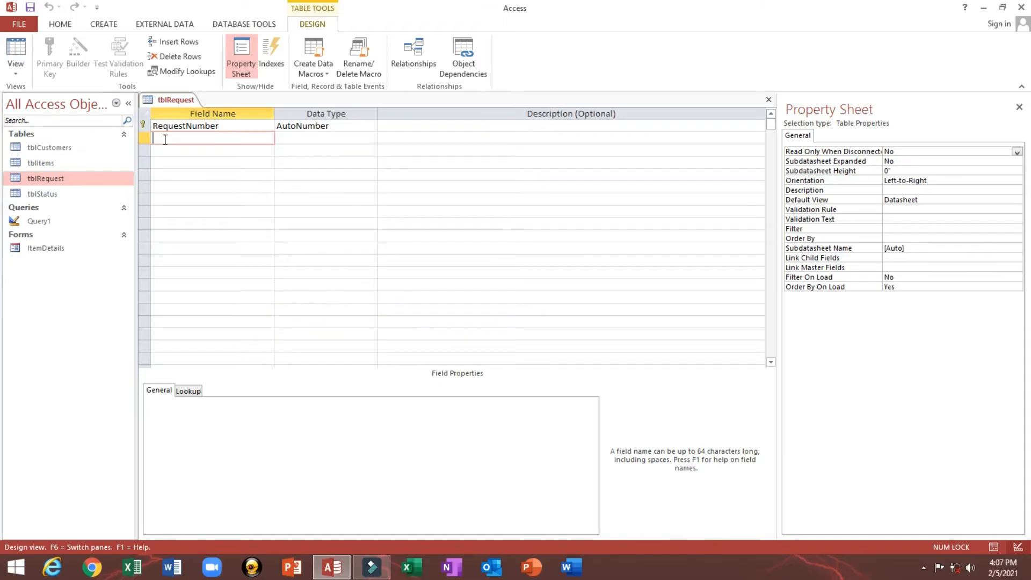
{"action": "type", "text": "CustomerContacts"}
{"action": "key", "text": "Tab"}
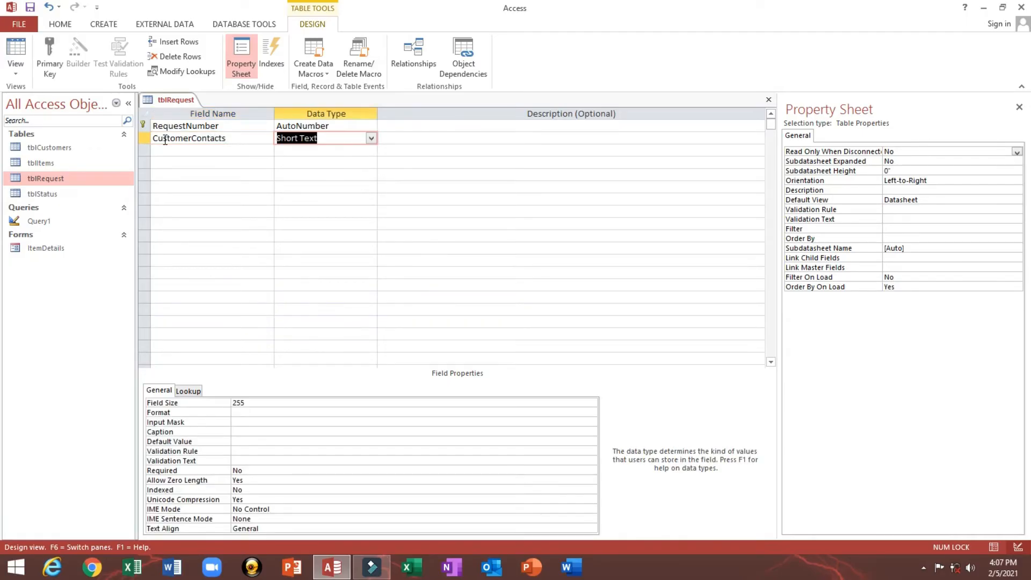
Set the field size of CustomerContacts to 50
{"action": "double_click", "coordinate": [253, 402]}
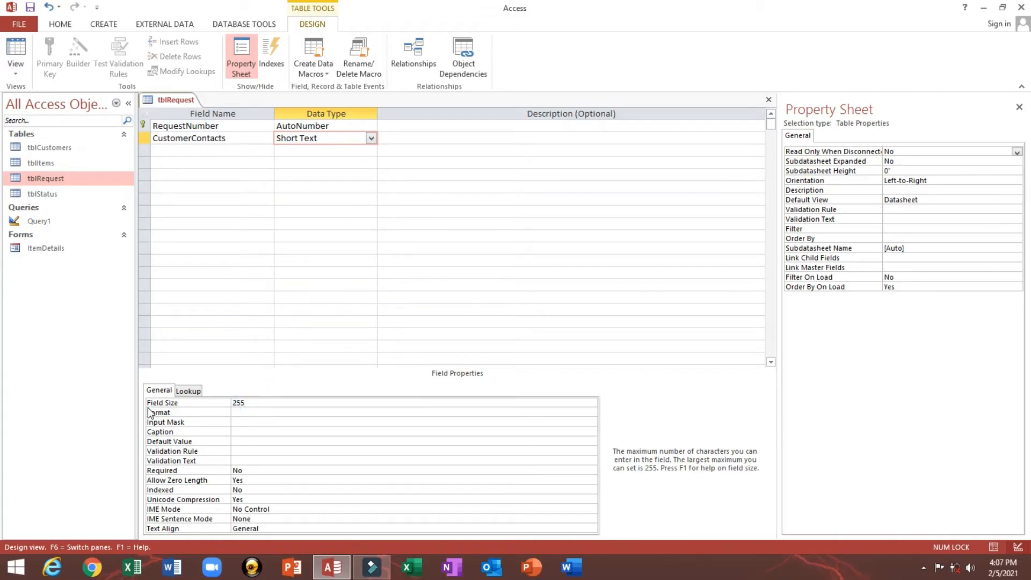
{"action": "key", "text": "BackSpace"}
{"action": "key", "text": "BackSpace"}
{"action": "key", "text": "BackSpace"}
{"action": "left_click", "coordinate": [150, 412]}
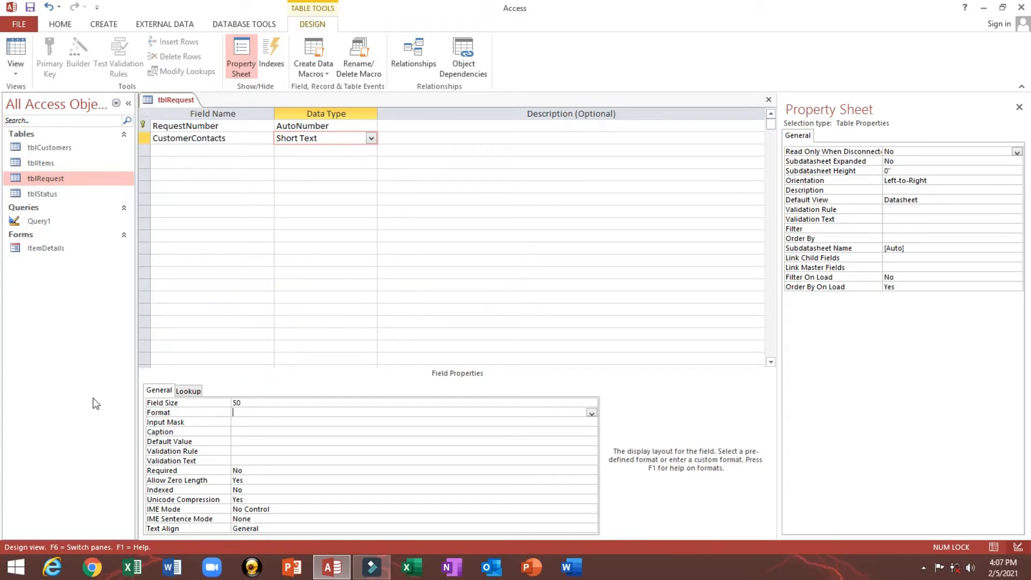
Add a field named DateDeposited with the Date/Time data type below CustomerContacts
{"action": "left_click", "coordinate": [215, 153]}
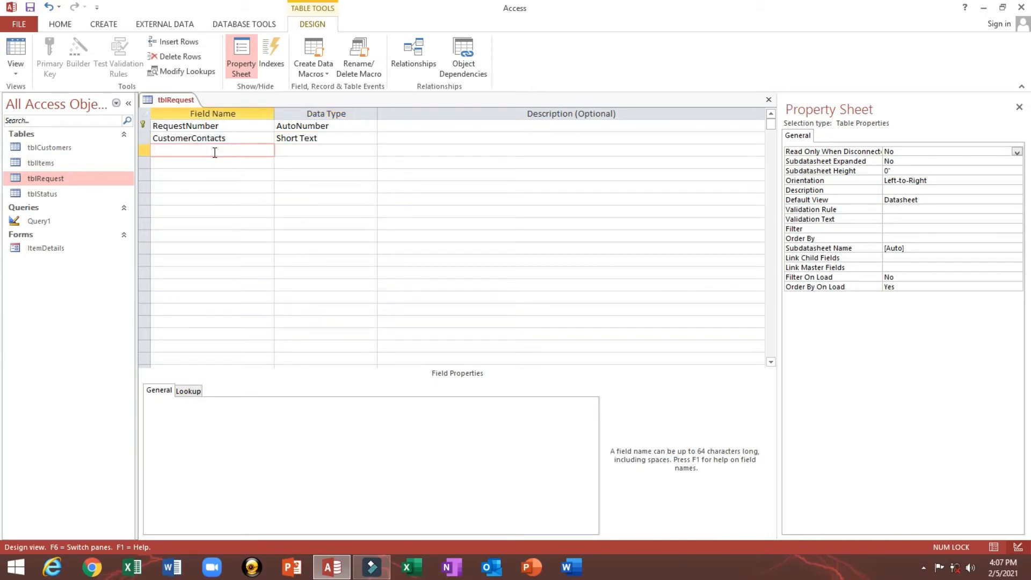
{"action": "type", "text": "DateDepos"}
{"action": "type", "text": "ited"}
{"action": "key", "text": "Tab"}
{"action": "type", "text": "d"}
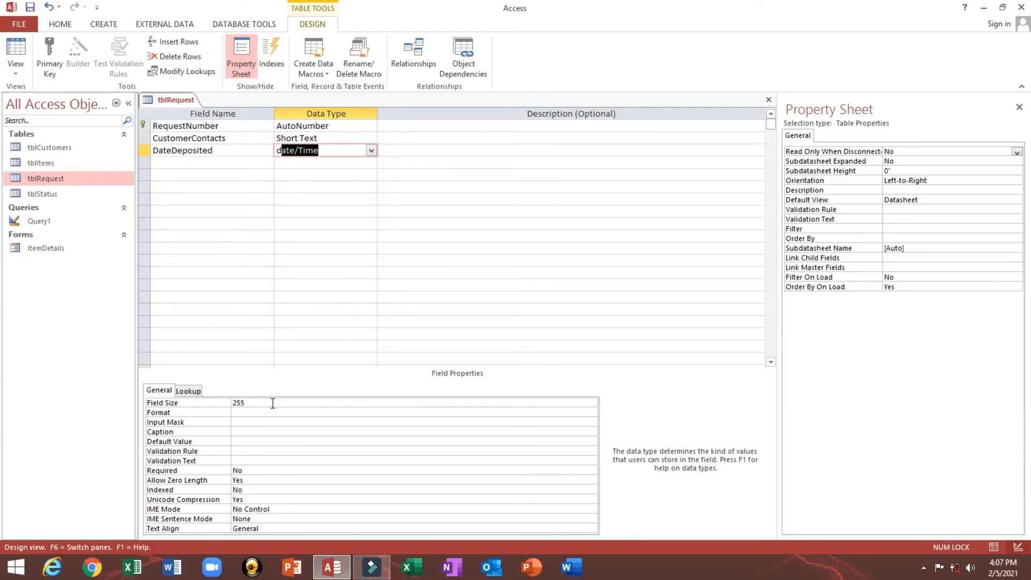
Set the format of the DateDeposited field to Long Date
{"action": "left_click", "coordinate": [243, 151]}
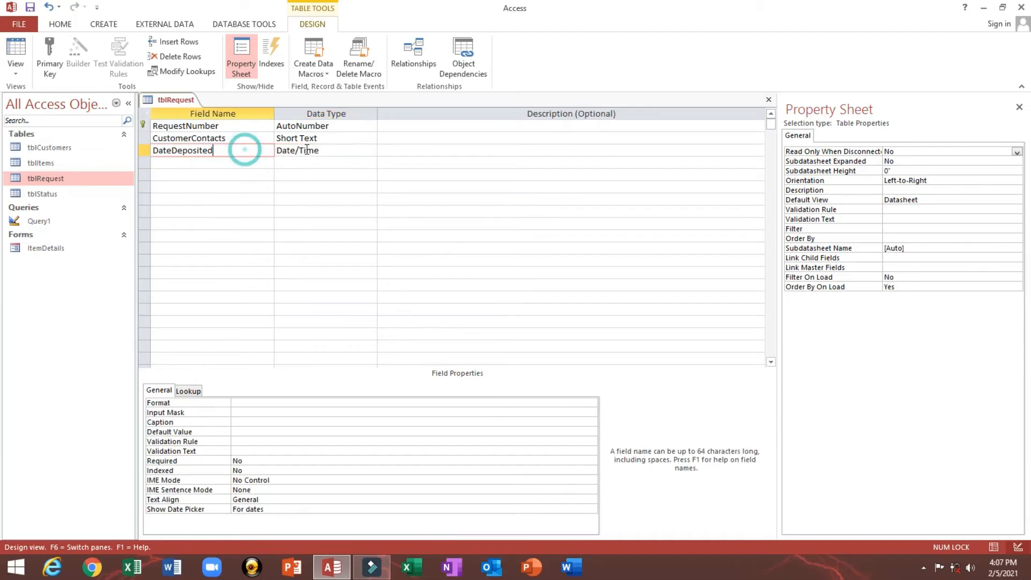
{"action": "left_click", "coordinate": [305, 151]}
{"action": "left_click", "coordinate": [170, 402]}
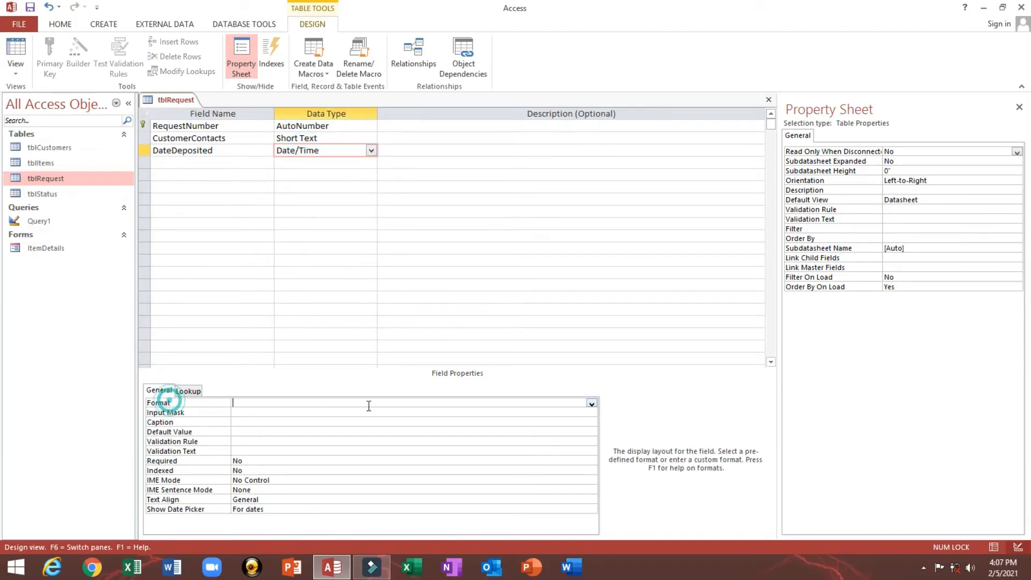
{"action": "left_click", "coordinate": [590, 403]}
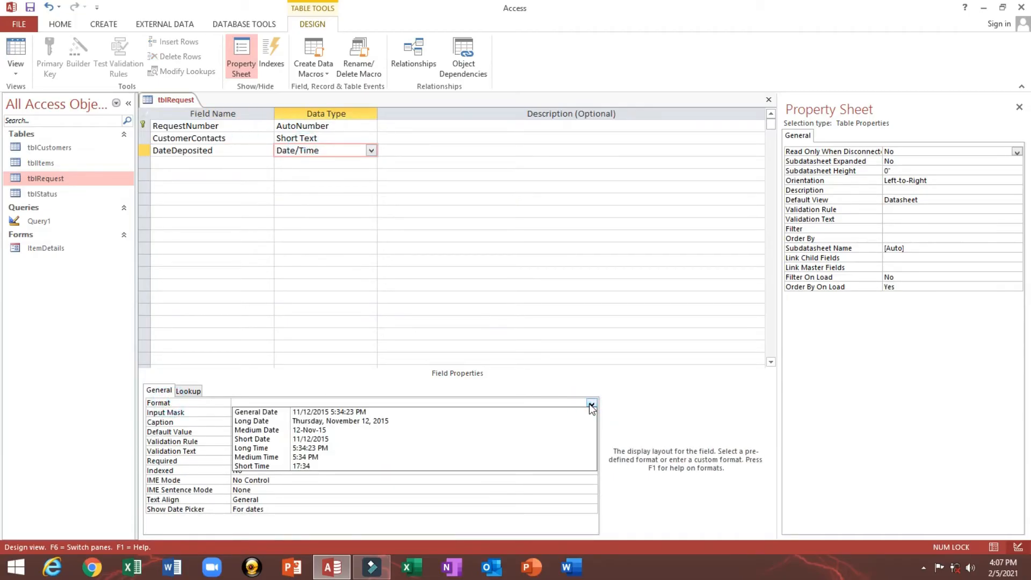
{"action": "left_click", "coordinate": [374, 421]}
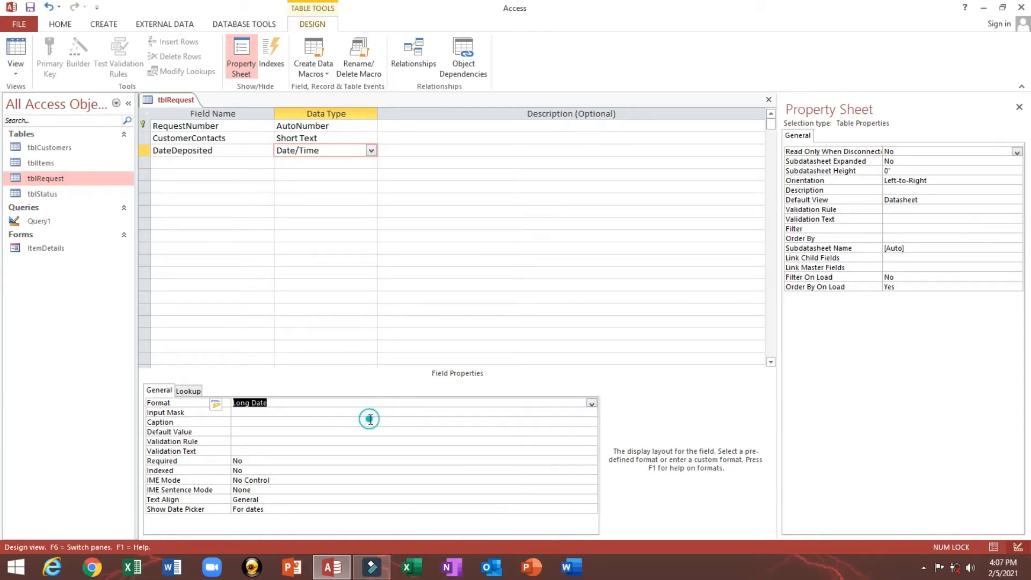
{"action": "left_click", "coordinate": [215, 401]}
{"action": "left_click", "coordinate": [199, 414]}
Set the default value of the DateDeposited field to =Date()
{"action": "left_click", "coordinate": [236, 422]}
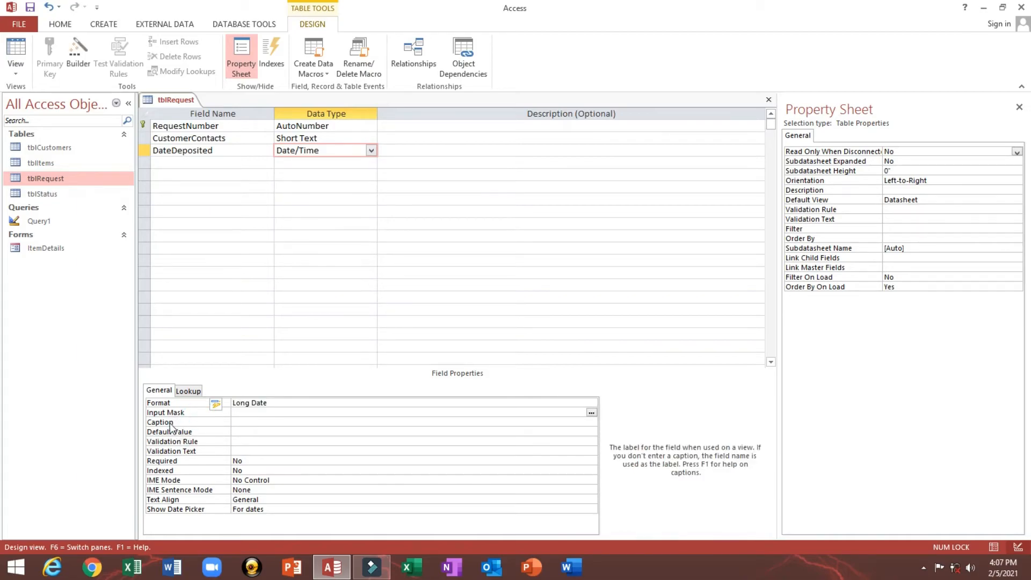
{"action": "left_click", "coordinate": [238, 431]}
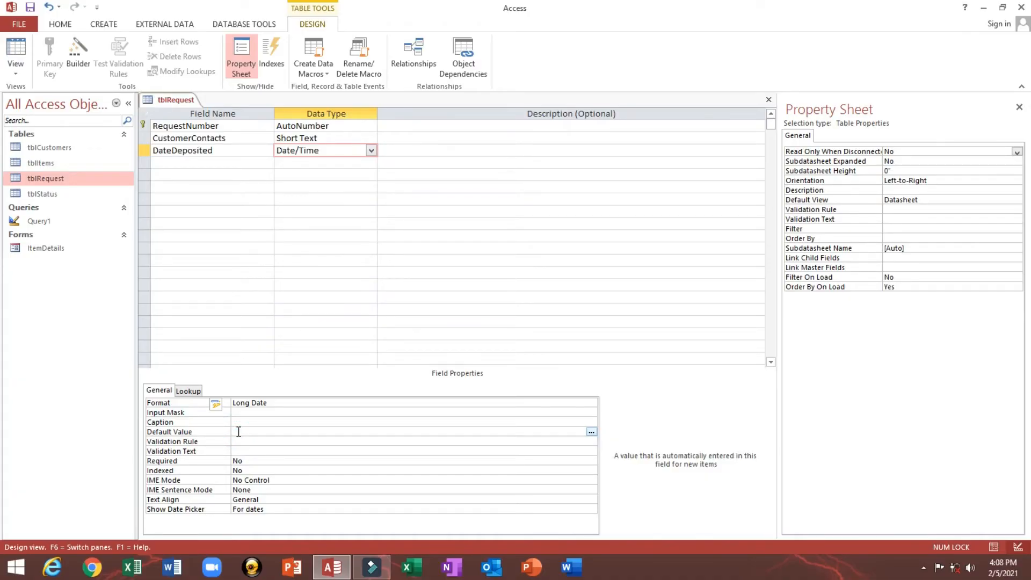
{"action": "type", "text": "=Da"}
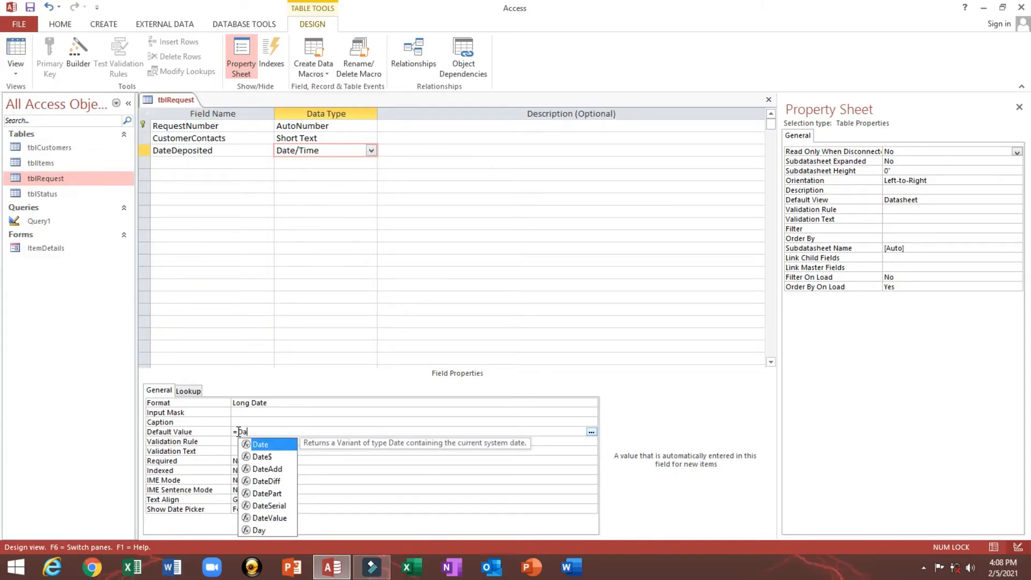
{"action": "type", "text": "te()"}
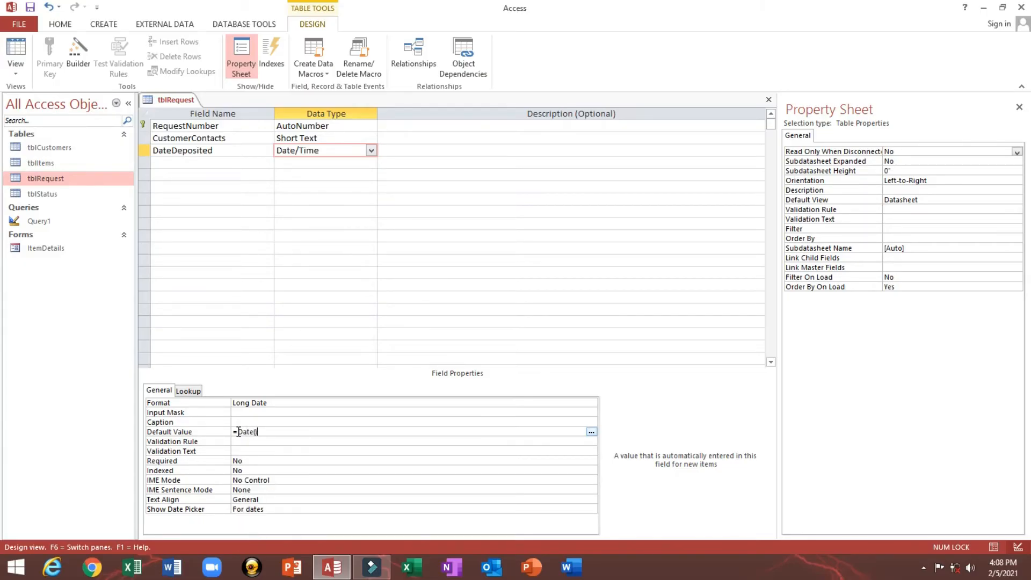
Set the caption of the DateDeposited field to Date Deposited, reusing the field name with a space added
{"action": "double_click", "coordinate": [235, 150]}
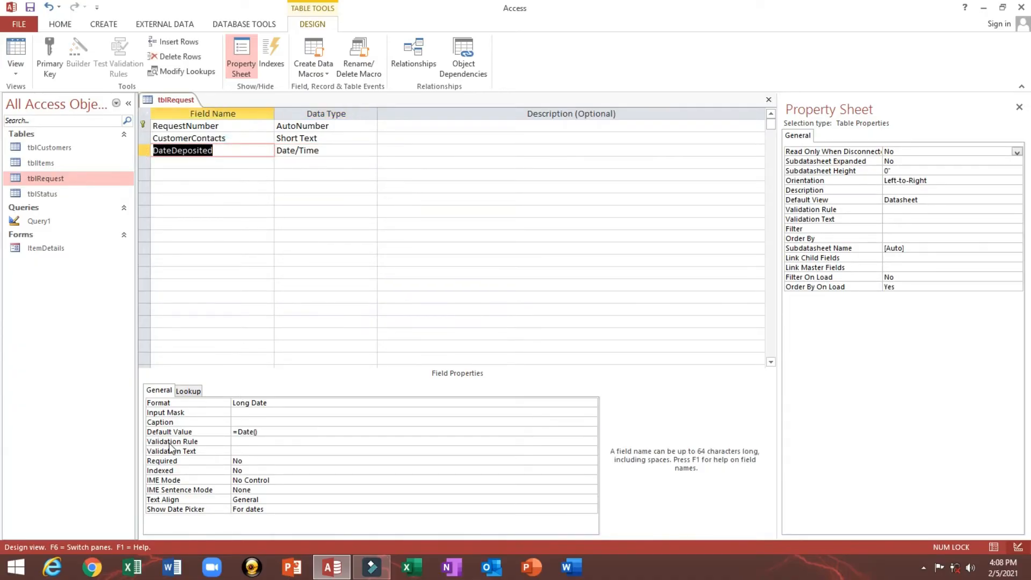
{"action": "key", "text": "ctrl+c"}
{"action": "left_click", "coordinate": [159, 422]}
{"action": "key", "text": "ctrl+v"}
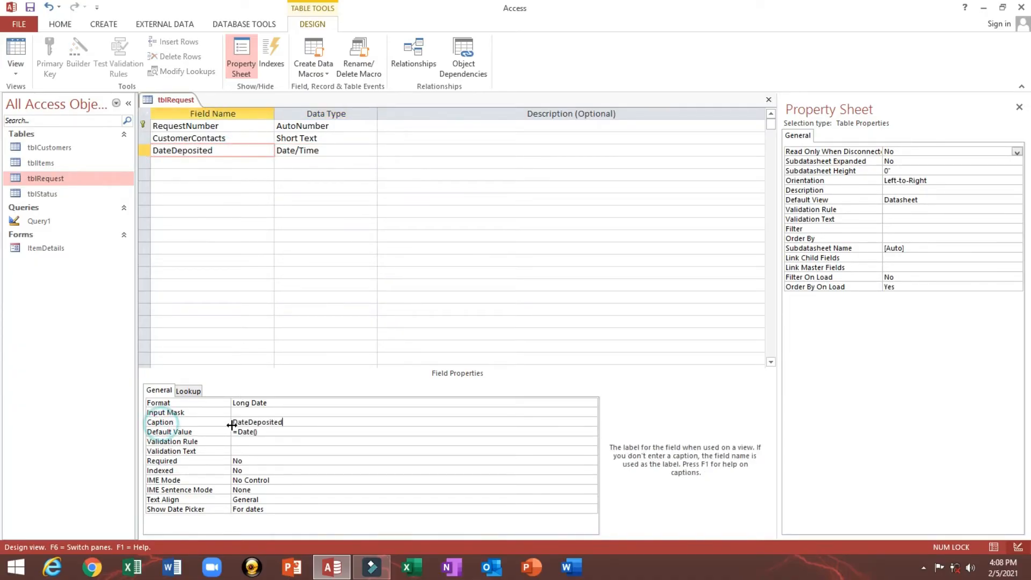
{"action": "left_click", "coordinate": [250, 422]}
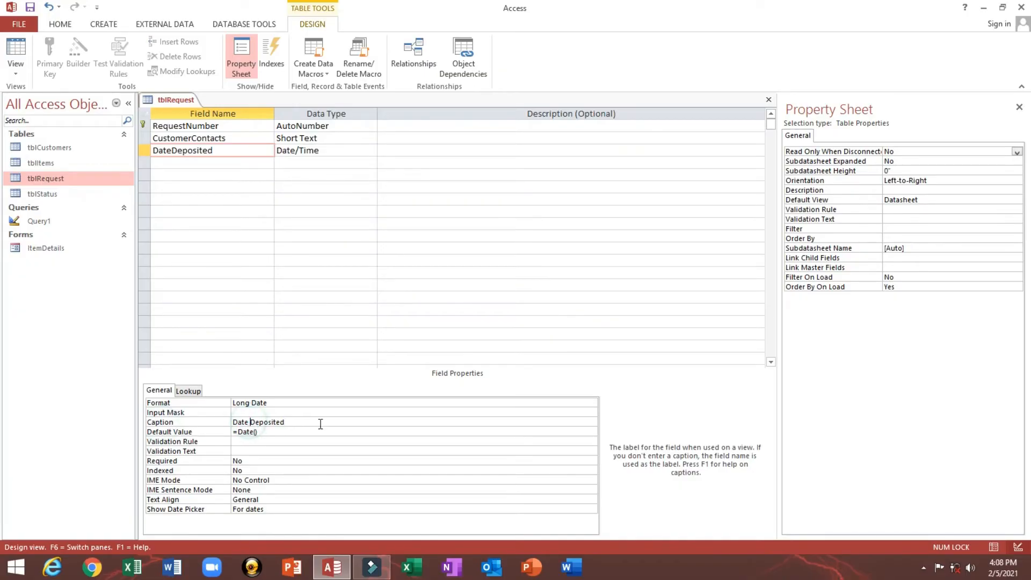
{"action": "left_click", "coordinate": [319, 422]}
{"action": "left_click", "coordinate": [307, 402]}
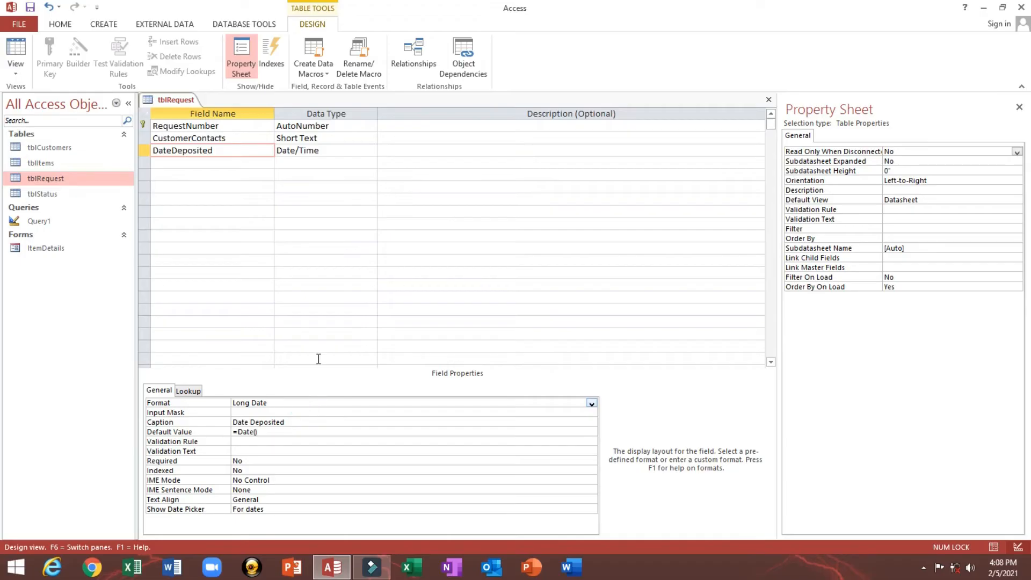
Add a field named TimeDeposited with the Date/Time data type below DateDeposited
{"action": "left_click", "coordinate": [159, 164]}
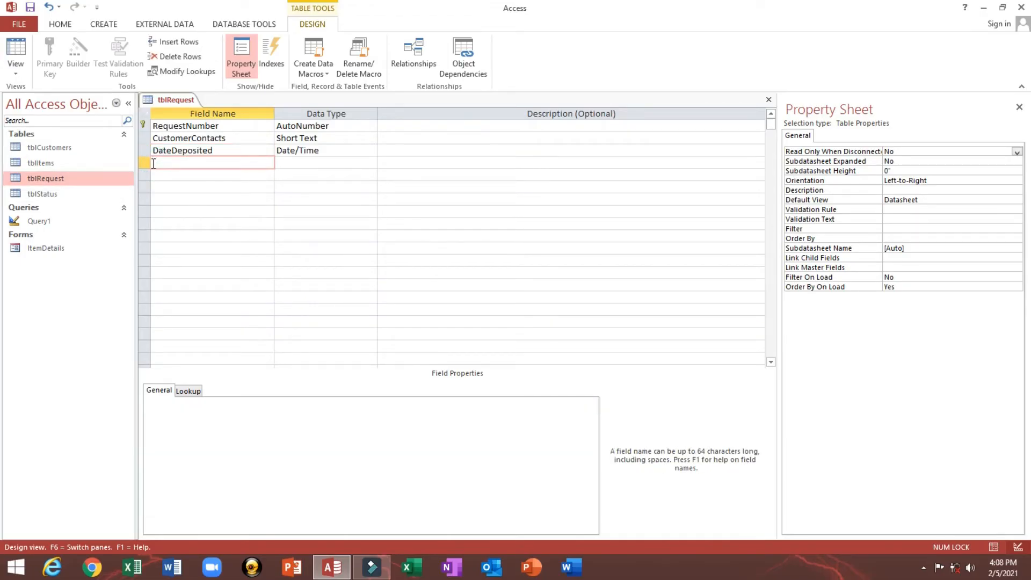
{"action": "type", "text": "meDeposited"}
{"action": "key", "text": "Tab"}
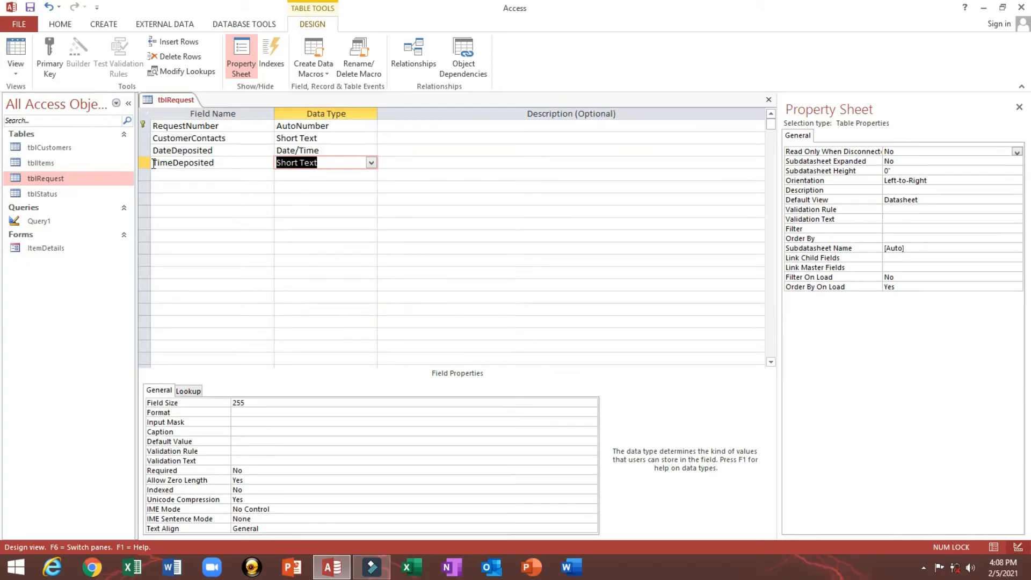
{"action": "type", "text": "date/Time"}
Set the format of the TimeDeposited field to Medium Time
{"action": "left_click", "coordinate": [246, 412]}
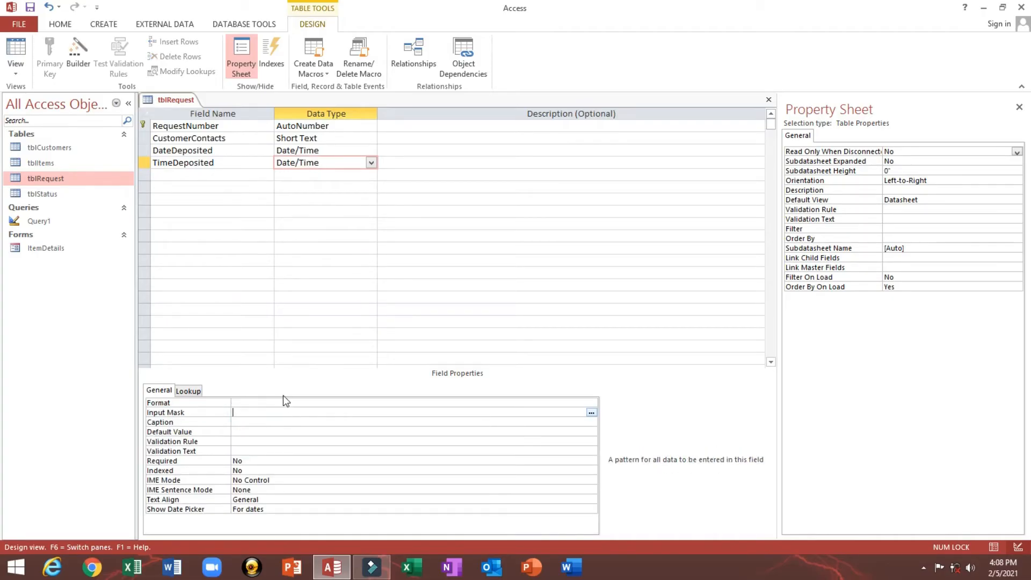
{"action": "left_click", "coordinate": [315, 402]}
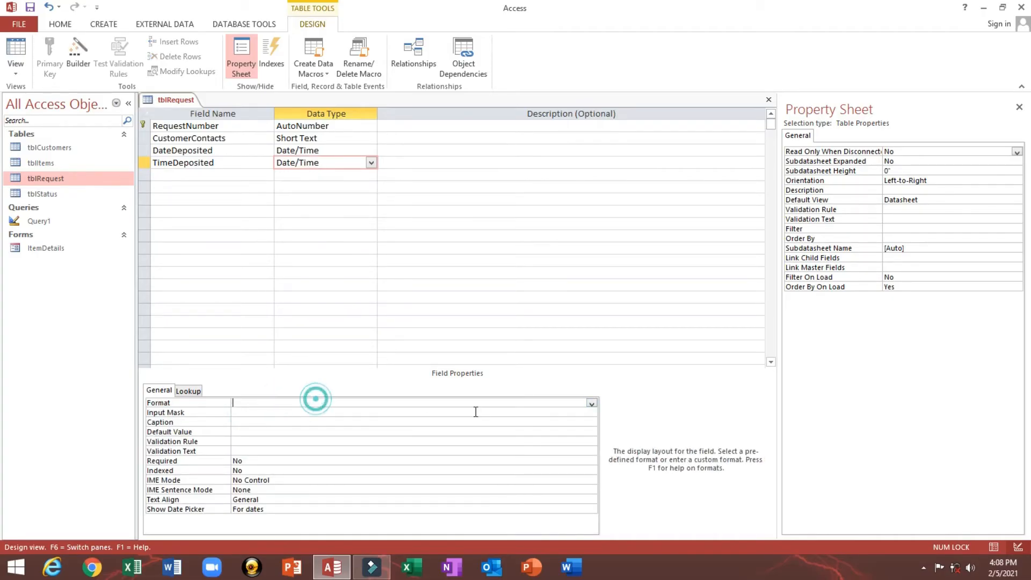
{"action": "left_click", "coordinate": [592, 403]}
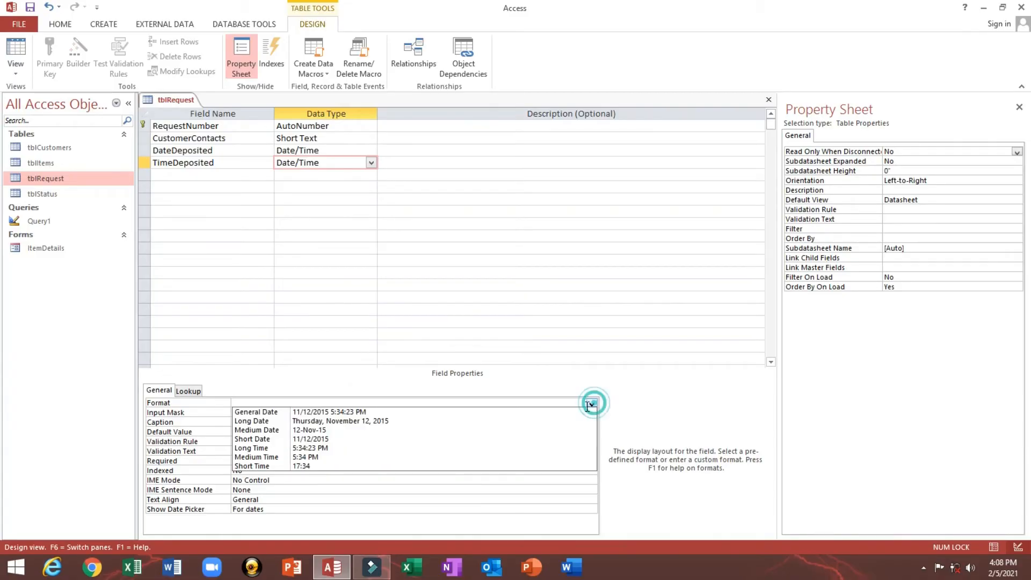
{"action": "left_click", "coordinate": [307, 458]}
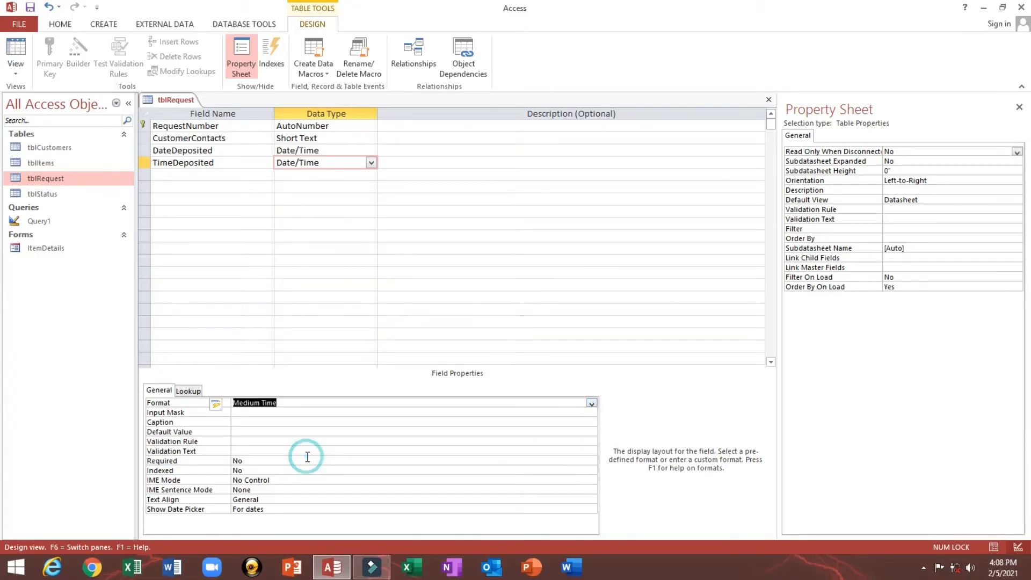
Set the caption of the TimeDeposited field to Time Deposited
{"action": "double_click", "coordinate": [224, 161]}
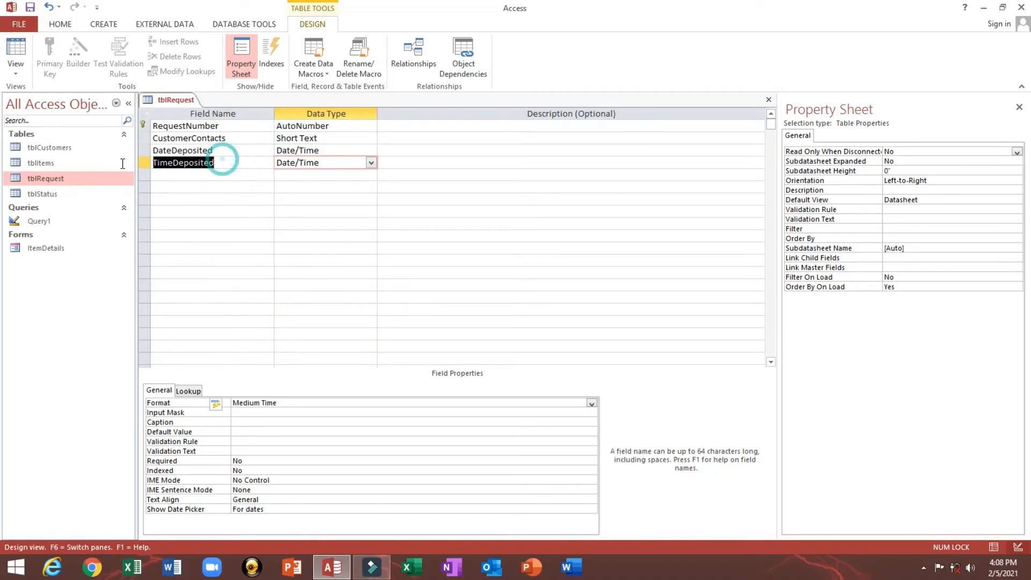
{"action": "left_click", "coordinate": [152, 423]}
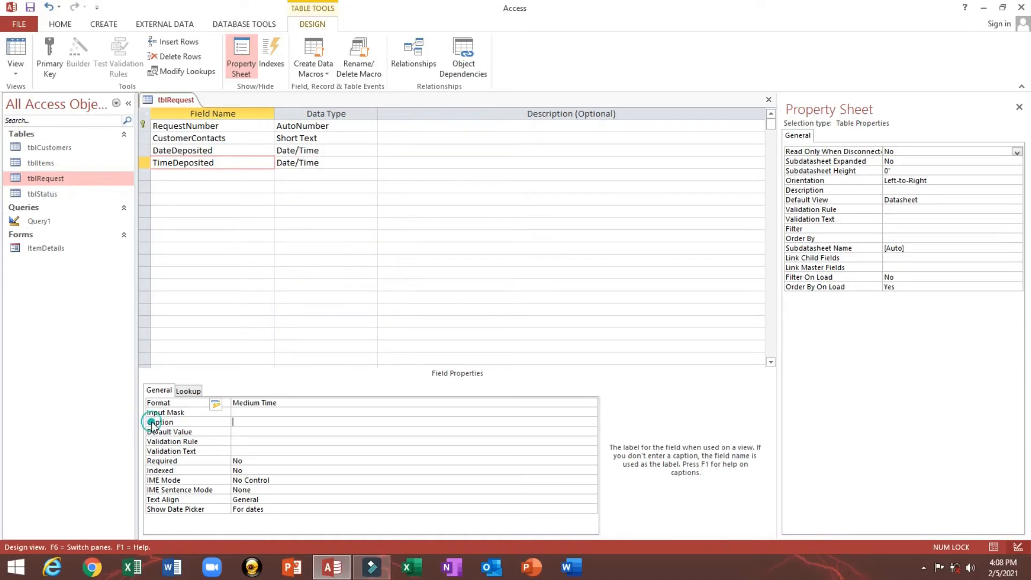
{"action": "key", "text": "ctrl+v"}
{"action": "left_click", "coordinate": [248, 422]}
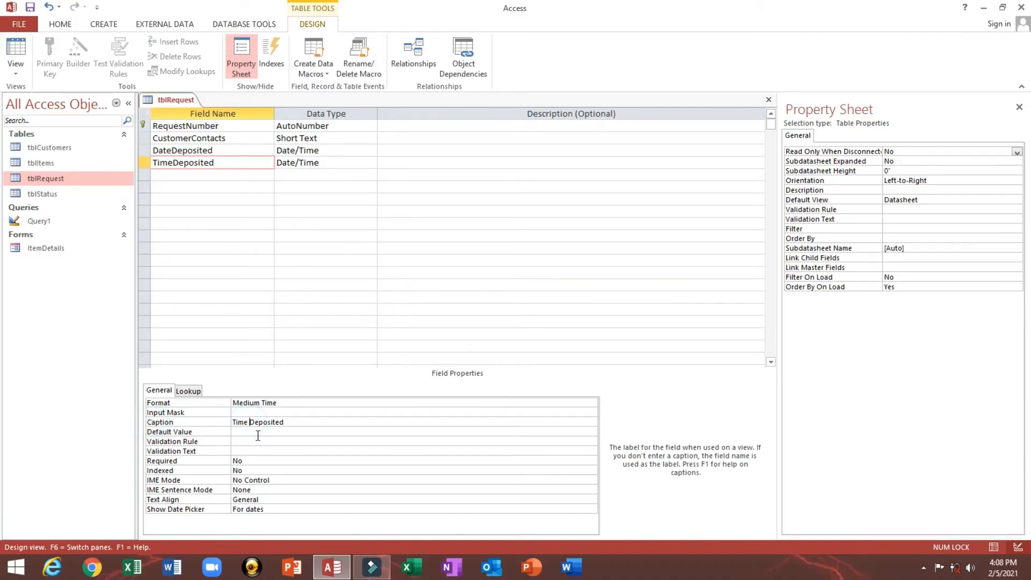
{"action": "left_click", "coordinate": [258, 435]}
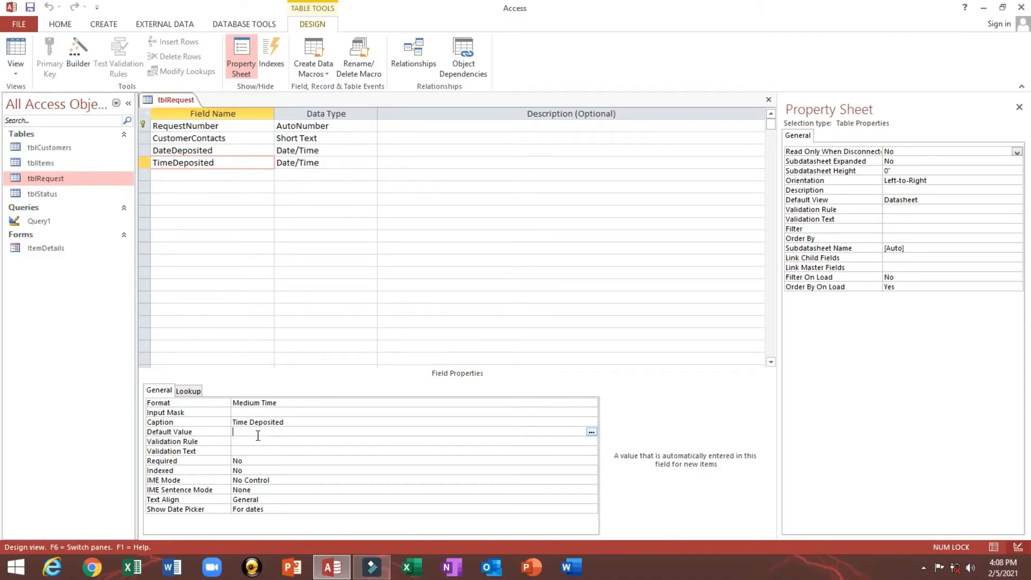
Duplicate the DateDeposited and TimeDeposited field rows into the empty rows directly below them
{"action": "left_click", "coordinate": [175, 176]}
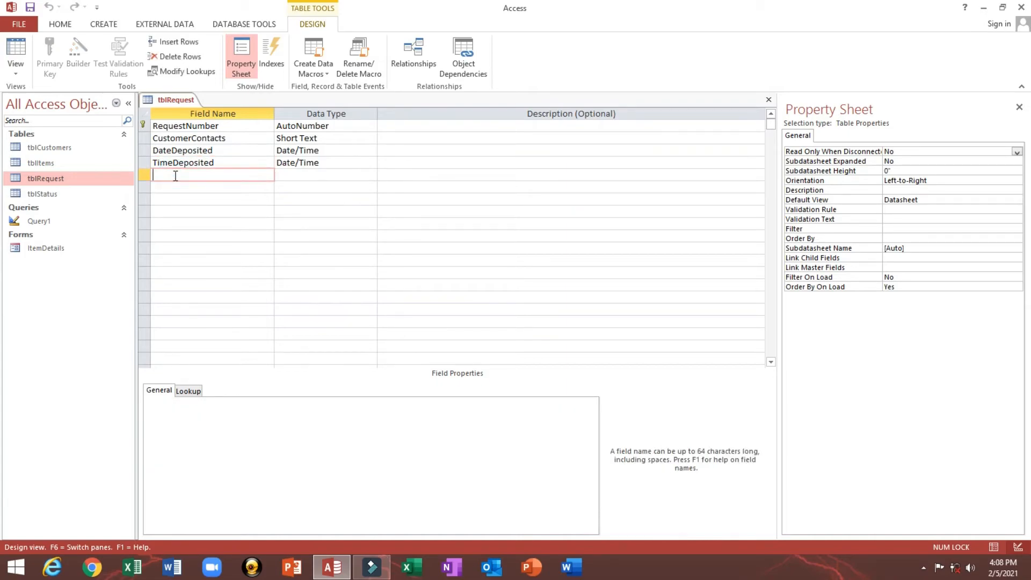
{"action": "double_click", "coordinate": [230, 151]}
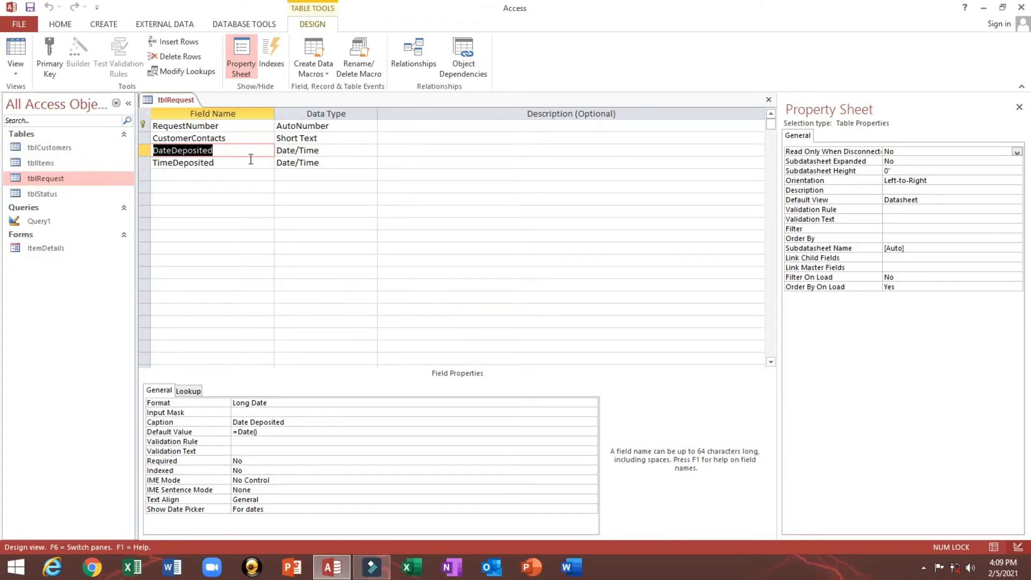
{"action": "left_click", "coordinate": [219, 179]}
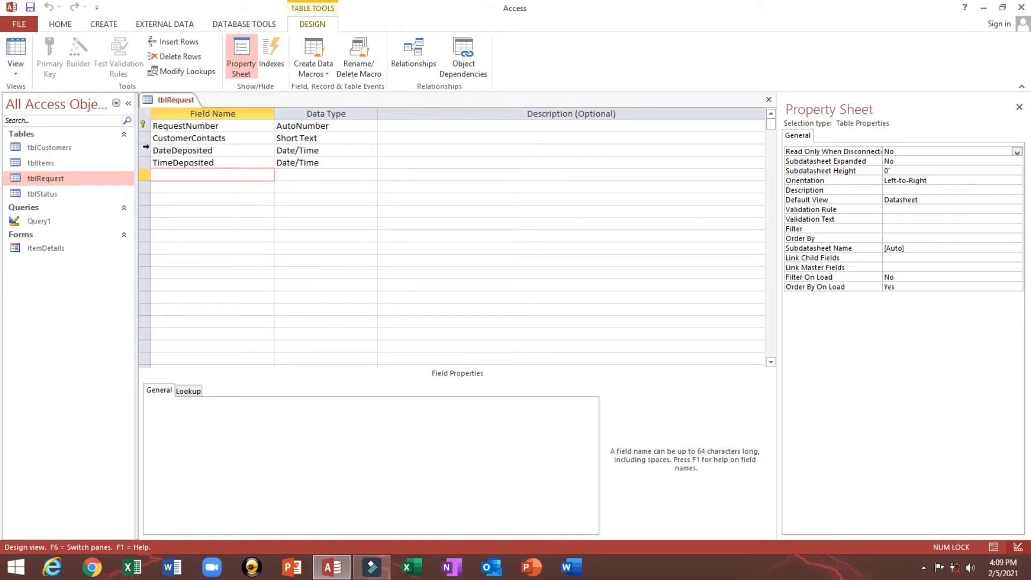
{"action": "left_click_drag", "start_coordinate": [145, 146], "coordinate": [145, 160]}
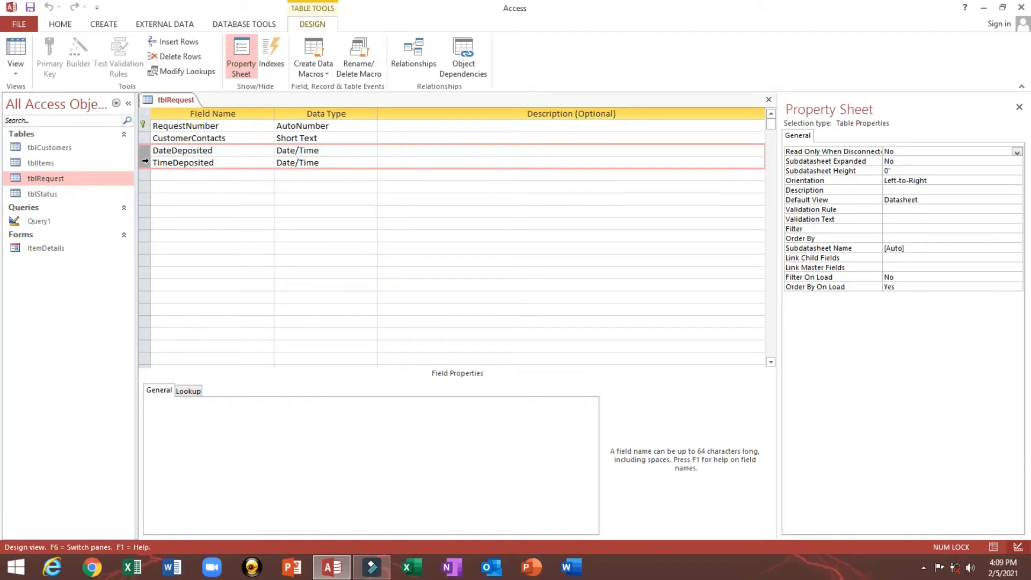
{"action": "left_click", "coordinate": [322, 150]}
{"action": "left_click", "coordinate": [320, 162]}
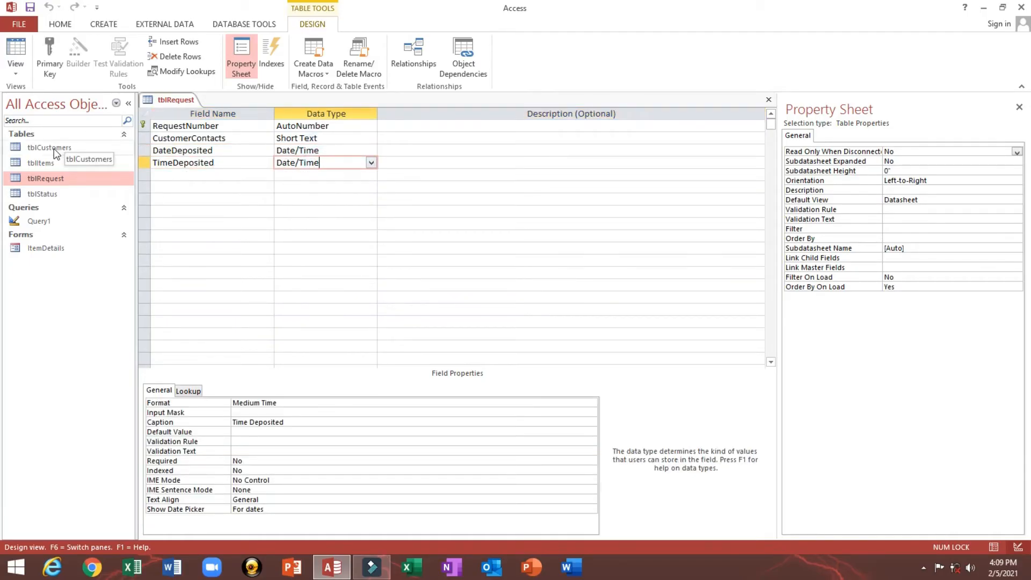
{"action": "left_click", "coordinate": [141, 150]}
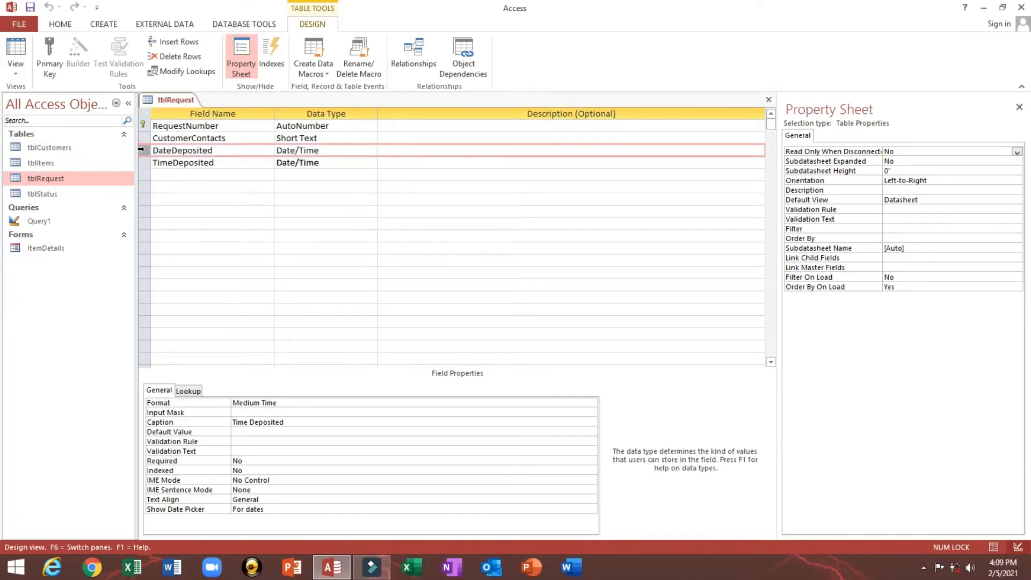
{"action": "left_click_drag", "start_coordinate": [141, 151], "coordinate": [142, 164]}
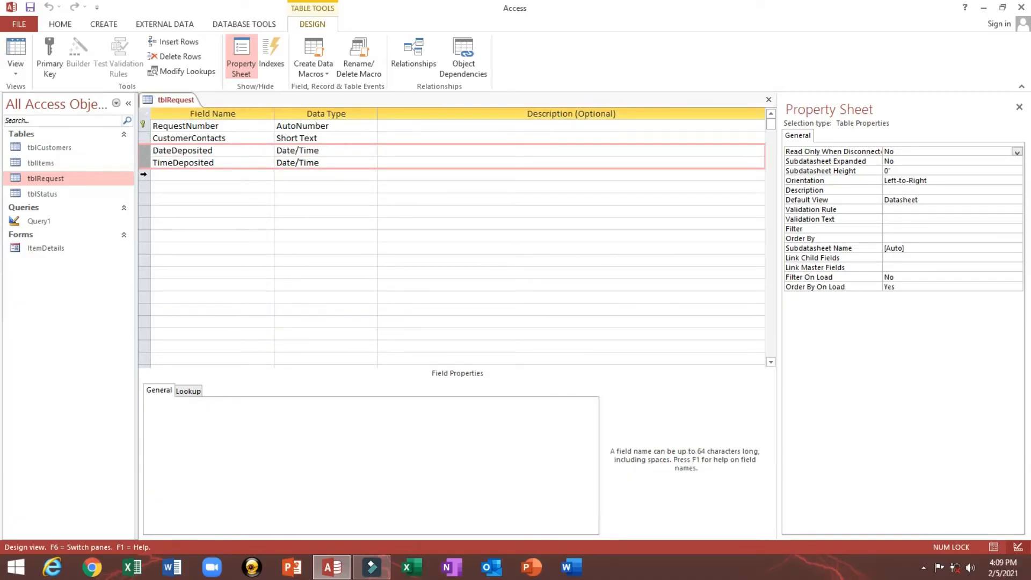
{"action": "key", "text": "ctrl+c"}
{"action": "left_click", "coordinate": [143, 175]}
{"action": "key", "text": "ctrl+v"}
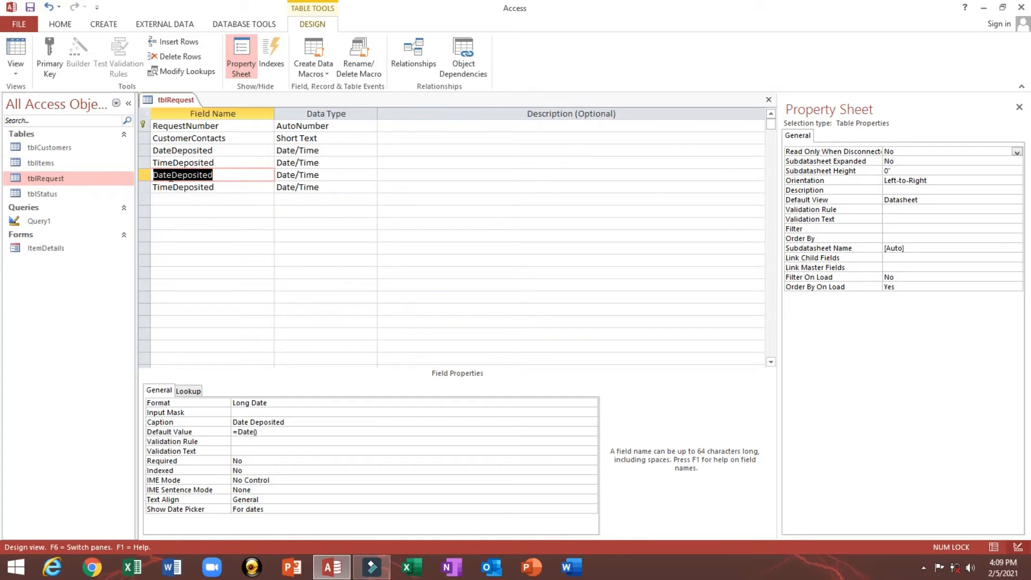
Rename the two duplicated fields as DateExpected and TimeExpected
{"action": "left_click_drag", "start_coordinate": [171, 175], "coordinate": [248, 177]}
{"action": "type", "text": "Expect"}
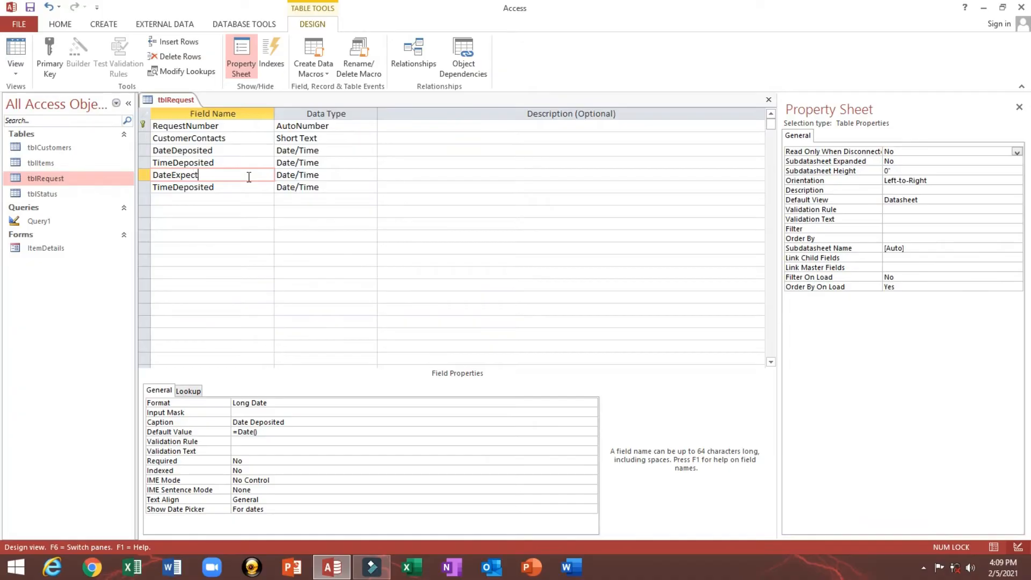
{"action": "type", "text": "ed"}
{"action": "left_click_drag", "start_coordinate": [173, 187], "coordinate": [233, 189]}
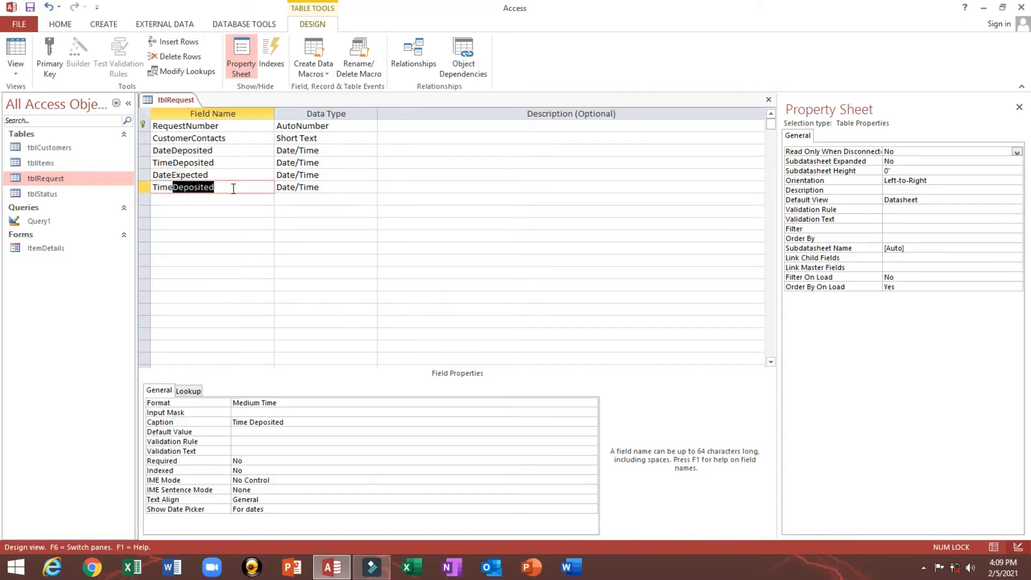
{"action": "type", "text": "Expted"}
{"action": "key", "text": "BackSpace"}
{"action": "key", "text": "BackSpace"}
{"action": "type", "text": "ected"}
Change the caption of the DateExpected field to Date Expected
{"action": "left_click", "coordinate": [234, 173]}
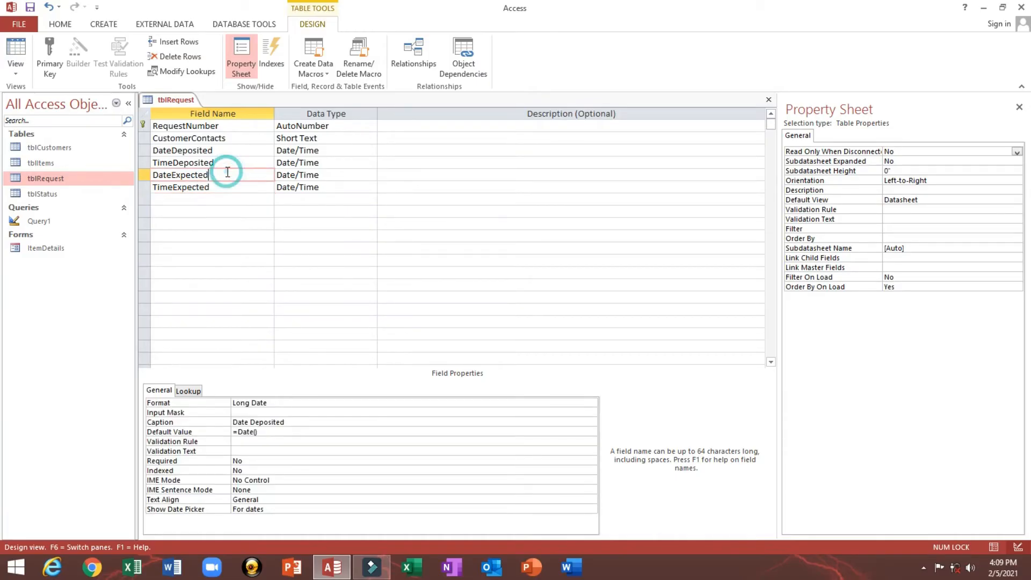
{"action": "double_click", "coordinate": [233, 174]}
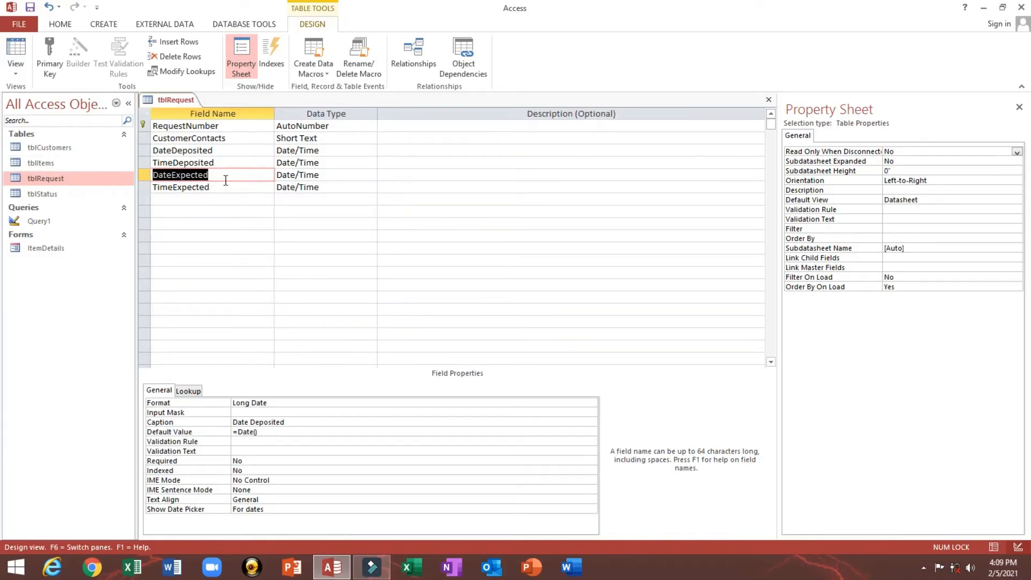
{"action": "left_click_drag", "start_coordinate": [227, 177], "coordinate": [153, 175]}
{"action": "key", "text": "ctrl+c"}
{"action": "left_click", "coordinate": [192, 423]}
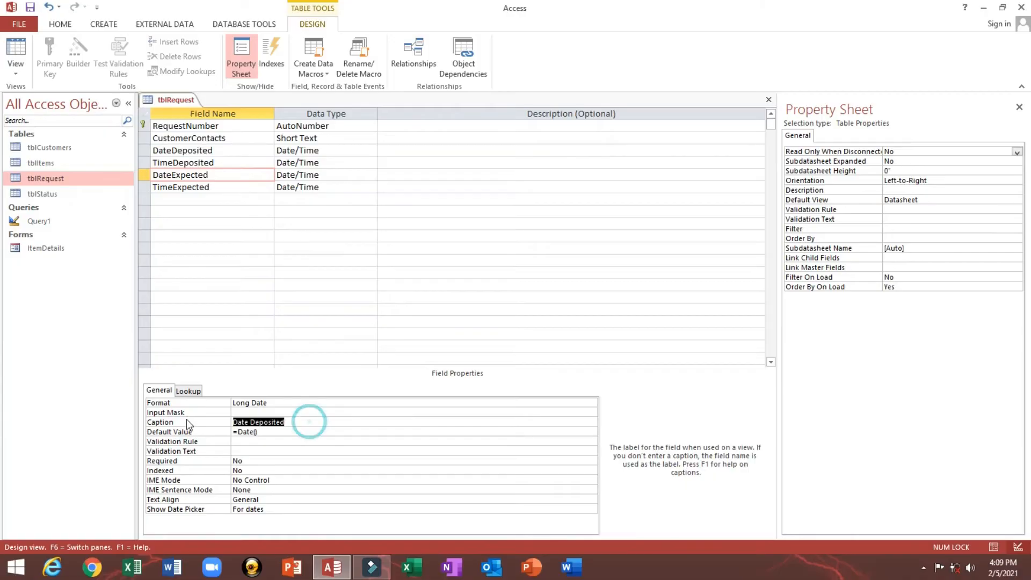
{"action": "key", "text": "ctrl+v"}
{"action": "left_click", "coordinate": [250, 422]}
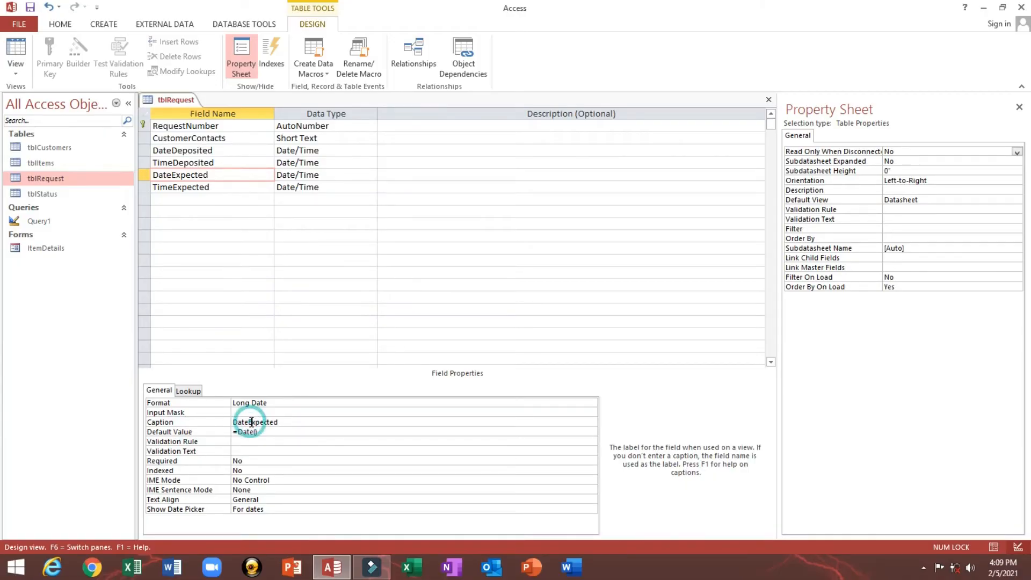
Clear the default value of the DateExpected field
{"action": "left_click", "coordinate": [181, 434]}
{"action": "left_click_drag", "start_coordinate": [323, 430], "coordinate": [200, 432]}
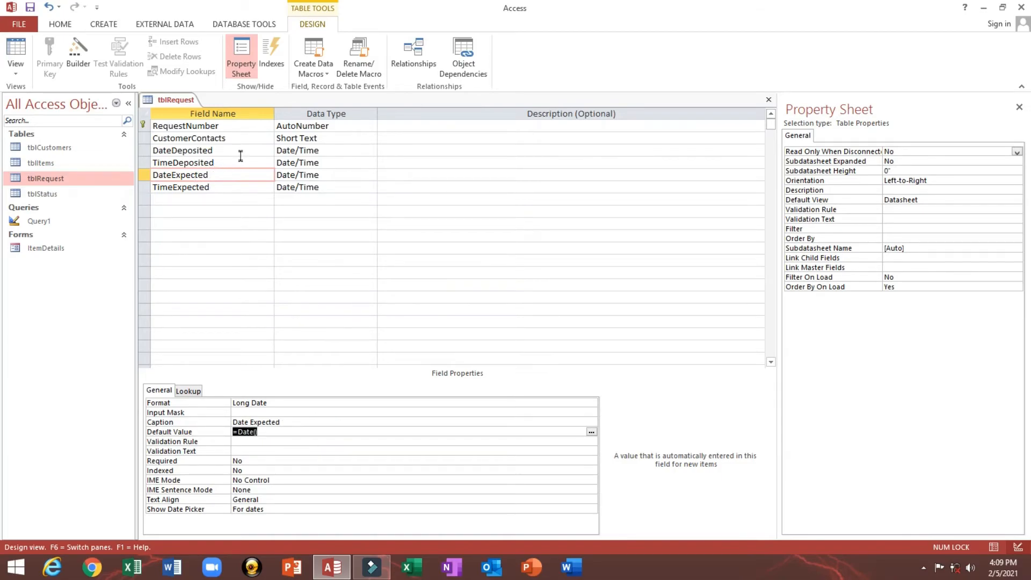
{"action": "key", "text": "Delete"}
{"action": "left_click", "coordinate": [268, 440]}
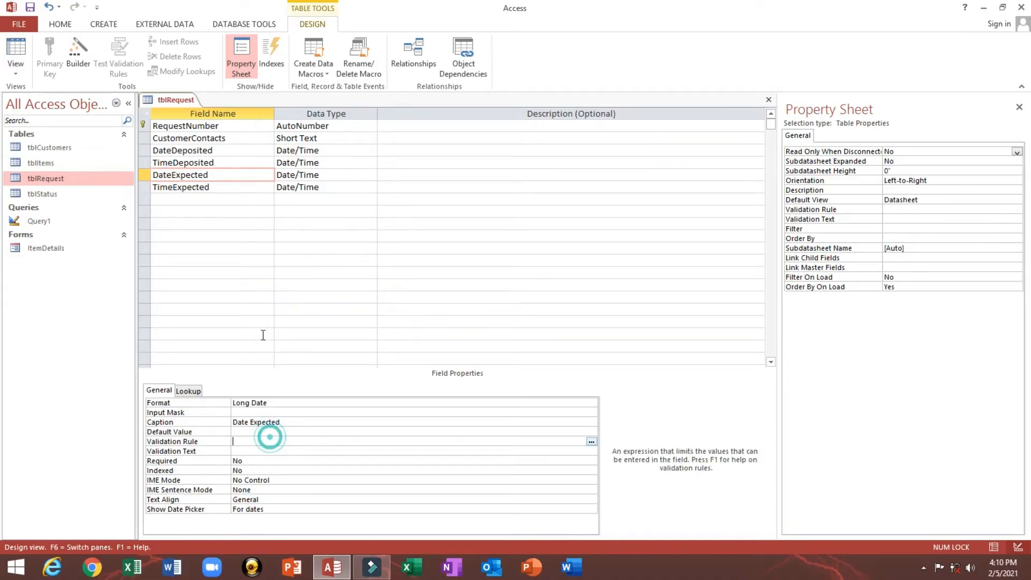
Change the caption of the TimeExpected field to Time Expected
{"action": "double_click", "coordinate": [233, 188]}
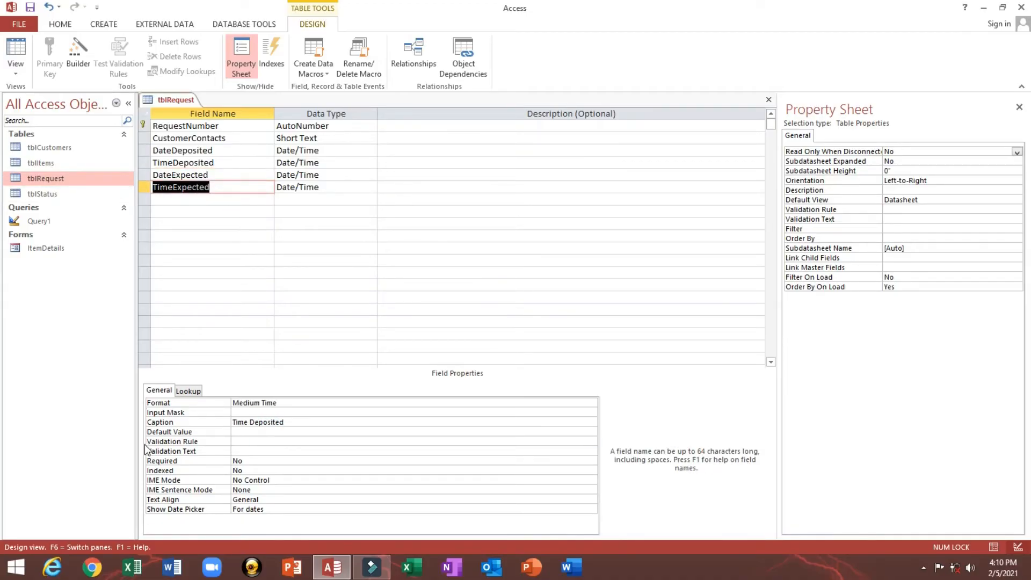
{"action": "key", "text": "ctrl+c"}
{"action": "left_click", "coordinate": [341, 419]}
{"action": "key", "text": "ctrl+v"}
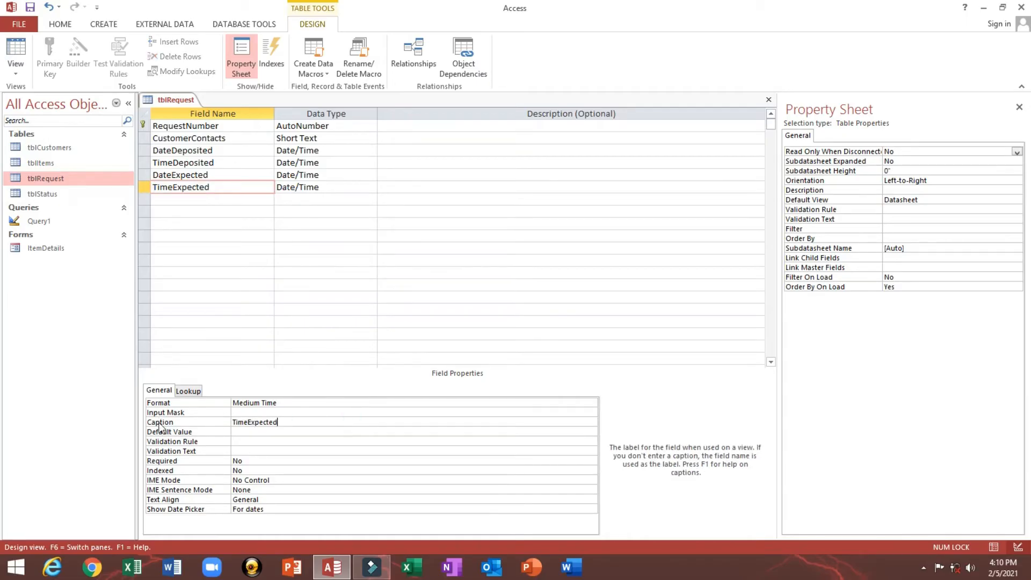
{"action": "left_click", "coordinate": [248, 422]}
{"action": "left_click", "coordinate": [251, 431]}
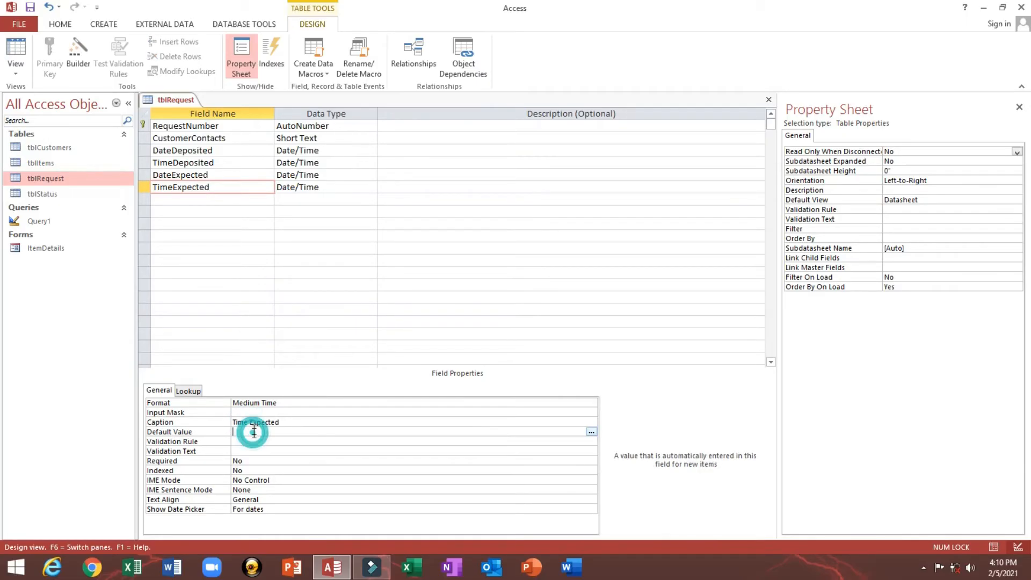
Set the default value of the TimeDeposited field to =Time()
{"action": "left_click", "coordinate": [160, 162]}
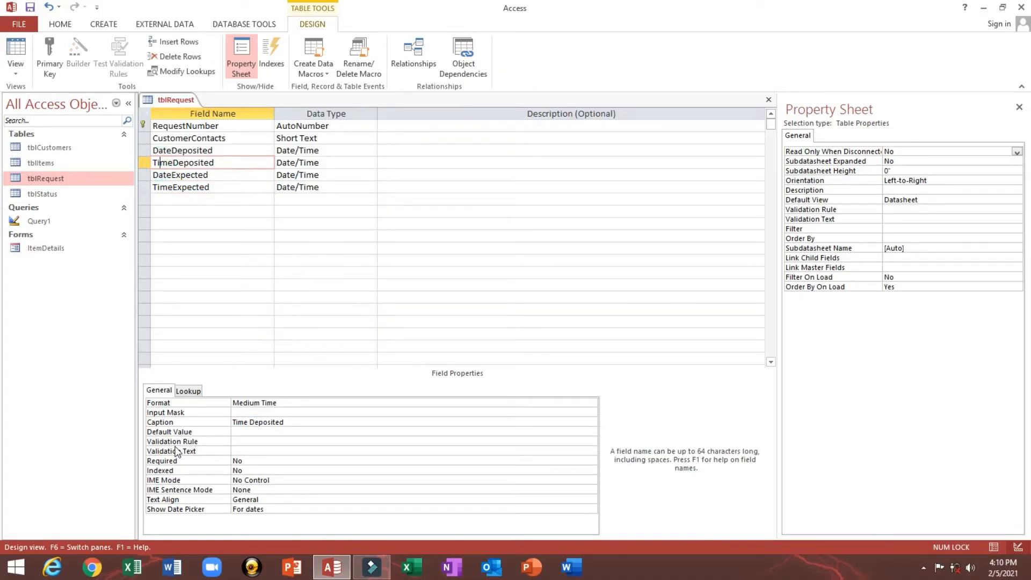
{"action": "left_click", "coordinate": [162, 432]}
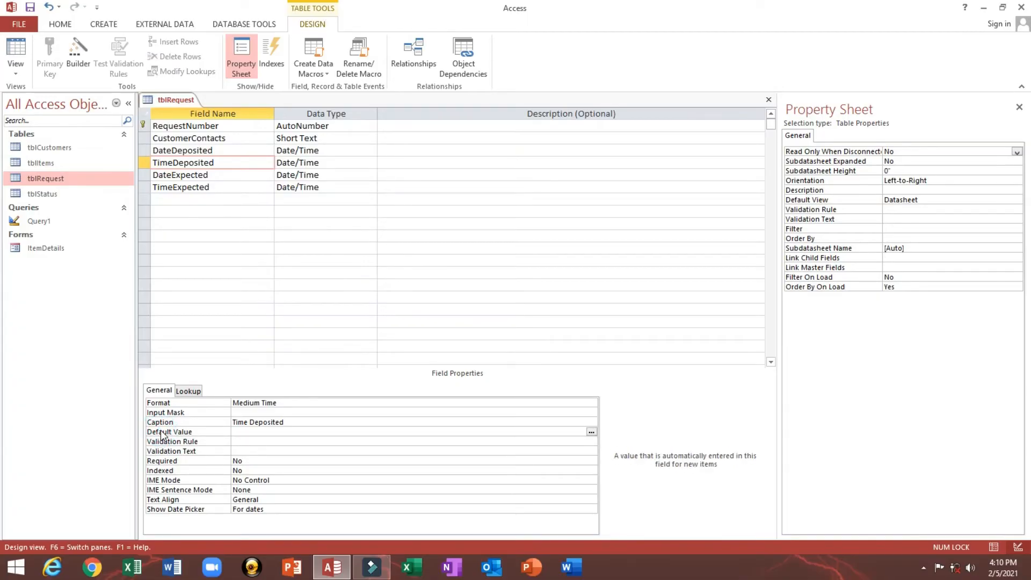
{"action": "type", "text": "=Time"}
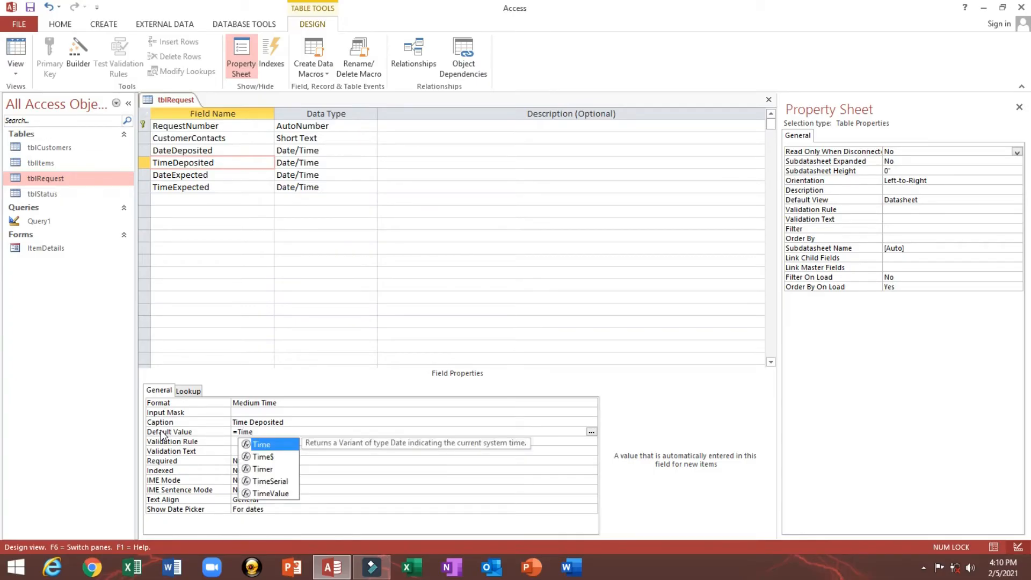
{"action": "type", "text": "()"}
{"action": "key", "text": "Return"}
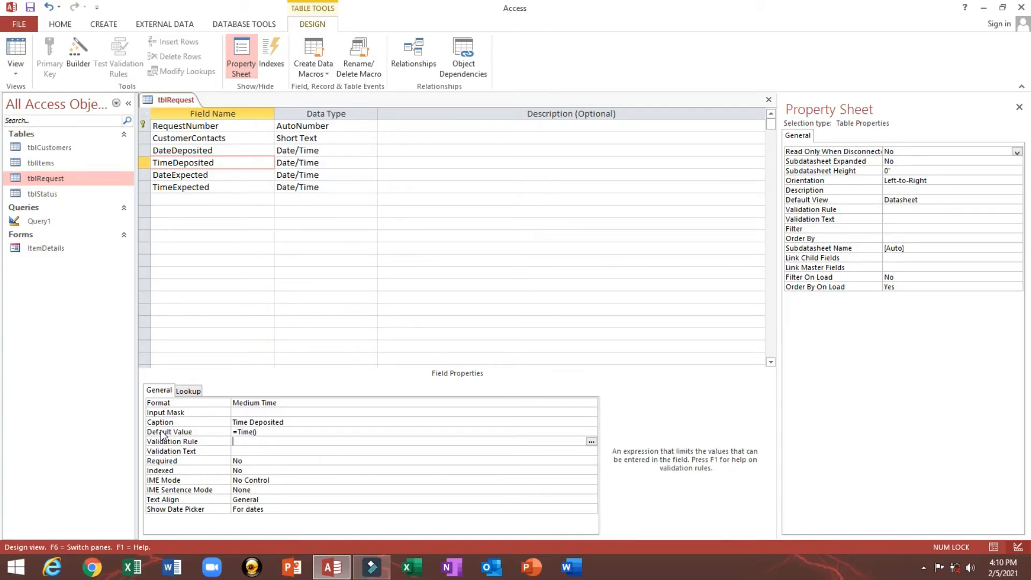
{"action": "left_click", "coordinate": [222, 162]}
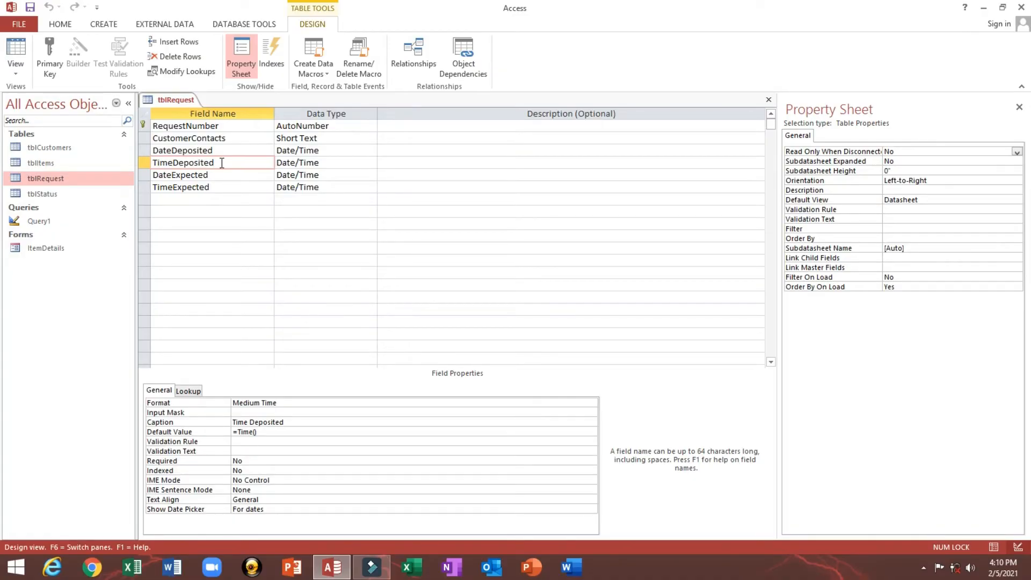
Add a field named ShirtsUnitCharge with the Number data type below TimeExpected
{"action": "left_click", "coordinate": [169, 199]}
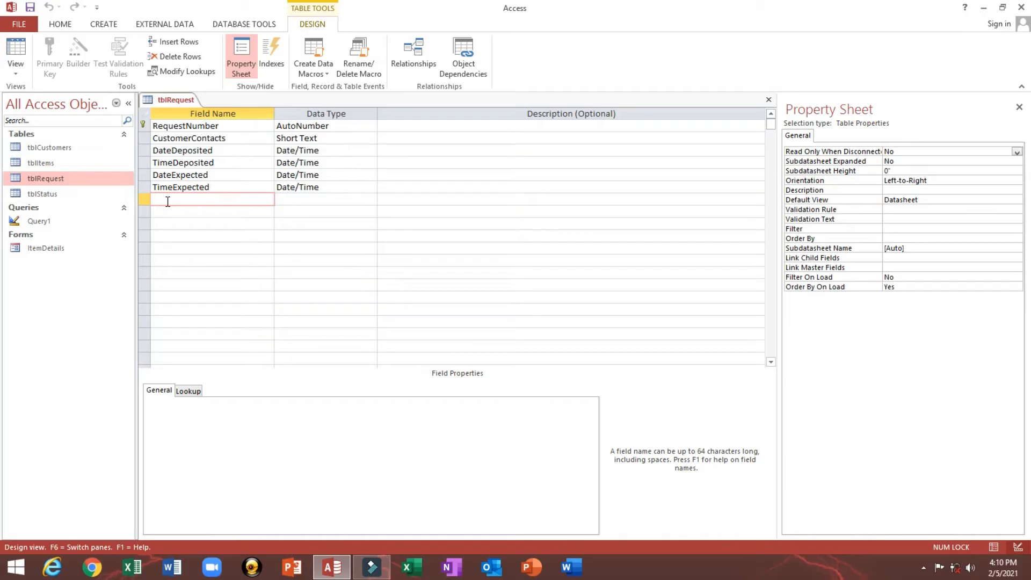
{"action": "type", "text": "ShiftsUnitCharge"}
{"action": "key", "text": "Tab"}
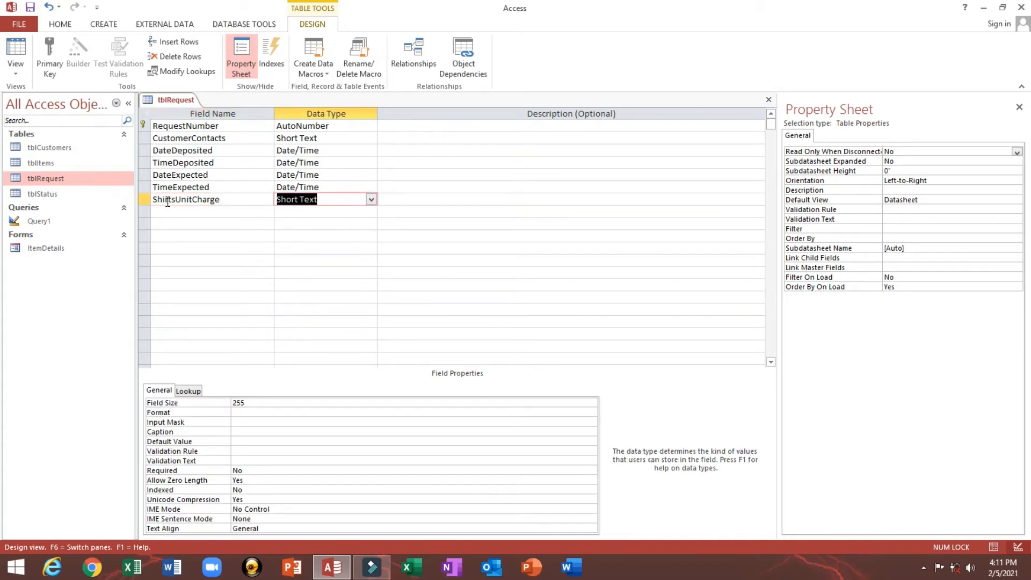
{"action": "type", "text": "number"}
Set the ShirtsUnitCharge field's size to Double and its format to Fixed
{"action": "left_click", "coordinate": [265, 402]}
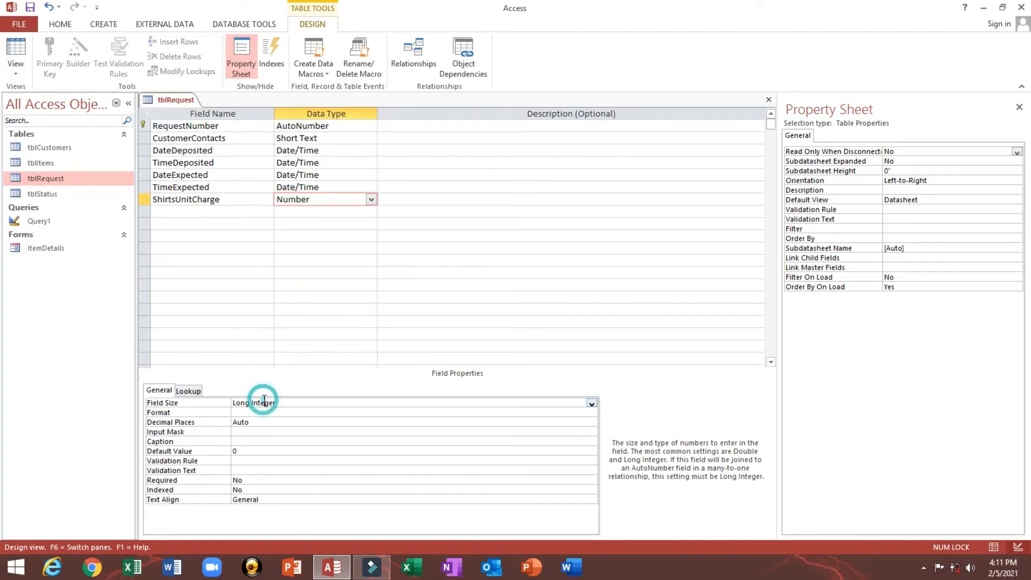
{"action": "left_click", "coordinate": [591, 404]}
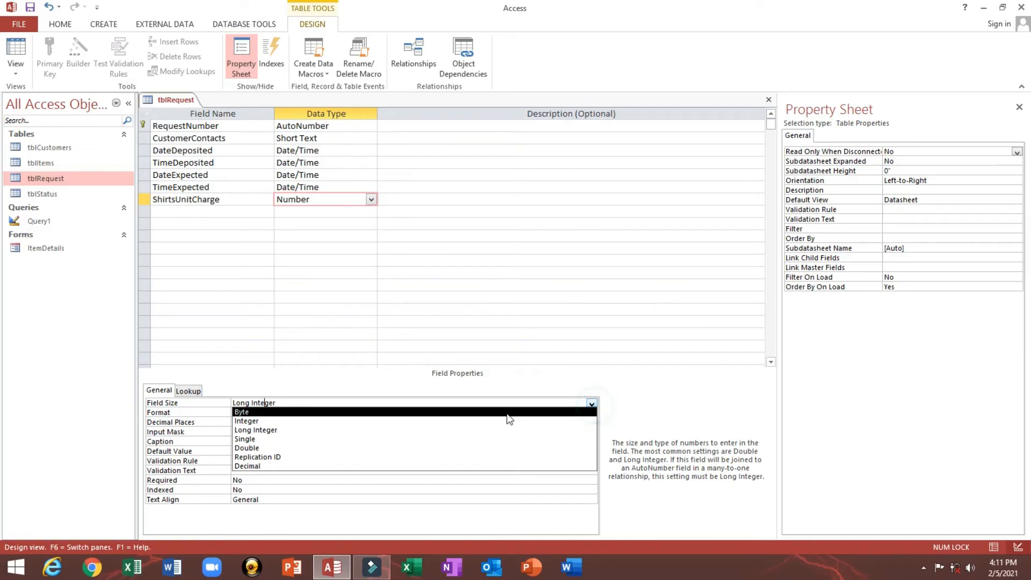
{"action": "left_click", "coordinate": [446, 447]}
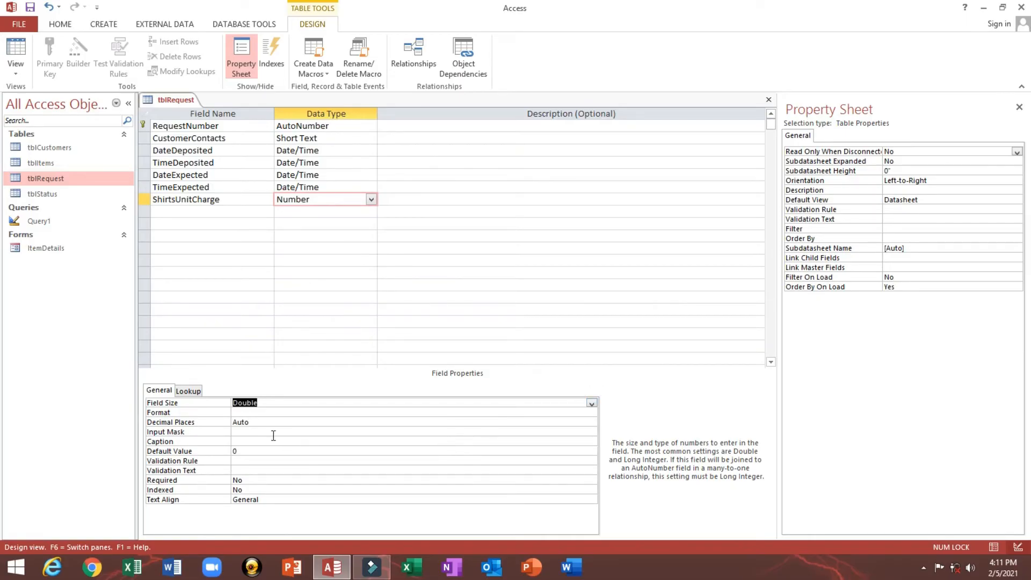
{"action": "left_click", "coordinate": [242, 413]}
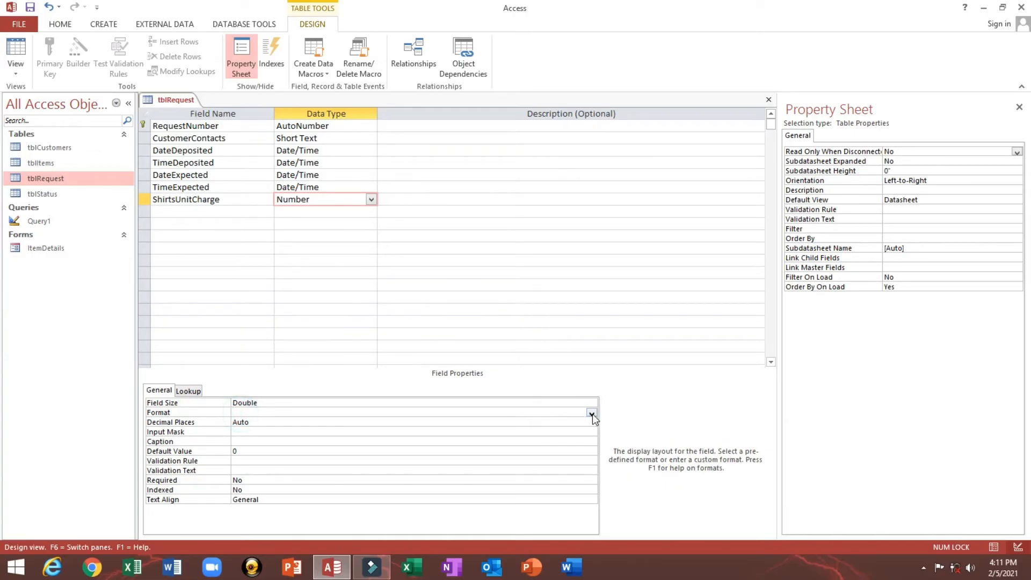
{"action": "left_click", "coordinate": [592, 414]}
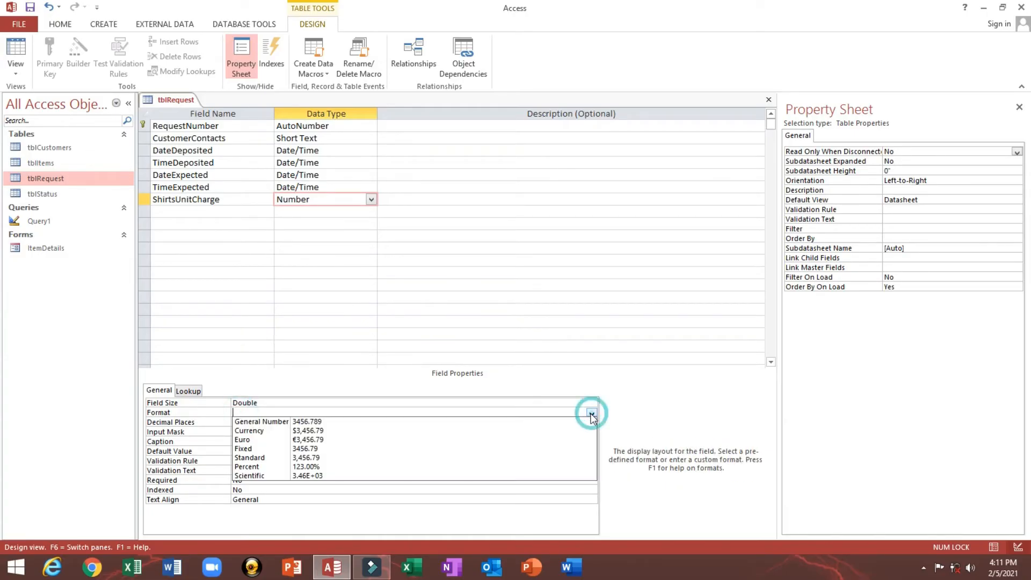
{"action": "left_click", "coordinate": [356, 449]}
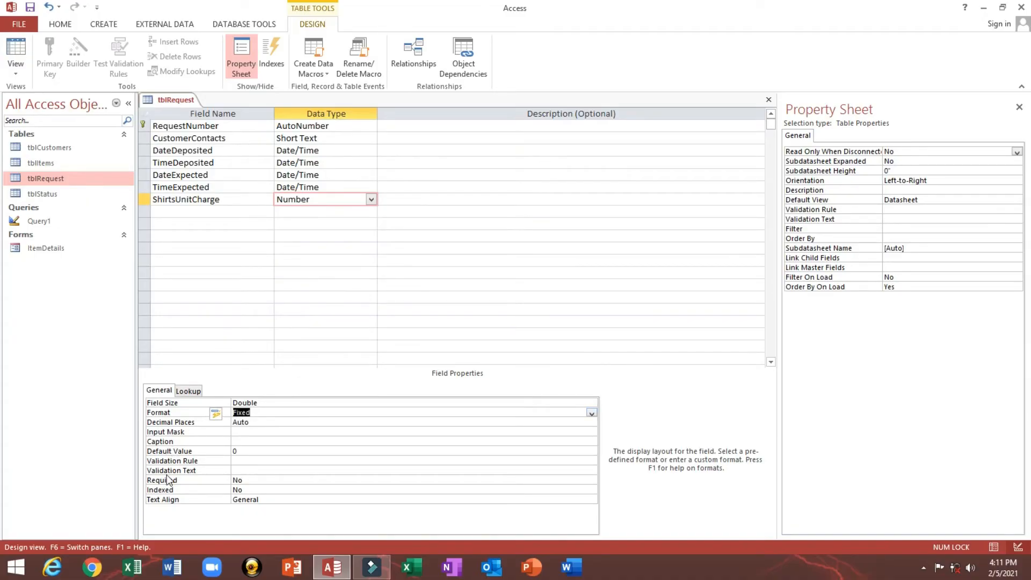
Set the default value of the ShirtsUnitCharge field to 5
{"action": "left_click", "coordinate": [167, 452]}
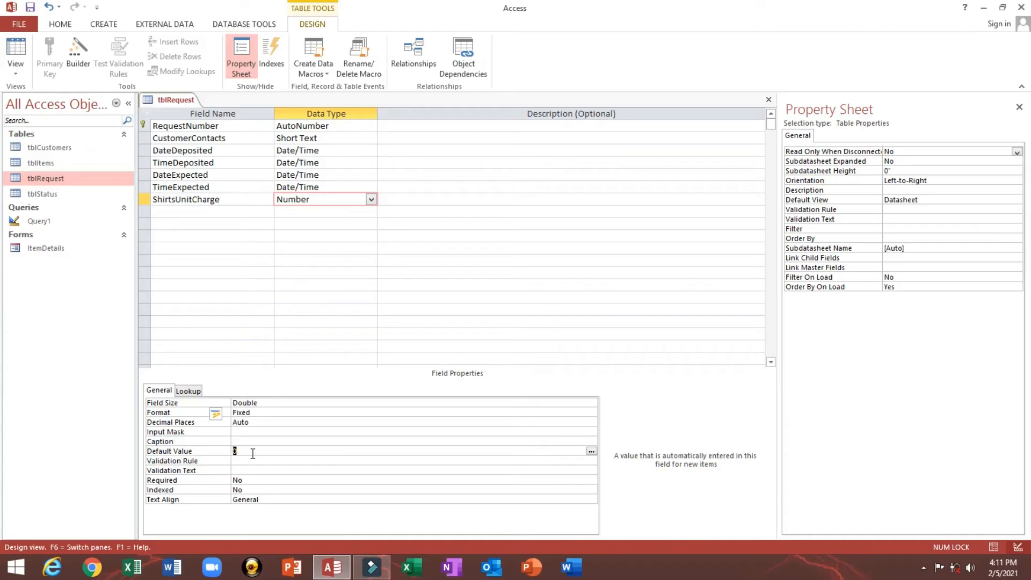
{"action": "left_click_drag", "start_coordinate": [251, 453], "coordinate": [195, 454]}
{"action": "type", "text": "5"}
{"action": "key", "text": "Return"}
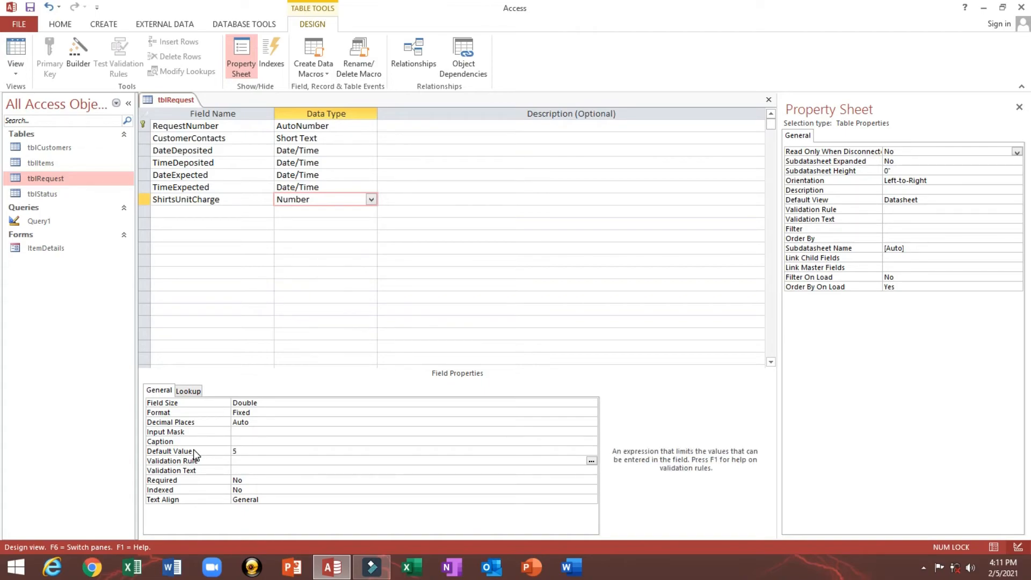
{"action": "left_click", "coordinate": [229, 198]}
{"action": "left_click_drag", "start_coordinate": [230, 199], "coordinate": [124, 199]}
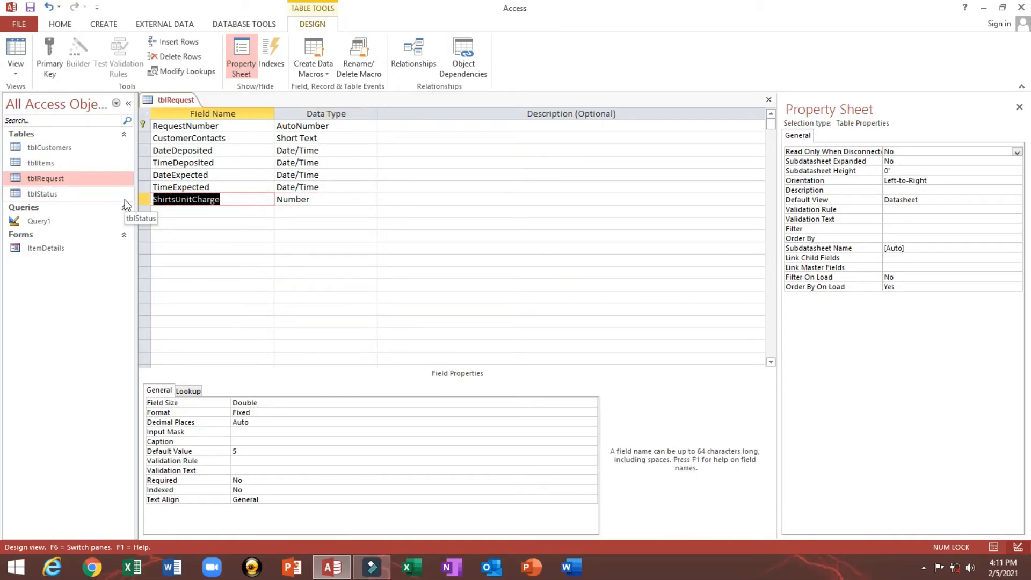
Add a field named QuantityShirts with the Number data type below ShirtsUnitCharge
{"action": "left_click", "coordinate": [167, 213]}
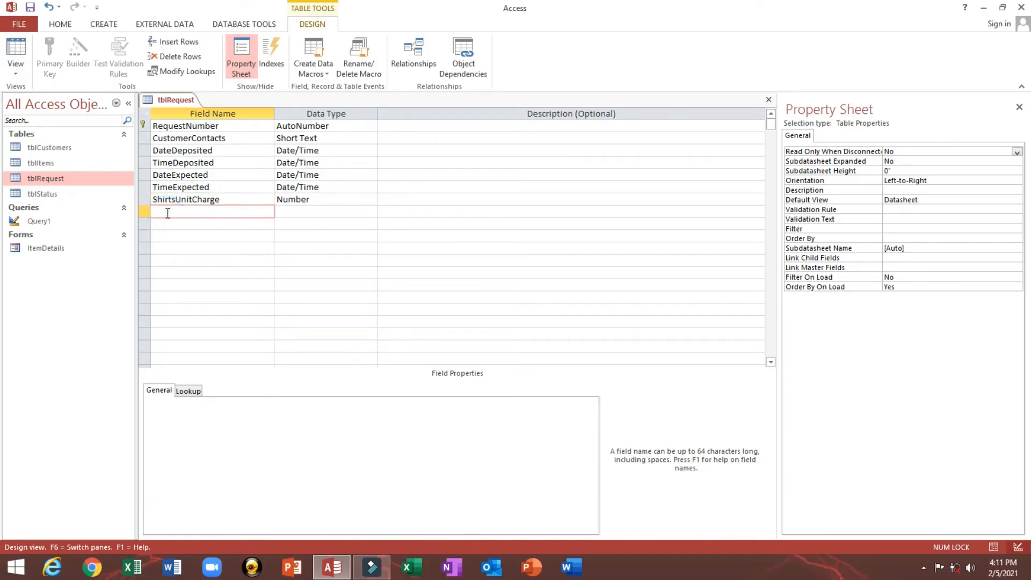
{"action": "type", "text": "QuantityS"}
{"action": "type", "text": "hirts"}
{"action": "key", "text": "Tab"}
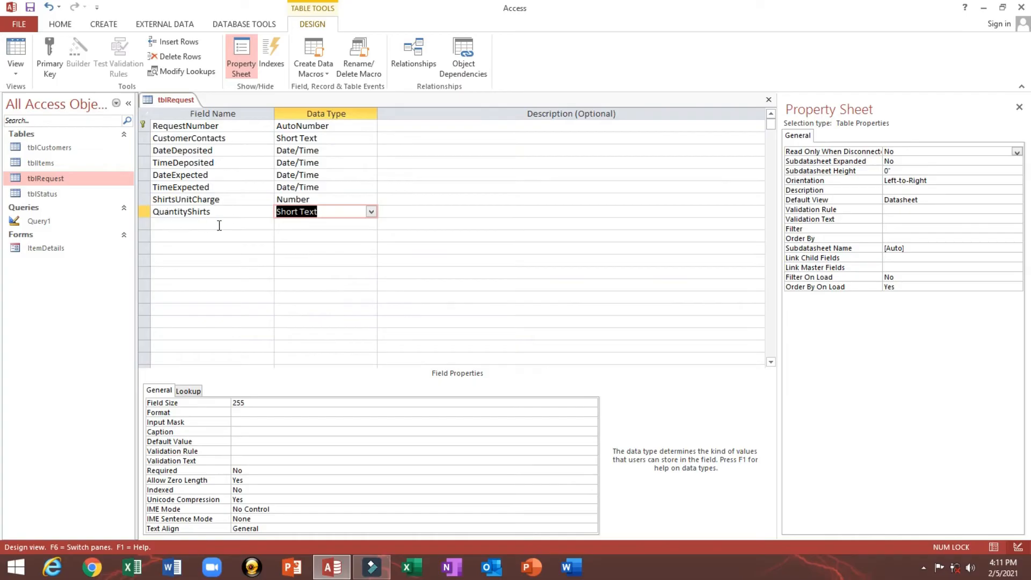
{"action": "left_click_drag", "start_coordinate": [232, 214], "coordinate": [140, 214]}
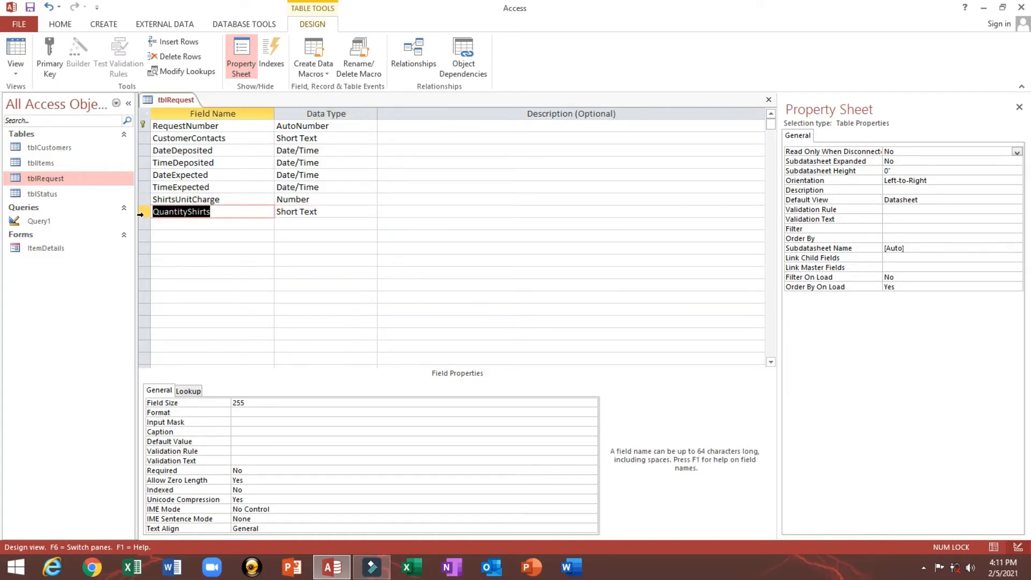
{"action": "left_click", "coordinate": [343, 211]}
{"action": "left_click", "coordinate": [371, 212]}
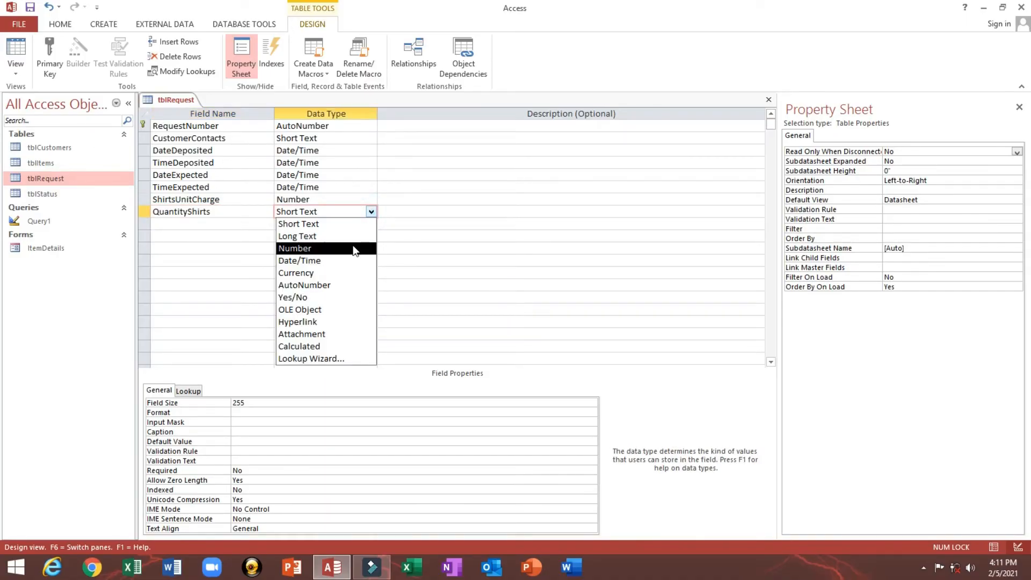
{"action": "left_click", "coordinate": [352, 248]}
Set the field size of QuantityShirts to Integer
{"action": "left_click", "coordinate": [300, 404]}
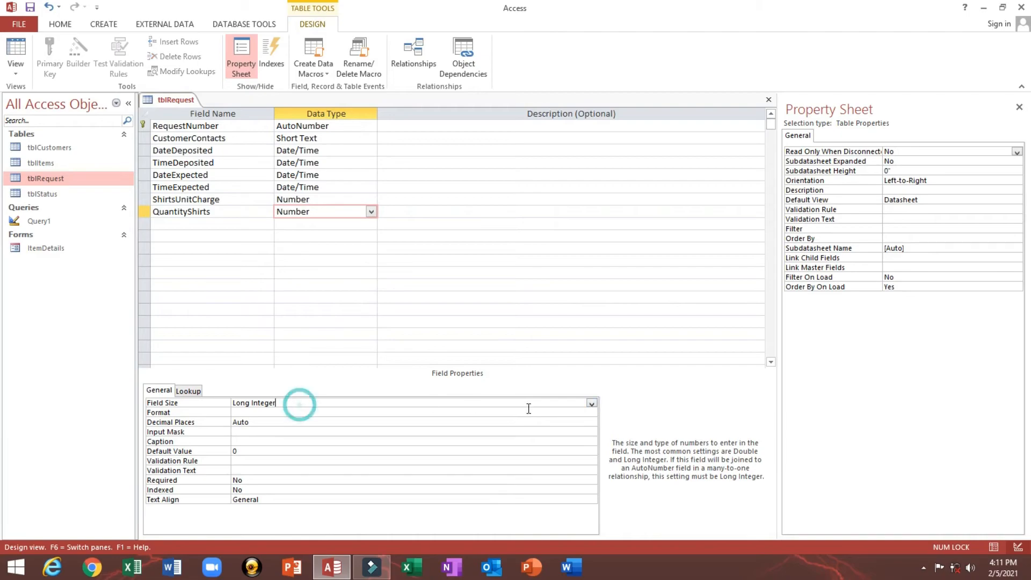
{"action": "left_click", "coordinate": [591, 403]}
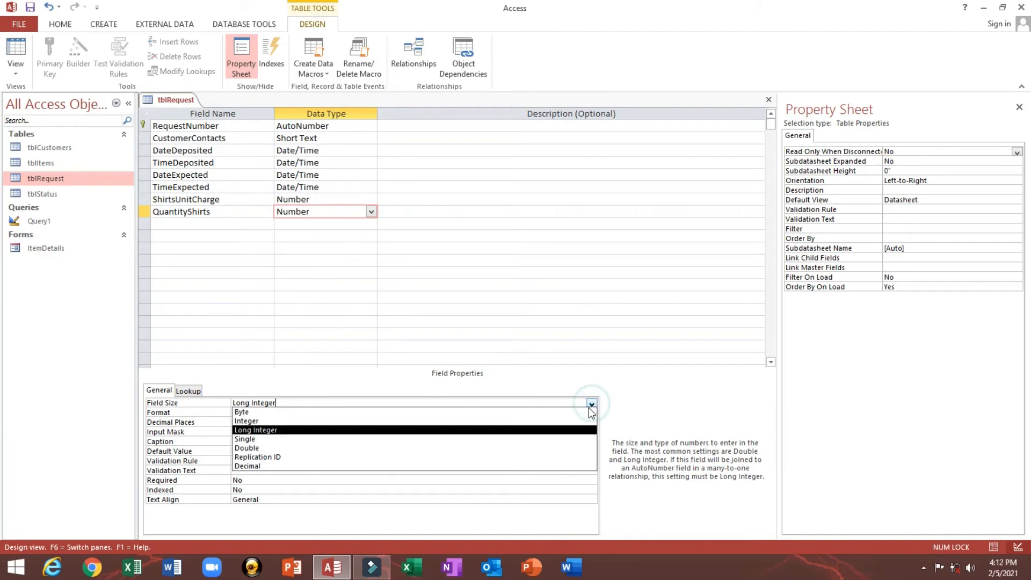
{"action": "left_click", "coordinate": [559, 421]}
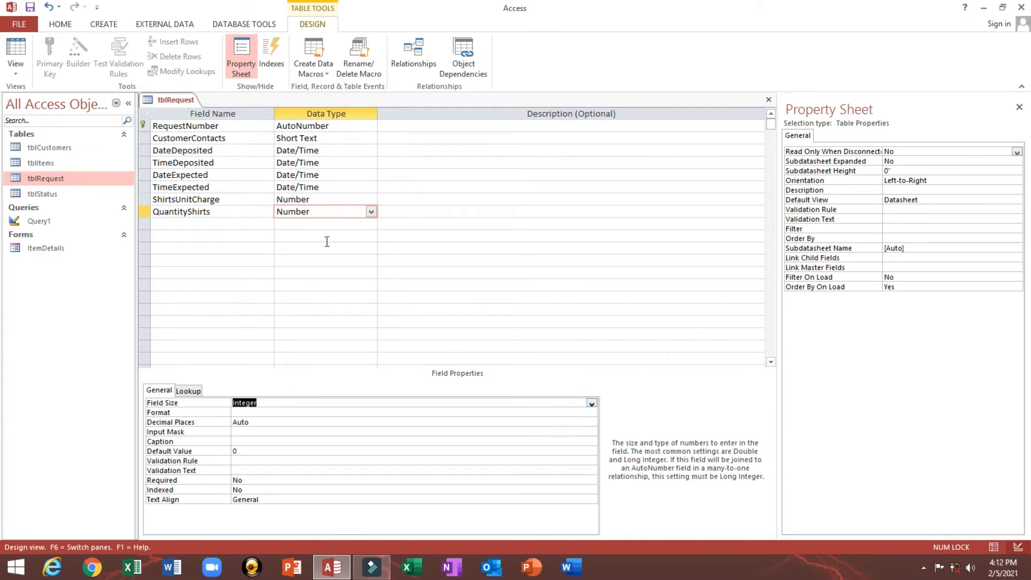
Give the QuantityShirts field the caption Quantity Shirts
{"action": "double_click", "coordinate": [224, 210]}
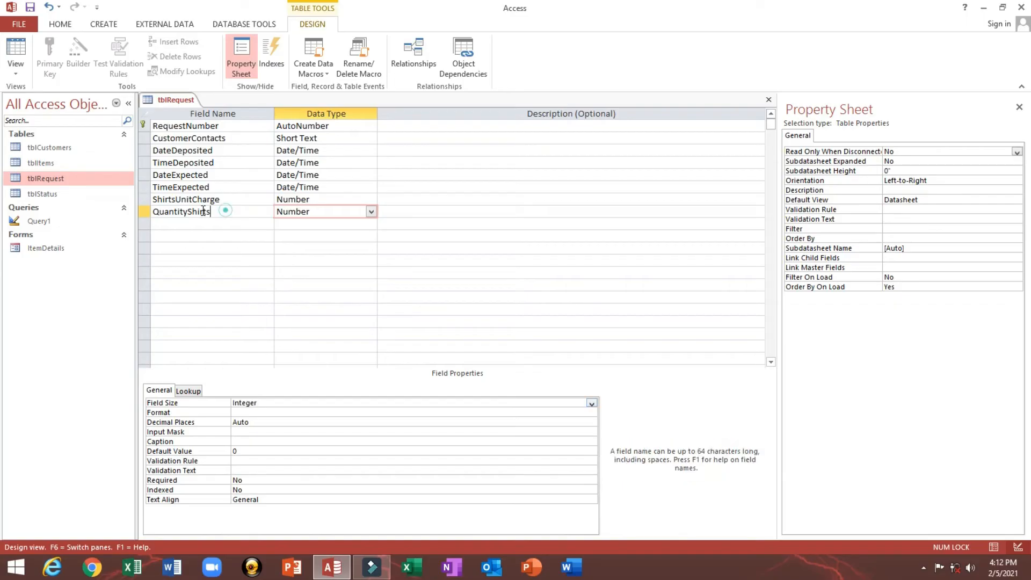
{"action": "left_click", "coordinate": [169, 442]}
{"action": "type", "text": "QuantityShirts"}
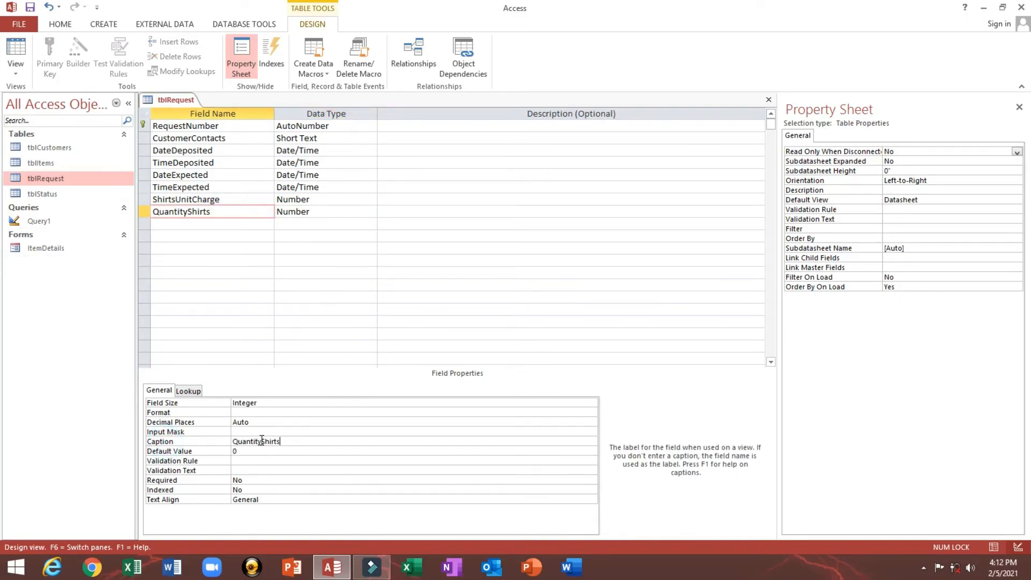
{"action": "left_click", "coordinate": [261, 441]}
{"action": "left_click", "coordinate": [265, 451]}
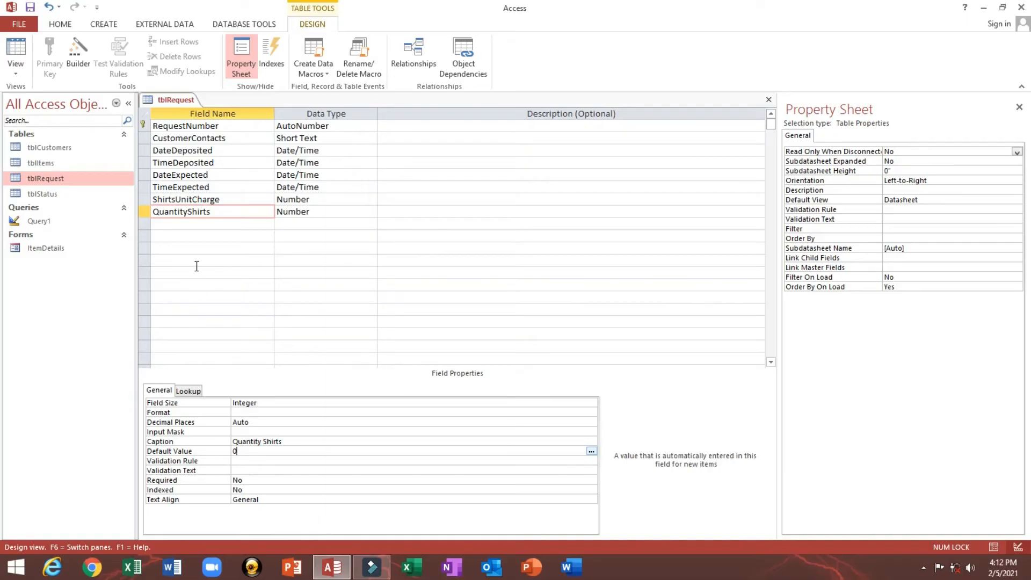
Duplicate the ShirtsUnitCharge and QuantityShirts field rows into the empty rows directly below them
{"action": "left_click", "coordinate": [188, 224]}
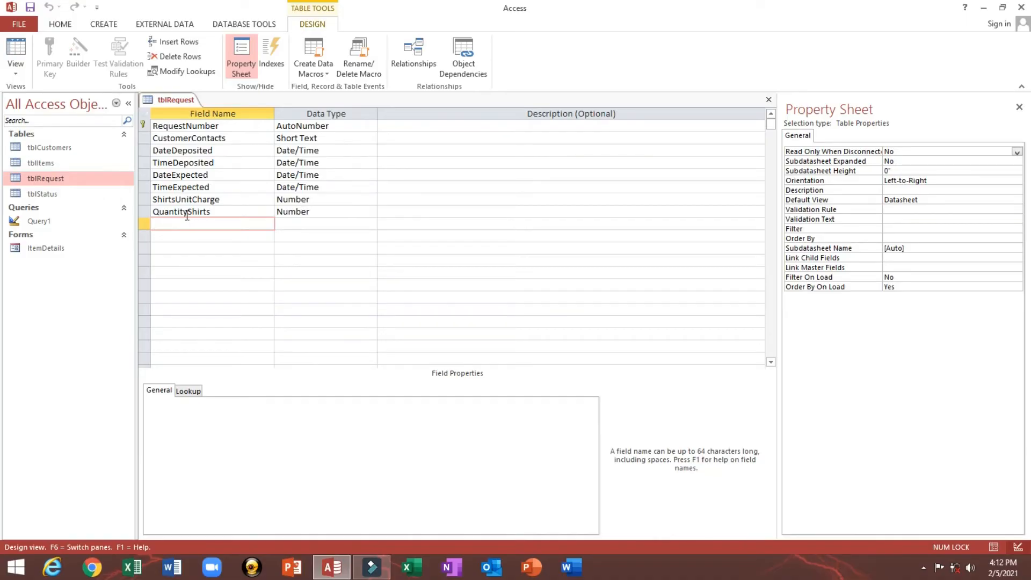
{"action": "left_click_drag", "start_coordinate": [146, 199], "coordinate": [146, 211]}
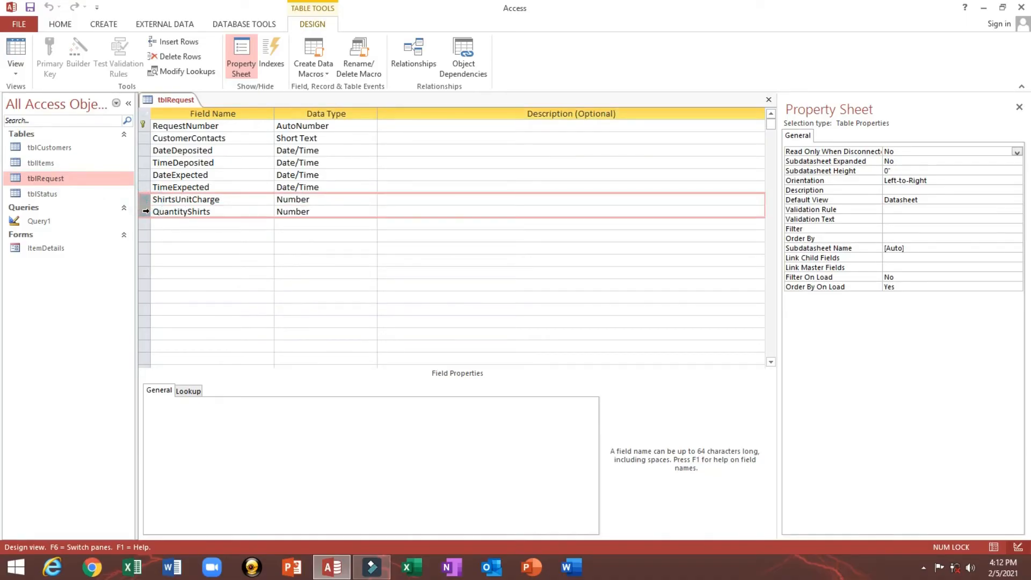
{"action": "left_click", "coordinate": [144, 225]}
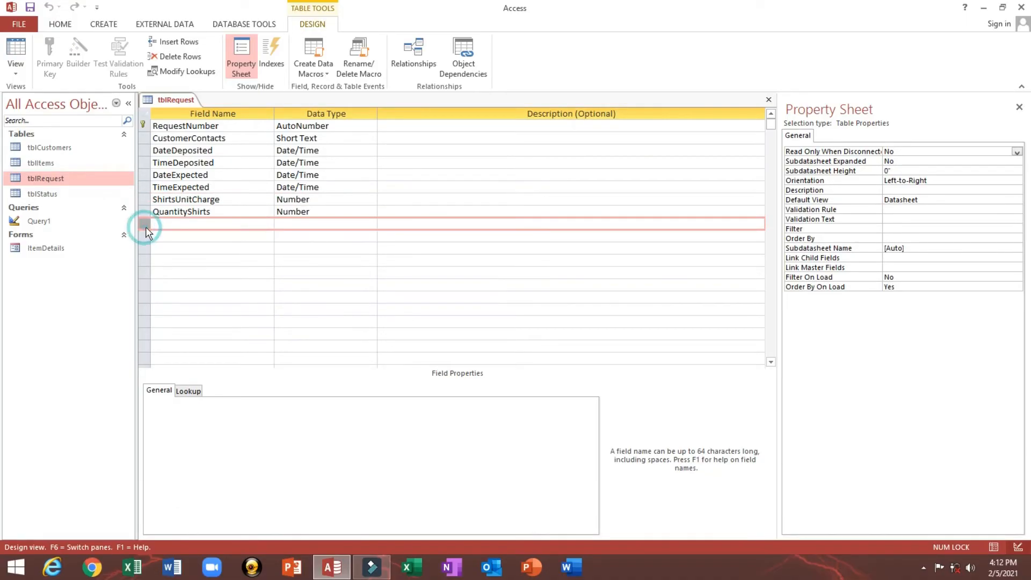
{"action": "key", "text": "ctrl+v"}
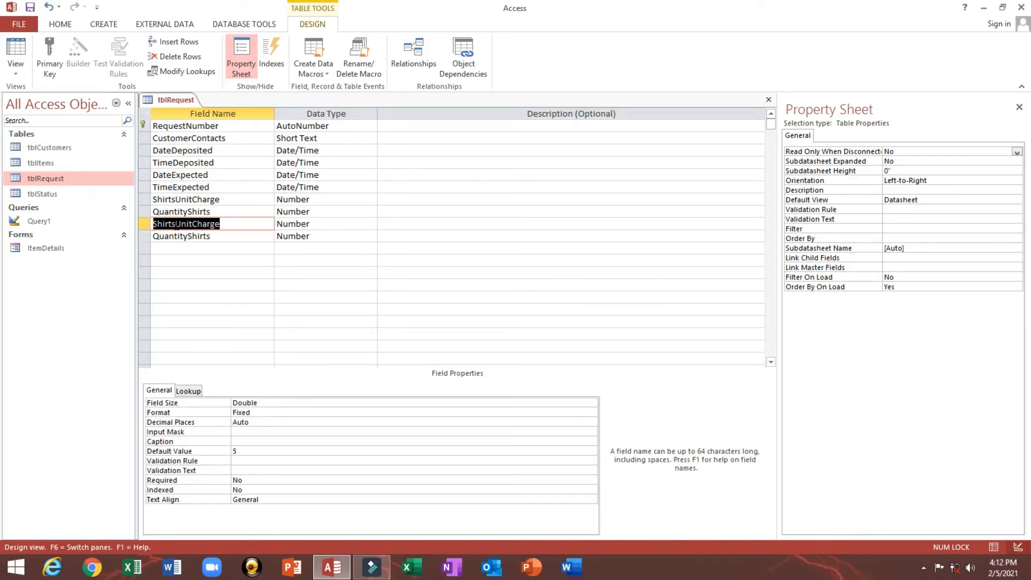
Rename the duplicated ShirtsUnitCharge and QuantityShirts fields as PantsUnitCharge and QuantityPants
{"action": "left_click_drag", "start_coordinate": [176, 224], "coordinate": [107, 223]}
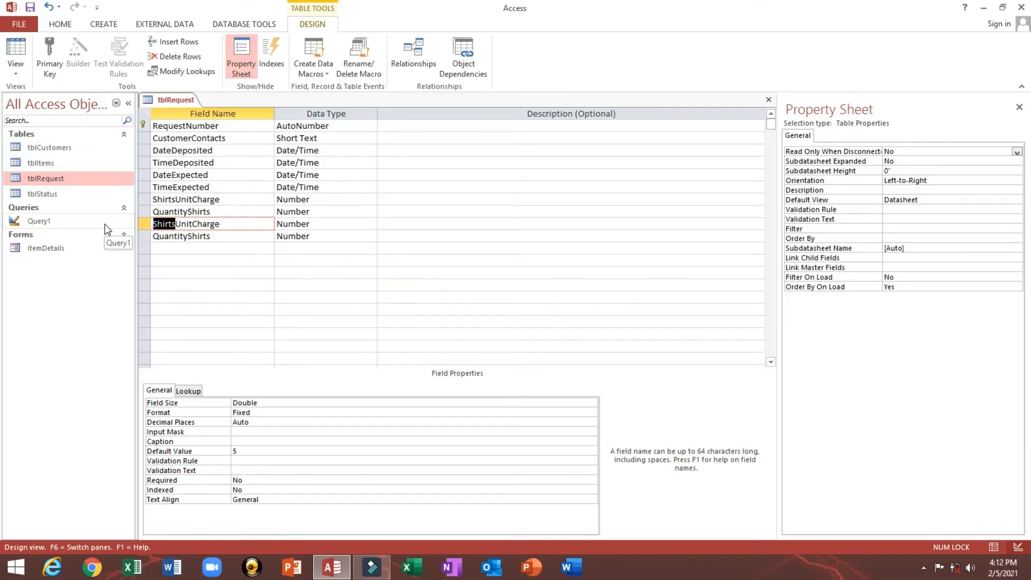
{"action": "type", "text": "Pants"}
{"action": "left_click_drag", "start_coordinate": [188, 238], "coordinate": [229, 240]}
{"action": "type", "text": "Pa"}
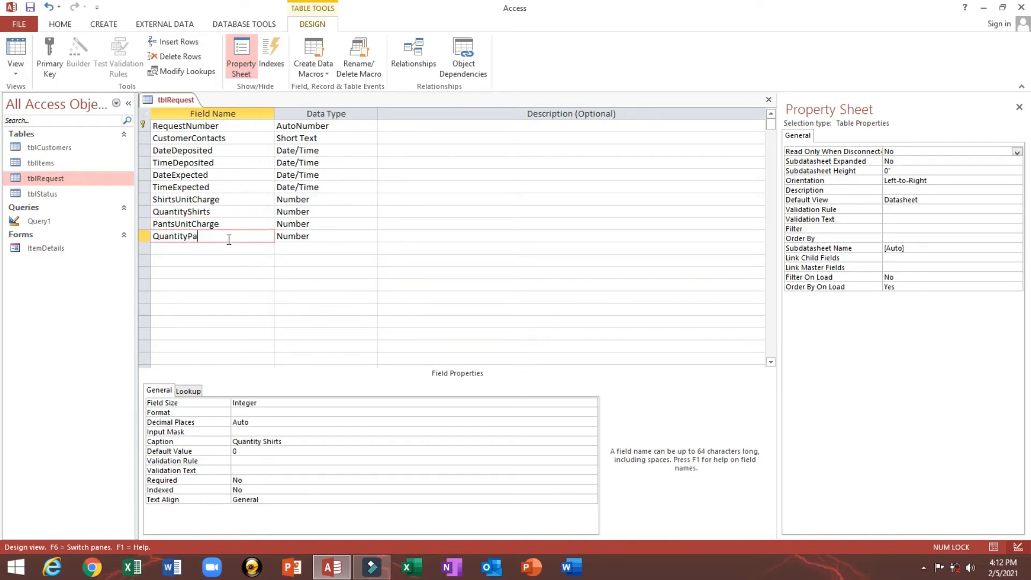
{"action": "type", "text": "nts"}
Give the ShirtsUnitCharge field the caption Shirts Unit Charge
{"action": "left_click", "coordinate": [177, 199]}
{"action": "left_click_drag", "start_coordinate": [232, 198], "coordinate": [117, 202]}
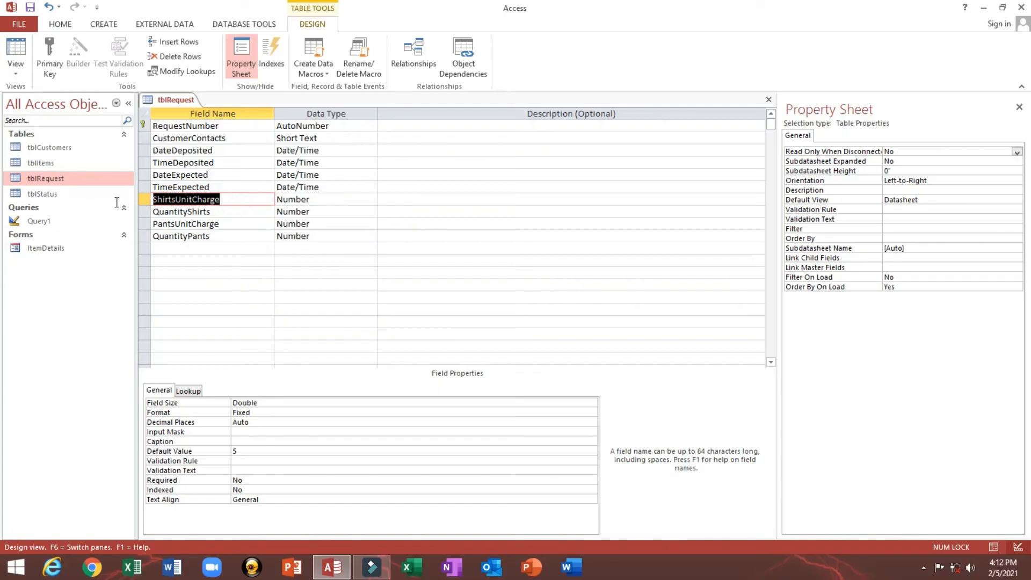
{"action": "key", "text": "ctrl+c"}
{"action": "left_click", "coordinate": [247, 442]}
{"action": "key", "text": "ctrl+v"}
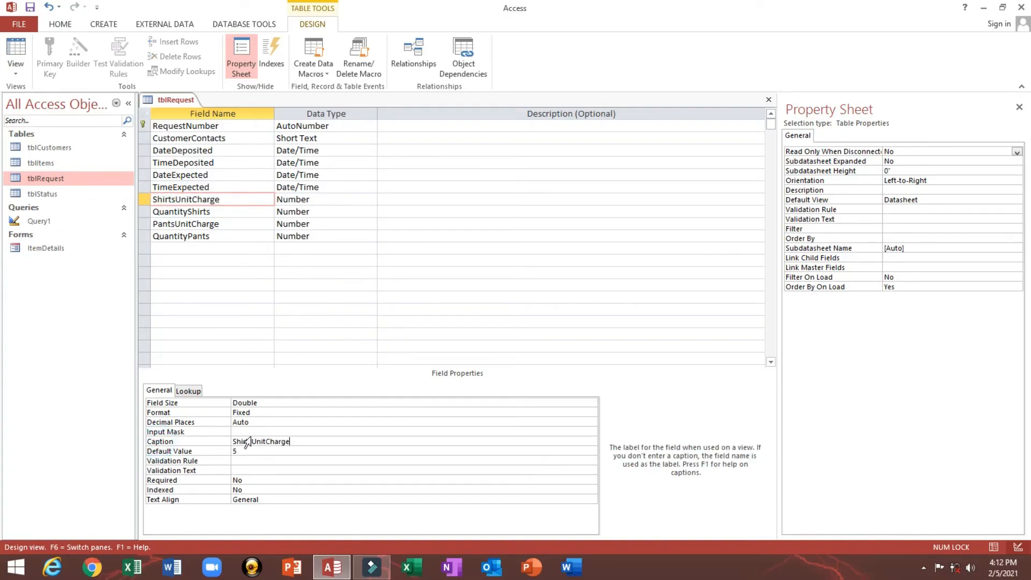
{"action": "left_click", "coordinate": [250, 441]}
{"action": "left_click", "coordinate": [269, 442]}
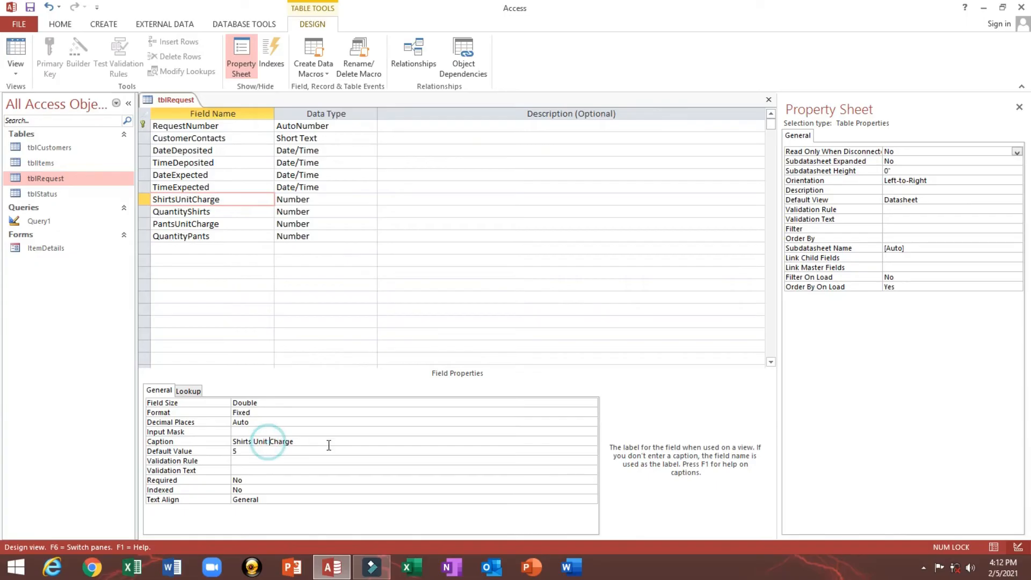
Give the PantsUnitCharge field the caption Pants Unit Charge
{"action": "double_click", "coordinate": [234, 212]}
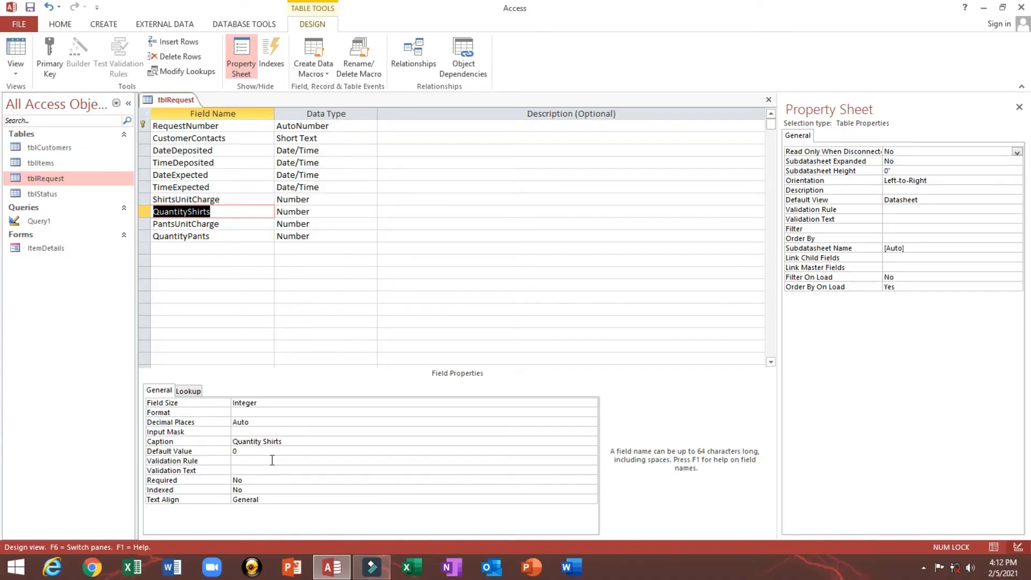
{"action": "double_click", "coordinate": [237, 225]}
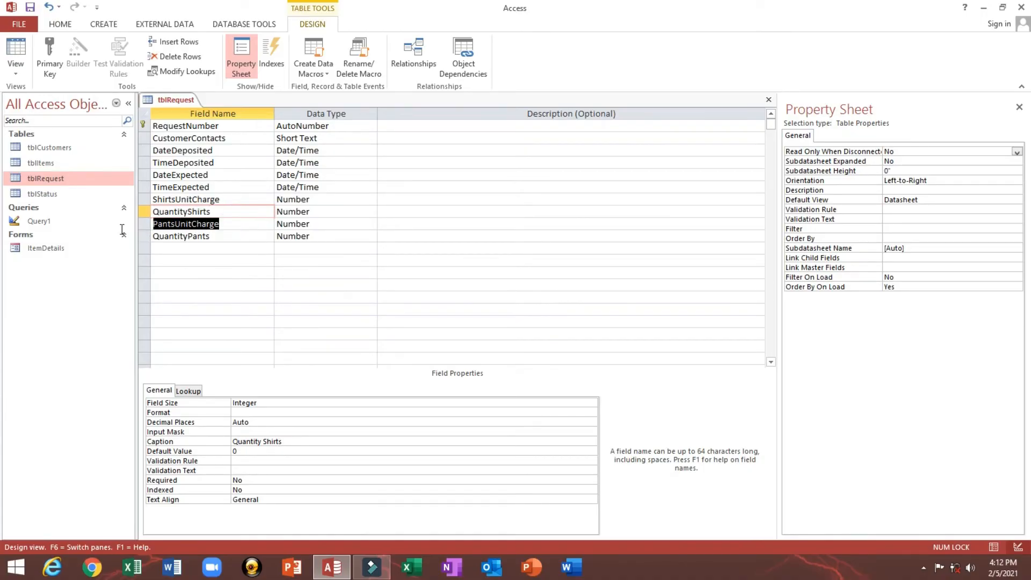
{"action": "left_click", "coordinate": [190, 442]}
{"action": "key", "text": "ctrl+v"}
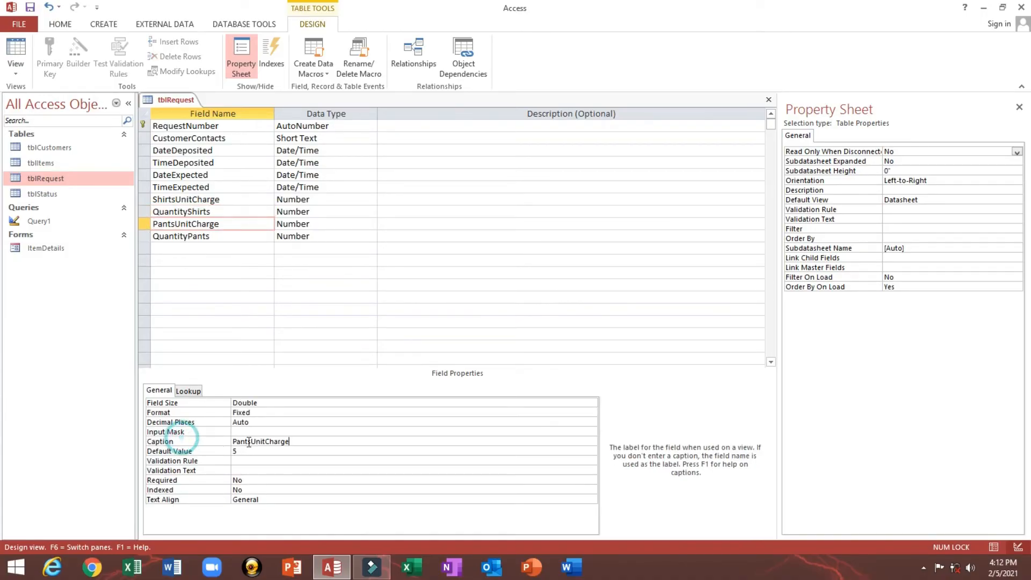
{"action": "left_click", "coordinate": [253, 443]}
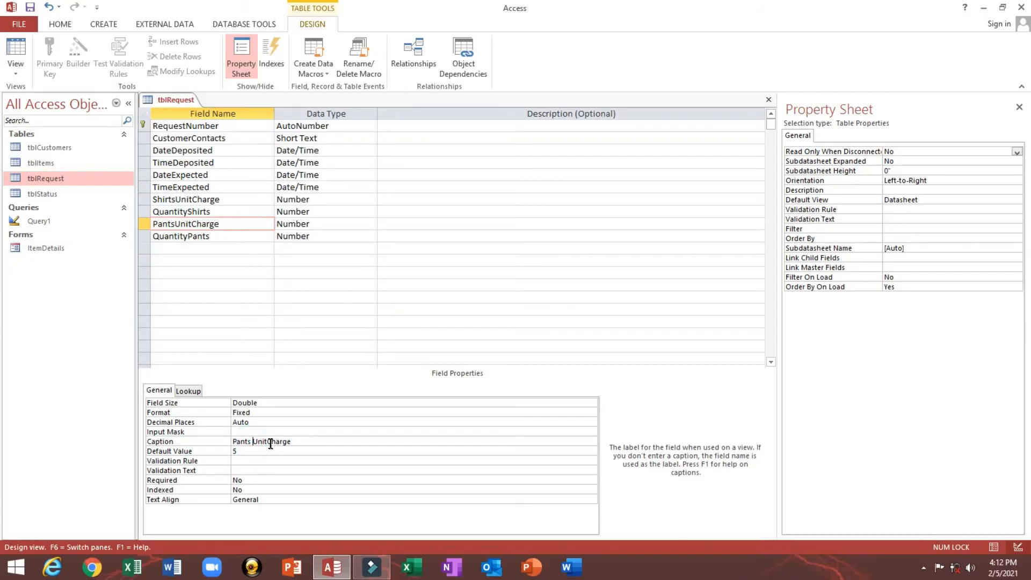
{"action": "left_click", "coordinate": [271, 442]}
{"action": "left_click", "coordinate": [313, 443]}
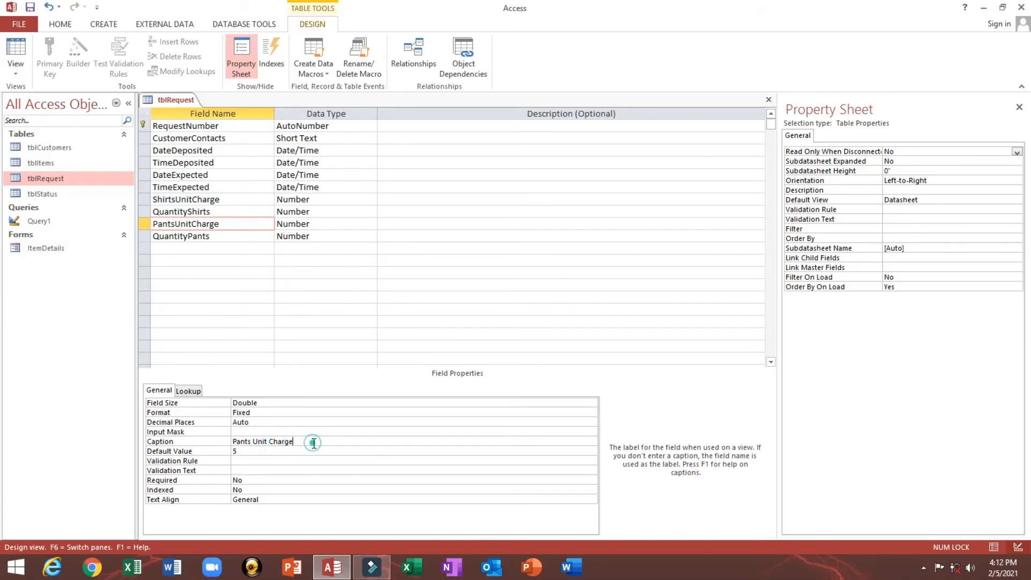
Change the caption of the QuantityPants field to Quantity Pants
{"action": "double_click", "coordinate": [224, 236]}
{"action": "key", "text": "ctrl+c"}
{"action": "left_click", "coordinate": [161, 441]}
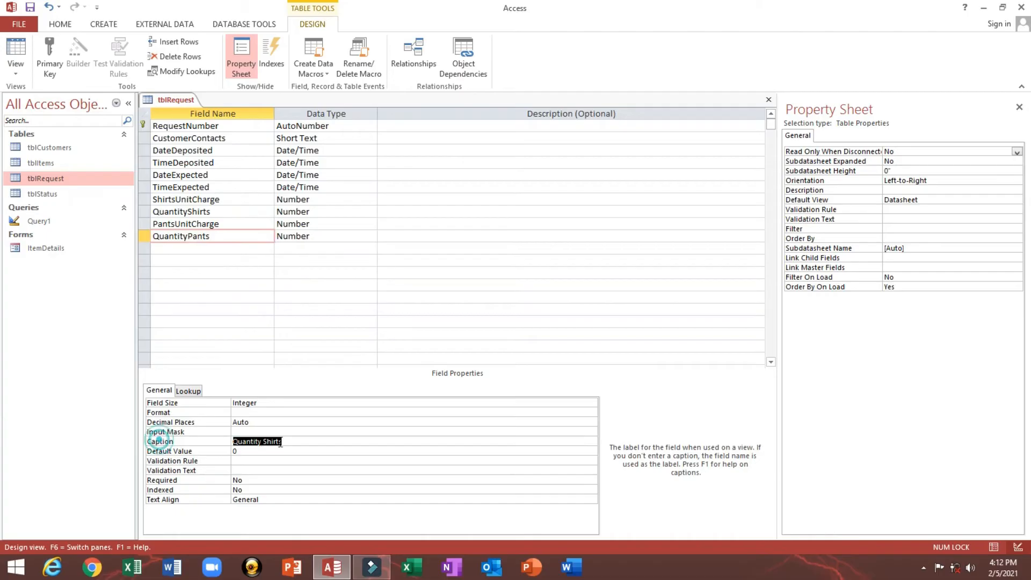
{"action": "key", "text": "ctrl+v"}
{"action": "left_click", "coordinate": [264, 442]}
{"action": "left_click", "coordinate": [298, 451]}
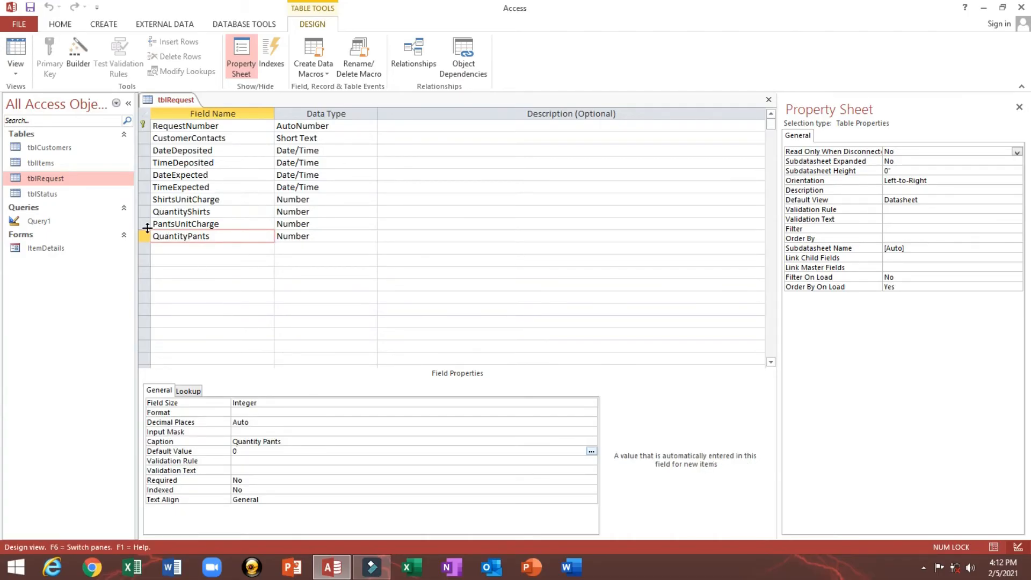
{"action": "left_click", "coordinate": [213, 245]}
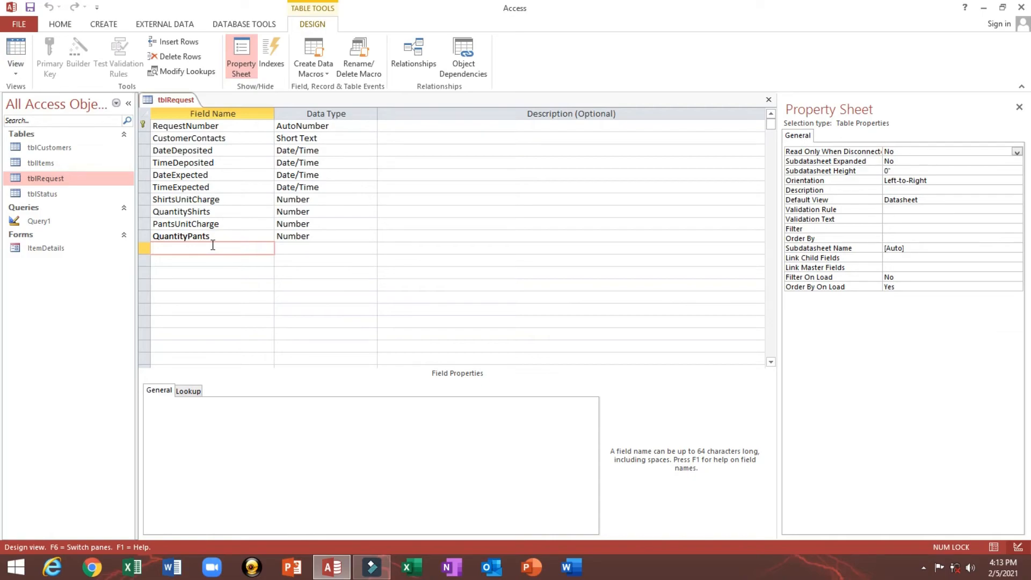
{"action": "double_click", "coordinate": [237, 236]}
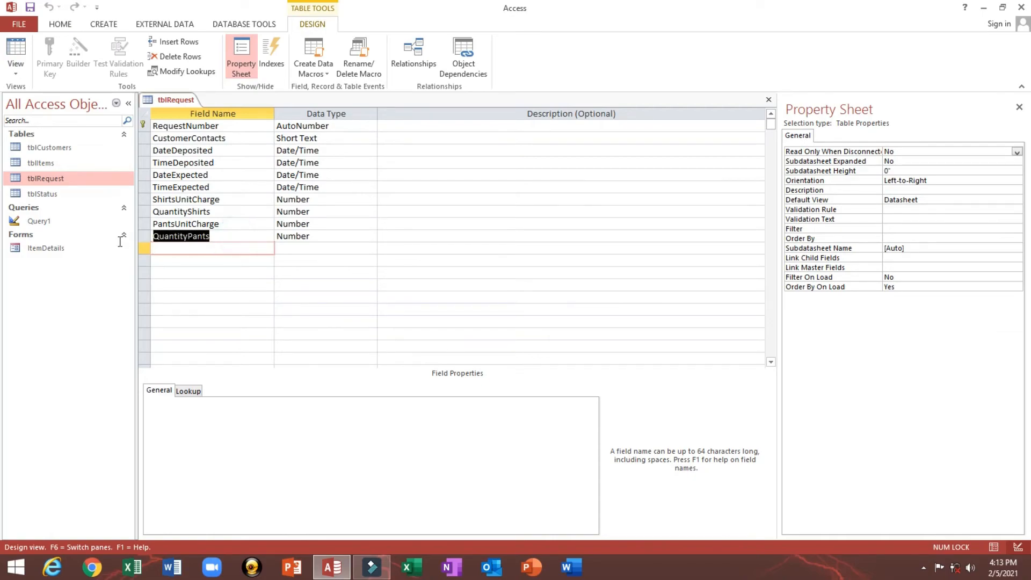
{"action": "key", "text": "Up"}
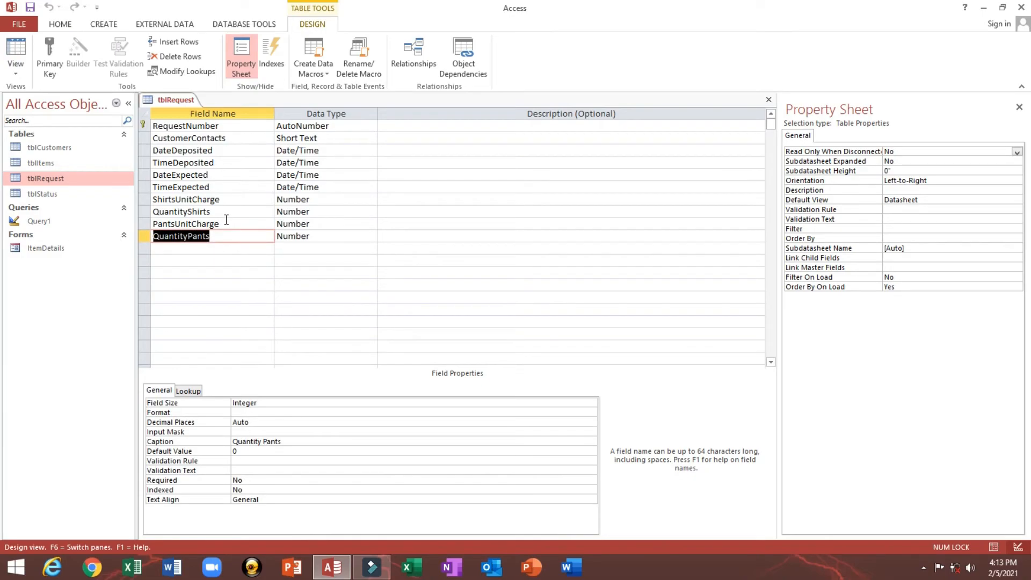
Add a field named Item1 in the empty row below QuantityPants
{"action": "left_click", "coordinate": [178, 248]}
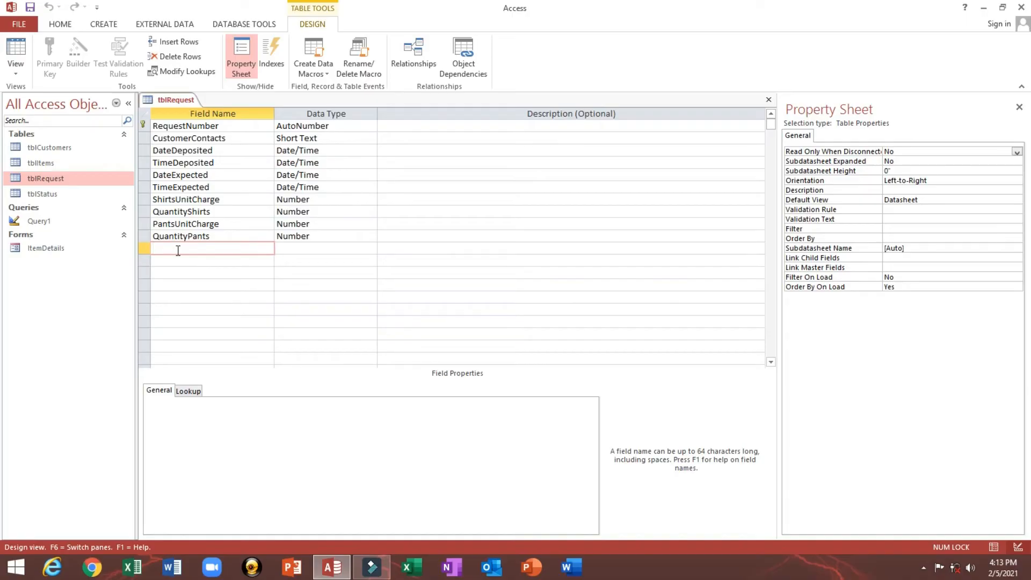
{"action": "type", "text": "Item1"}
{"action": "key", "text": "Tab"}
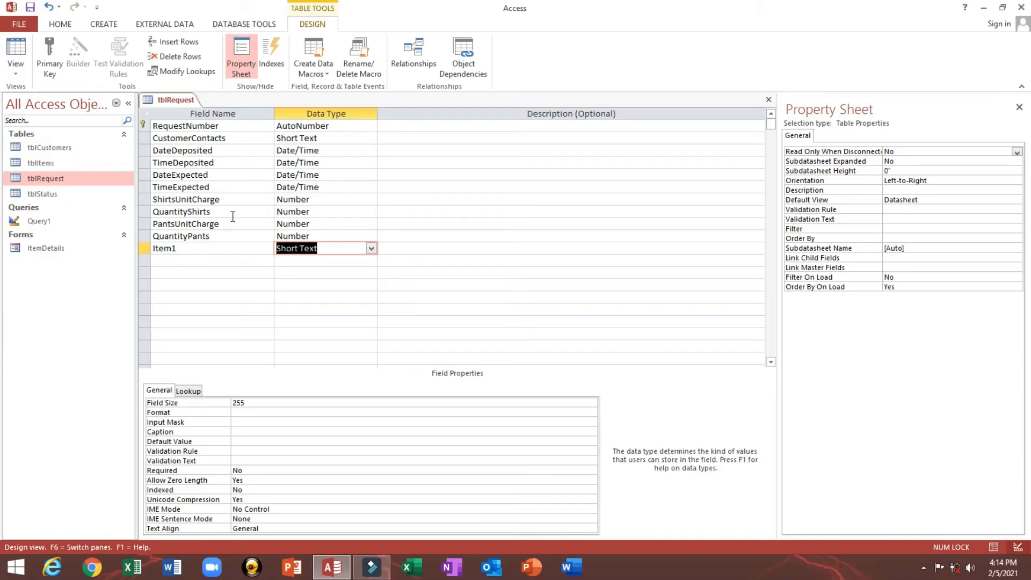
Start the Lookup Wizard for Item1 and choose the tblItems table as the source of its values
{"action": "left_click", "coordinate": [371, 248]}
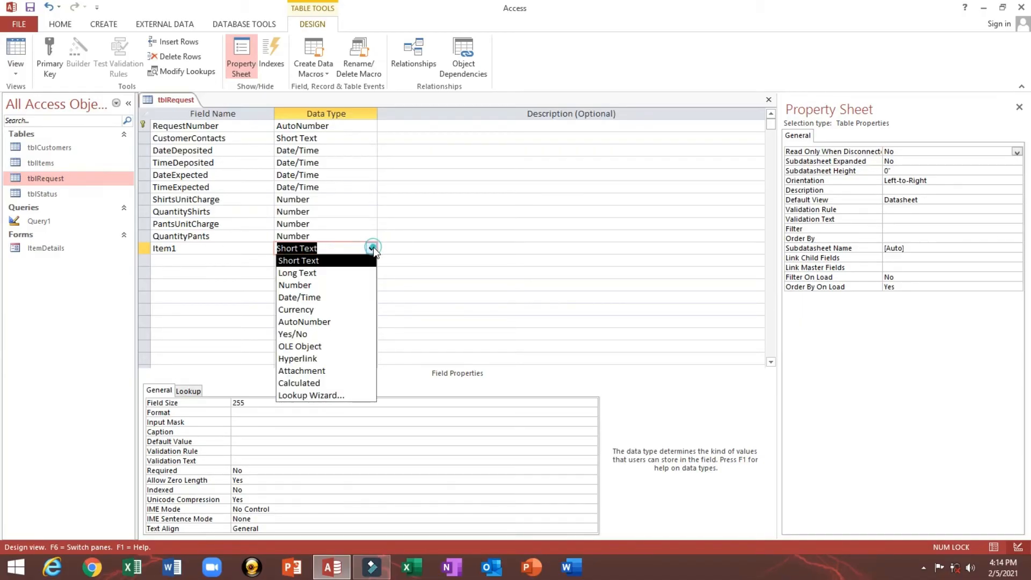
{"action": "left_click", "coordinate": [312, 395]}
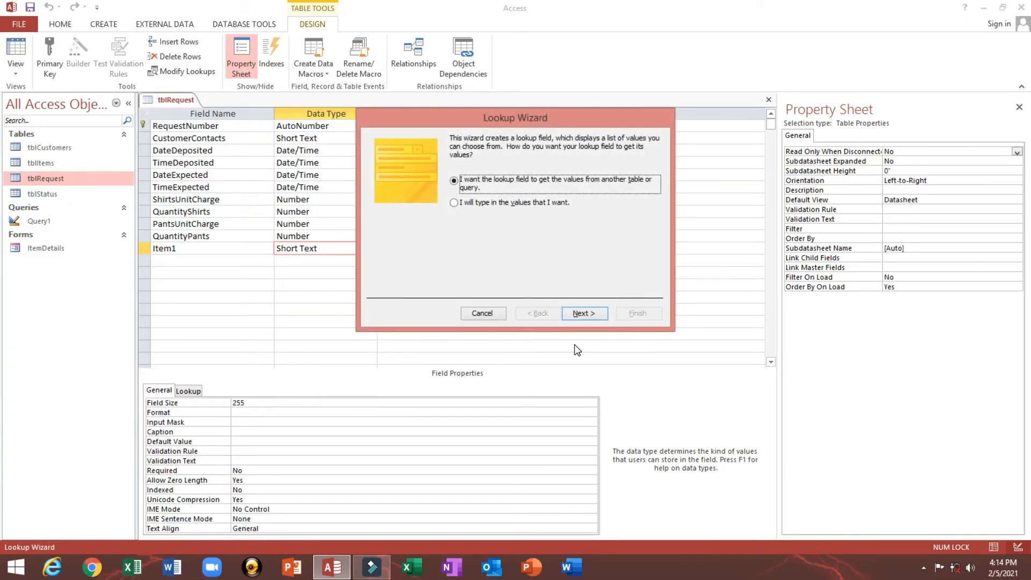
{"action": "left_click", "coordinate": [584, 313]}
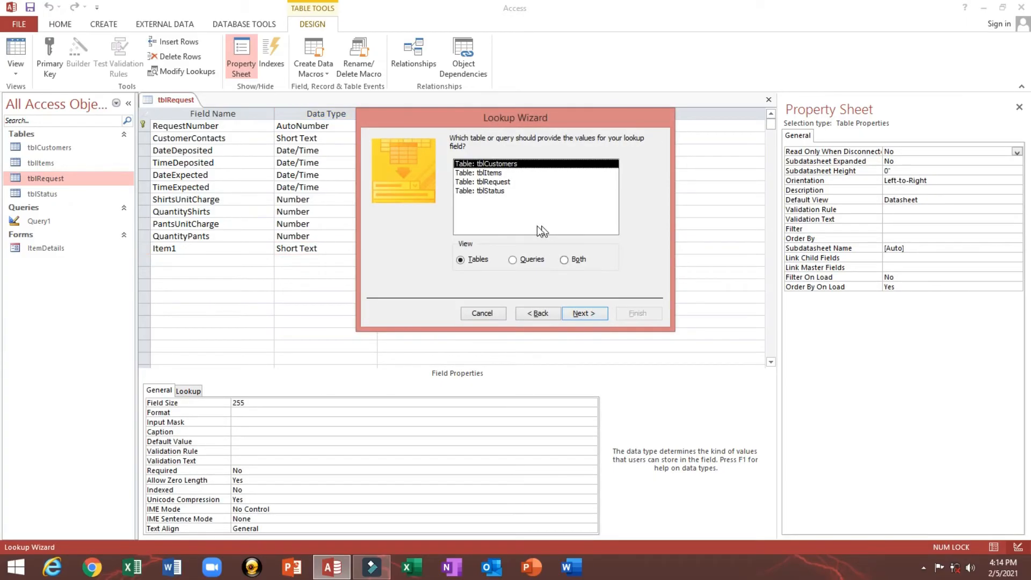
{"action": "left_click", "coordinate": [492, 174]}
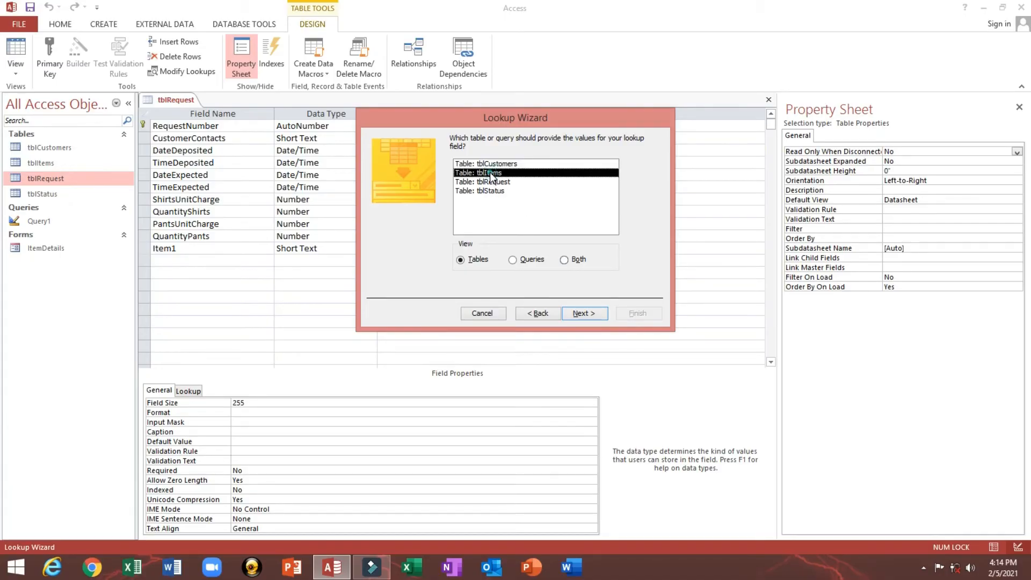
{"action": "left_click", "coordinate": [584, 313]}
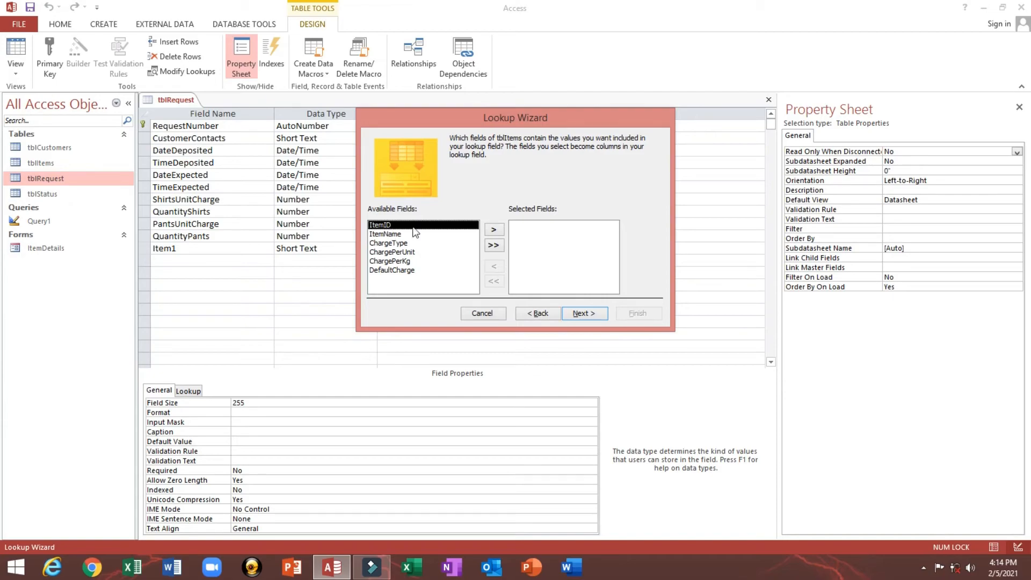
Include the ItemID, ItemName and DefaultCharge fields in the lookup, without any sort order
{"action": "double_click", "coordinate": [380, 225]}
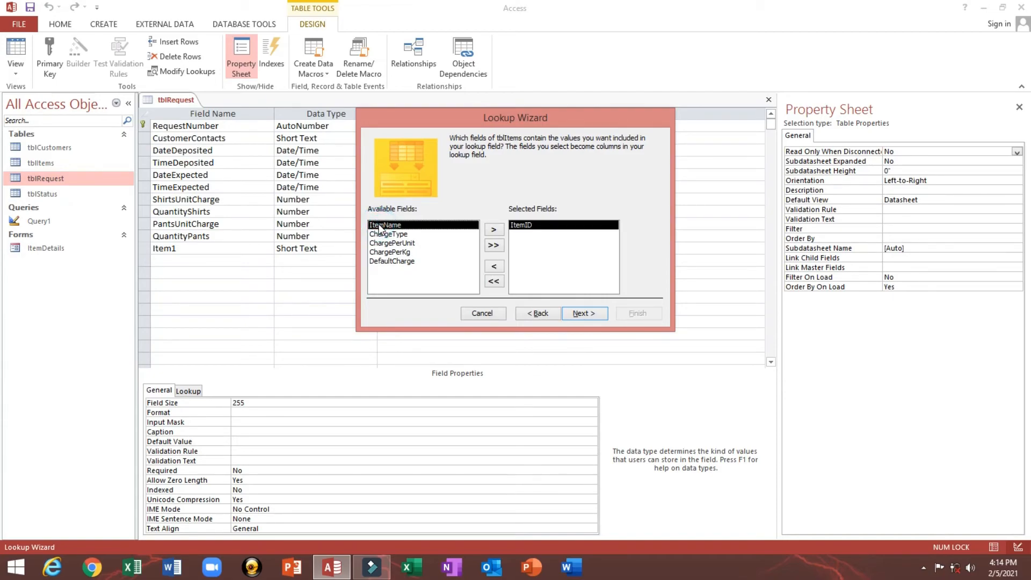
{"action": "double_click", "coordinate": [391, 226]}
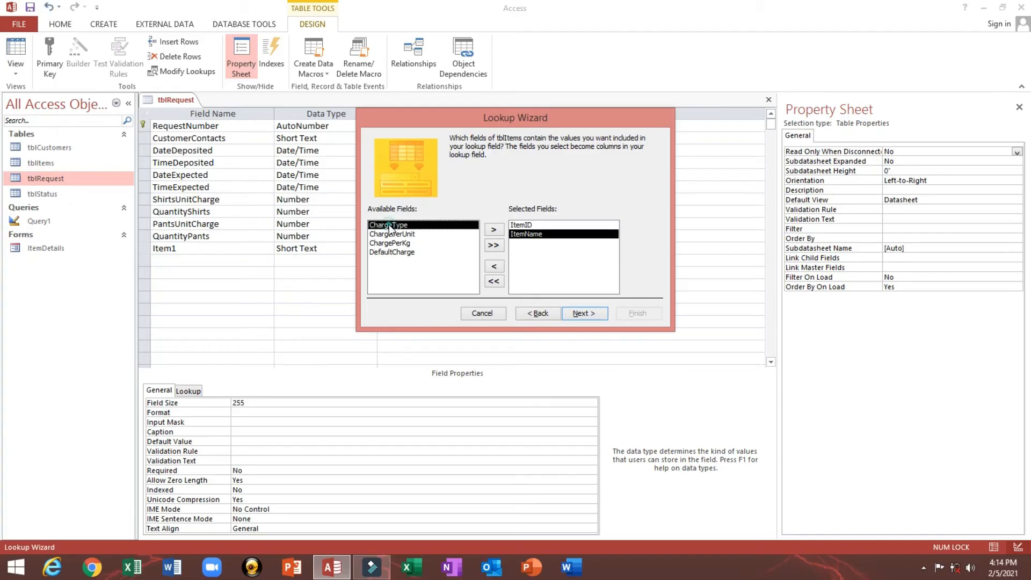
{"action": "double_click", "coordinate": [385, 253]}
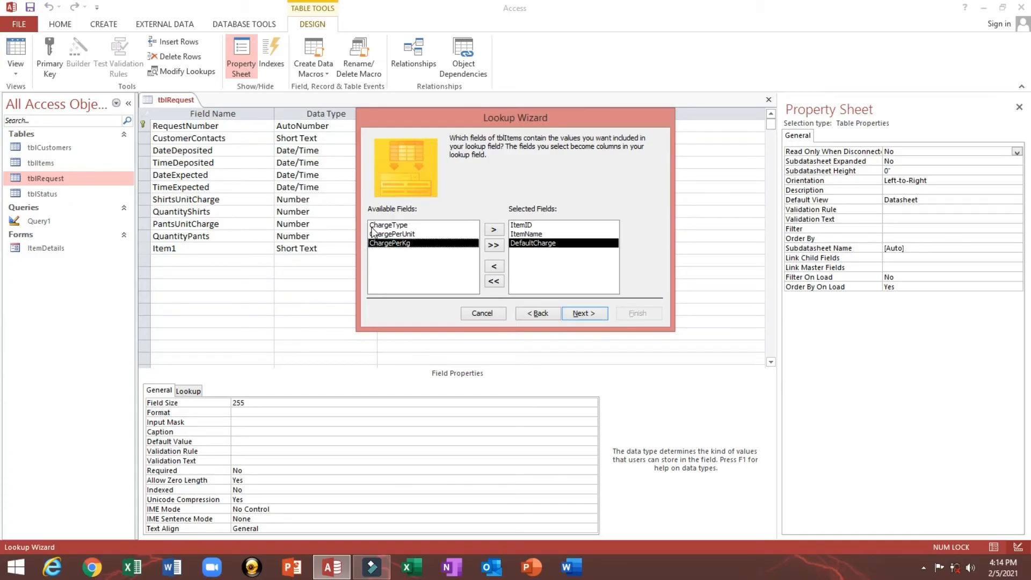
{"action": "left_click", "coordinate": [578, 316]}
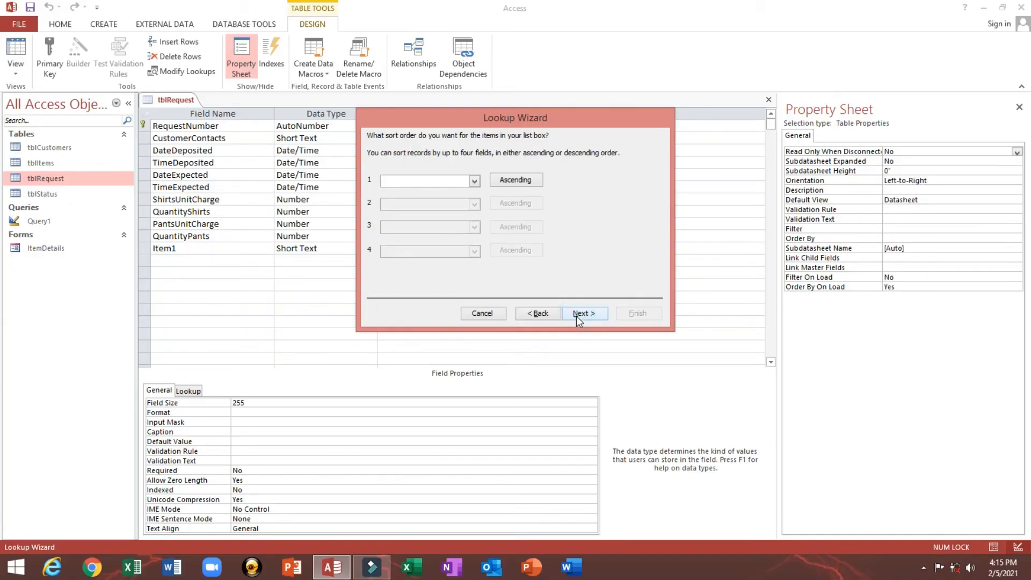
{"action": "left_click", "coordinate": [578, 317]}
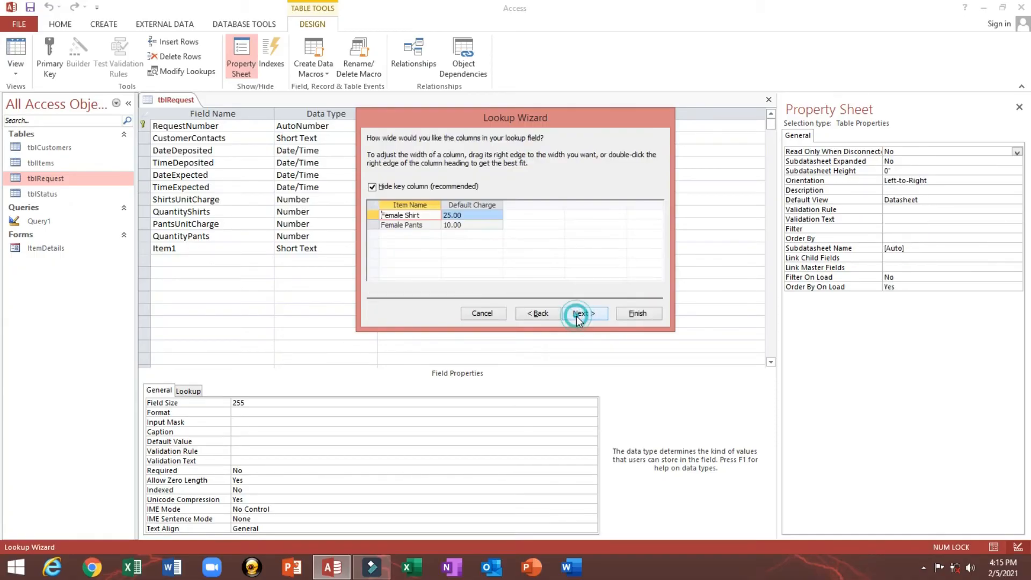
Adjust the lookup's Item Name column to about 1.06 inches wide, keeping the key column hidden
{"action": "double_click", "coordinate": [440, 207]}
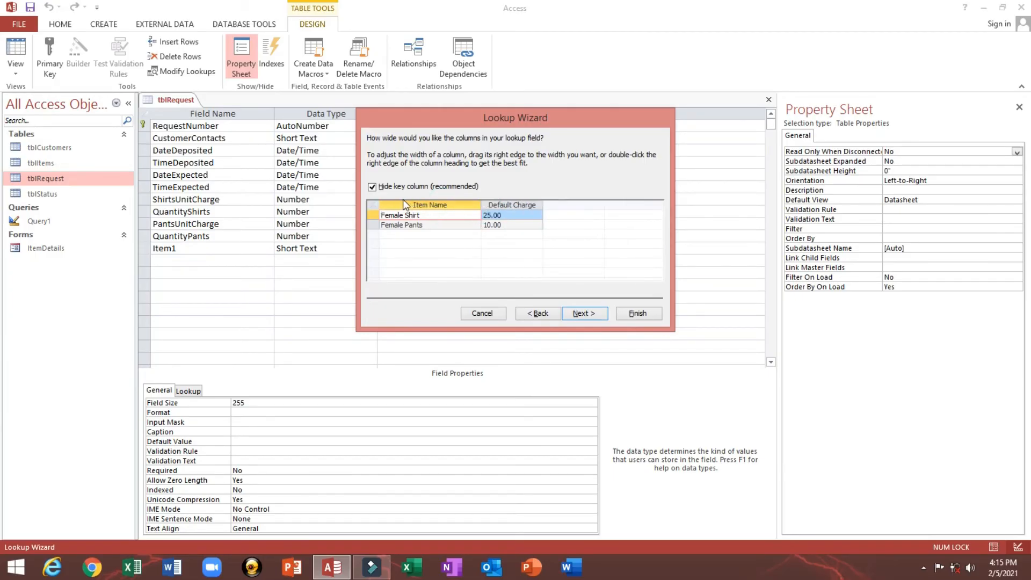
{"action": "left_click", "coordinate": [372, 186]}
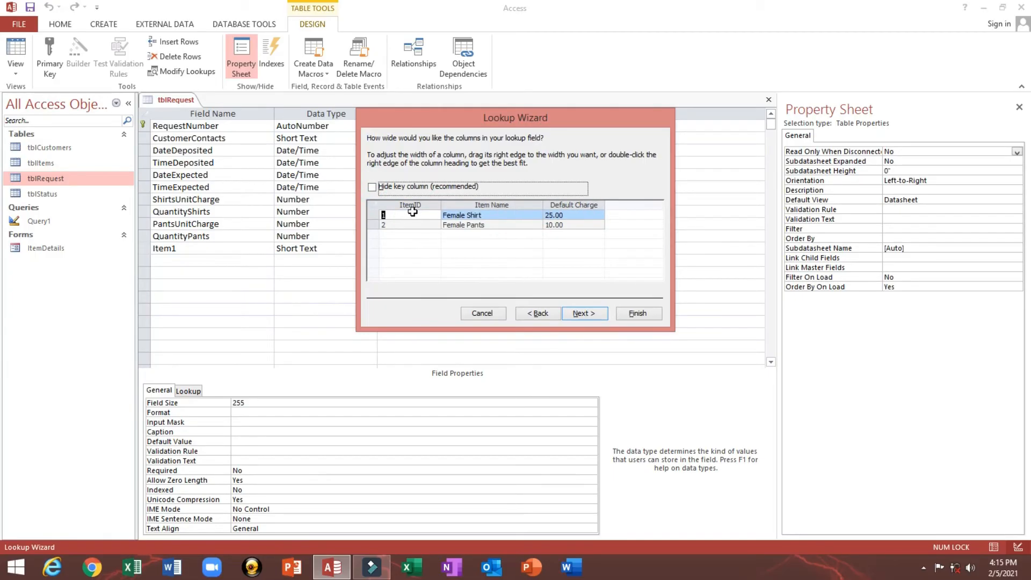
{"action": "left_click", "coordinate": [373, 188]}
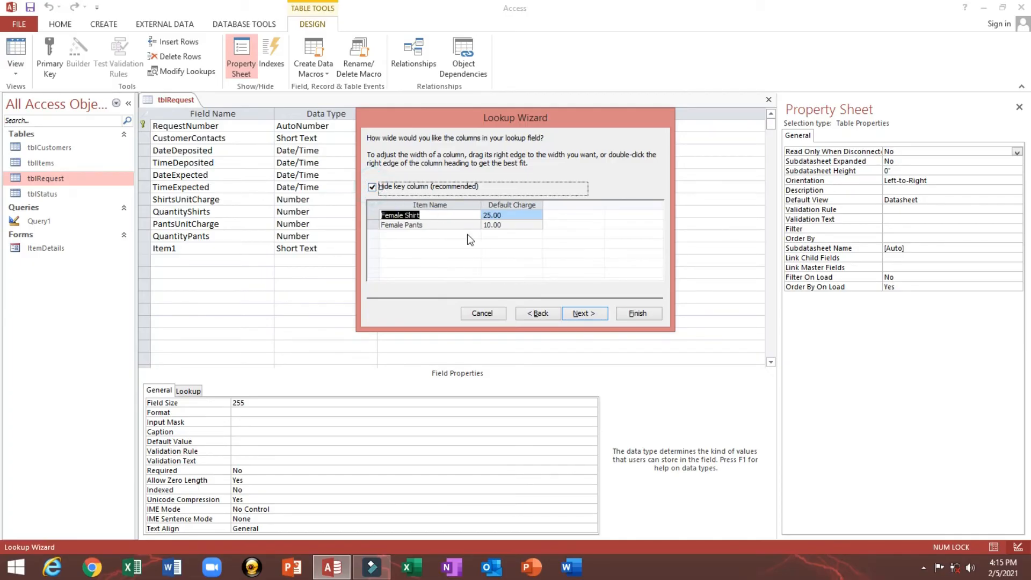
{"action": "left_click_drag", "start_coordinate": [483, 208], "coordinate": [445, 207]}
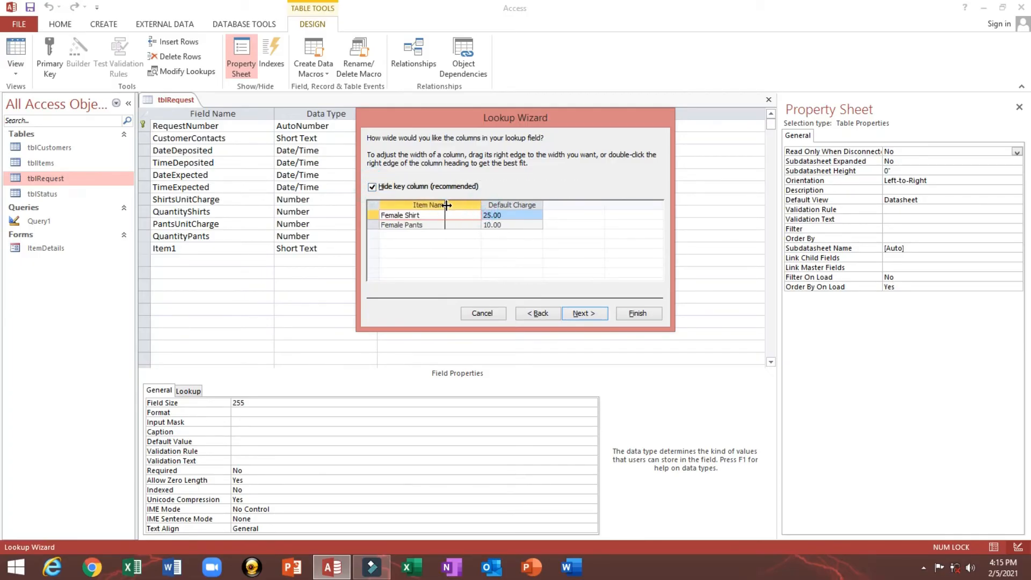
Finish the lookup with the label Item1 and save the table so the relationship is created
{"action": "left_click", "coordinate": [591, 316]}
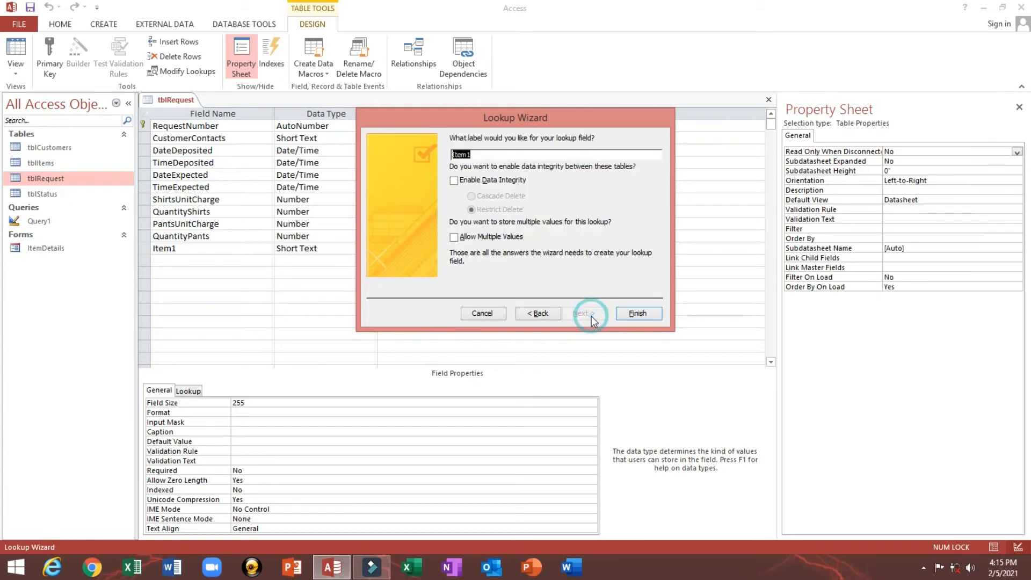
{"action": "left_click", "coordinate": [640, 314]}
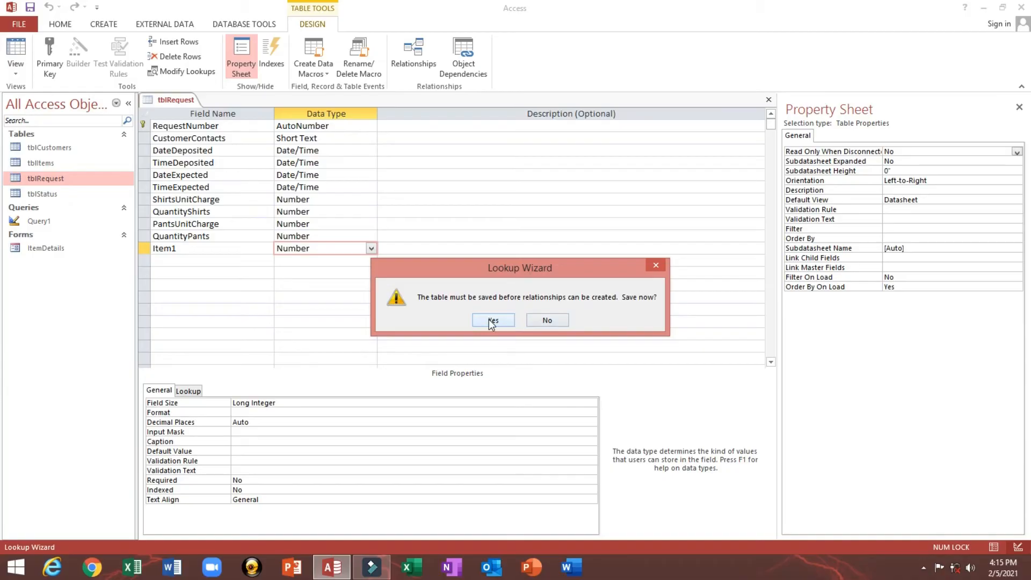
{"action": "left_click", "coordinate": [491, 320]}
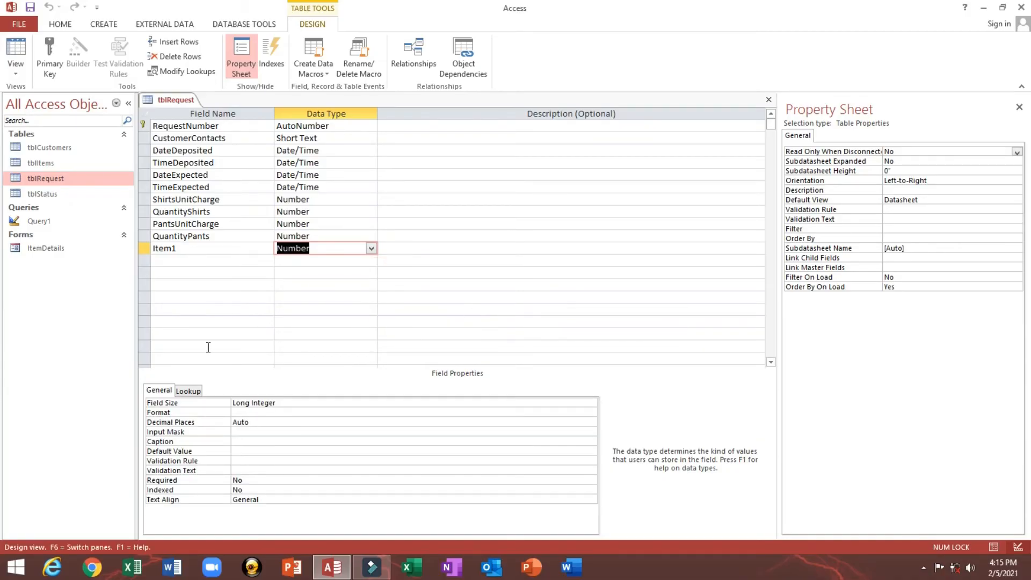
Examine Item1's lookup properties, previewing the row source query's records and checking the column widths setting
{"action": "left_click", "coordinate": [188, 392]}
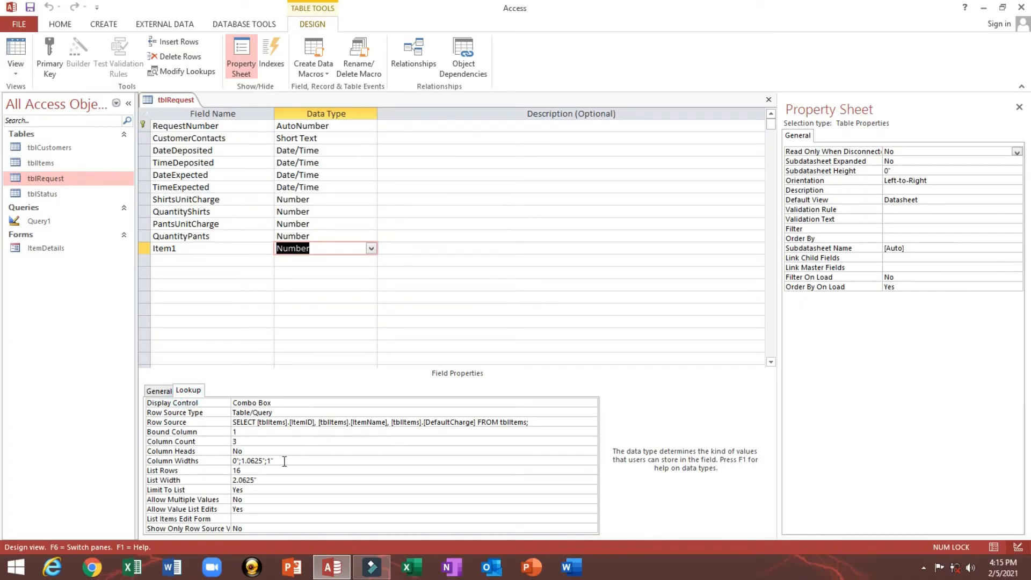
{"action": "left_click", "coordinate": [592, 425]}
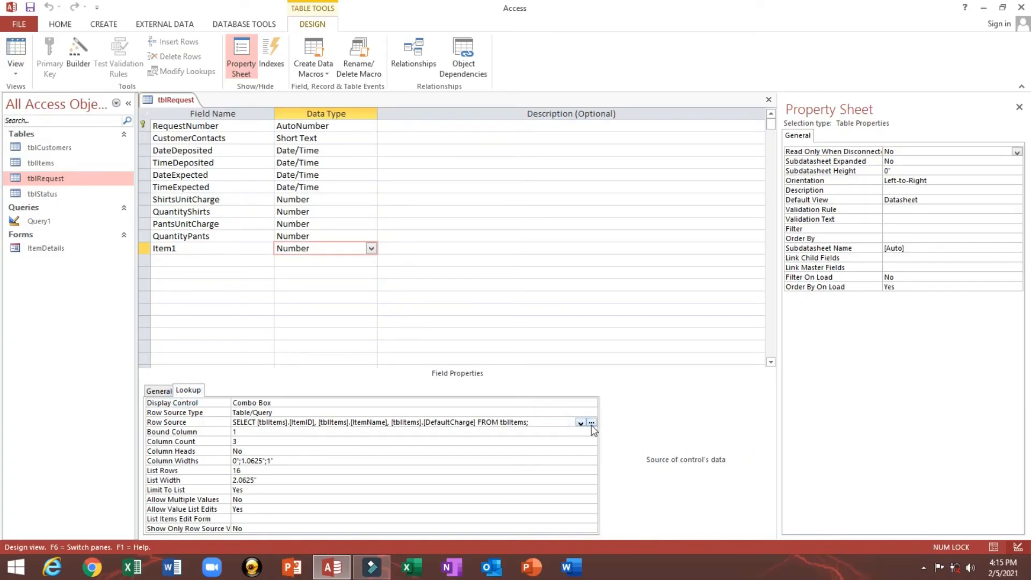
{"action": "left_click", "coordinate": [591, 425]}
{"action": "left_click", "coordinate": [42, 54]}
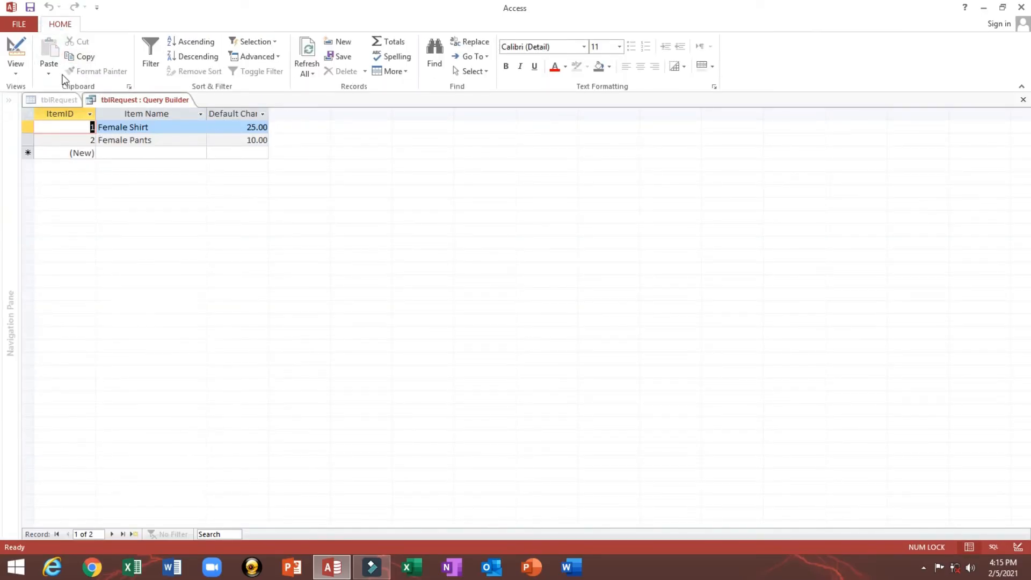
{"action": "left_click", "coordinate": [1023, 99]}
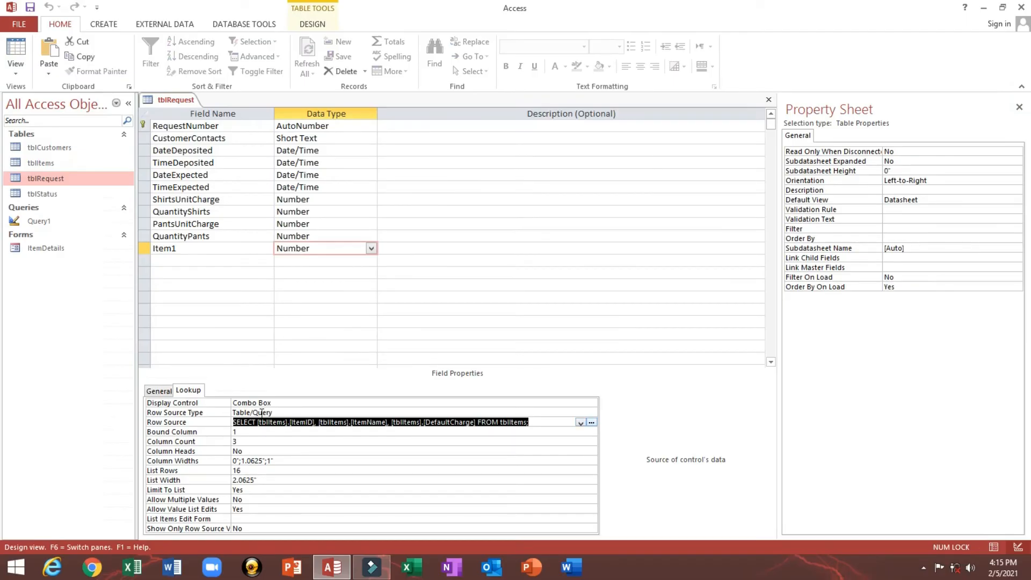
{"action": "left_click", "coordinate": [166, 461]}
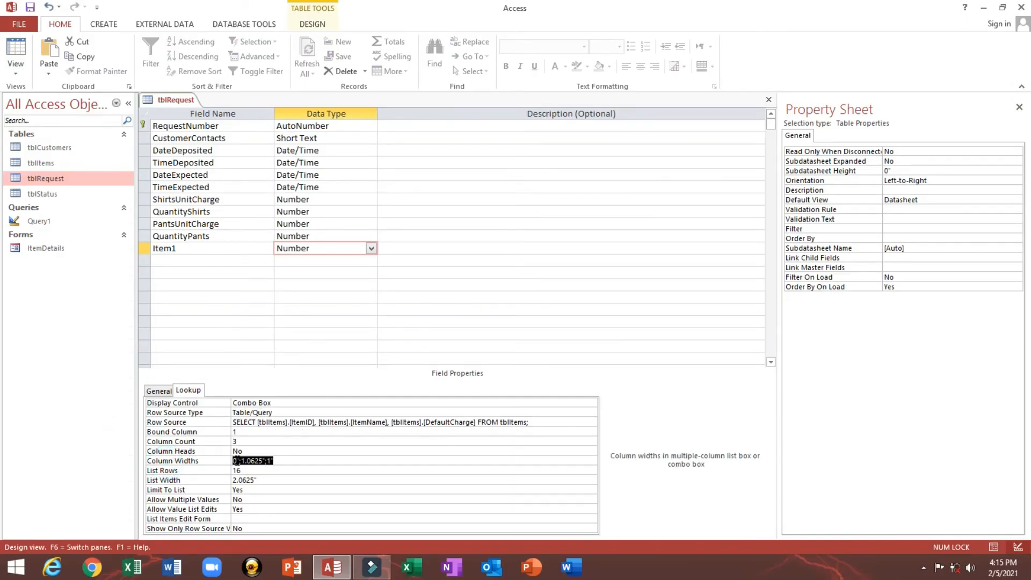
{"action": "left_click", "coordinate": [236, 460]}
Close tblRequest with its design changes saved and reopen it in Design view
{"action": "left_click", "coordinate": [774, 101]}
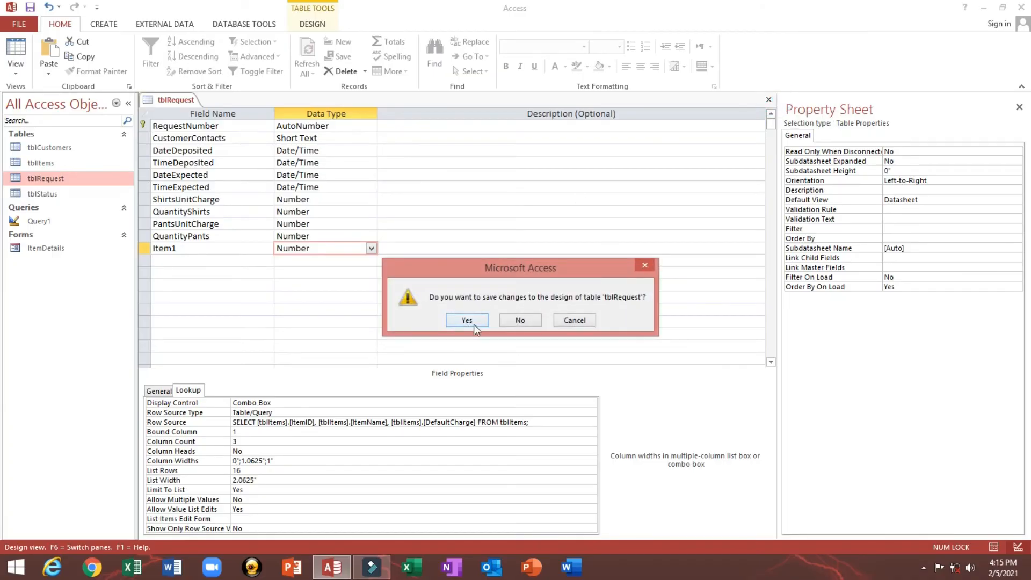
{"action": "left_click", "coordinate": [468, 321]}
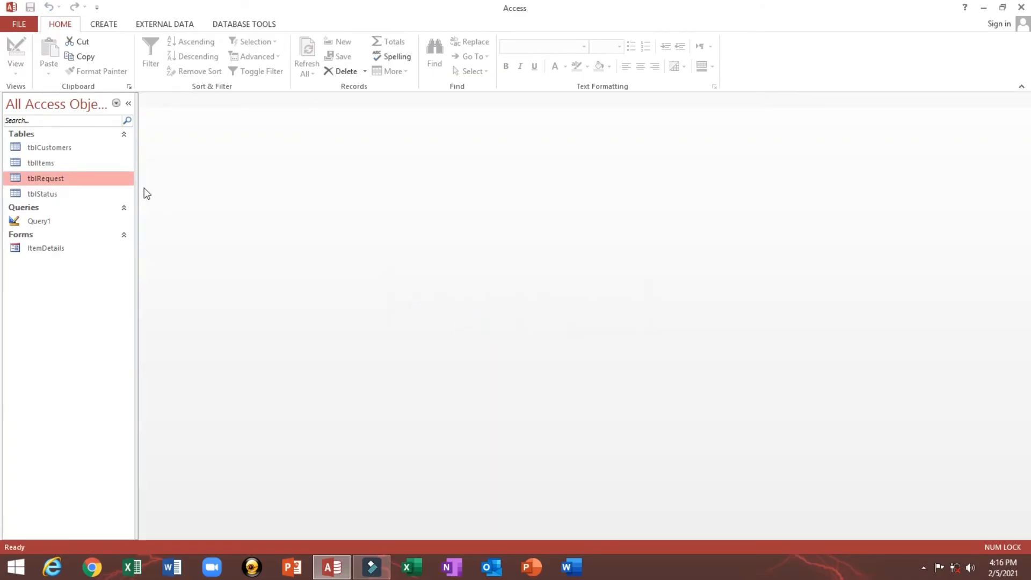
{"action": "right_click", "coordinate": [53, 178]}
{"action": "left_click", "coordinate": [87, 202]}
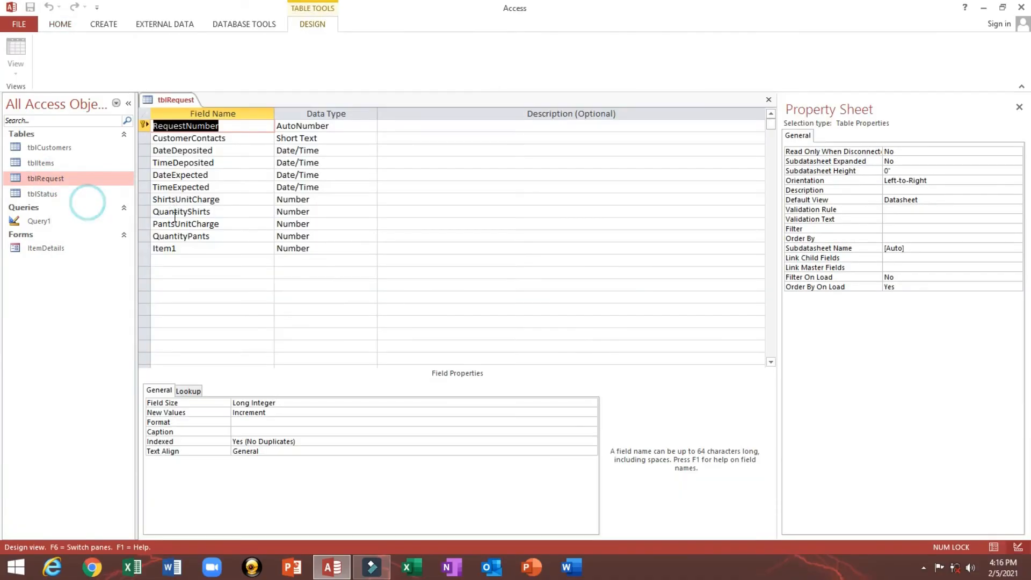
Add a Number field named QuantityItem1 below Item1 and set its field size to Integer
{"action": "left_click", "coordinate": [174, 259]}
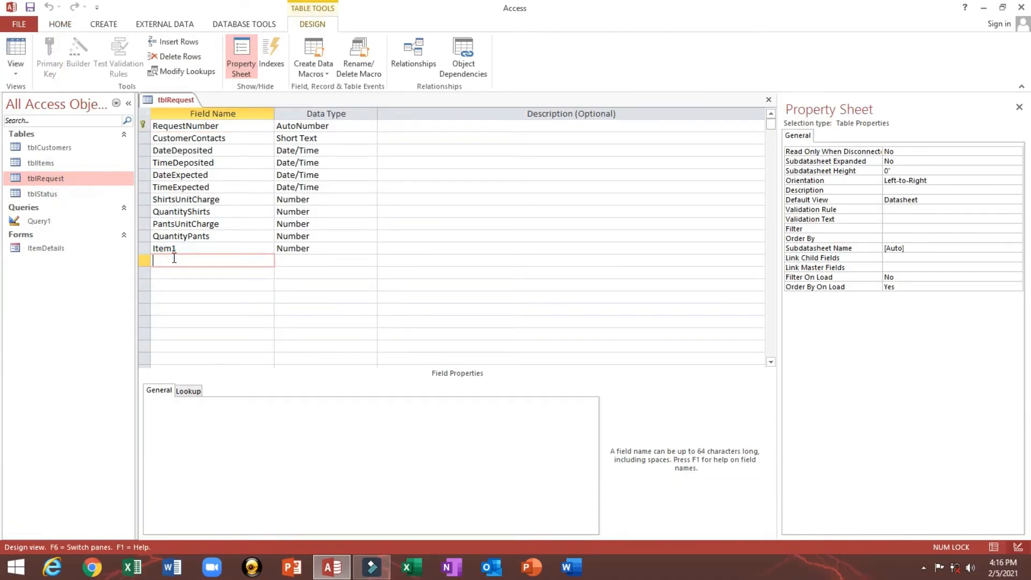
{"action": "type", "text": "QuantityItem1"}
{"action": "key", "text": "Tab"}
{"action": "type", "text": "n"}
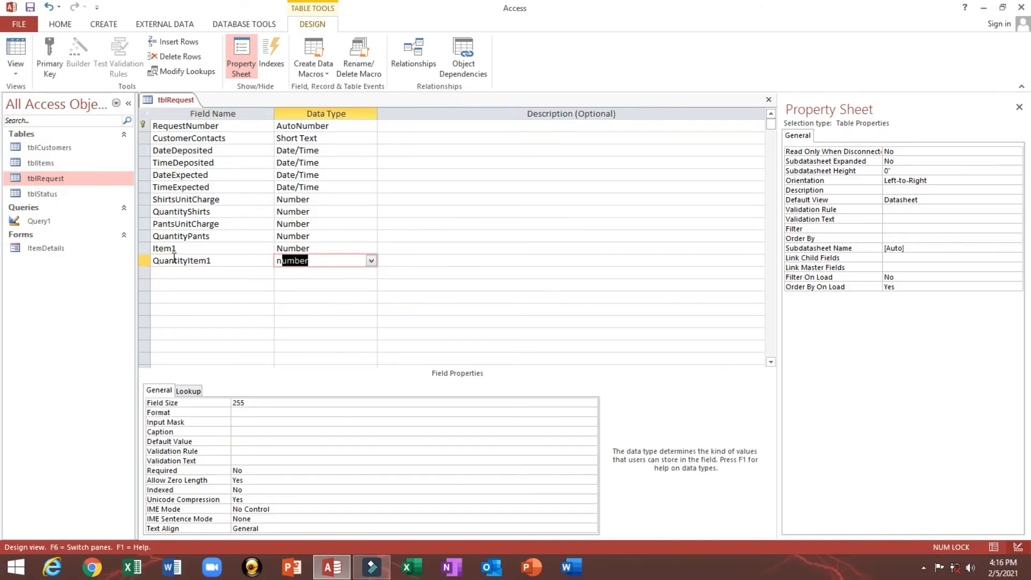
{"action": "left_click", "coordinate": [270, 403]}
{"action": "left_click", "coordinate": [594, 405]}
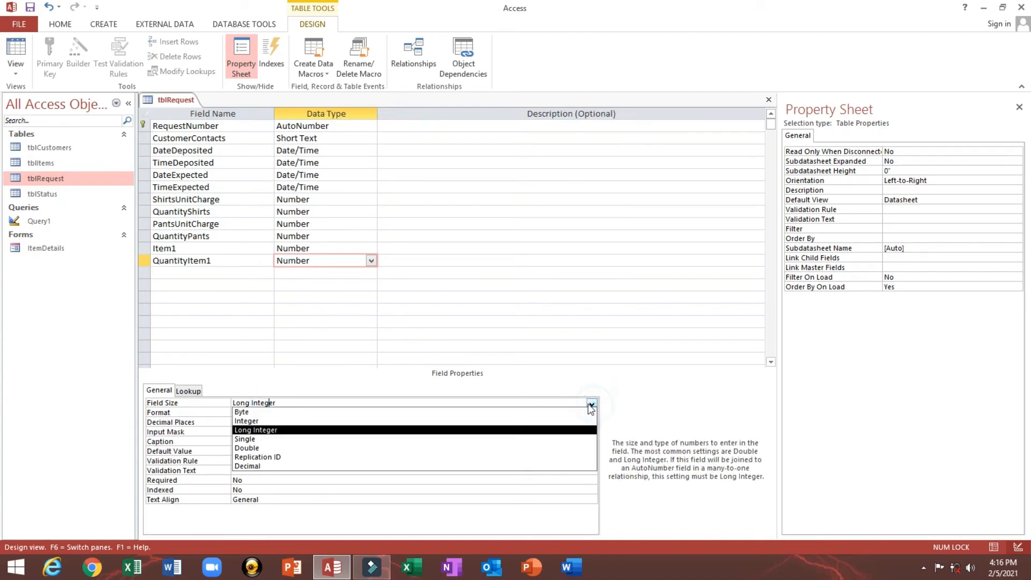
{"action": "left_click", "coordinate": [313, 421]}
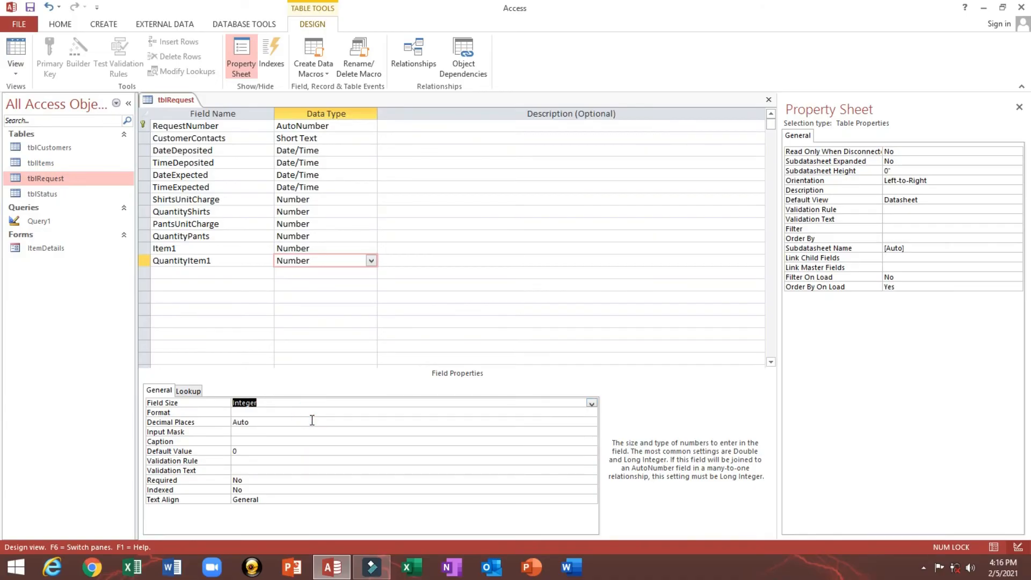
Add a Number field named UnitChargeItem1 below QuantityItem1 and set its field size to Double
{"action": "left_click", "coordinate": [221, 264]}
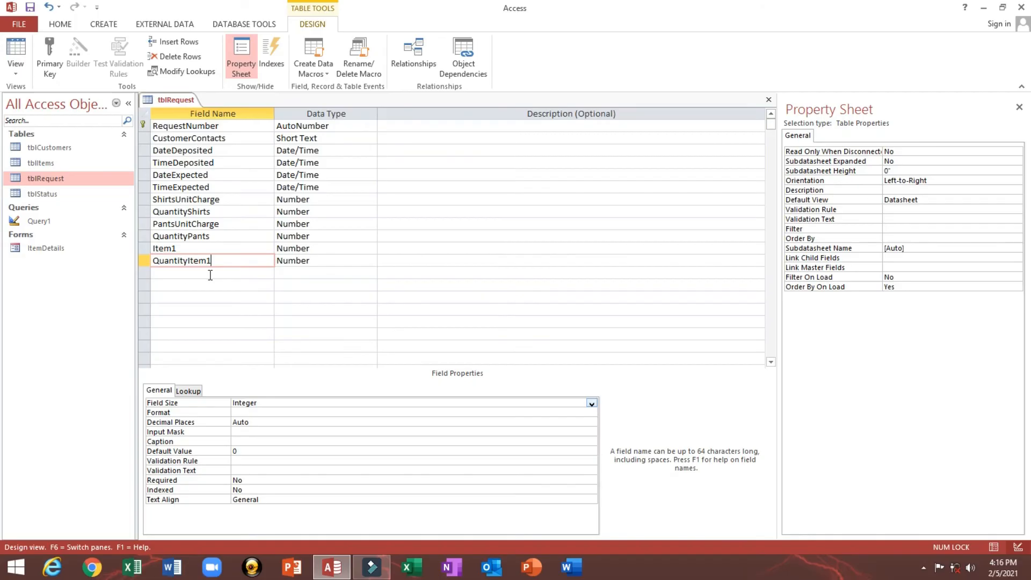
{"action": "left_click", "coordinate": [175, 277]}
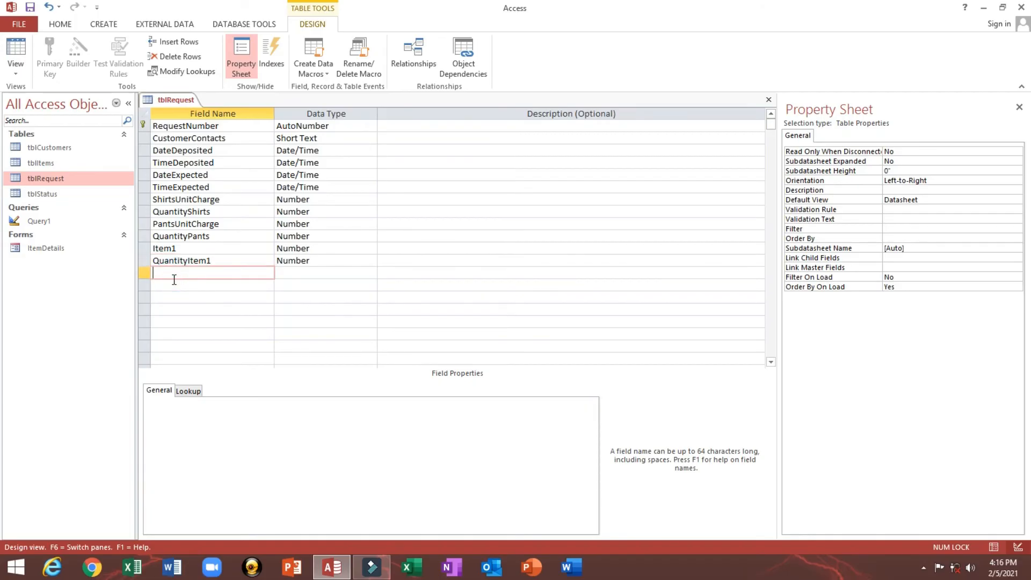
{"action": "type", "text": "UnitChargeItem1"}
{"action": "key", "text": "Tab"}
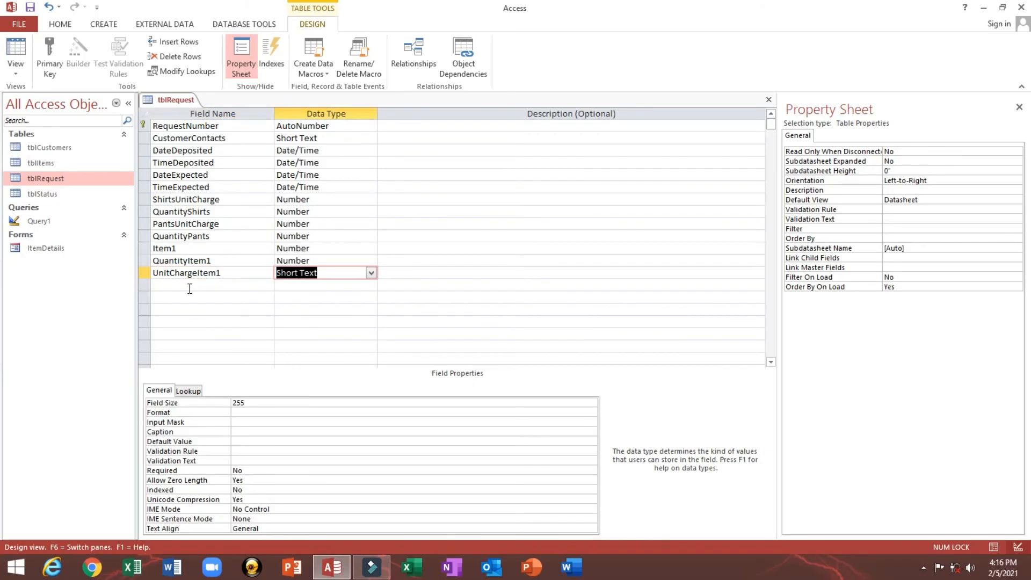
{"action": "type", "text": "number"}
{"action": "left_click", "coordinate": [269, 400]}
{"action": "left_click", "coordinate": [590, 411]}
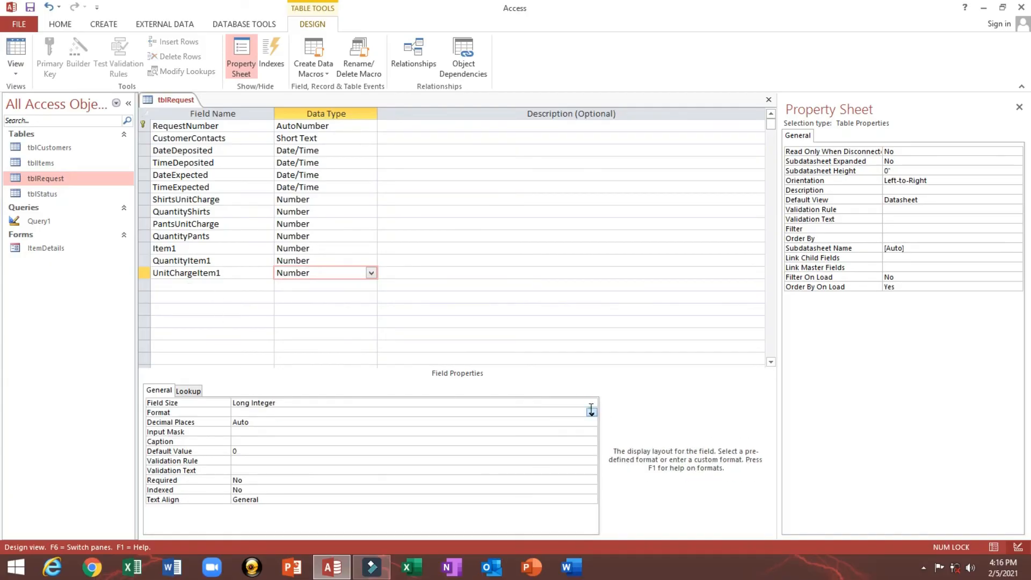
{"action": "left_click", "coordinate": [591, 411]}
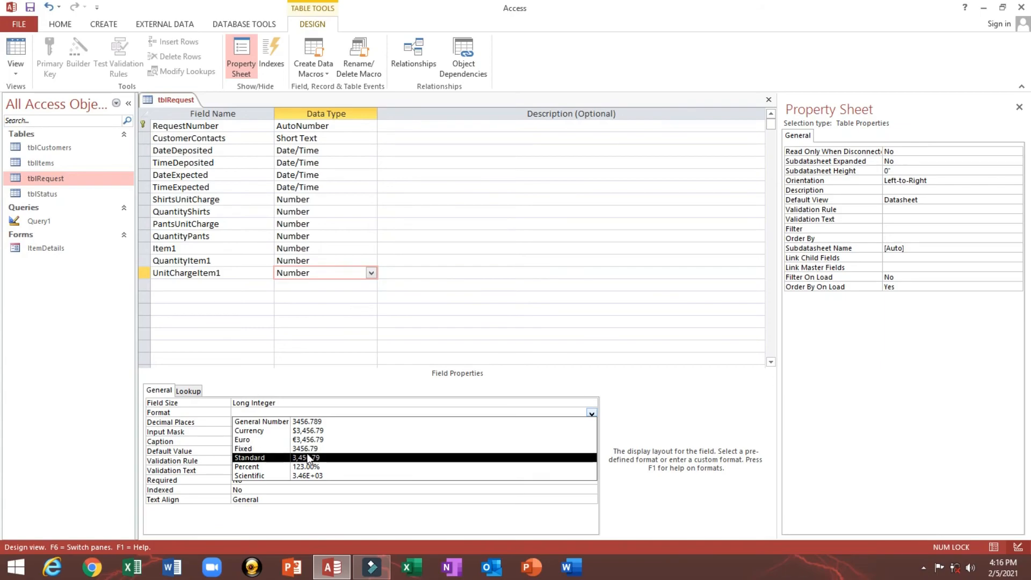
{"action": "left_click", "coordinate": [328, 403]}
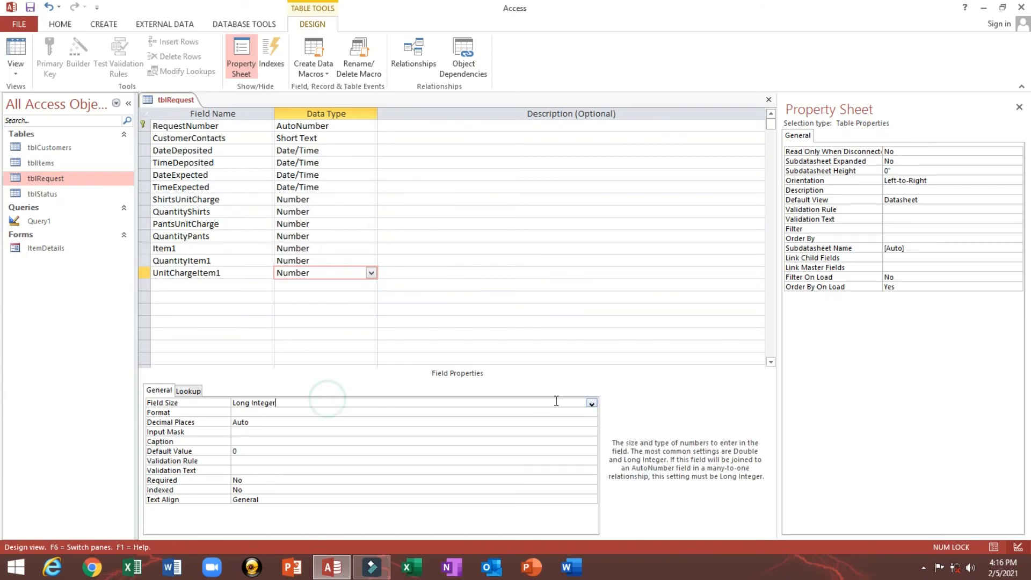
{"action": "left_click", "coordinate": [593, 403]}
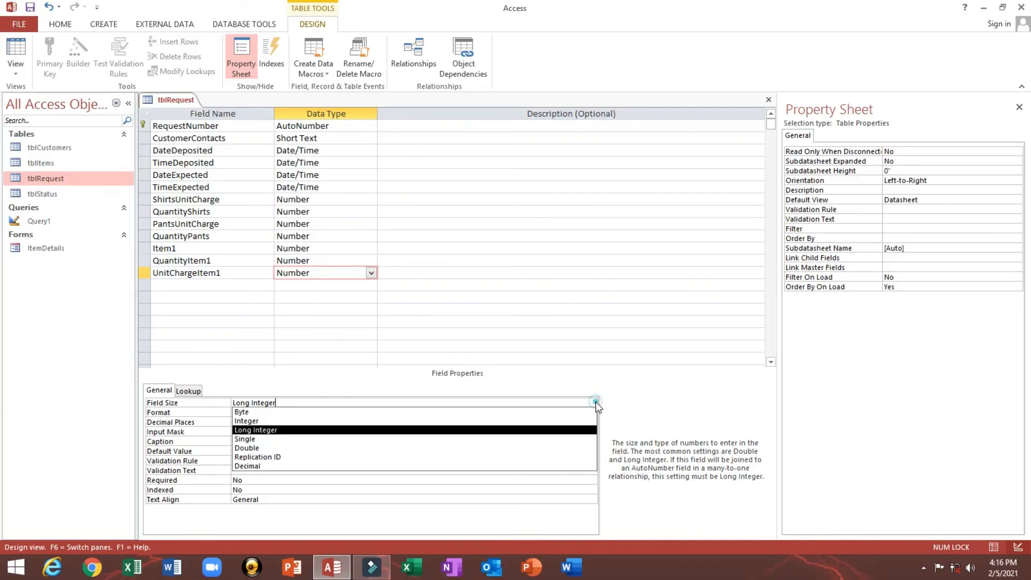
{"action": "left_click", "coordinate": [309, 449]}
Set UnitChargeItem1's format to Fixed and update the format wherever the field is used
{"action": "left_click", "coordinate": [296, 412]}
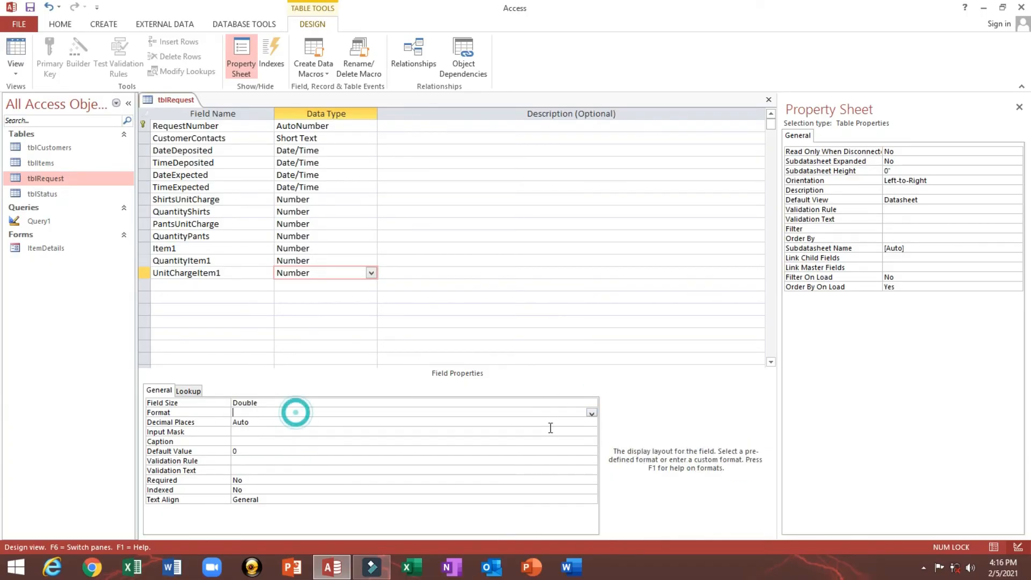
{"action": "left_click", "coordinate": [592, 413]}
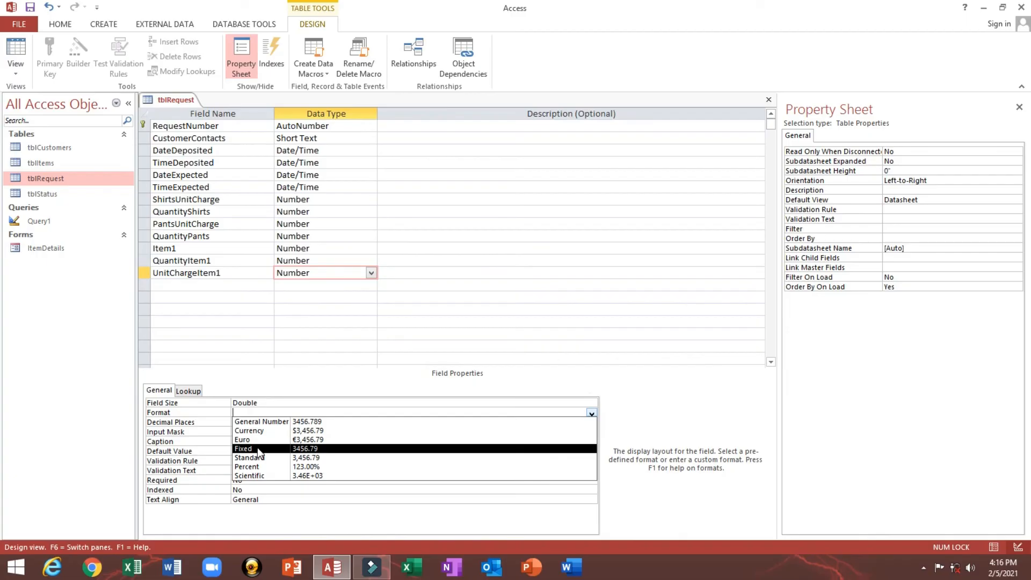
{"action": "left_click", "coordinate": [257, 447]}
{"action": "left_click", "coordinate": [216, 414]}
{"action": "left_click", "coordinate": [252, 432]}
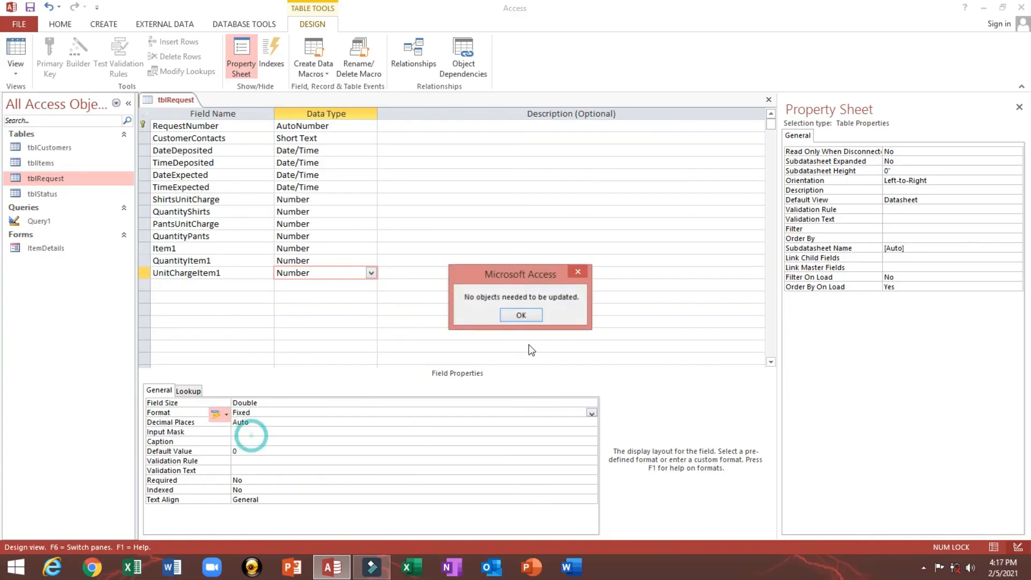
{"action": "left_click", "coordinate": [519, 316]}
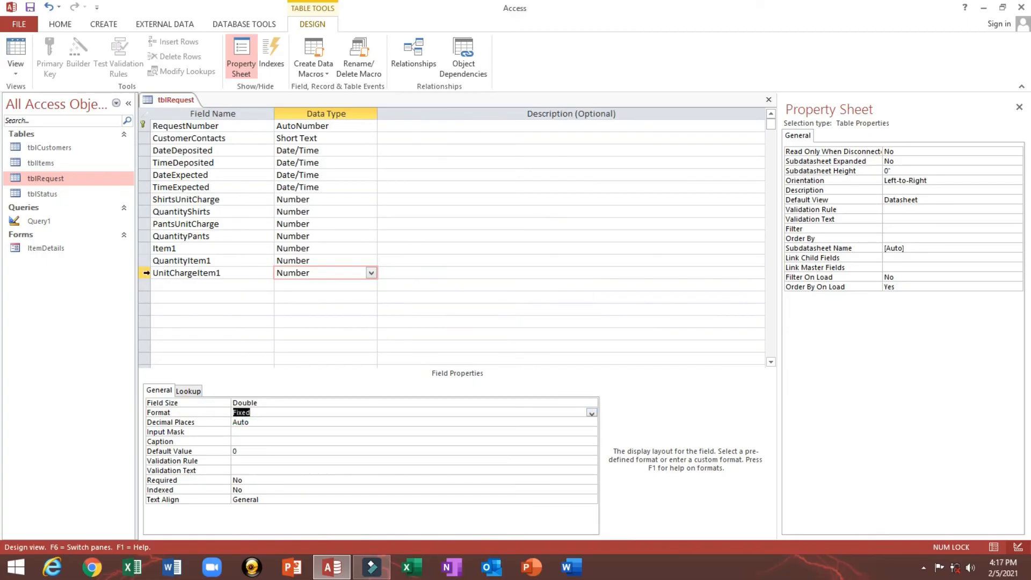
Move the UnitChargeItem1 field above QuantityItem1 so that it directly follows Item1
{"action": "left_click", "coordinate": [146, 274]}
{"action": "left_click", "coordinate": [147, 275]}
{"action": "left_click_drag", "start_coordinate": [147, 275], "coordinate": [147, 262]}
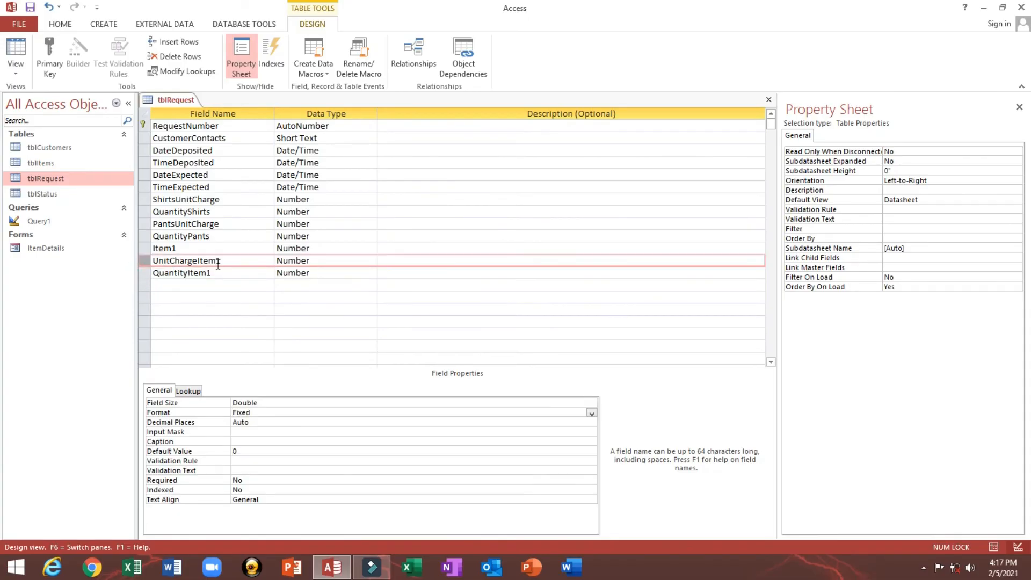
Review the Item1, UnitChargeItem1 and QuantityItem1 fields as a group, along with their lookup properties
{"action": "double_click", "coordinate": [204, 244]}
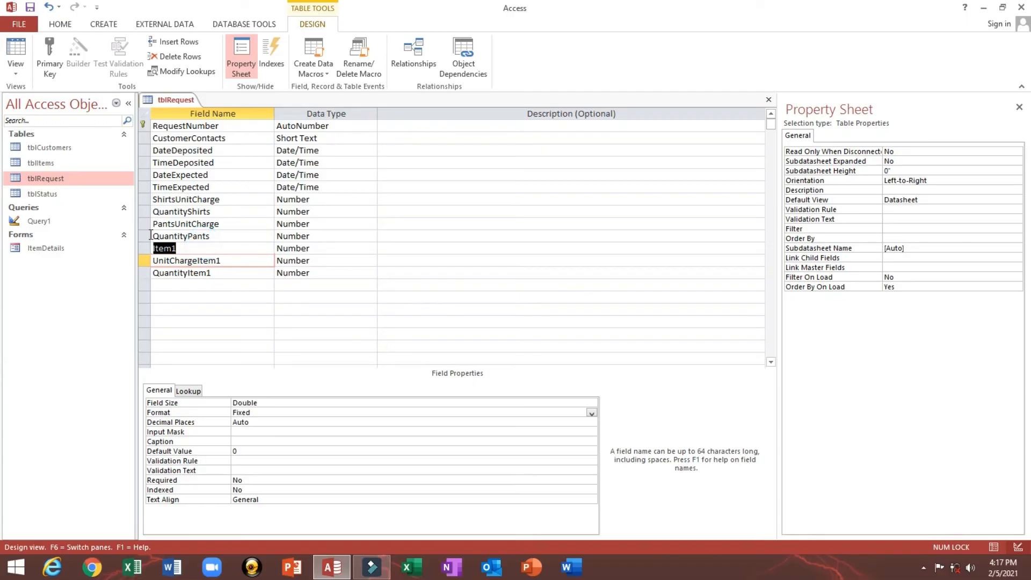
{"action": "double_click", "coordinate": [240, 260]}
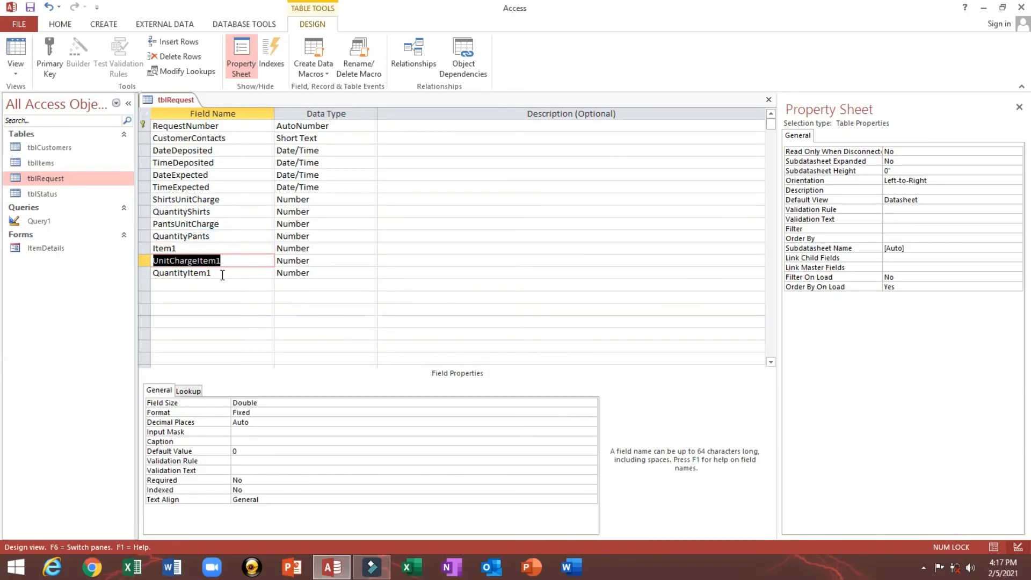
{"action": "left_click_drag", "start_coordinate": [223, 274], "coordinate": [145, 273]}
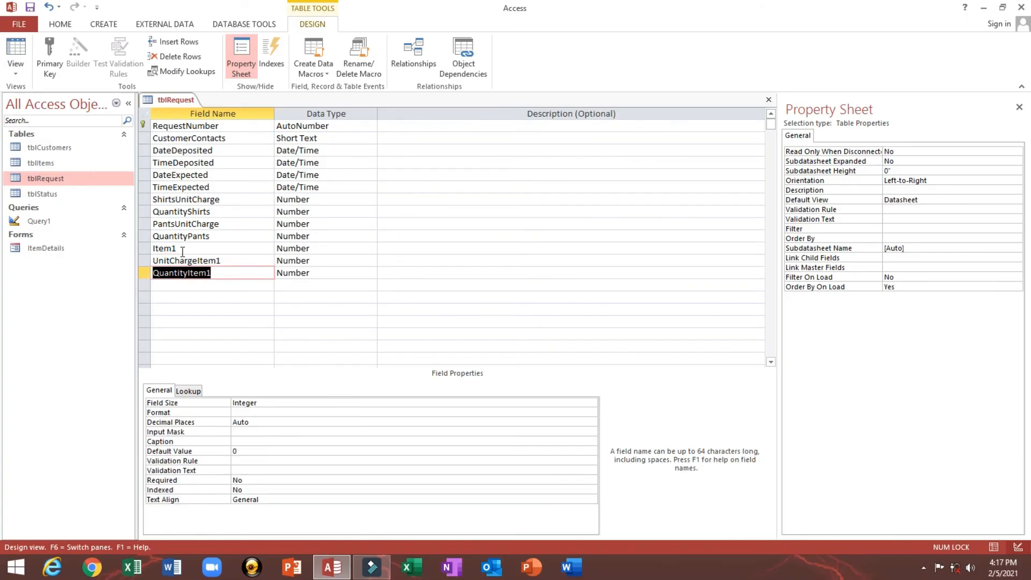
{"action": "left_click", "coordinate": [204, 247]}
{"action": "double_click", "coordinate": [205, 247]}
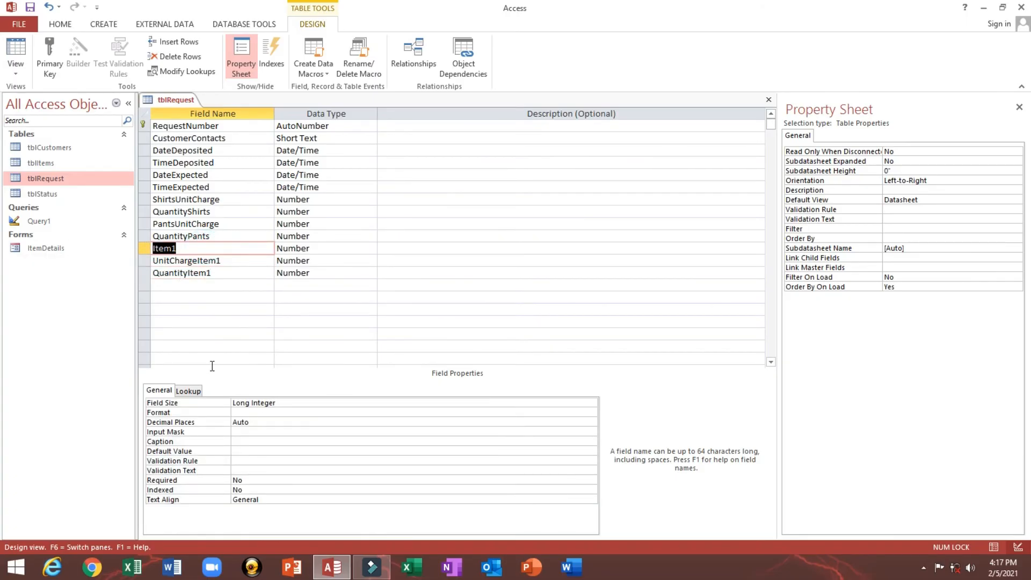
{"action": "left_click", "coordinate": [188, 390]}
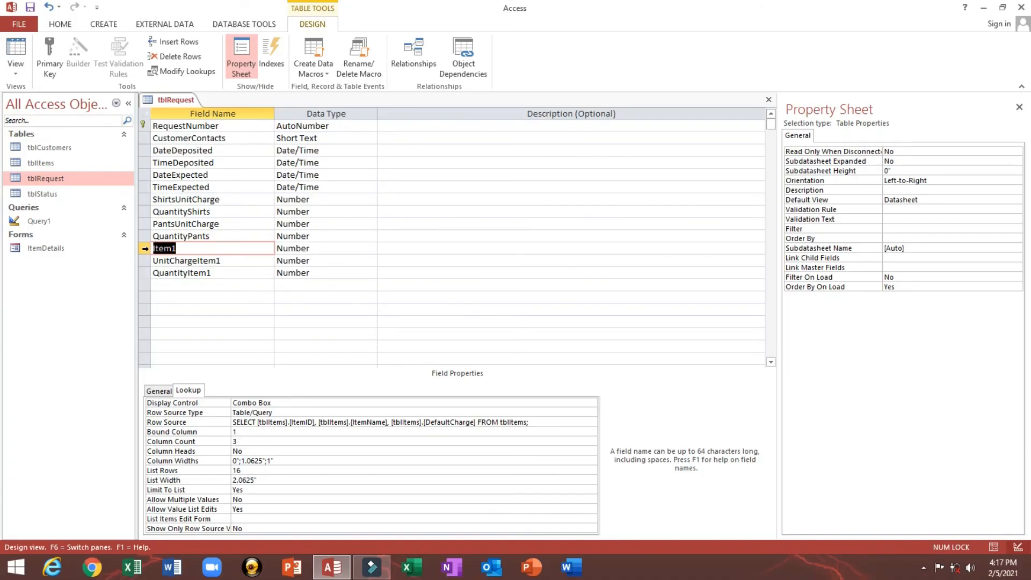
{"action": "left_click_drag", "start_coordinate": [144, 248], "coordinate": [141, 268]}
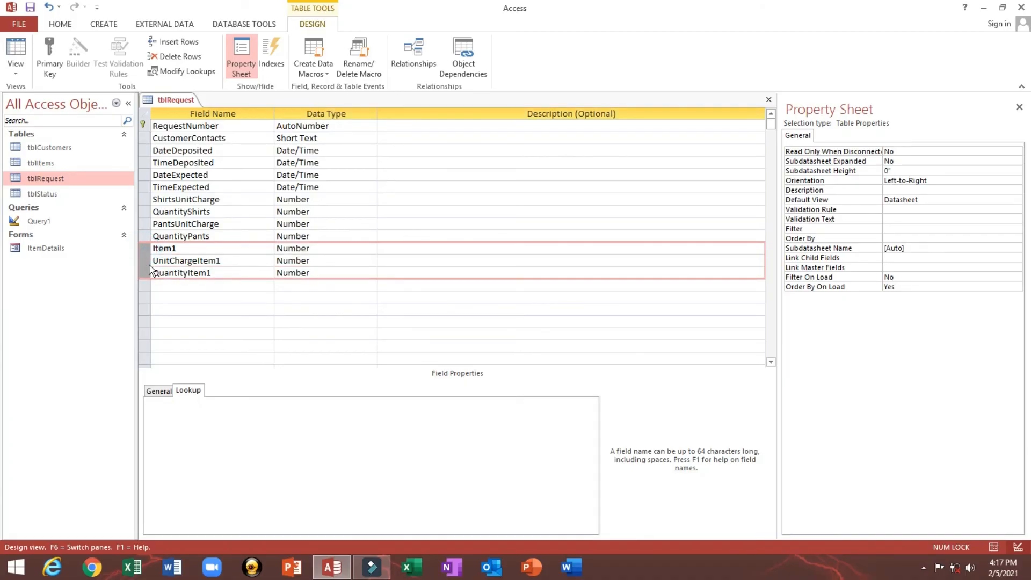
{"action": "left_click", "coordinate": [182, 259]}
{"action": "left_click", "coordinate": [230, 273]}
{"action": "left_click", "coordinate": [233, 261]}
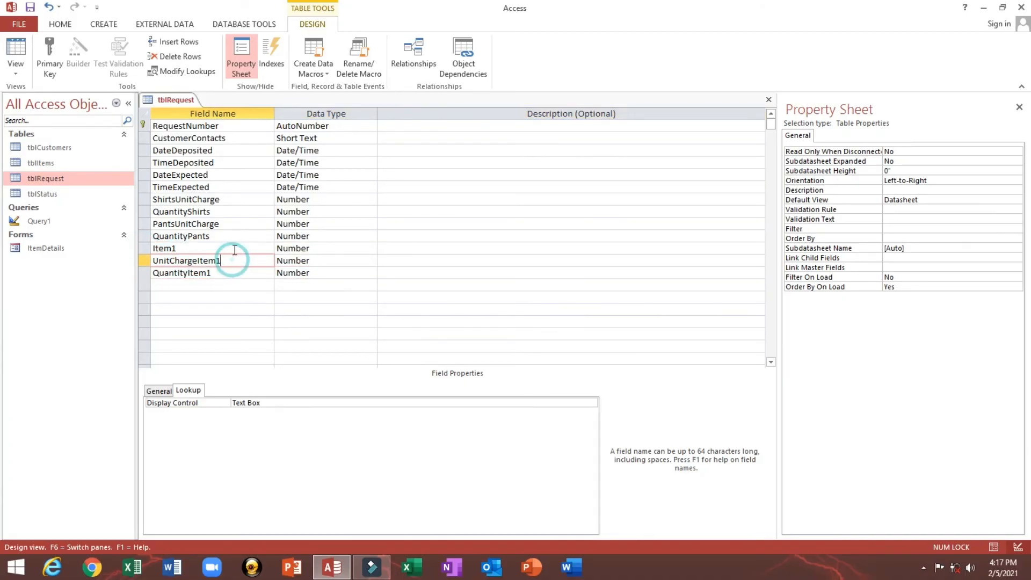
{"action": "left_click", "coordinate": [230, 247]}
{"action": "left_click", "coordinate": [247, 261]}
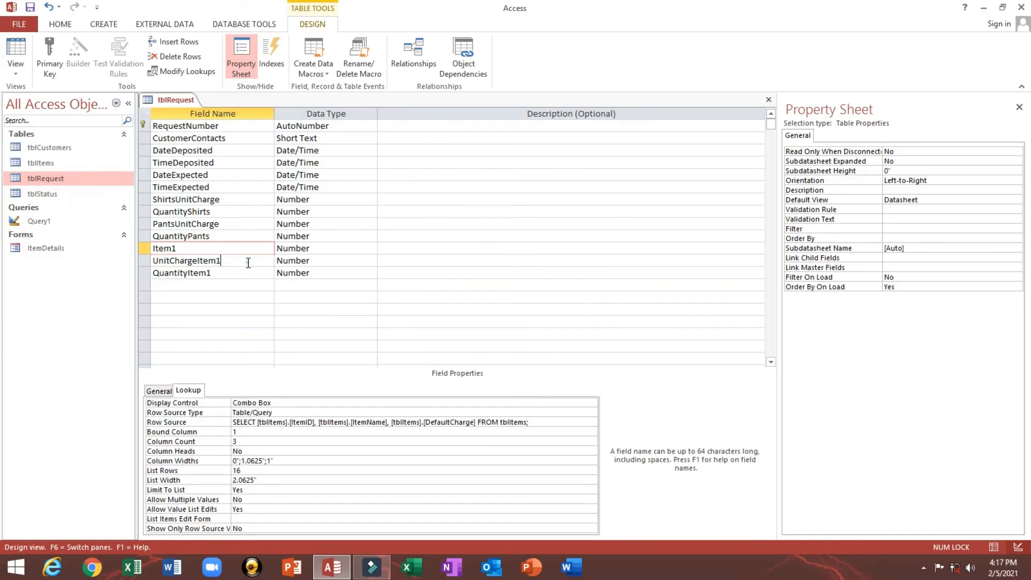
{"action": "left_click", "coordinate": [245, 273]}
{"action": "left_click", "coordinate": [243, 260]}
{"action": "left_click", "coordinate": [238, 247]}
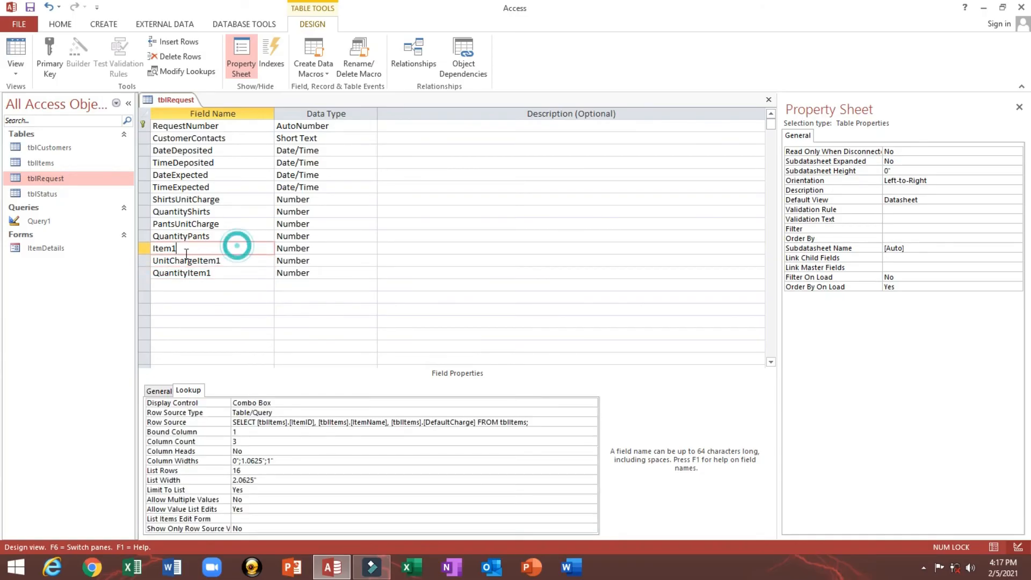
Duplicate the Item1, UnitChargeItem1 and QuantityItem1 fields together into the rows directly below QuantityItem1
{"action": "left_click_drag", "start_coordinate": [145, 248], "coordinate": [145, 272]}
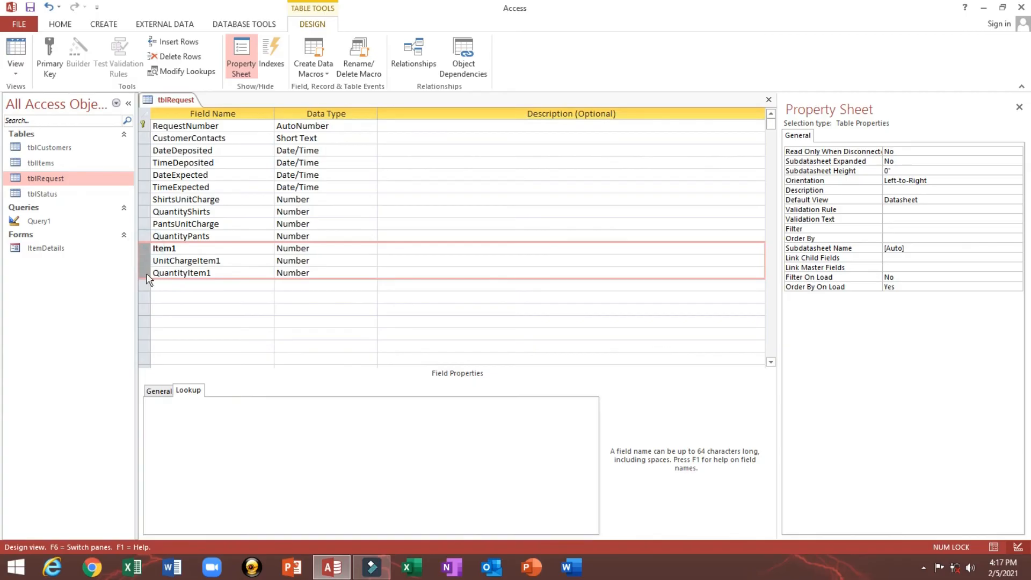
{"action": "right_click", "coordinate": [145, 267]}
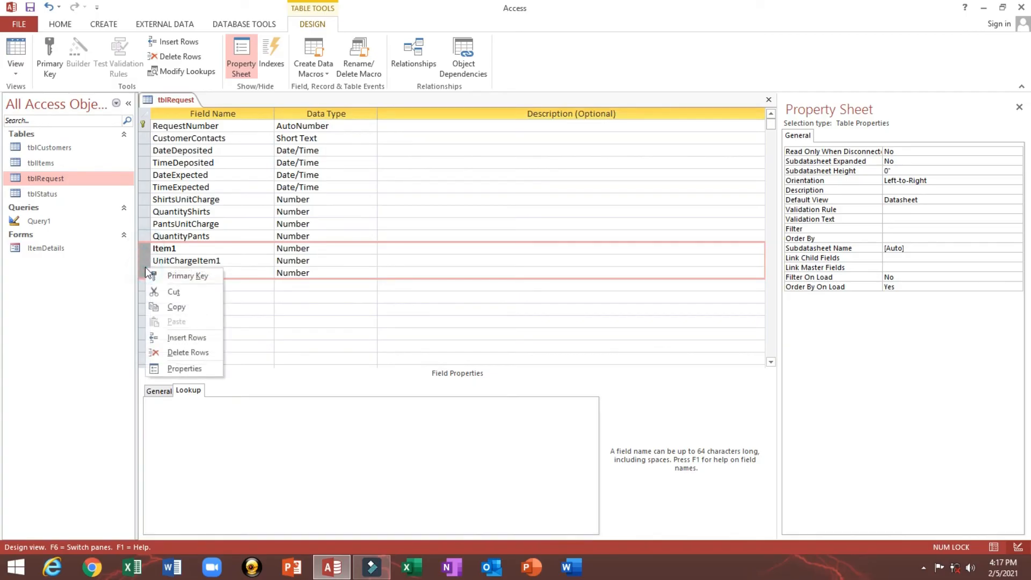
{"action": "left_click", "coordinate": [176, 308]}
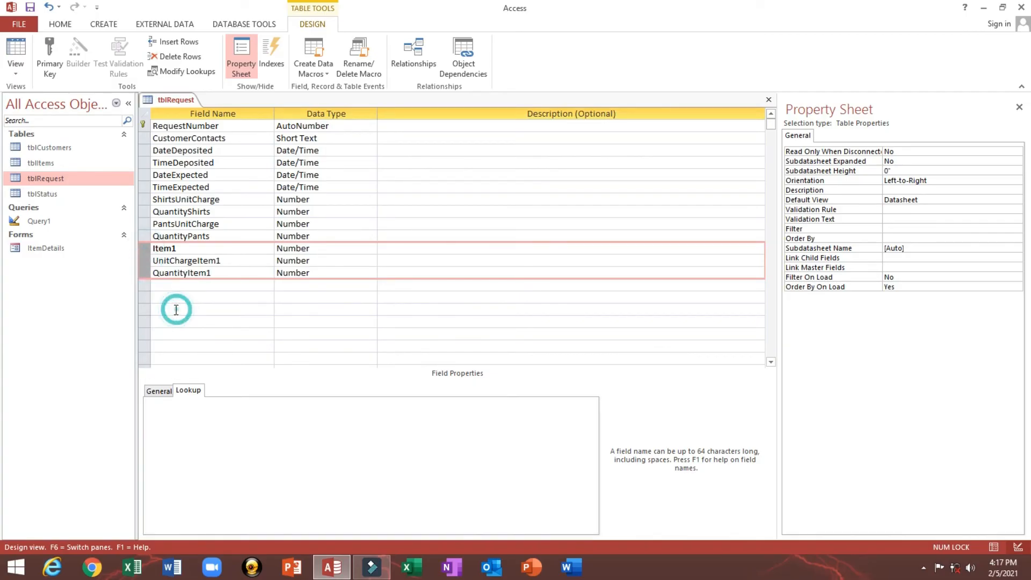
{"action": "left_click", "coordinate": [144, 287]}
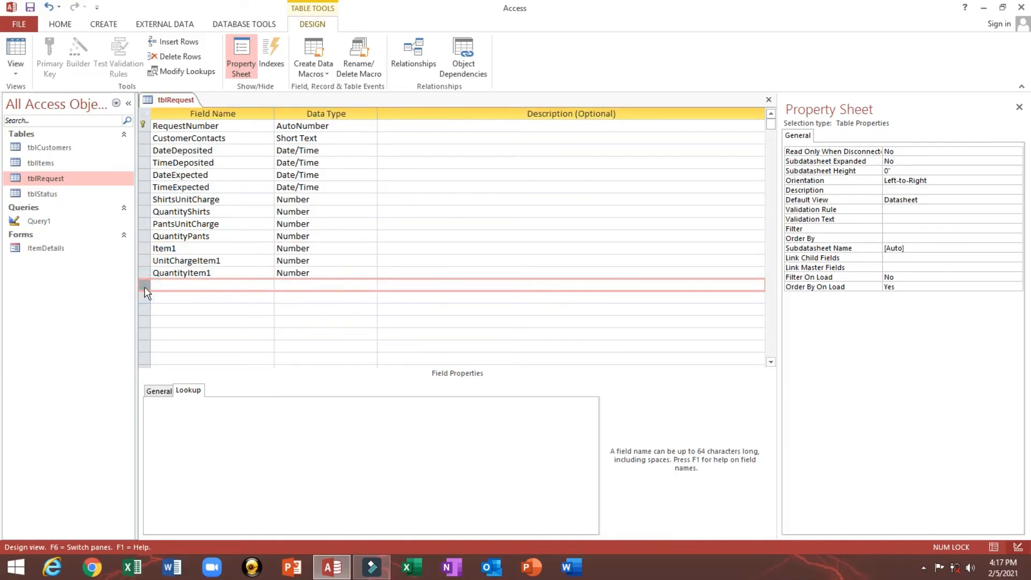
{"action": "key", "text": "ctrl+v"}
{"action": "scroll", "coordinate": [144, 287], "scroll_direction": "down", "scroll_amount": 3}
{"action": "scroll", "coordinate": [144, 288], "scroll_direction": "up", "scroll_amount": 2}
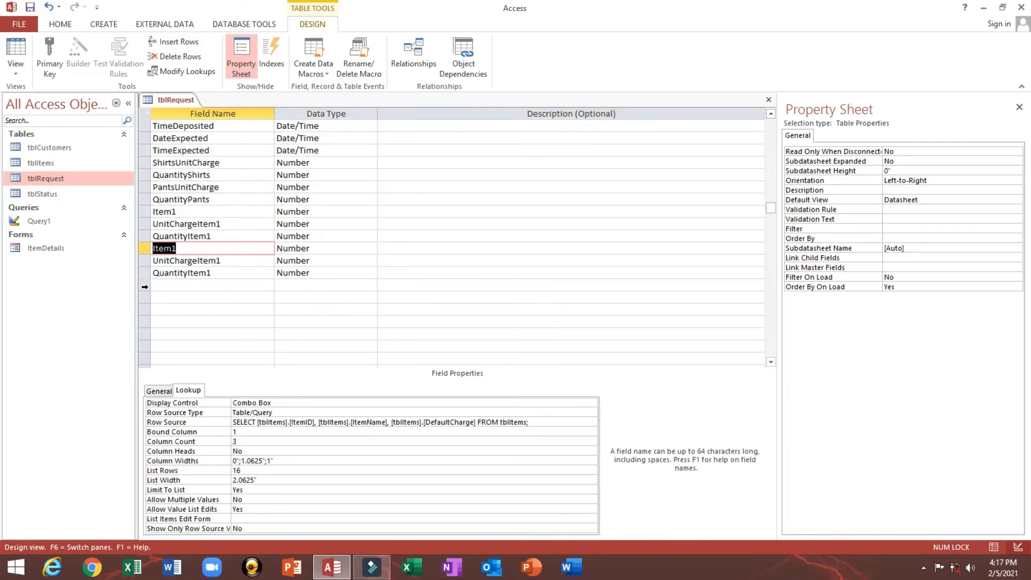
Add two more copies of the Item1, UnitChargeItem1 and QuantityItem1 group at the end of the field list
{"action": "left_click", "coordinate": [144, 287]}
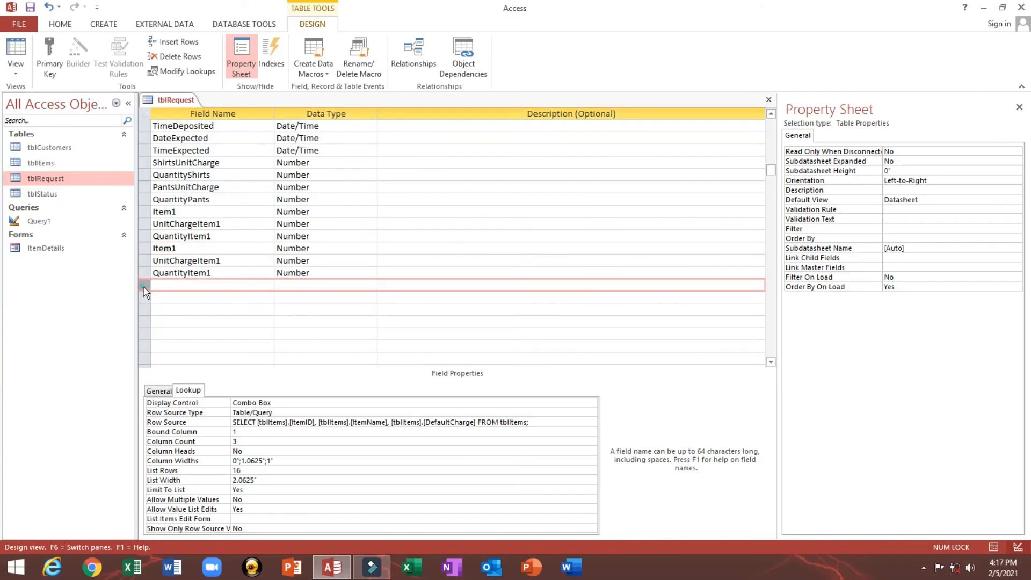
{"action": "key", "text": "ctrl+v"}
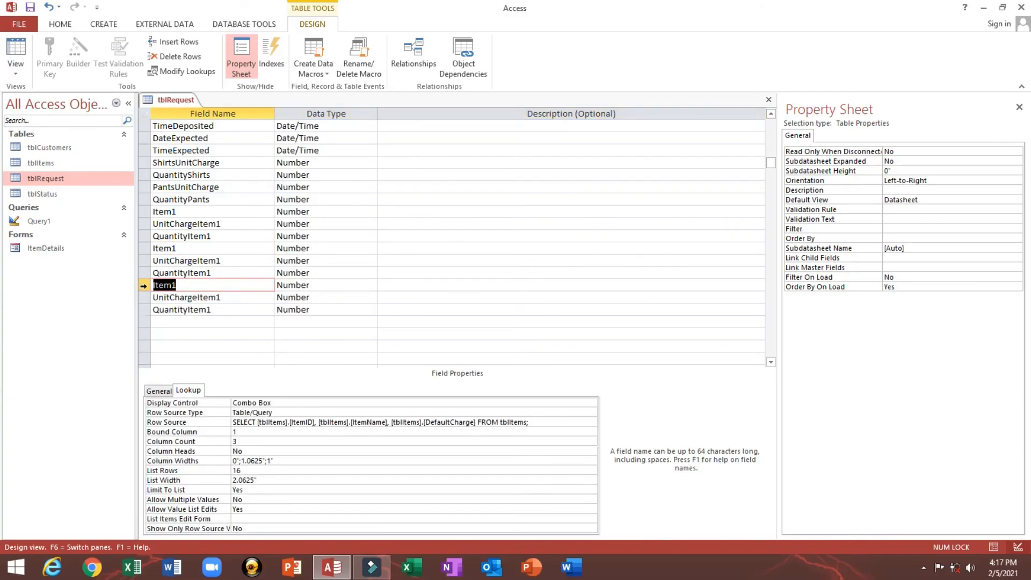
{"action": "left_click", "coordinate": [141, 322]}
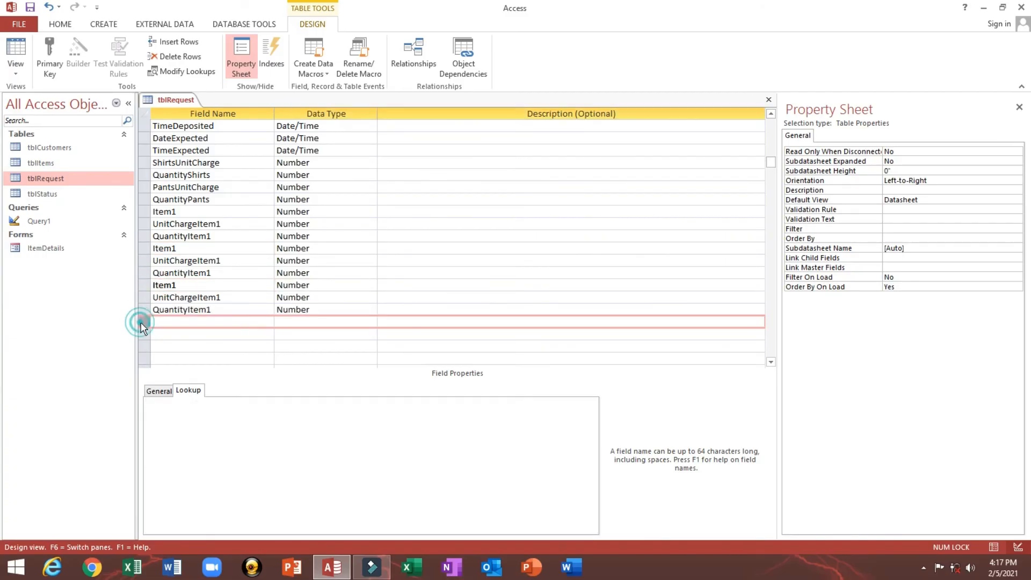
{"action": "key", "text": "ctrl+v"}
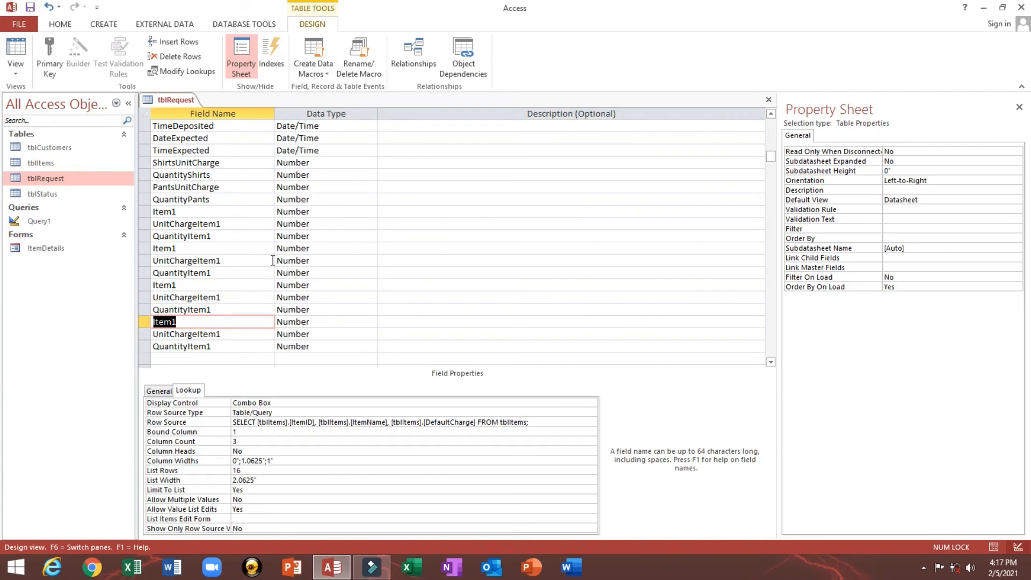
{"action": "scroll", "coordinate": [273, 260], "scroll_direction": "up", "scroll_amount": 1}
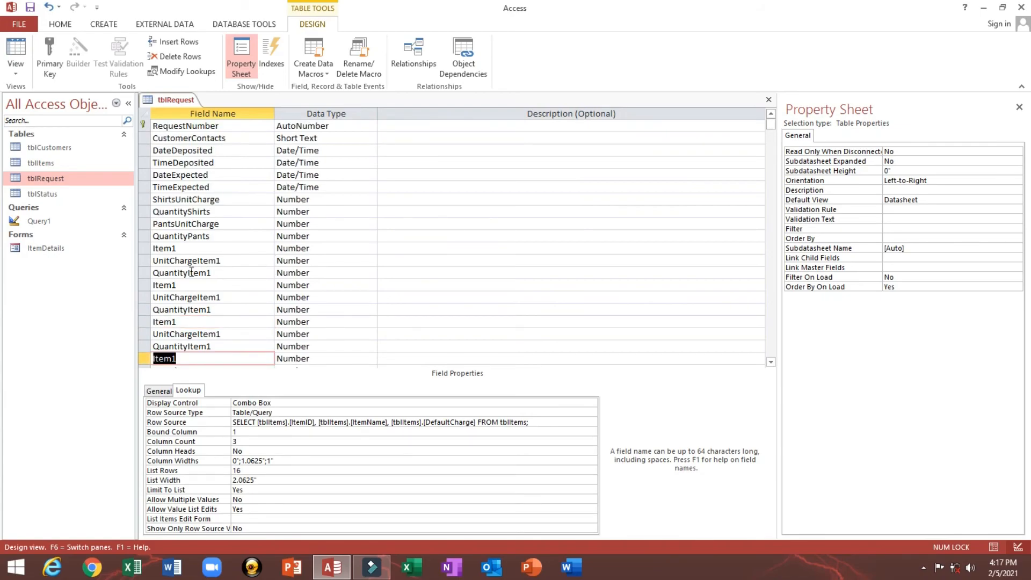
Rename the second group's fields as Item2, UnitChargeItem2 and QuantityItem2, and the third group's item field as Item3
{"action": "double_click", "coordinate": [183, 251]}
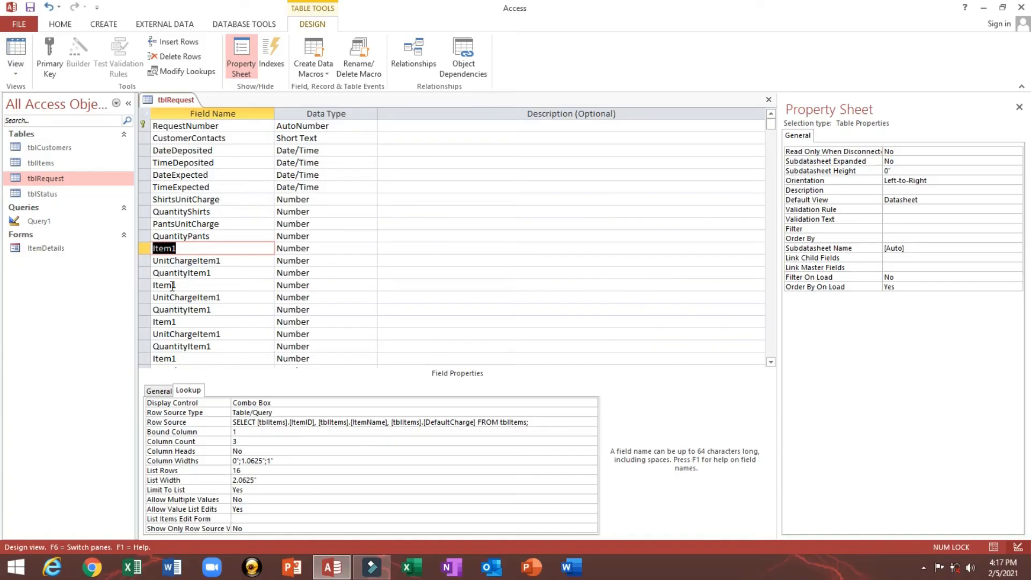
{"action": "left_click_drag", "start_coordinate": [172, 285], "coordinate": [179, 288]}
{"action": "type", "text": "2"}
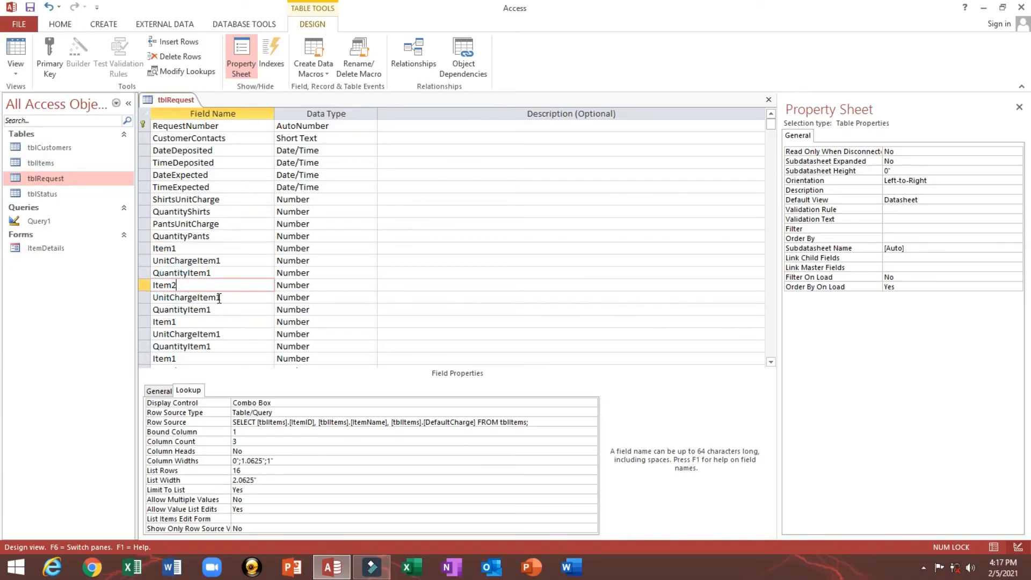
{"action": "left_click_drag", "start_coordinate": [219, 298], "coordinate": [171, 323]}
{"action": "type", "text": "2"}
{"action": "type", "text": "2"}
{"action": "type", "text": "3"}
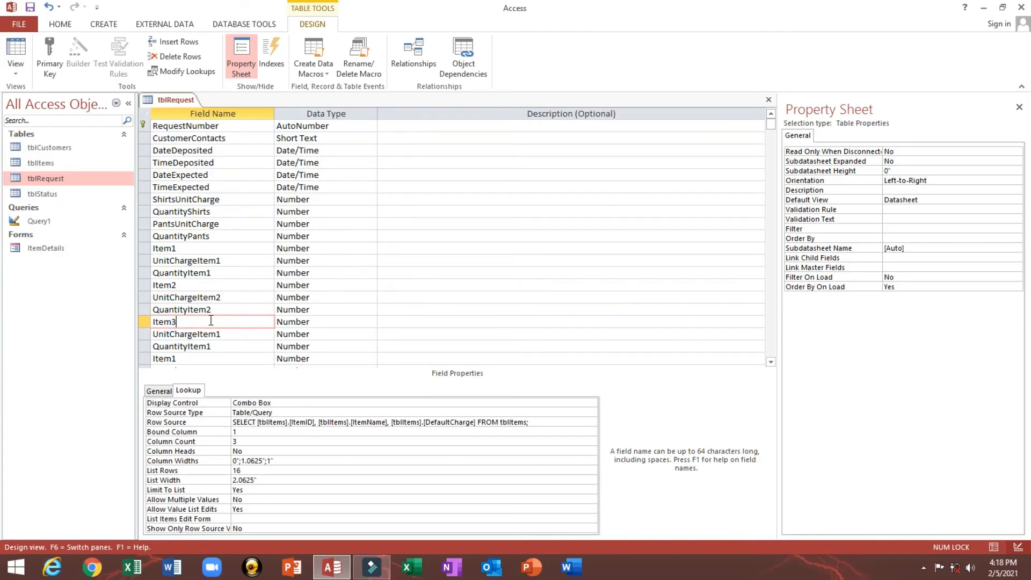
Rename the unit charge and quantity fields of the last group as UnitChargeItem3 and QuantityItem3
{"action": "scroll", "coordinate": [211, 320], "scroll_direction": "down", "scroll_amount": 2}
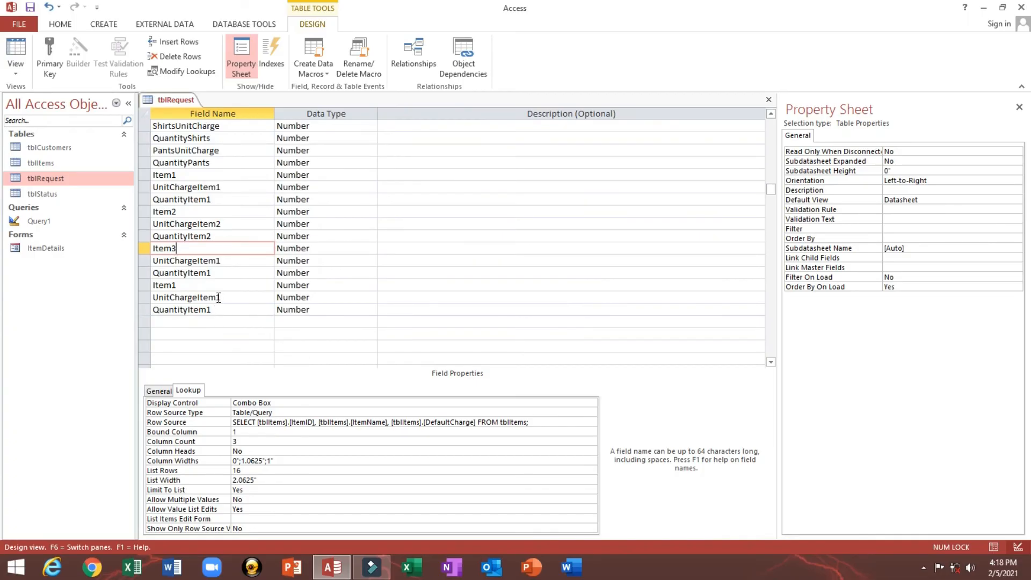
{"action": "left_click_drag", "start_coordinate": [220, 297], "coordinate": [220, 311]}
{"action": "type", "text": "3"}
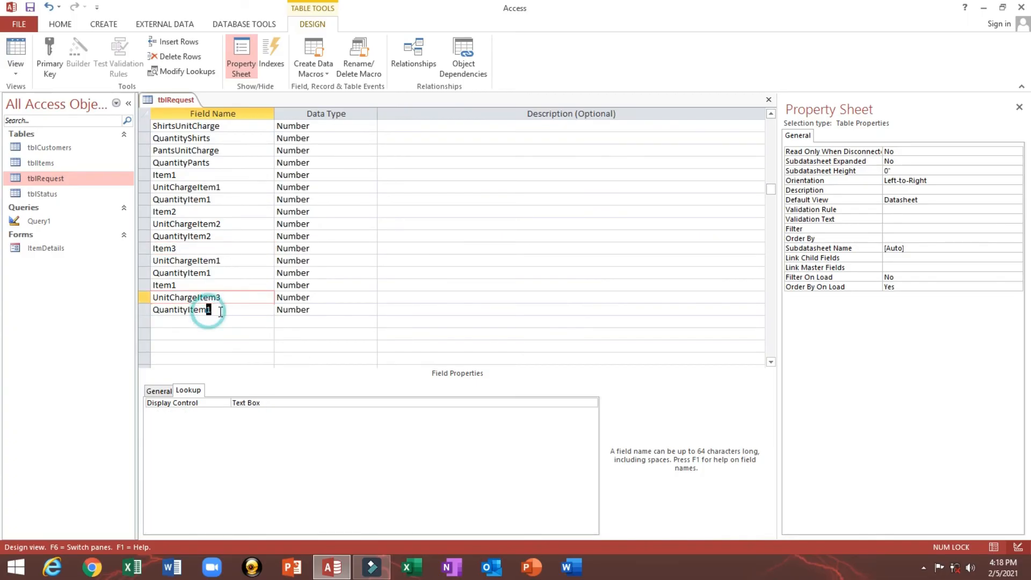
{"action": "type", "text": "3"}
Duplicate the last three fields at the end of the list and rename the copies as Item4, UnitChargeItem4 and QuantityItem4
{"action": "left_click_drag", "start_coordinate": [144, 285], "coordinate": [144, 307]}
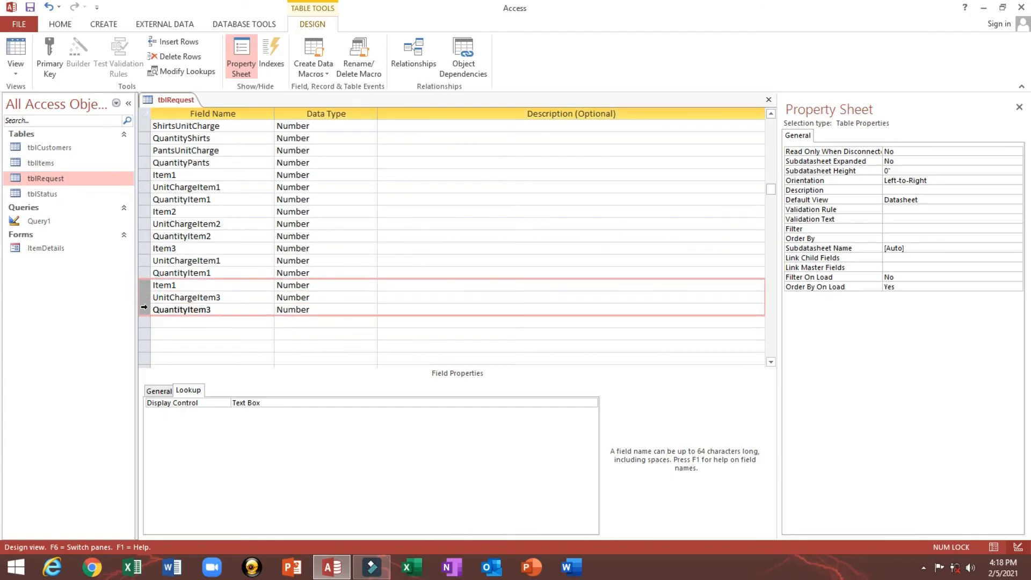
{"action": "right_click", "coordinate": [144, 305]}
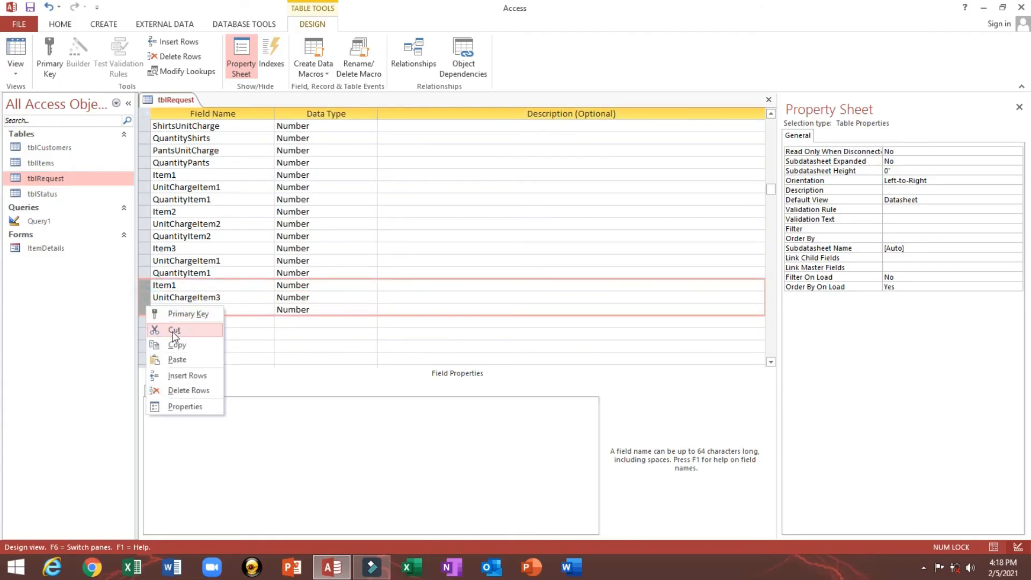
{"action": "left_click", "coordinate": [176, 344]}
{"action": "left_click", "coordinate": [145, 322]}
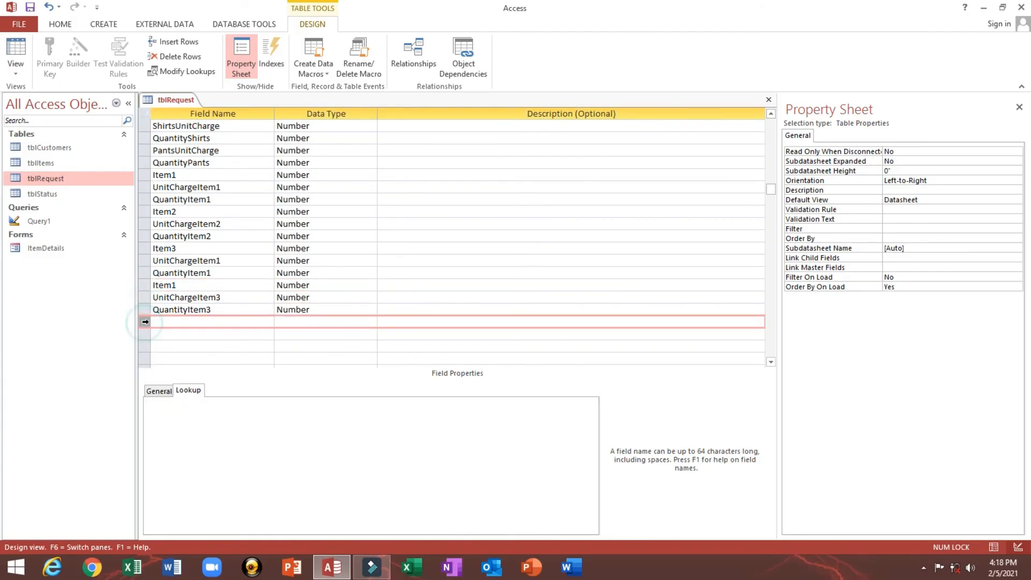
{"action": "key", "text": "ctrl+v"}
{"action": "left_click_drag", "start_coordinate": [178, 248], "coordinate": [172, 248]}
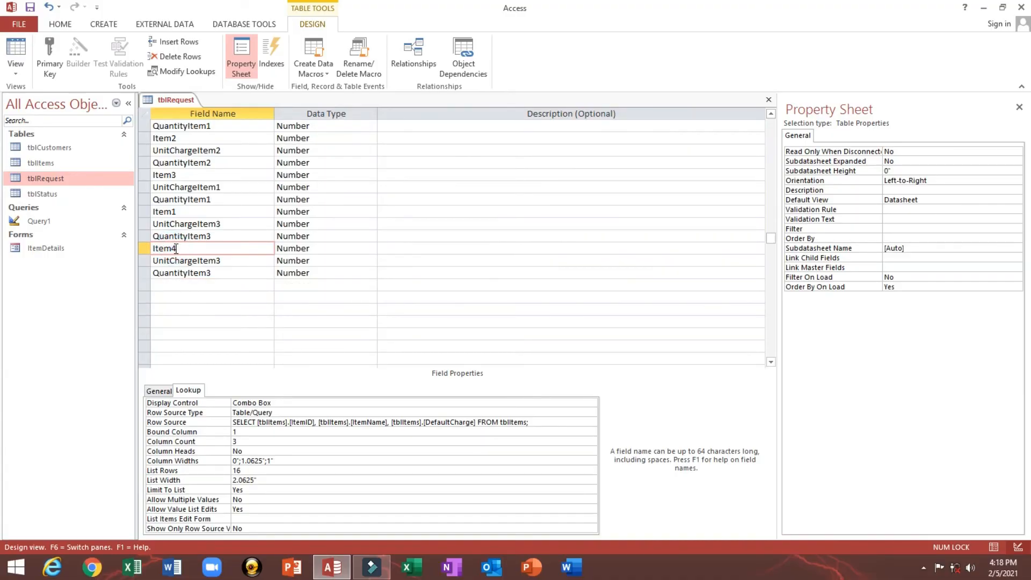
{"action": "left_click_drag", "start_coordinate": [219, 262], "coordinate": [217, 273]}
{"action": "type", "text": "44"}
{"action": "left_click", "coordinate": [208, 284]}
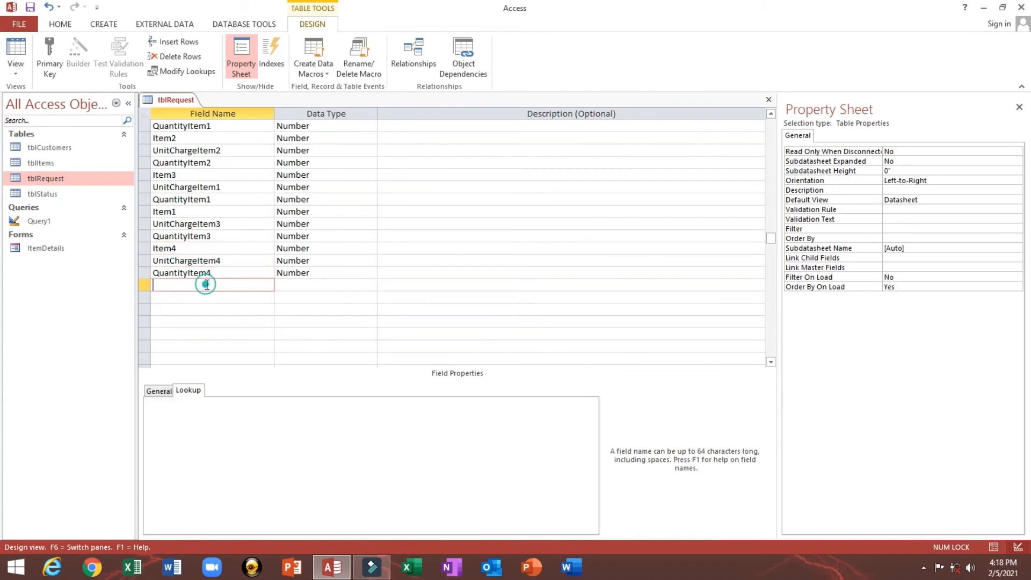
Try to save the table, and rename the duplicate Item1 field directly above UnitChargeItem3 as Item3
{"action": "key", "text": "ctrl+s"}
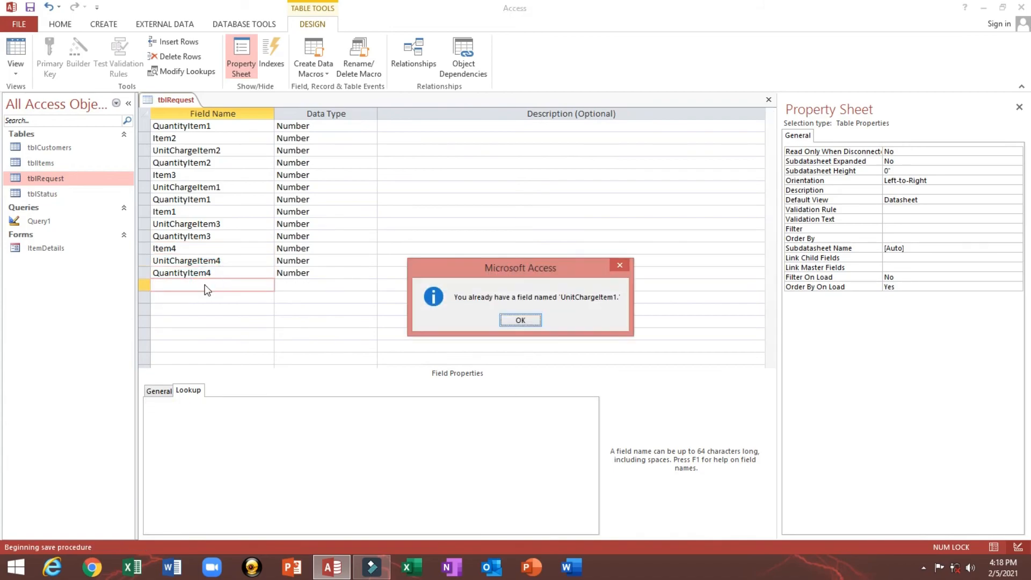
{"action": "left_click", "coordinate": [520, 320]}
{"action": "left_click", "coordinate": [260, 248]}
{"action": "scroll", "coordinate": [212, 240], "scroll_direction": "up", "scroll_amount": 1}
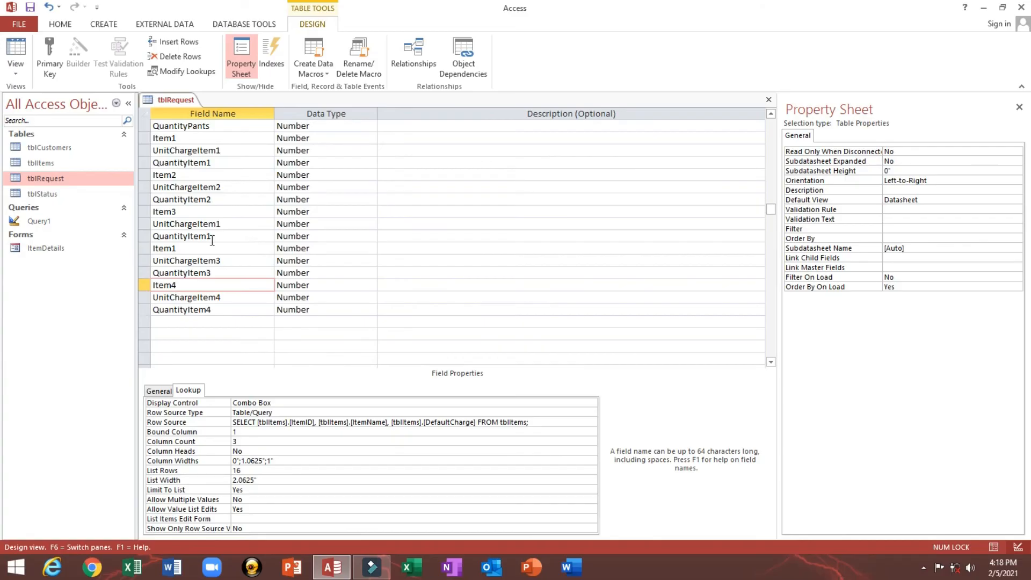
{"action": "left_click", "coordinate": [173, 248]}
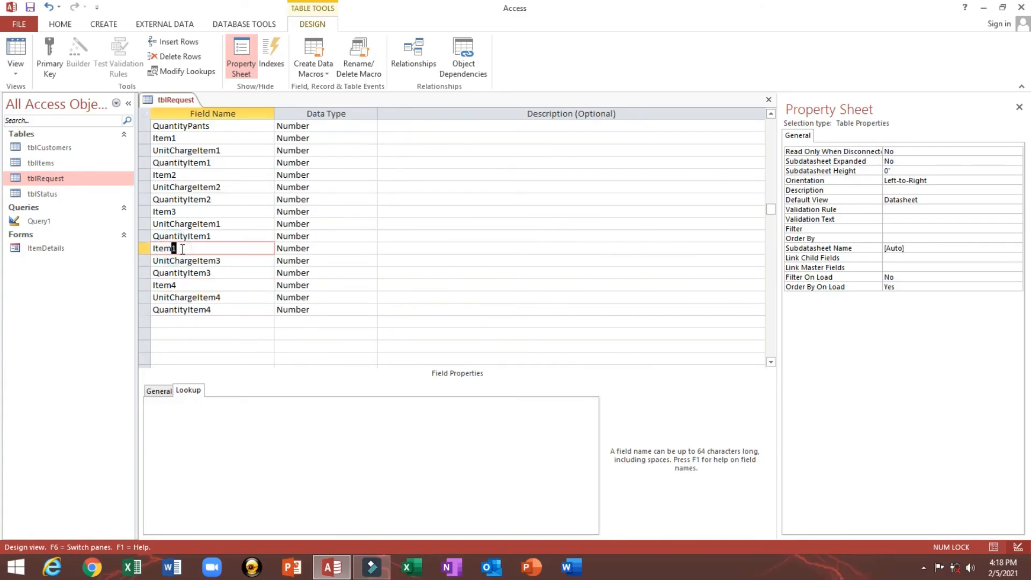
{"action": "left_click", "coordinate": [250, 272]}
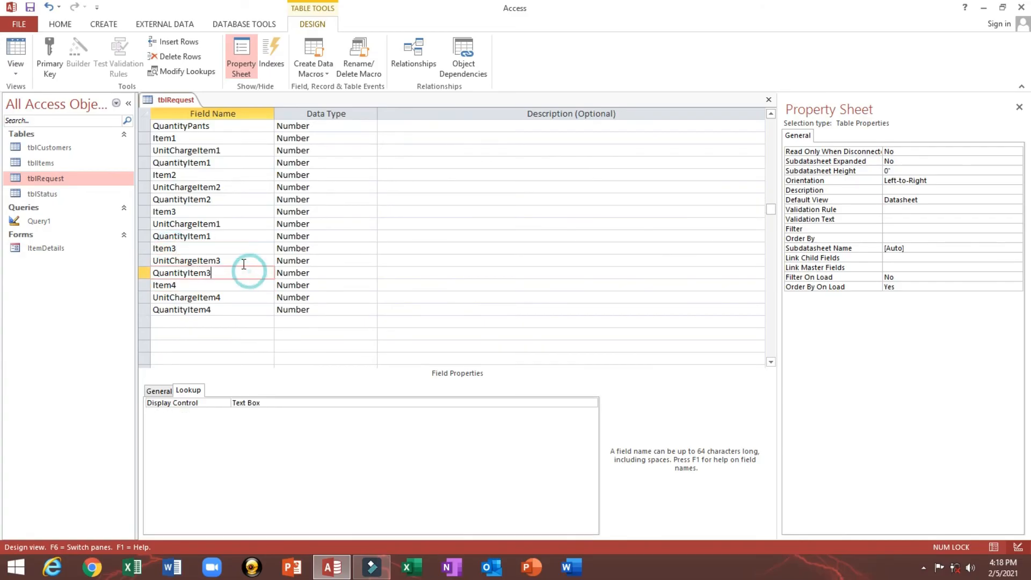
{"action": "scroll", "coordinate": [241, 263], "scroll_direction": "down", "scroll_amount": 1}
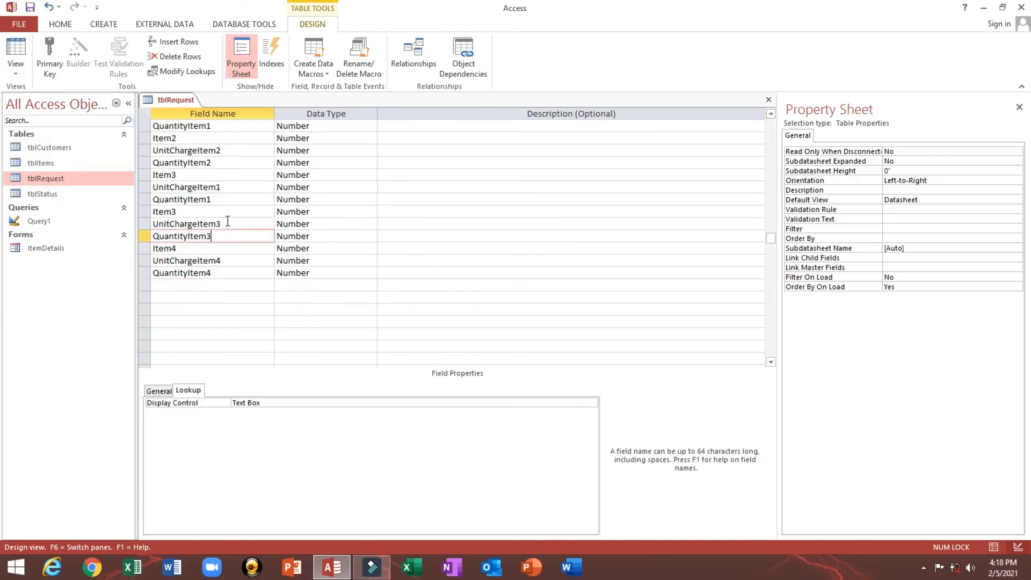
Try saving again, and rename the duplicate UnitChargeItem1 and QuantityItem1 below the first Item3 as UnitChargeItem3 and QuantityItem3
{"action": "key", "text": "ctrl+s"}
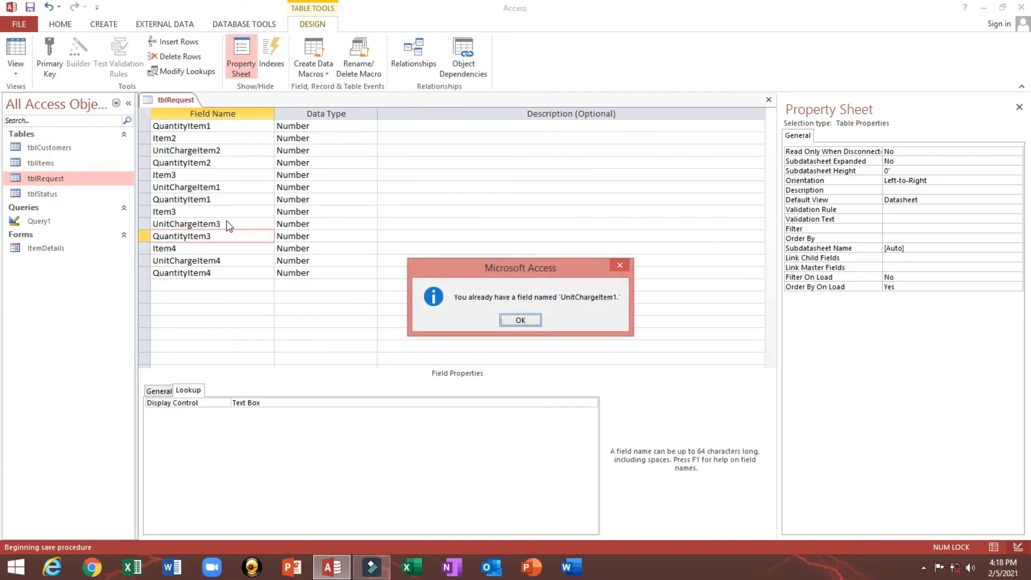
{"action": "left_click", "coordinate": [520, 320]}
{"action": "scroll", "coordinate": [248, 228], "scroll_direction": "up", "scroll_amount": 3}
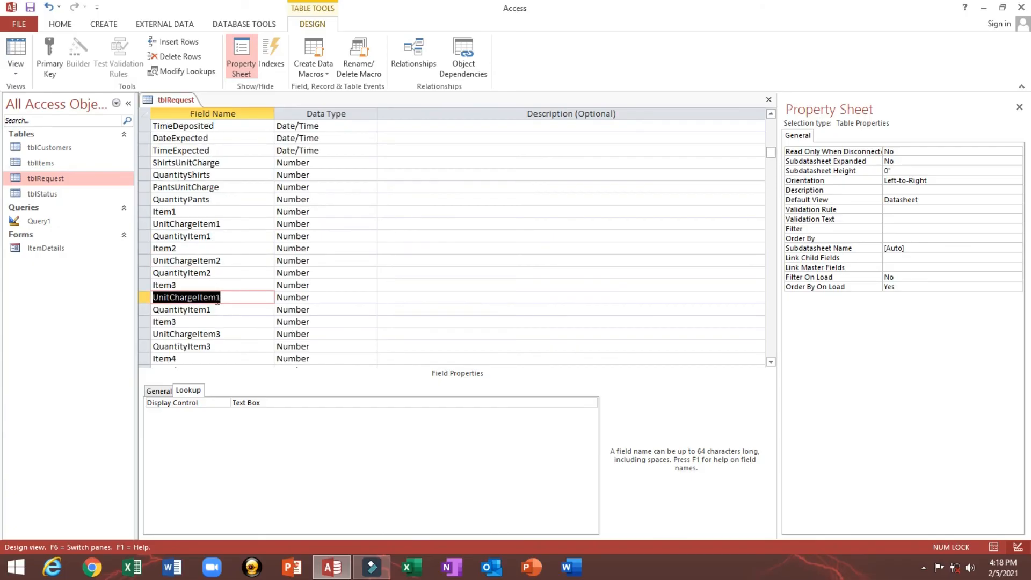
{"action": "left_click_drag", "start_coordinate": [221, 298], "coordinate": [216, 298]}
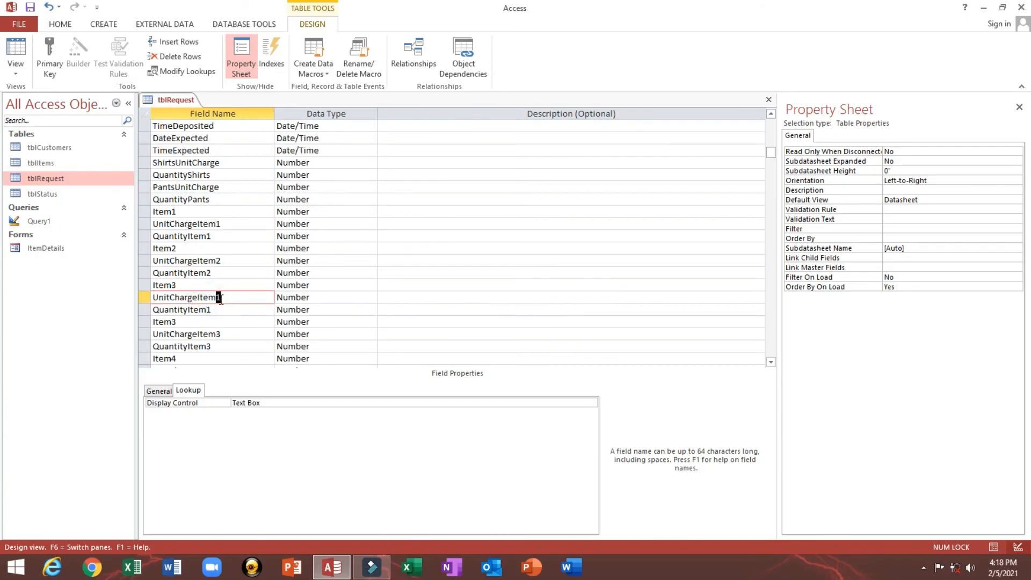
{"action": "type", "text": "3"}
{"action": "left_click_drag", "start_coordinate": [206, 310], "coordinate": [232, 310]}
{"action": "scroll", "coordinate": [231, 300], "scroll_direction": "down", "scroll_amount": 1}
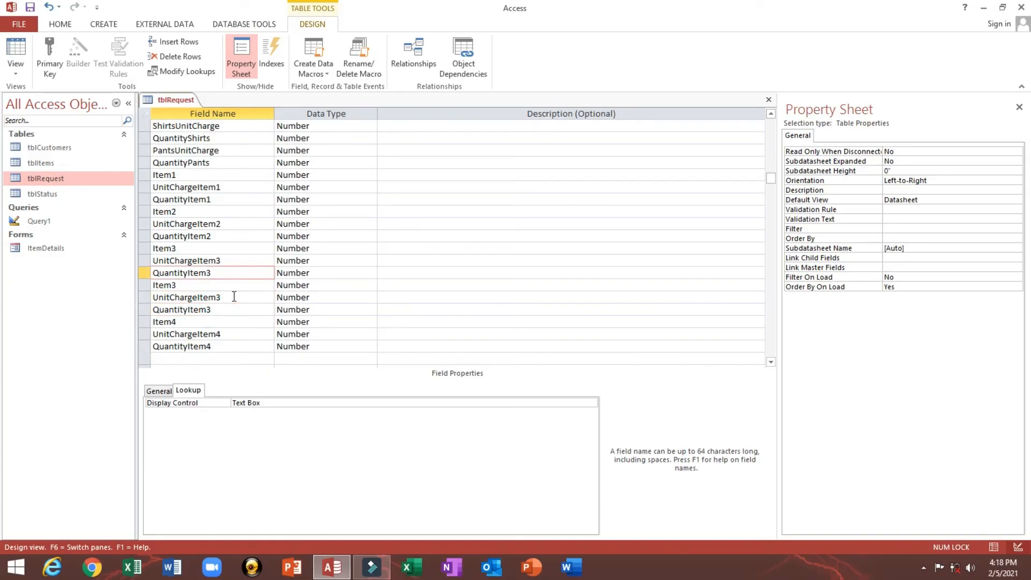
Delete the Item4, UnitChargeItem4 and QuantityItem4 fields from the end of the table
{"action": "left_click", "coordinate": [146, 317]}
{"action": "left_click", "coordinate": [144, 321]}
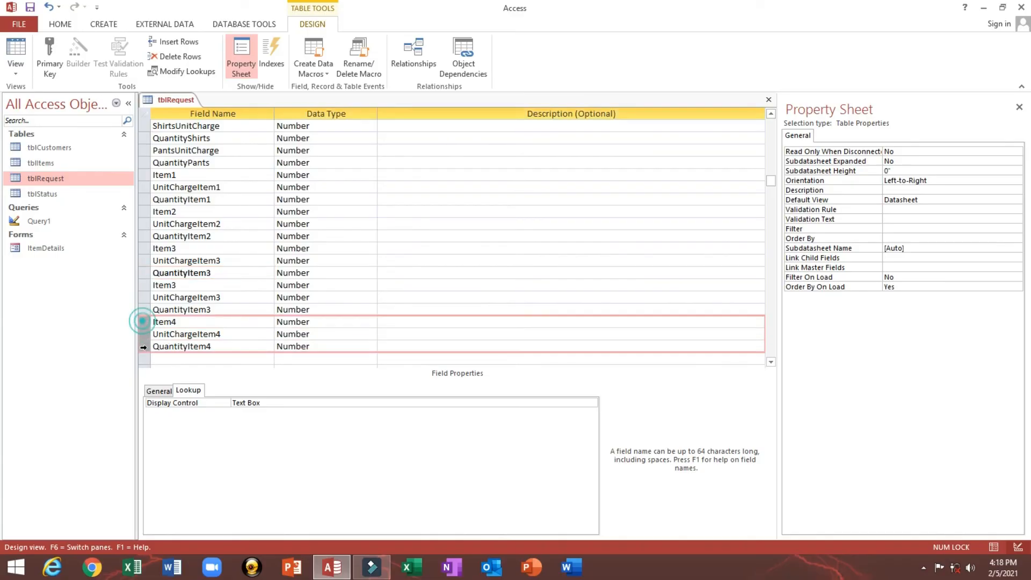
{"action": "right_click", "coordinate": [143, 334]}
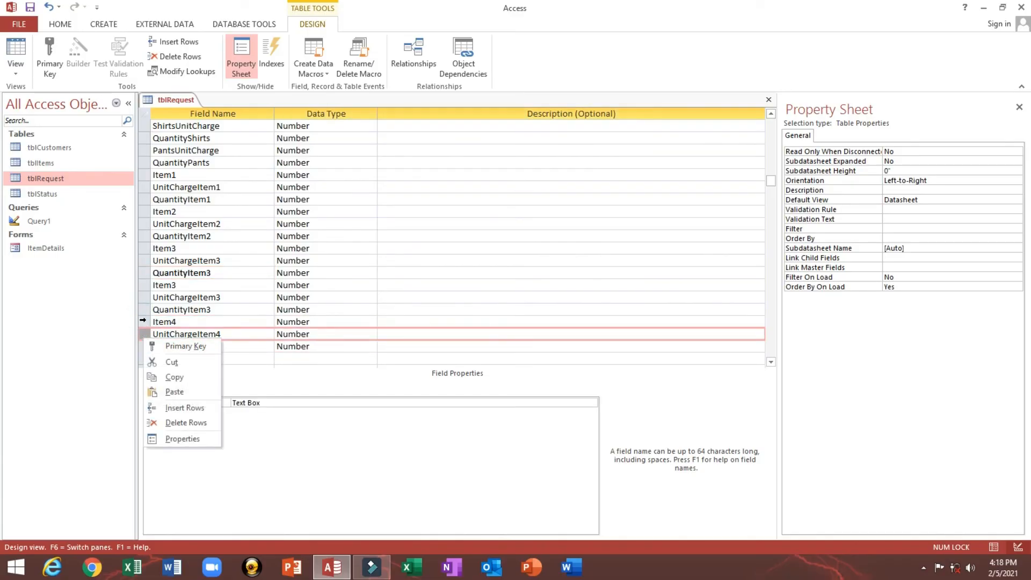
{"action": "left_click", "coordinate": [144, 322]}
{"action": "key", "text": "shift+Down"}
{"action": "key", "text": "shift+Down"}
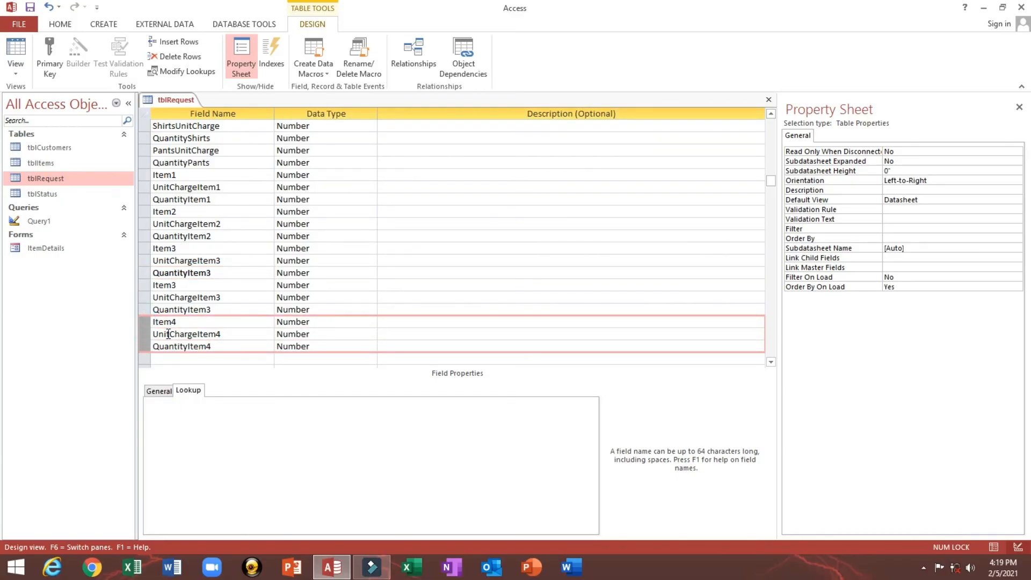
{"action": "right_click", "coordinate": [144, 339]}
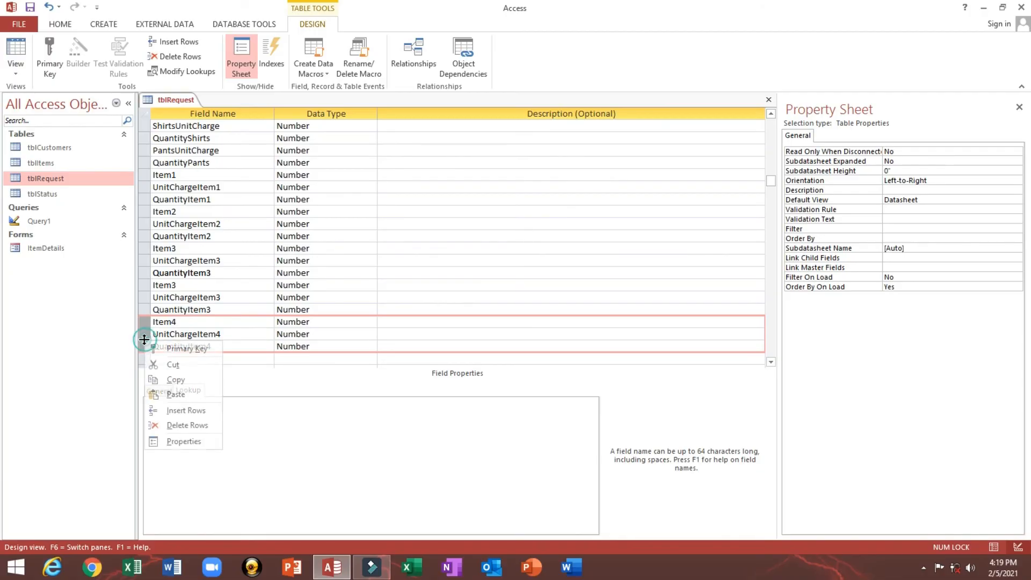
{"action": "left_click", "coordinate": [177, 424]}
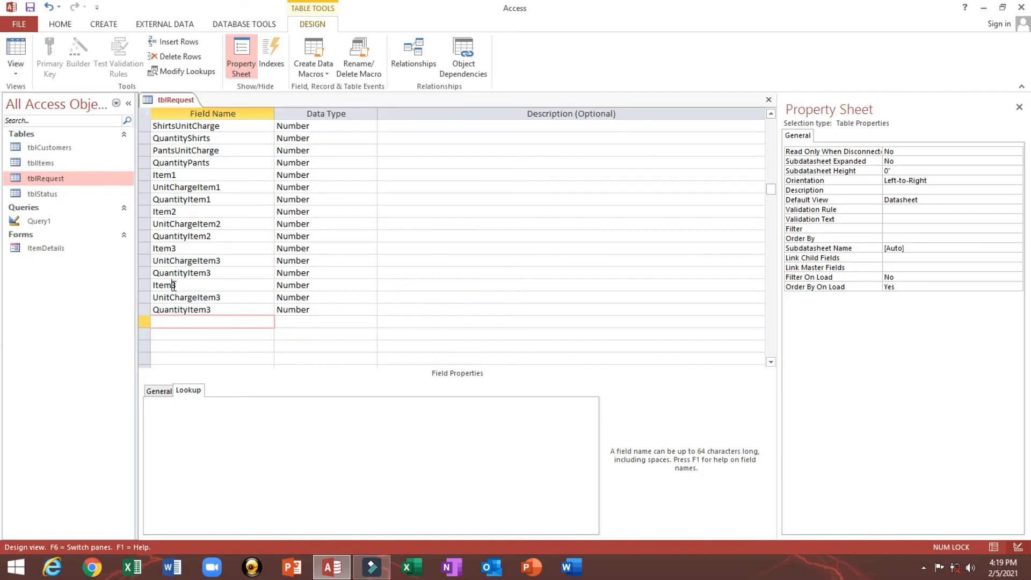
Rename the second set of Item3, UnitChargeItem3 and QuantityItem3 fields as Item4, UnitChargeItem4 and QuantityItem4
{"action": "left_click_drag", "start_coordinate": [173, 285], "coordinate": [185, 286]}
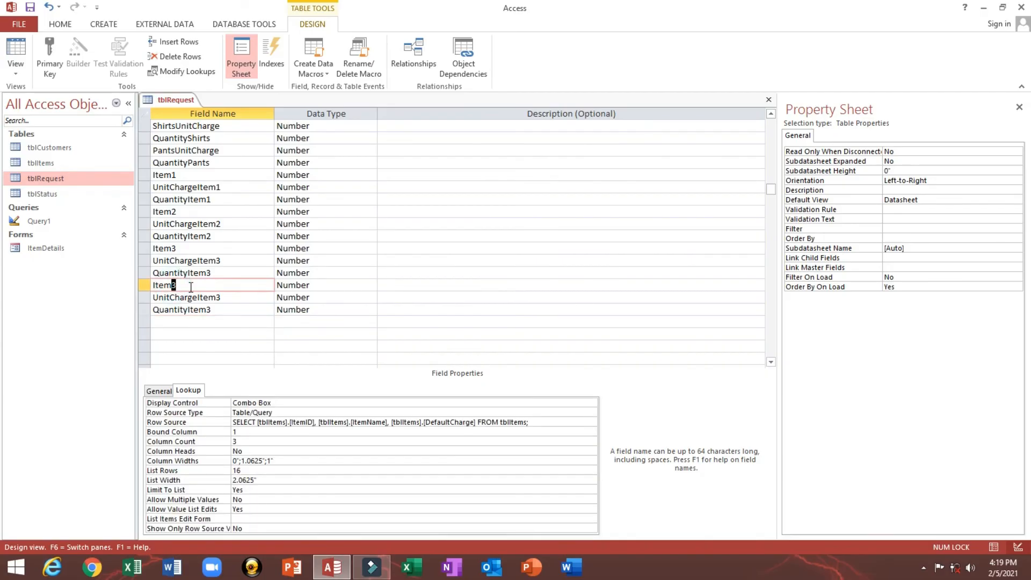
{"action": "type", "text": "4"}
{"action": "left_click_drag", "start_coordinate": [223, 297], "coordinate": [208, 310]}
{"action": "type", "text": "44"}
Add a field named RequestStatus below QuantityItem4
{"action": "left_click", "coordinate": [214, 321]}
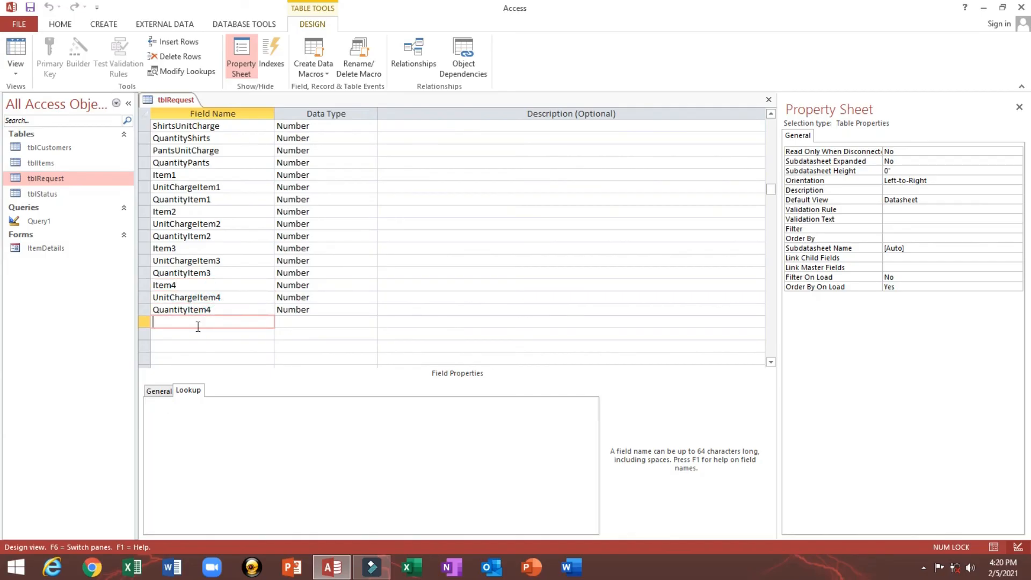
{"action": "type", "text": "RequestStatu"}
{"action": "key", "text": "Tab"}
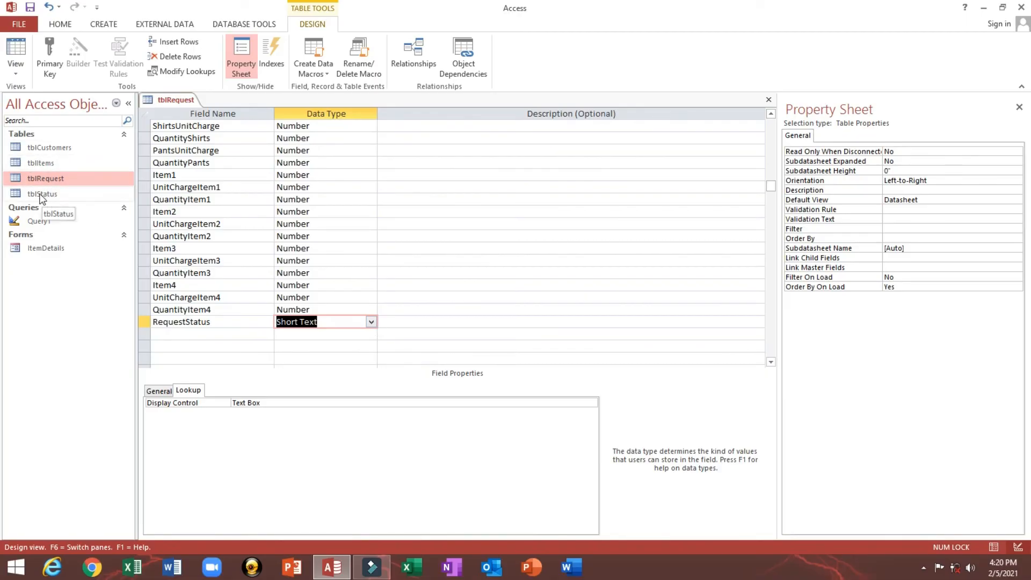
Make RequestStatus a lookup that takes its values from the RequestStatus field of tblStatus, keeping the default label, and save the table
{"action": "left_click", "coordinate": [371, 322]}
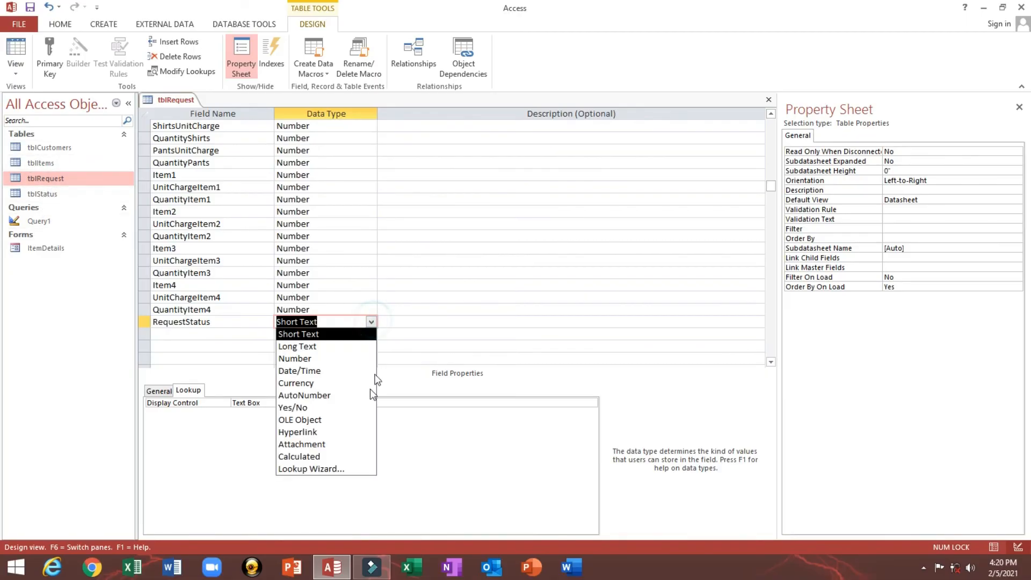
{"action": "left_click", "coordinate": [311, 469]}
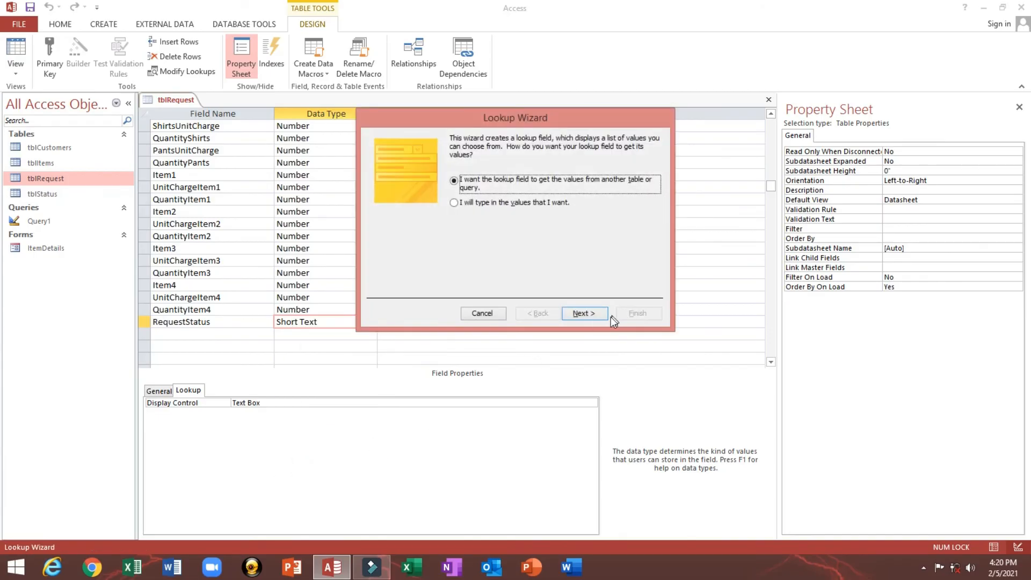
{"action": "left_click", "coordinate": [590, 313]}
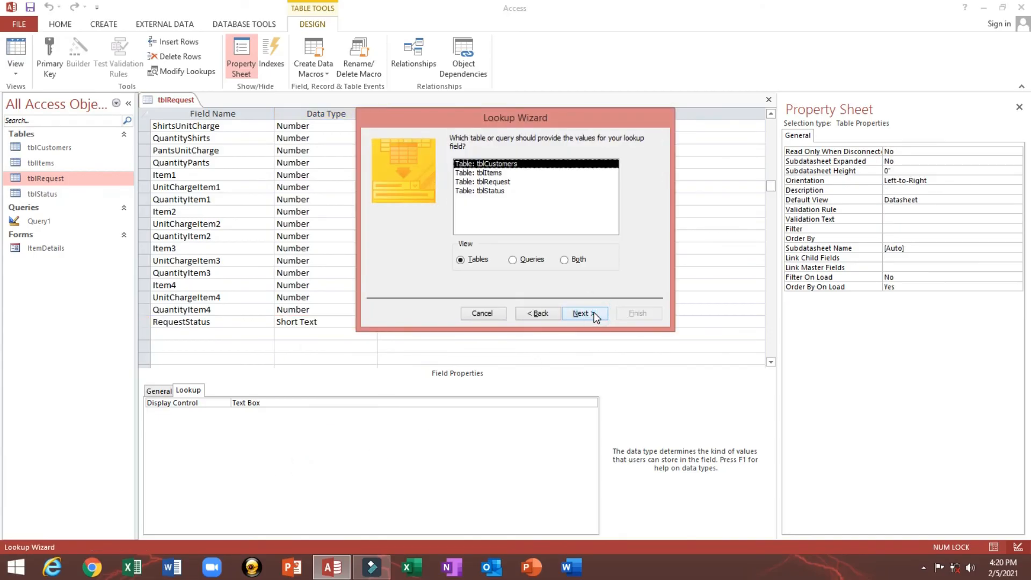
{"action": "left_click", "coordinate": [490, 191]}
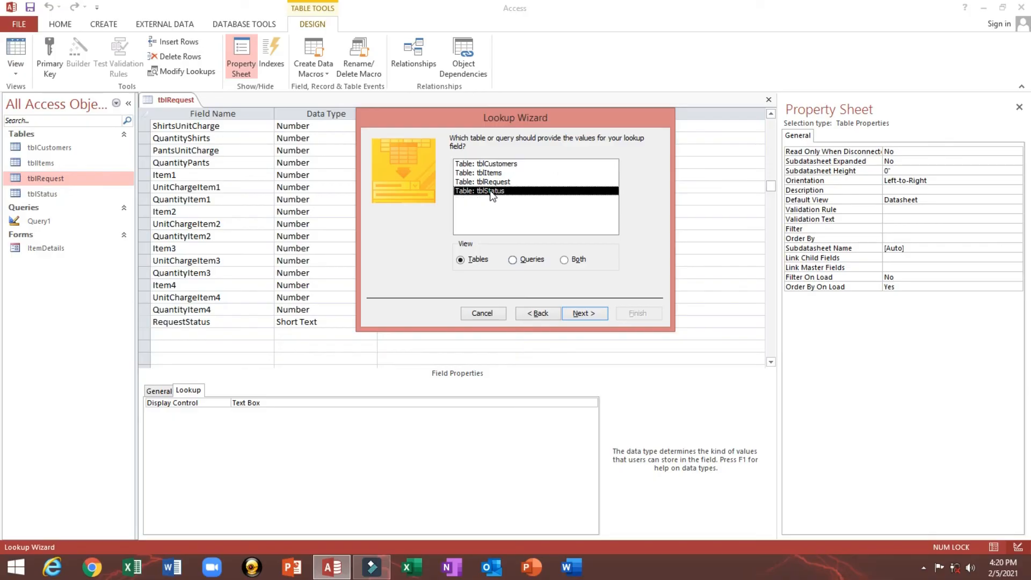
{"action": "left_click", "coordinate": [600, 319]}
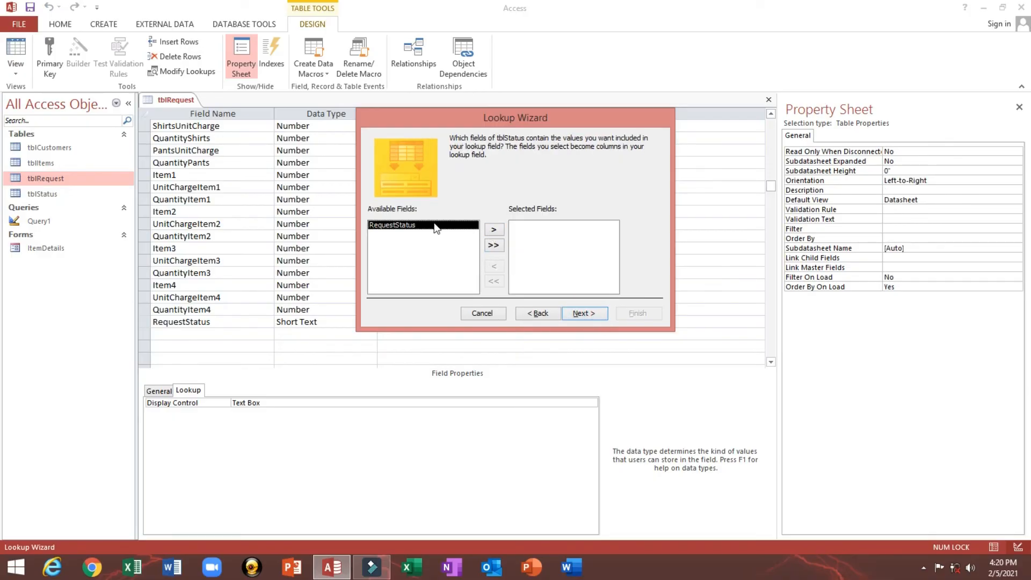
{"action": "double_click", "coordinate": [436, 226]}
{"action": "left_click", "coordinate": [580, 316]}
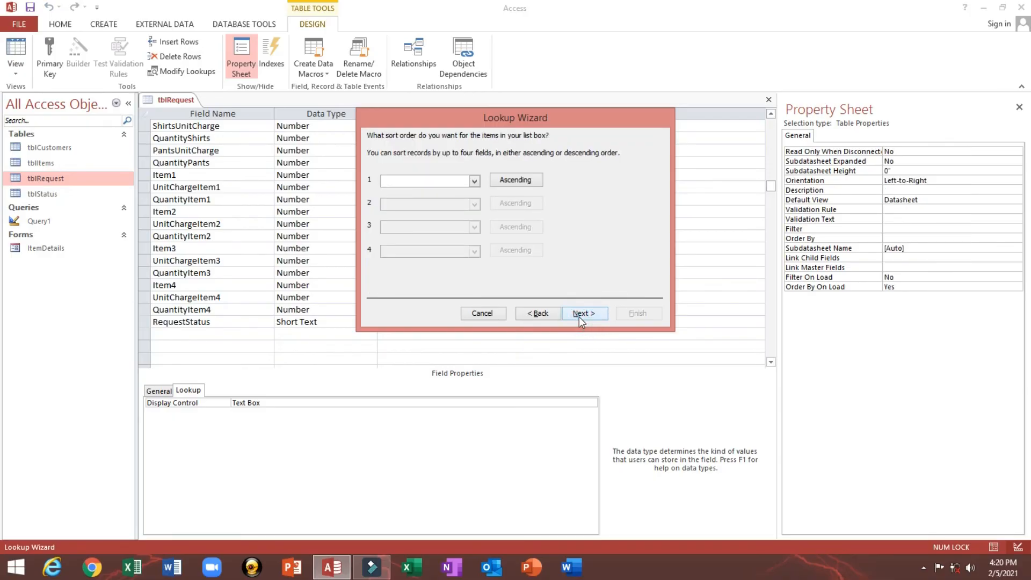
{"action": "left_click", "coordinate": [579, 316]}
{"action": "left_click", "coordinate": [578, 315]}
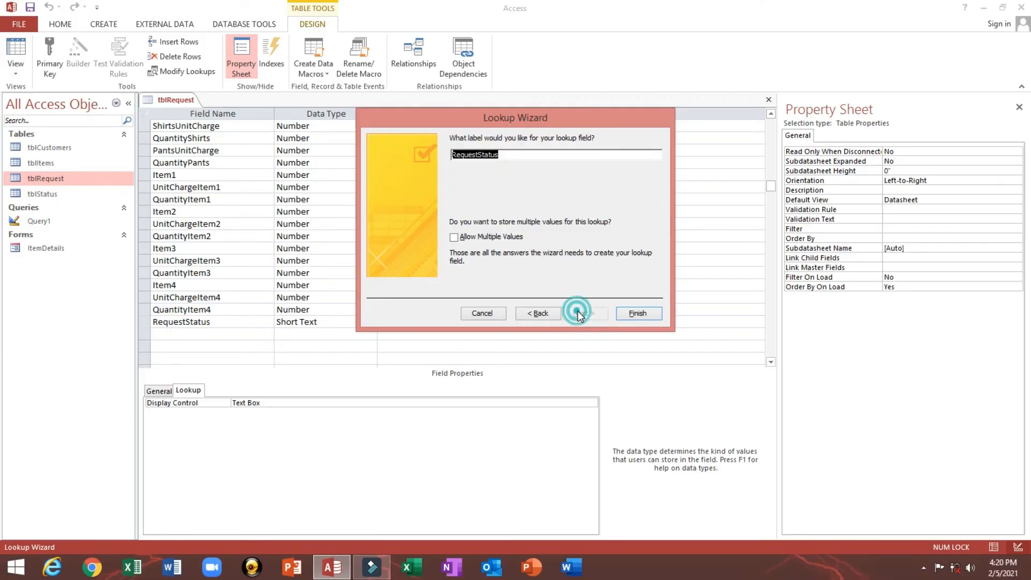
{"action": "left_click", "coordinate": [650, 314]}
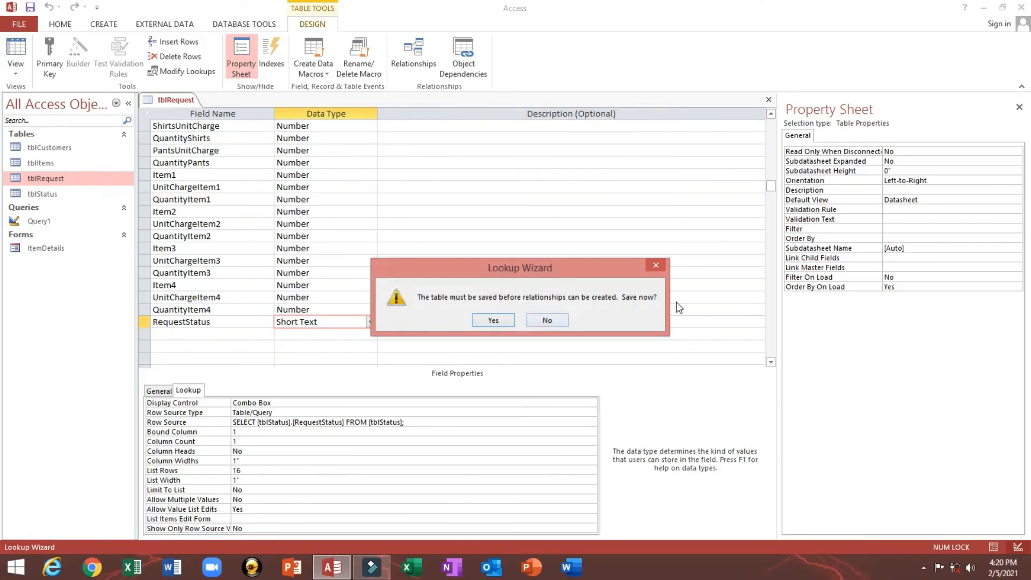
{"action": "left_click", "coordinate": [504, 320]}
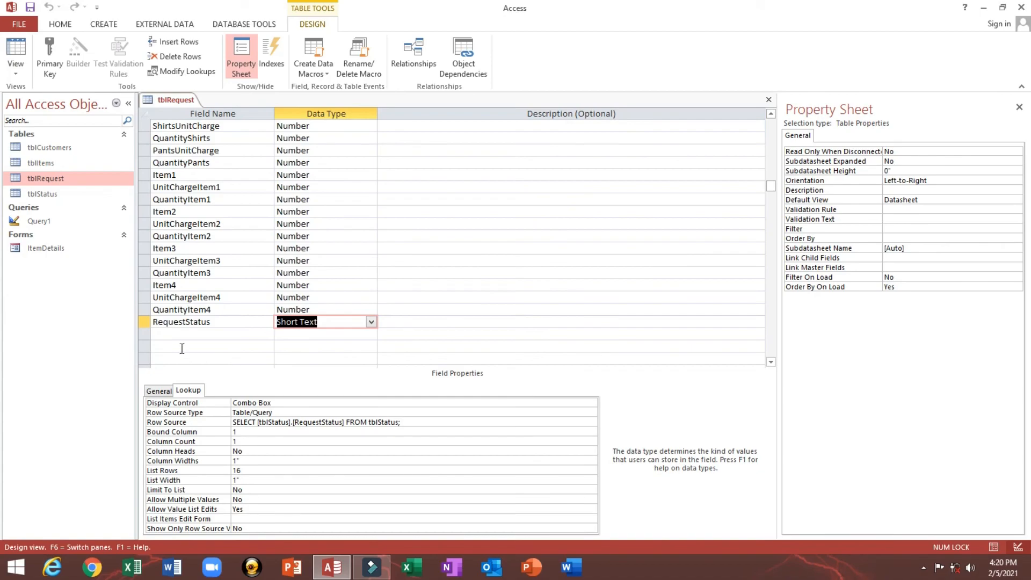
Add a TaxRate field with the Number data type below RequestStatus
{"action": "left_click", "coordinate": [176, 333]}
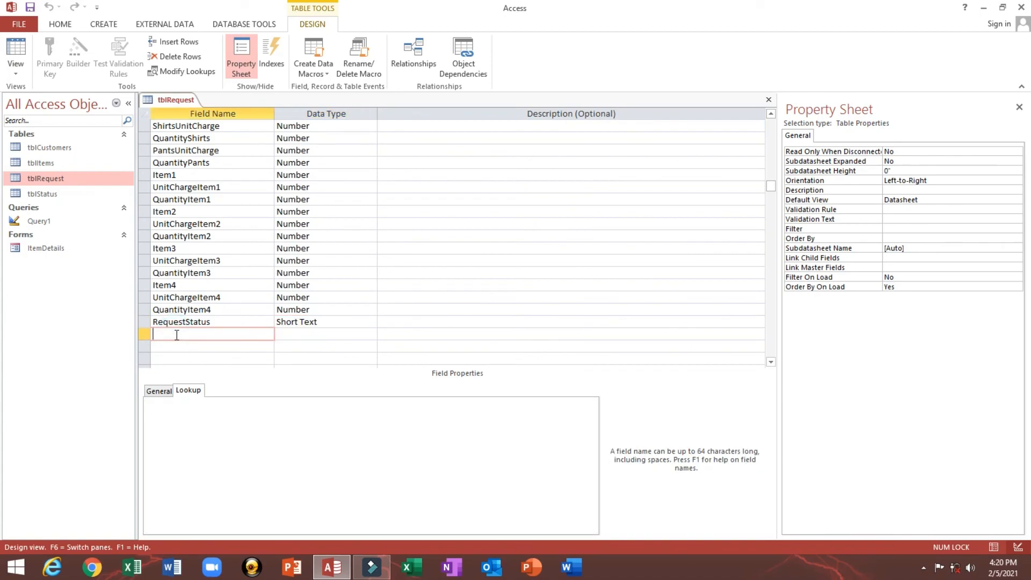
{"action": "type", "text": "TaxRat"}
{"action": "scroll", "coordinate": [361, 334], "scroll_direction": "down", "scroll_amount": 3}
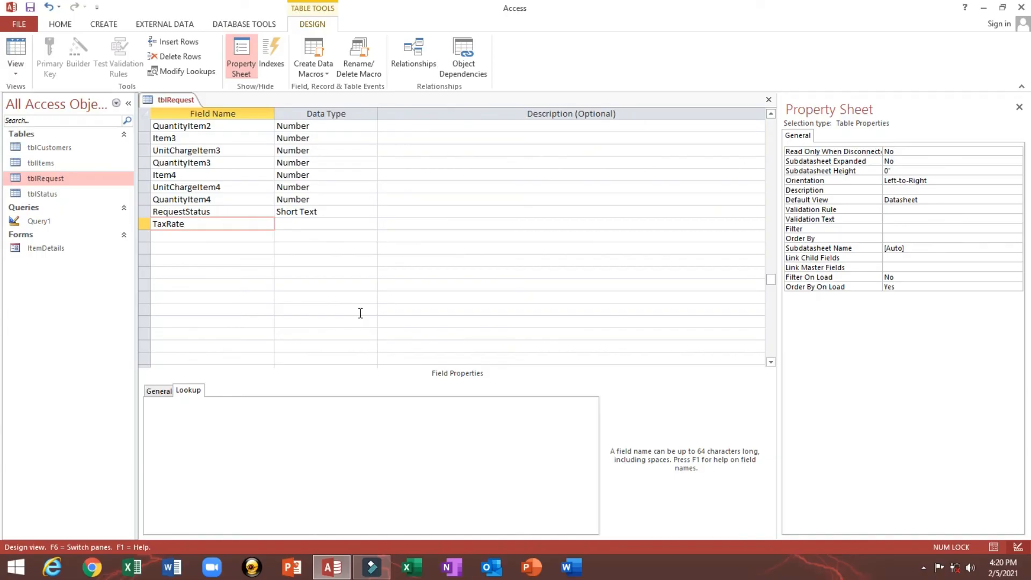
{"action": "key", "text": "Tab"}
{"action": "type", "text": "n"}
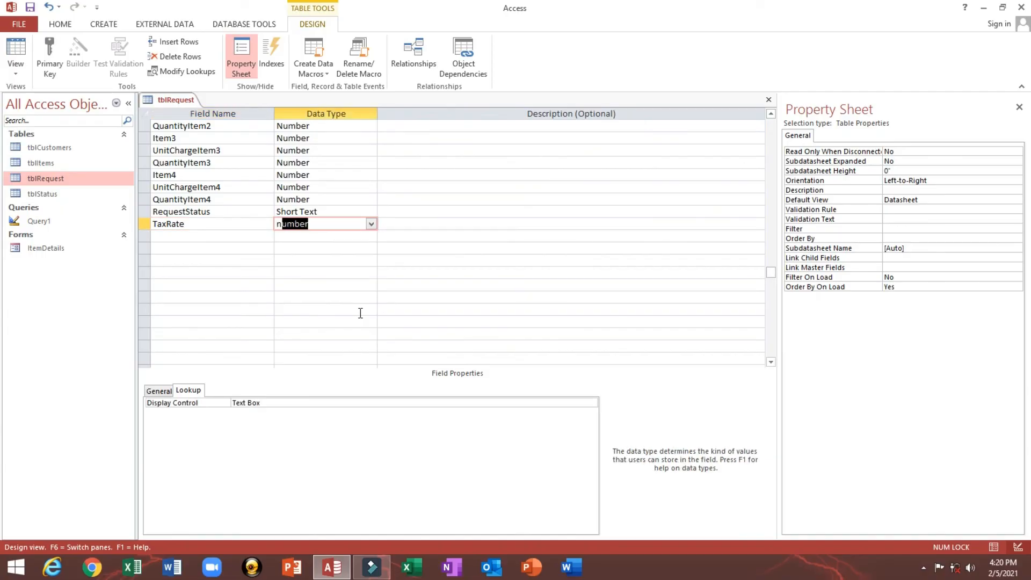
{"action": "left_click", "coordinate": [299, 210]}
{"action": "left_click", "coordinate": [295, 224]}
Set the TaxRate field size to Double and its format to Percent, and update the format everywhere TaxRate is used
{"action": "left_click", "coordinate": [160, 391]}
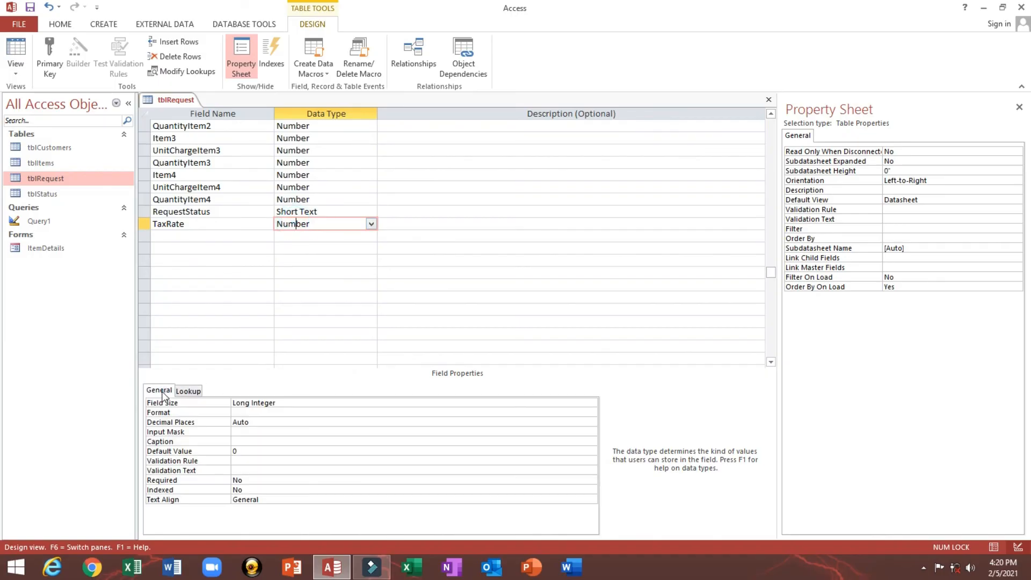
{"action": "left_click", "coordinate": [164, 403]}
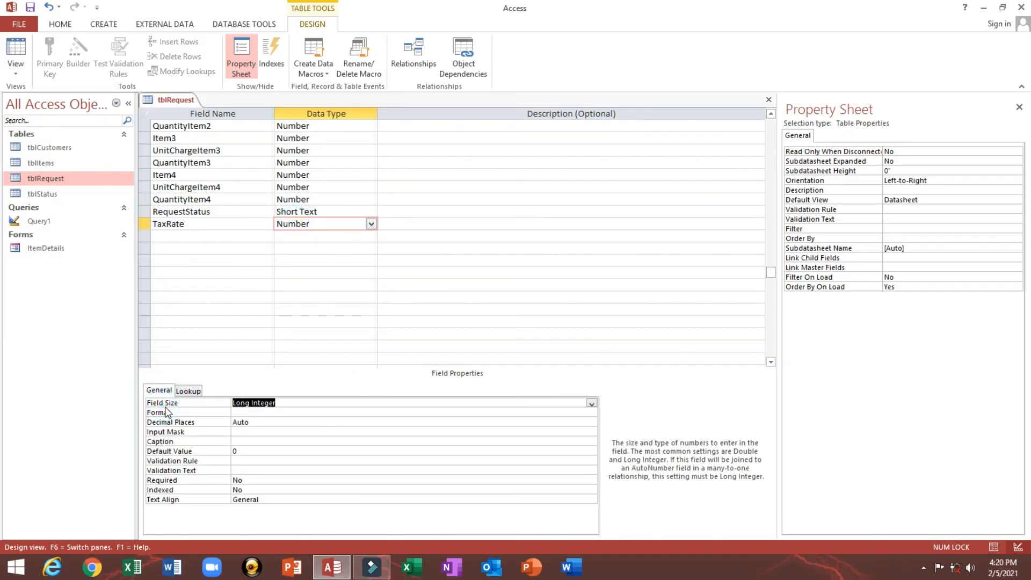
{"action": "left_click", "coordinate": [591, 404]}
{"action": "left_click", "coordinate": [336, 451]}
{"action": "left_click", "coordinate": [159, 413]}
{"action": "left_click", "coordinate": [592, 412]}
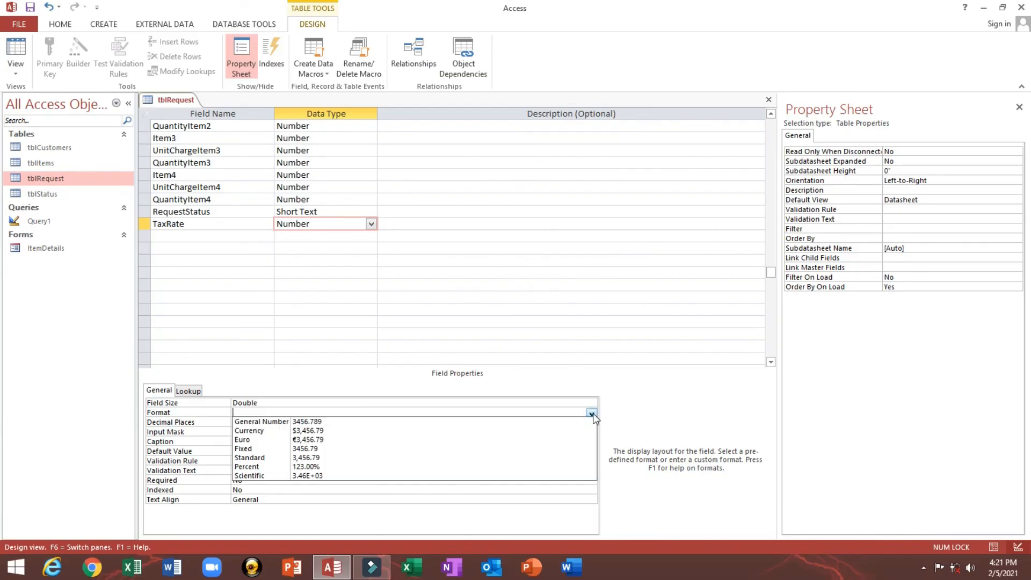
{"action": "left_click", "coordinate": [302, 471]}
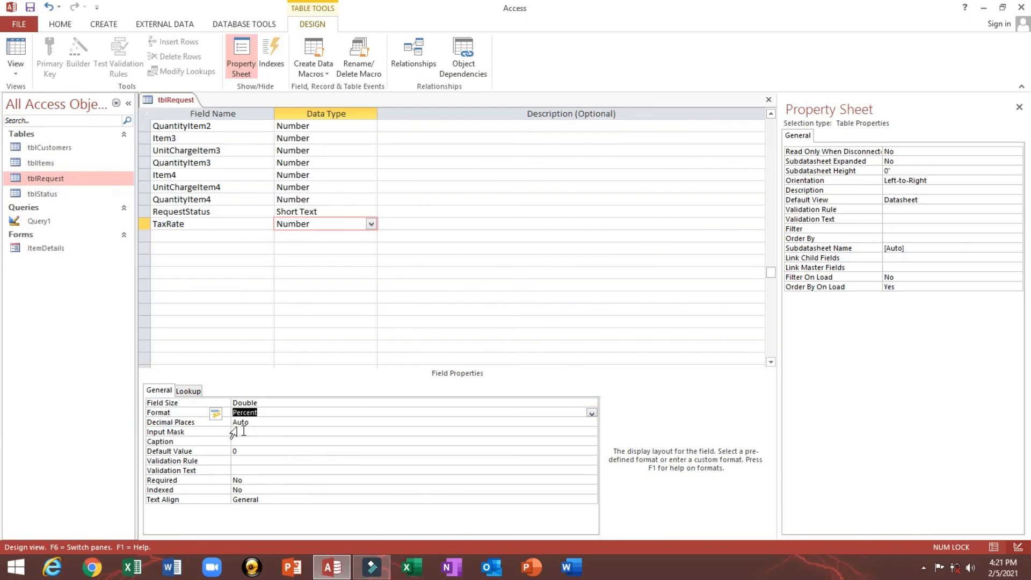
{"action": "left_click", "coordinate": [214, 414]}
{"action": "left_click", "coordinate": [254, 431]}
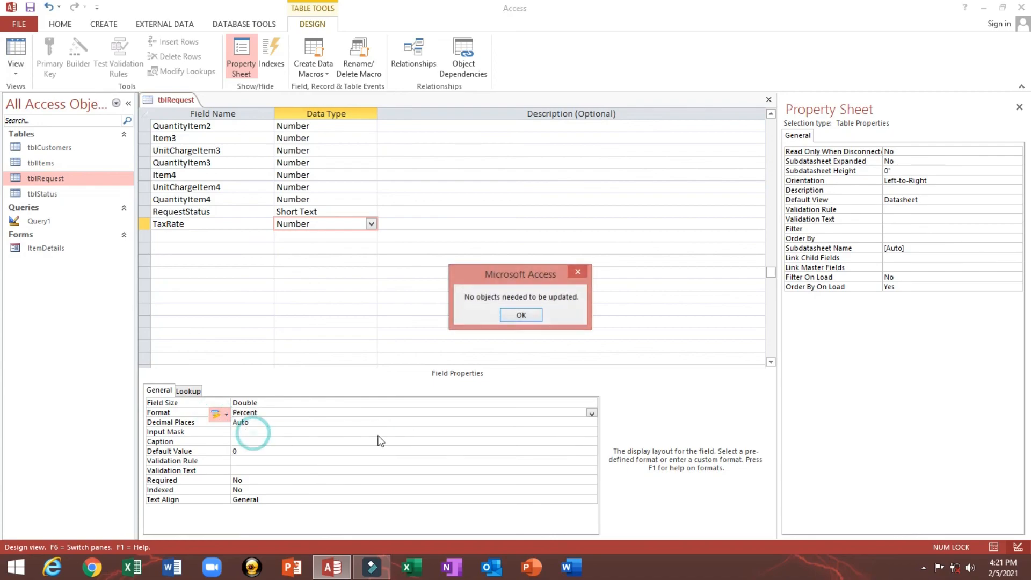
{"action": "left_click", "coordinate": [516, 316]}
Give the TaxRate field the caption Tax Rate and a default value of .12
{"action": "double_click", "coordinate": [203, 224]}
{"action": "key", "text": "ctrl+c"}
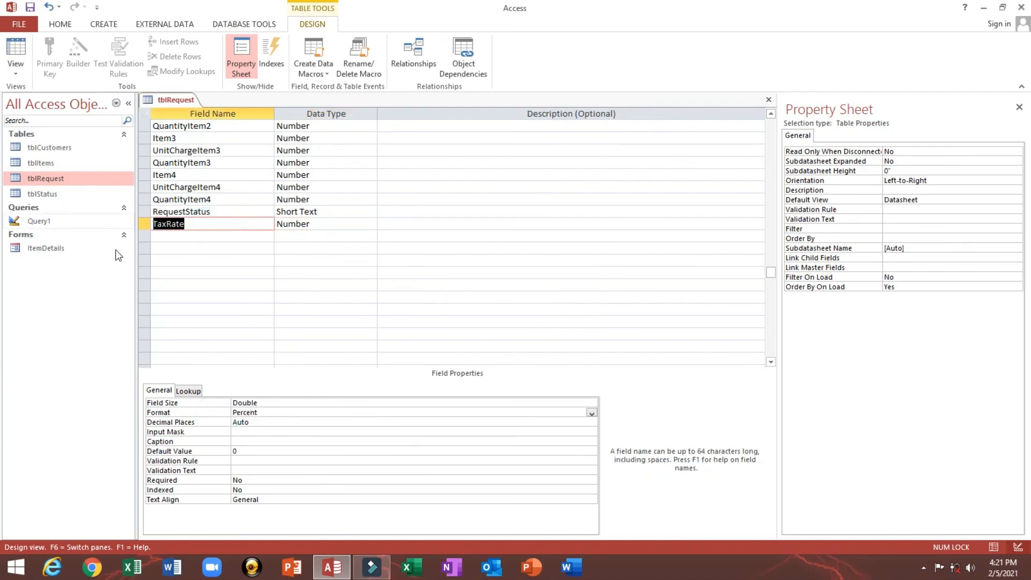
{"action": "left_click", "coordinate": [153, 441]}
{"action": "key", "text": "ctrl+v"}
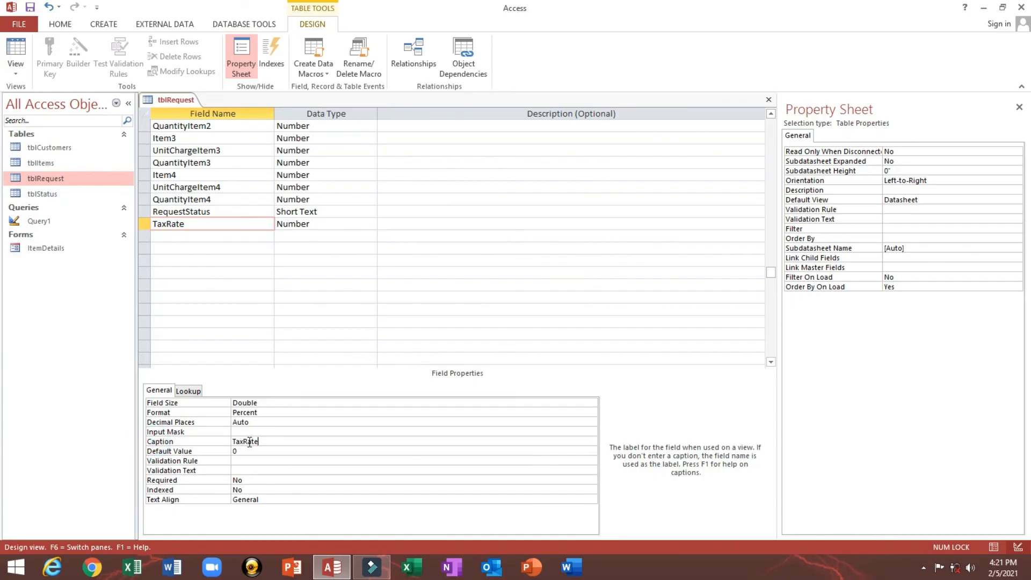
{"action": "left_click", "coordinate": [244, 441]}
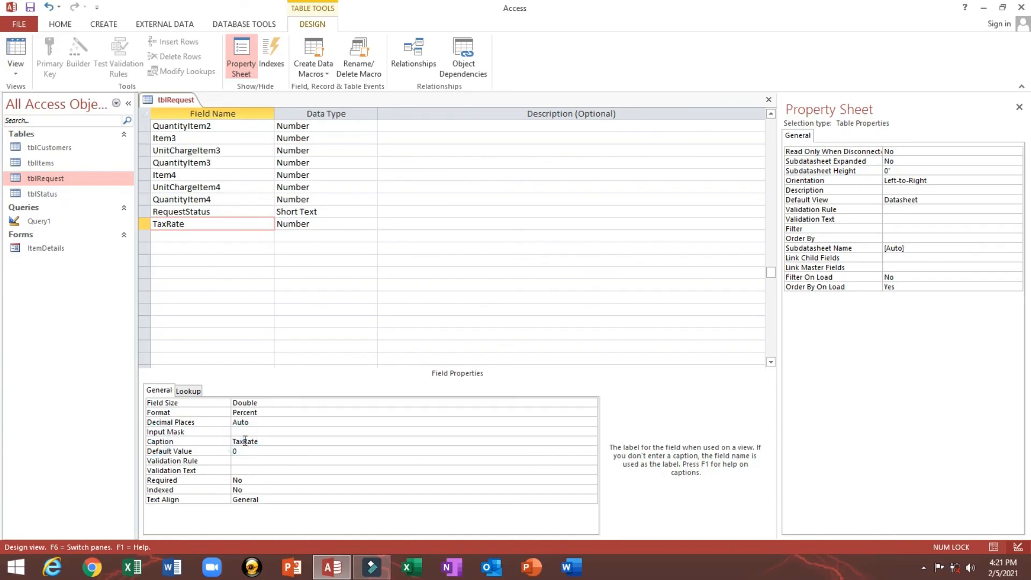
{"action": "left_click", "coordinate": [168, 453]}
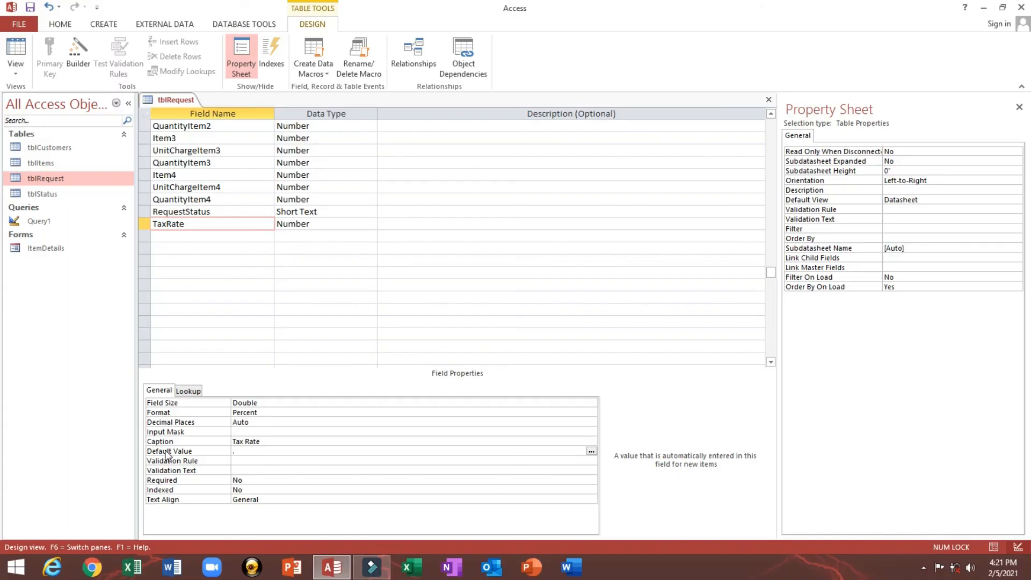
{"action": "type", "text": ".12"}
{"action": "key", "text": "Return"}
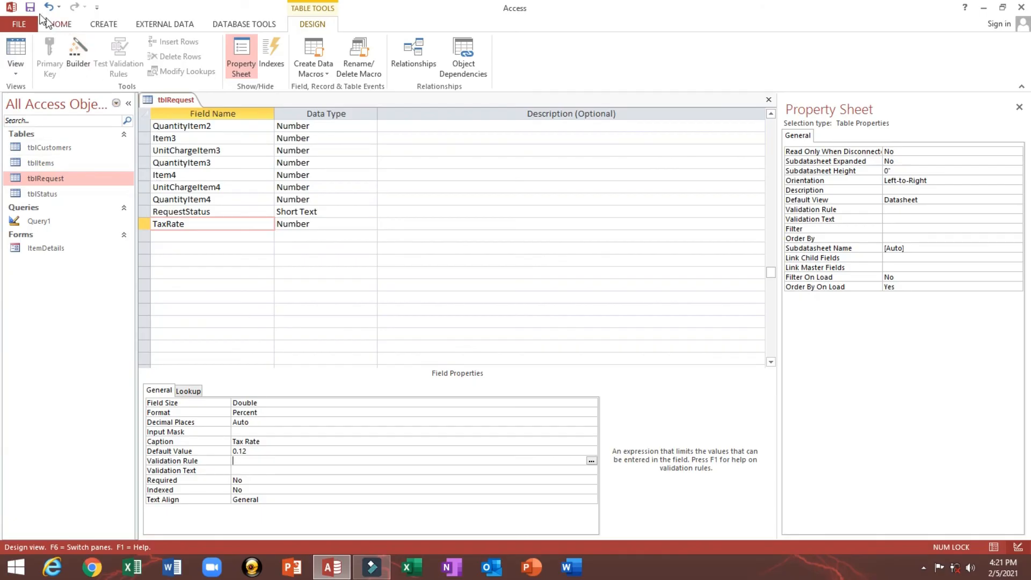
Add a DatePickedUp field with the Date/Time data type below TaxRate
{"action": "left_click", "coordinate": [182, 235]}
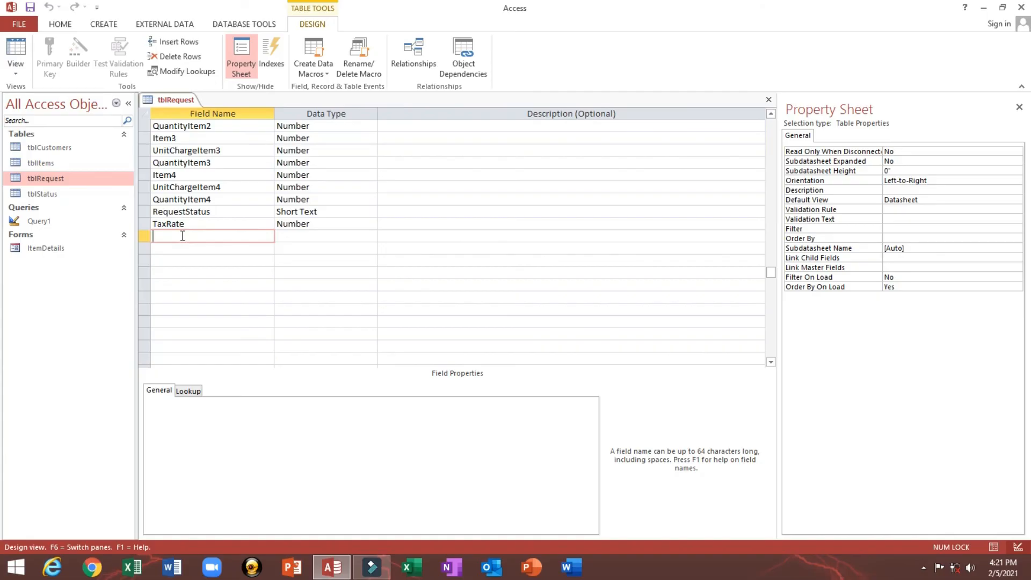
{"action": "type", "text": "DatePickedUP"}
{"action": "key", "text": "Tab"}
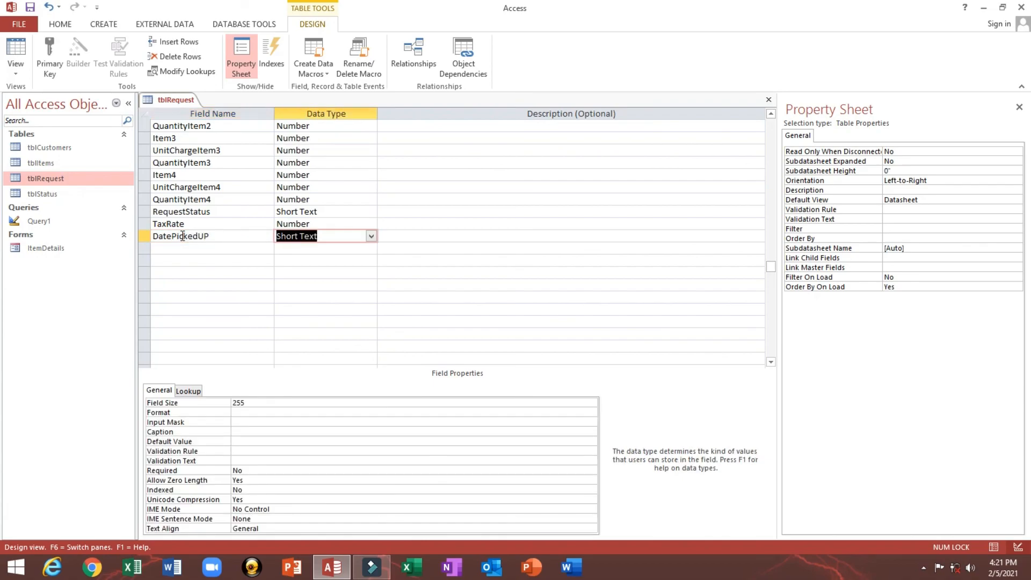
{"action": "left_click_drag", "start_coordinate": [205, 237], "coordinate": [209, 238]}
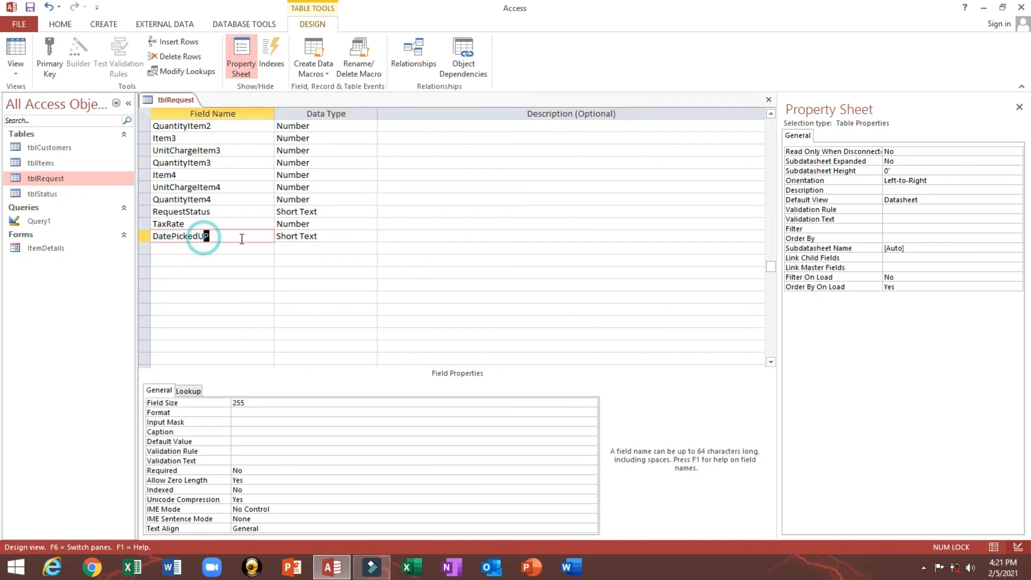
{"action": "type", "text": "p"}
{"action": "key", "text": "Tab"}
{"action": "type", "text": "d"}
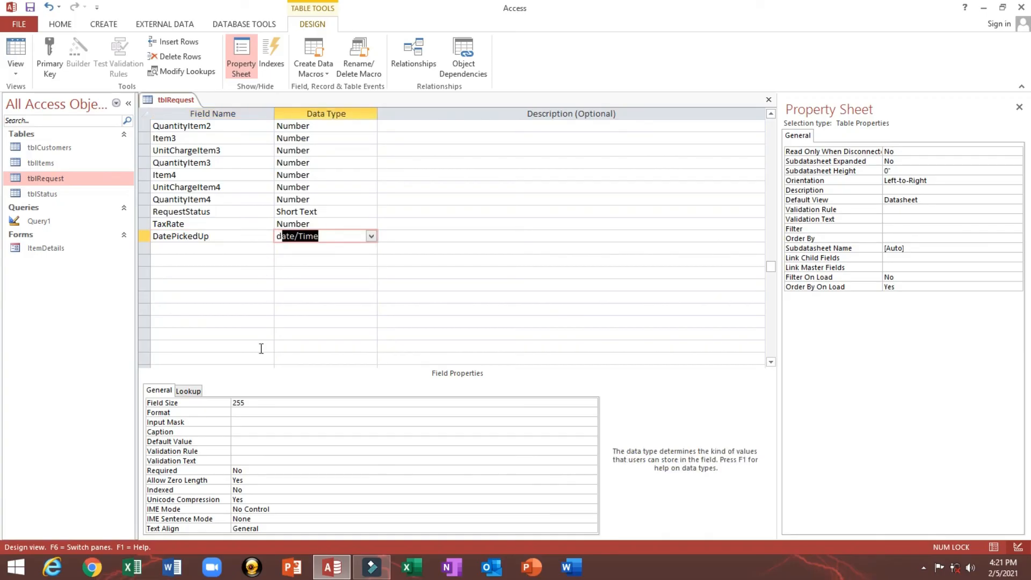
Set the DatePickedUp format to Long Date and update the format everywhere the field is used
{"action": "left_click", "coordinate": [269, 403]}
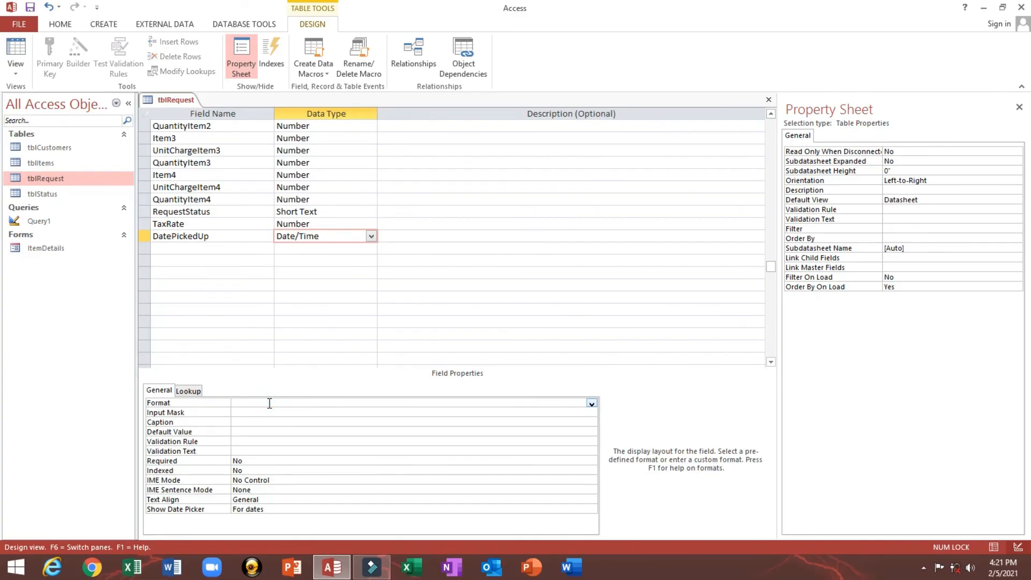
{"action": "left_click", "coordinate": [269, 403]}
{"action": "left_click", "coordinate": [591, 403]}
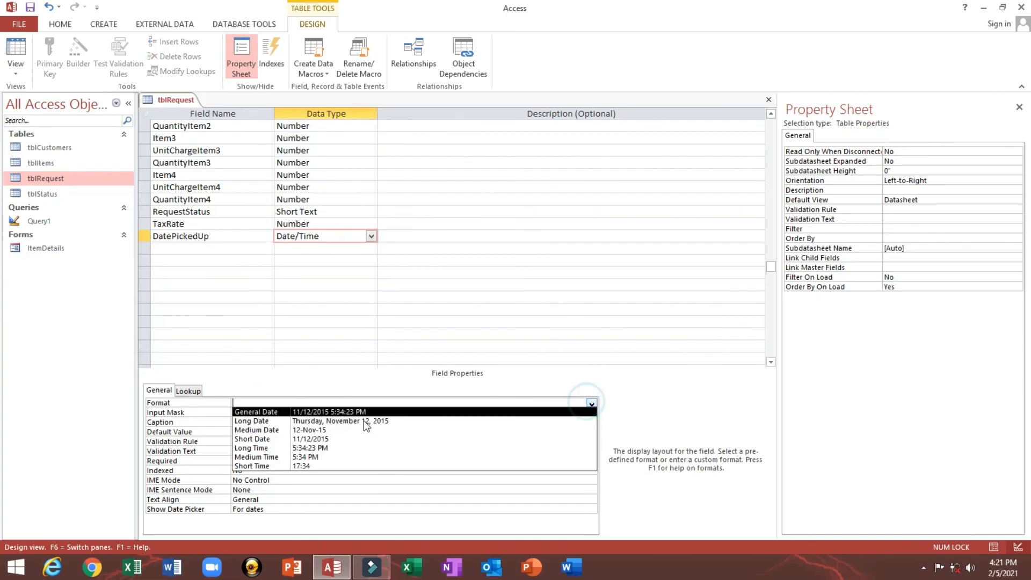
{"action": "left_click", "coordinate": [343, 421]}
{"action": "left_click", "coordinate": [221, 403]}
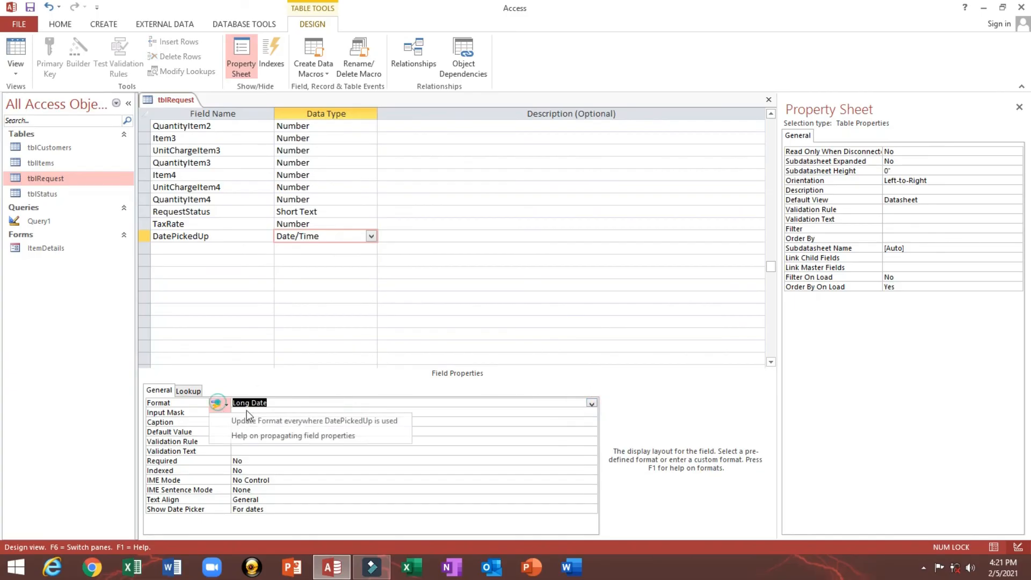
{"action": "left_click", "coordinate": [266, 420]}
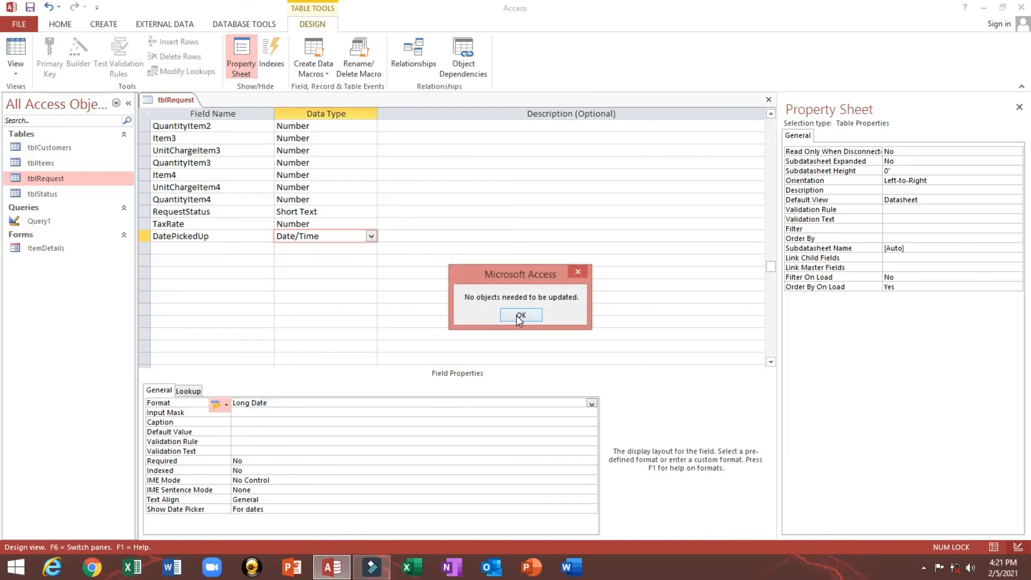
{"action": "left_click", "coordinate": [519, 316]}
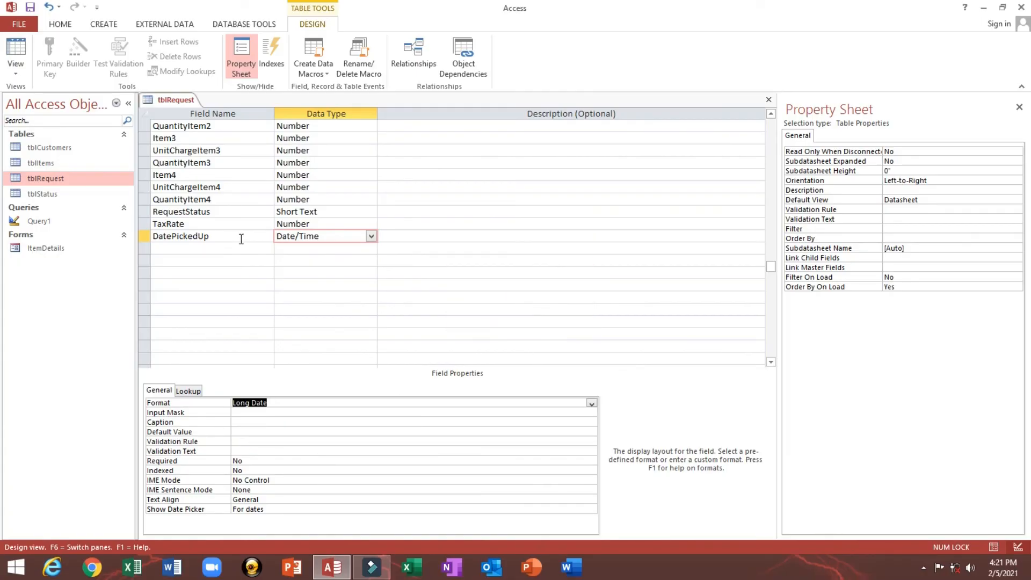
Give the DatePickedUp field the caption Date Picked Up
{"action": "double_click", "coordinate": [240, 236]}
{"action": "key", "text": "ctrl+c"}
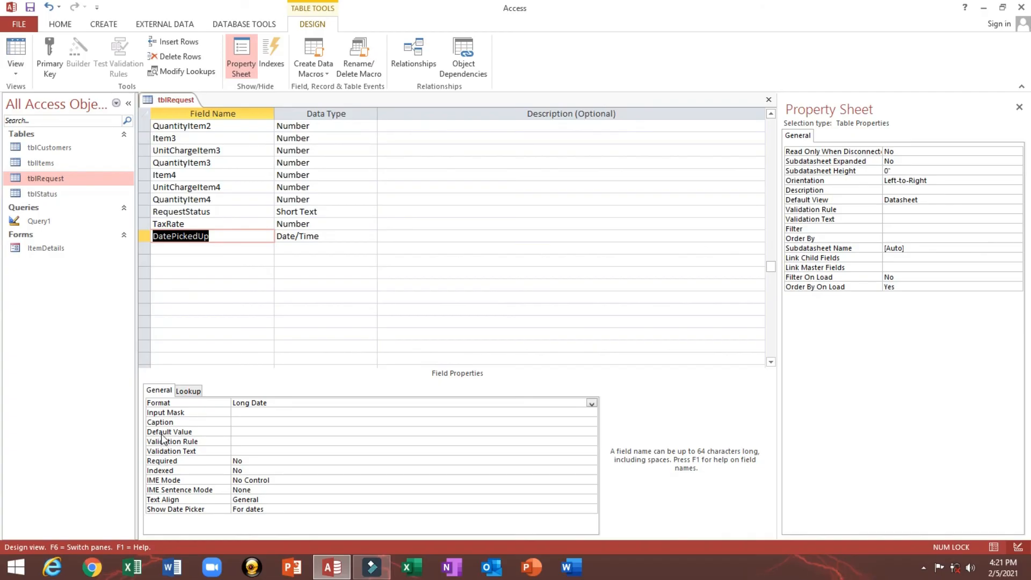
{"action": "left_click", "coordinate": [160, 422]}
{"action": "key", "text": "ctrl+v"}
{"action": "left_click", "coordinate": [249, 423]}
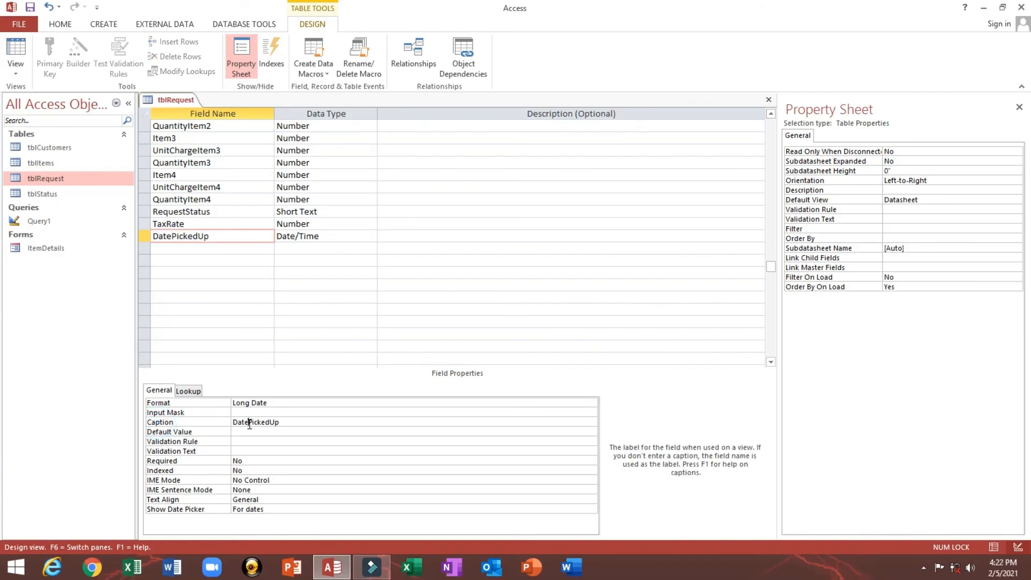
{"action": "left_click", "coordinate": [275, 422]}
{"action": "left_click", "coordinate": [318, 430]}
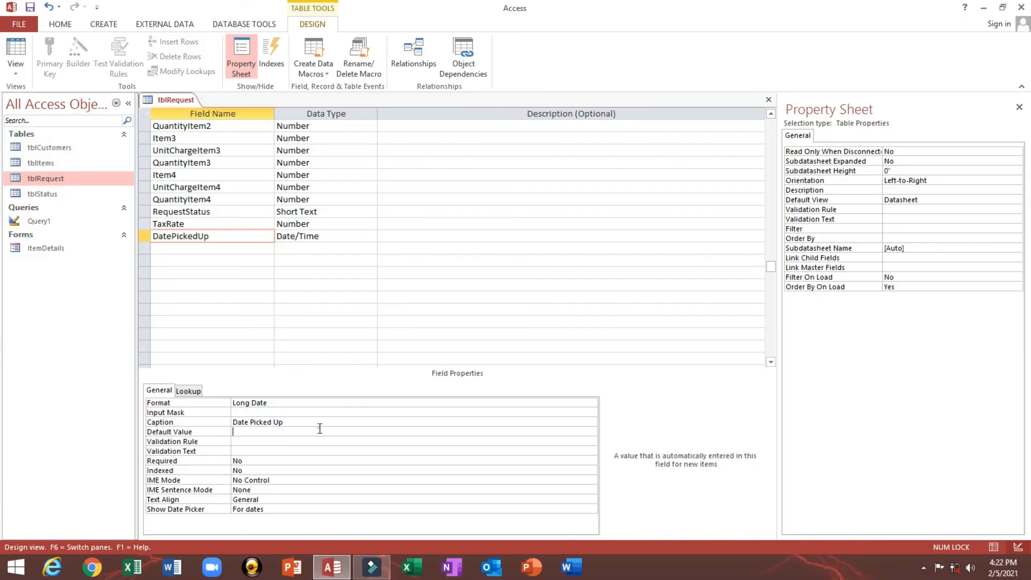
Add a TimePickedUp field with the Date/Time data type below DatePickedUp
{"action": "left_click", "coordinate": [229, 248]}
{"action": "type", "text": "D"}
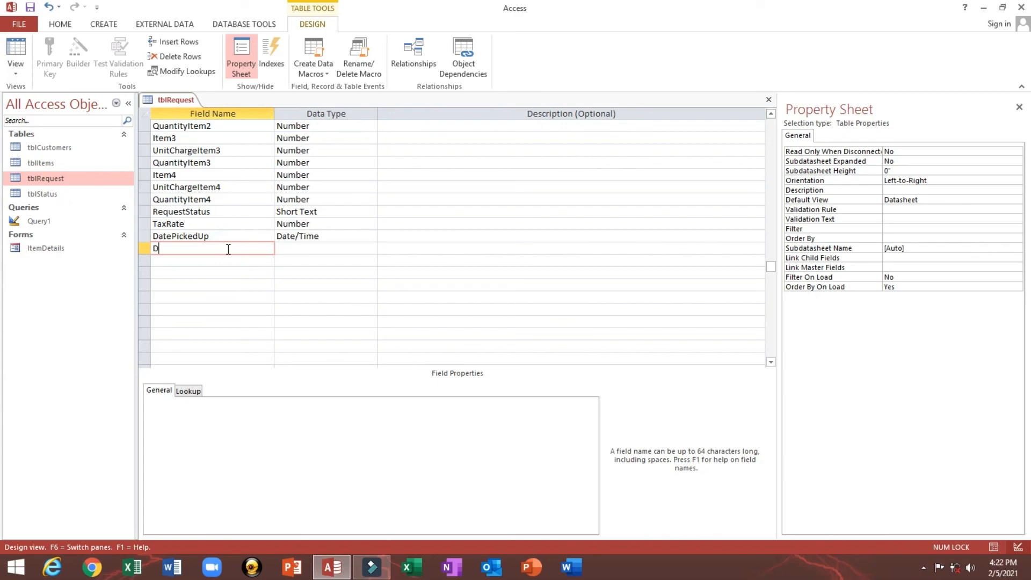
{"action": "type", "text": "TimePickedUp"}
{"action": "key", "text": "Tab"}
{"action": "type", "text": "d"}
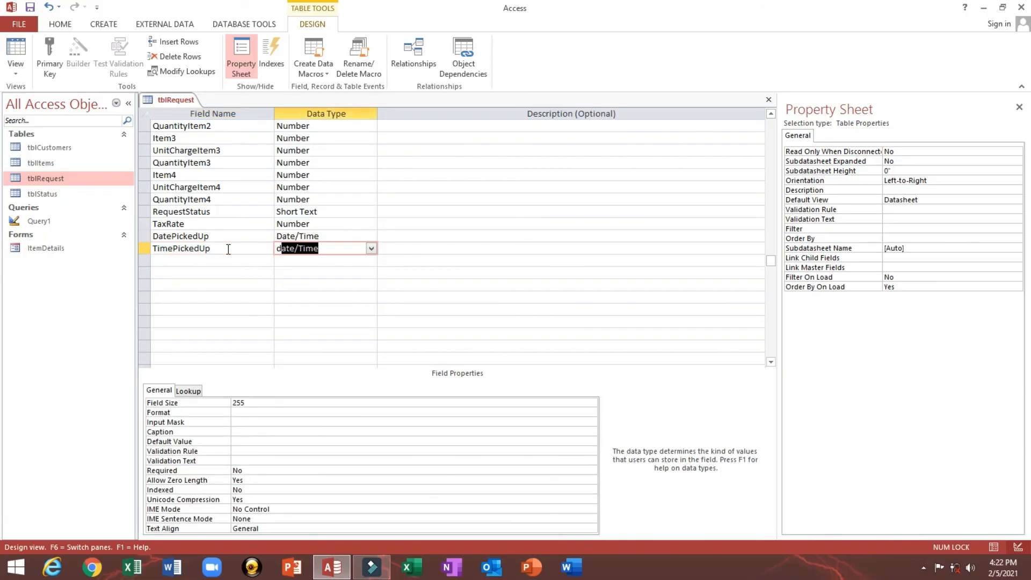
Set the display format of the TimePickedUp field to Medium Time
{"action": "left_click", "coordinate": [272, 402]}
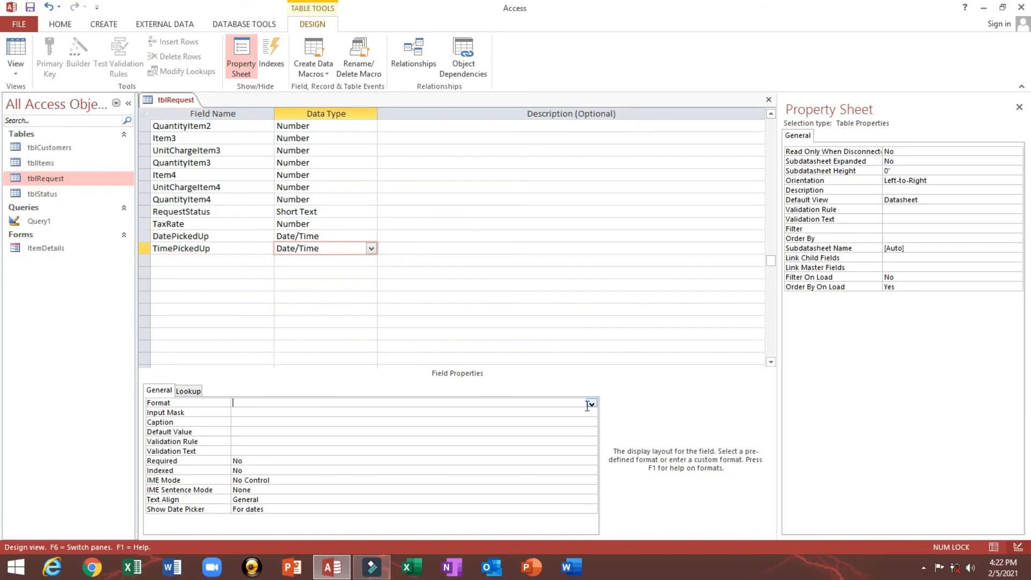
{"action": "left_click", "coordinate": [283, 243]}
{"action": "left_click", "coordinate": [189, 400]}
{"action": "left_click", "coordinate": [592, 403]}
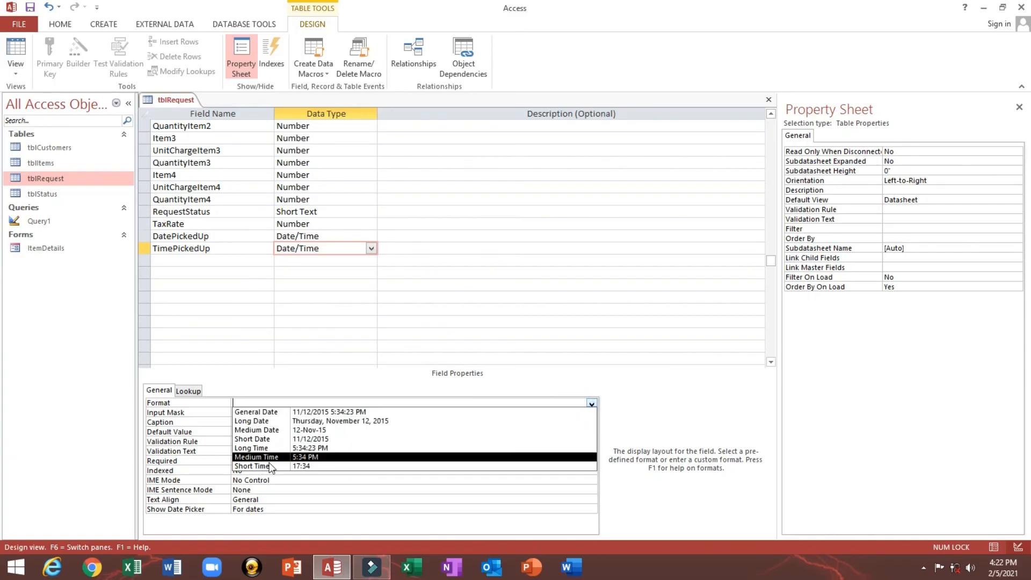
{"action": "left_click", "coordinate": [341, 461]}
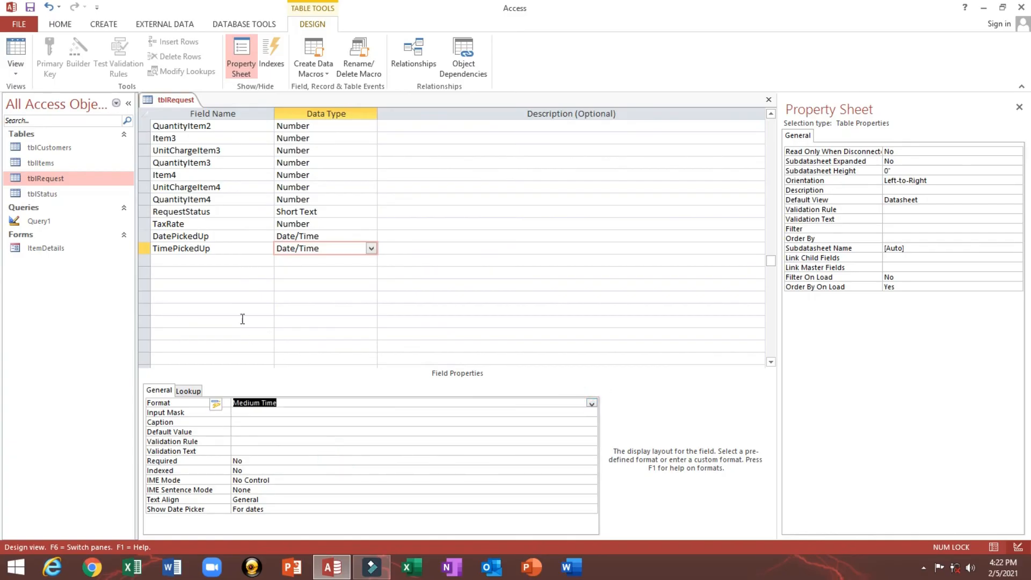
Give the TimePickedUp field a caption copied from its name, with the words separated by spaces
{"action": "double_click", "coordinate": [229, 249]}
{"action": "key", "text": "ctrl+c"}
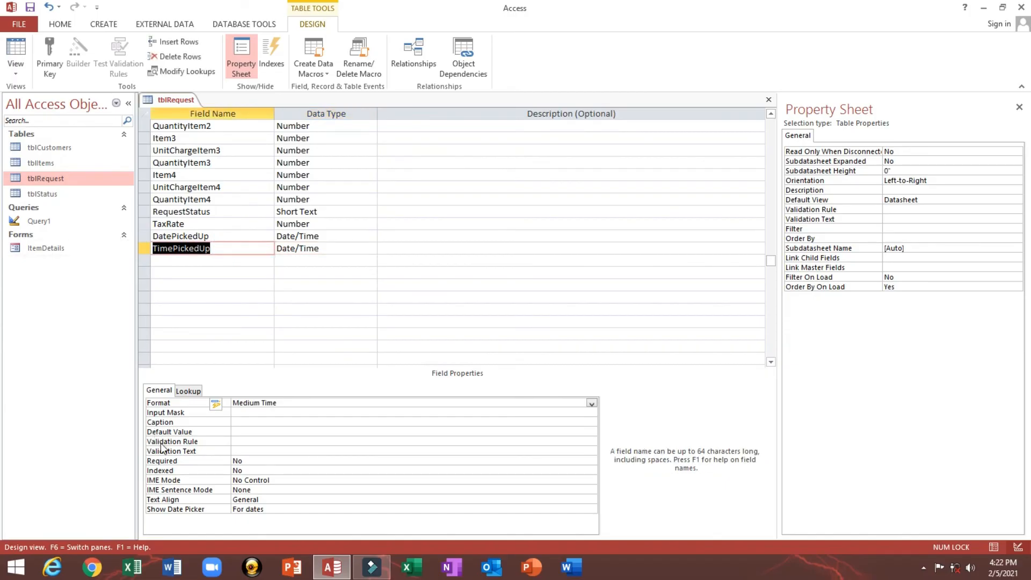
{"action": "left_click", "coordinate": [161, 423]}
{"action": "key", "text": "ctrl+v"}
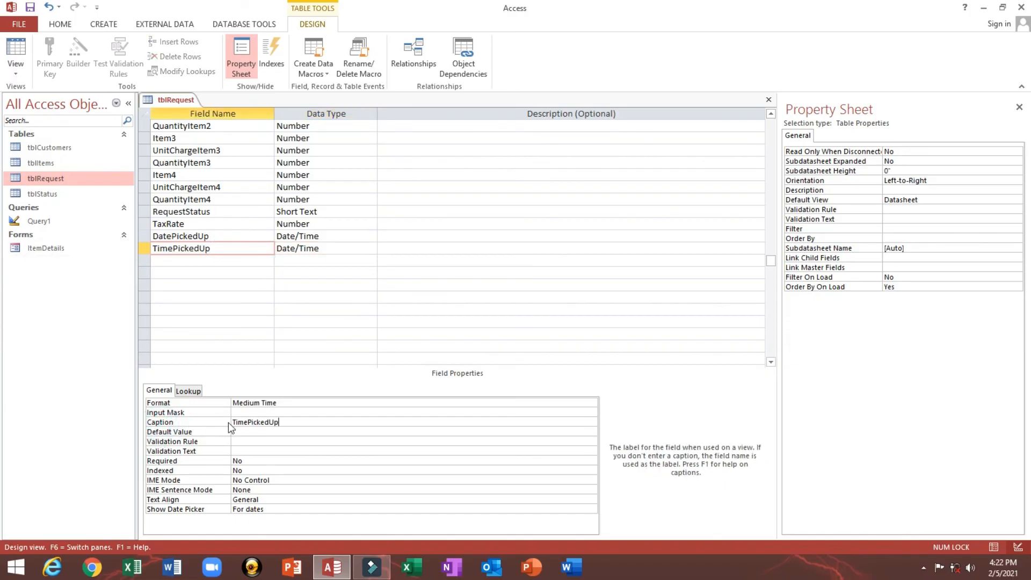
{"action": "left_click", "coordinate": [249, 422]}
{"action": "left_click", "coordinate": [271, 422]}
Add a Remarks field with the Long Text data type below TimePickedUp, then save and close the tblRequest design
{"action": "left_click", "coordinate": [184, 265]}
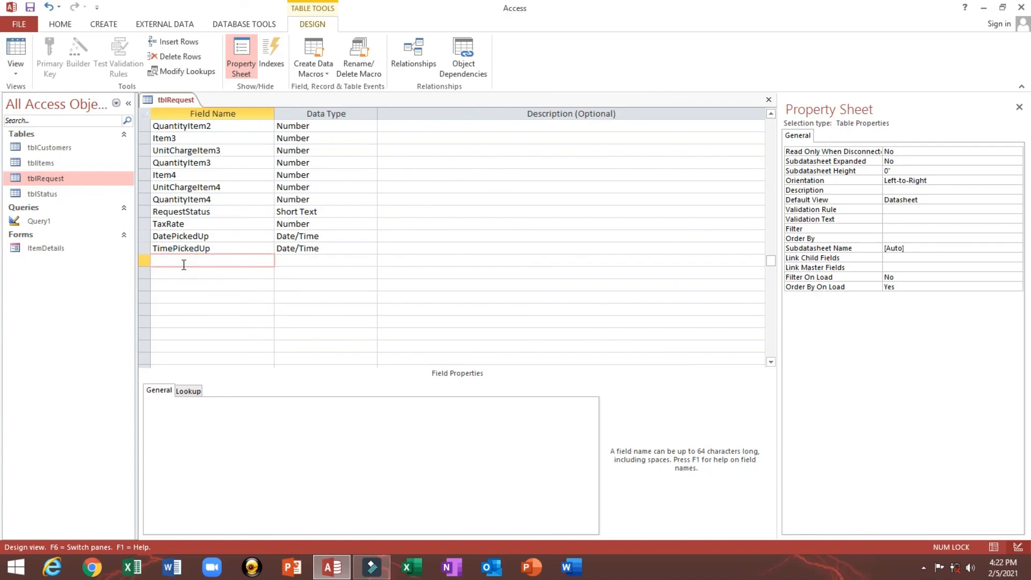
{"action": "type", "text": "Remarks"}
{"action": "key", "text": "Tab"}
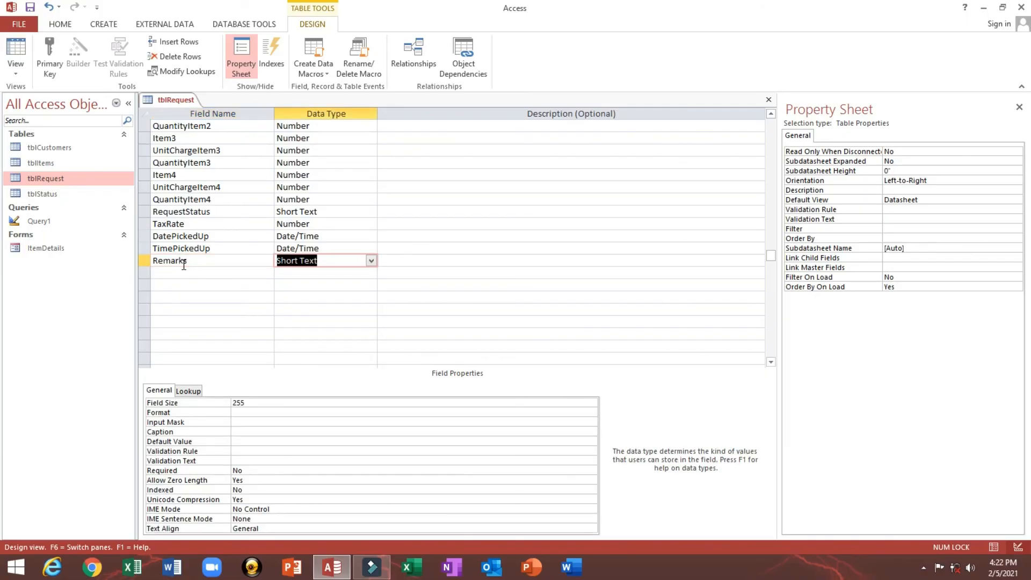
{"action": "type", "text": "long"}
{"action": "key", "text": "Tab"}
{"action": "left_click", "coordinate": [183, 262]}
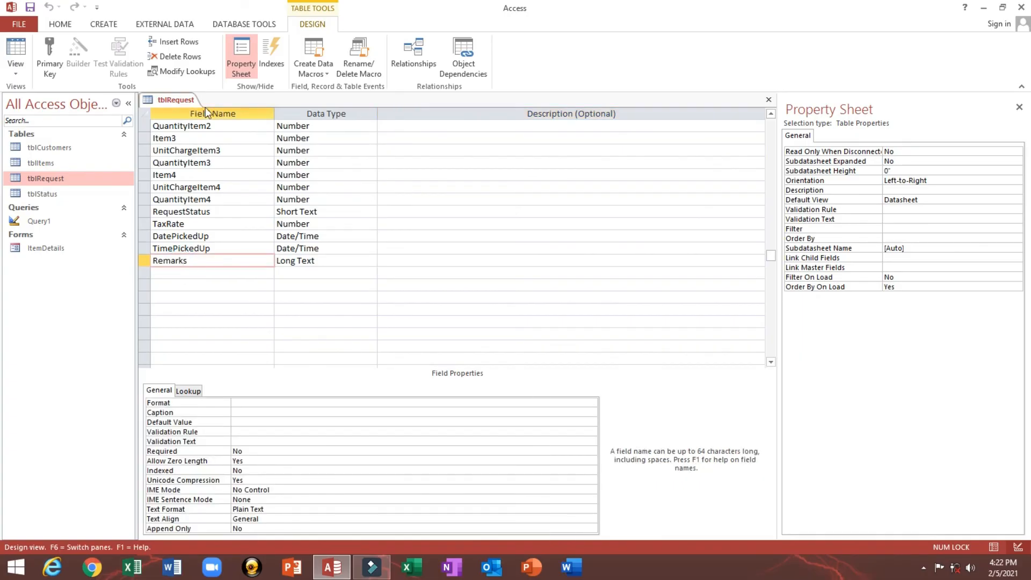
{"action": "scroll", "coordinate": [291, 202], "scroll_direction": "up", "scroll_amount": 5}
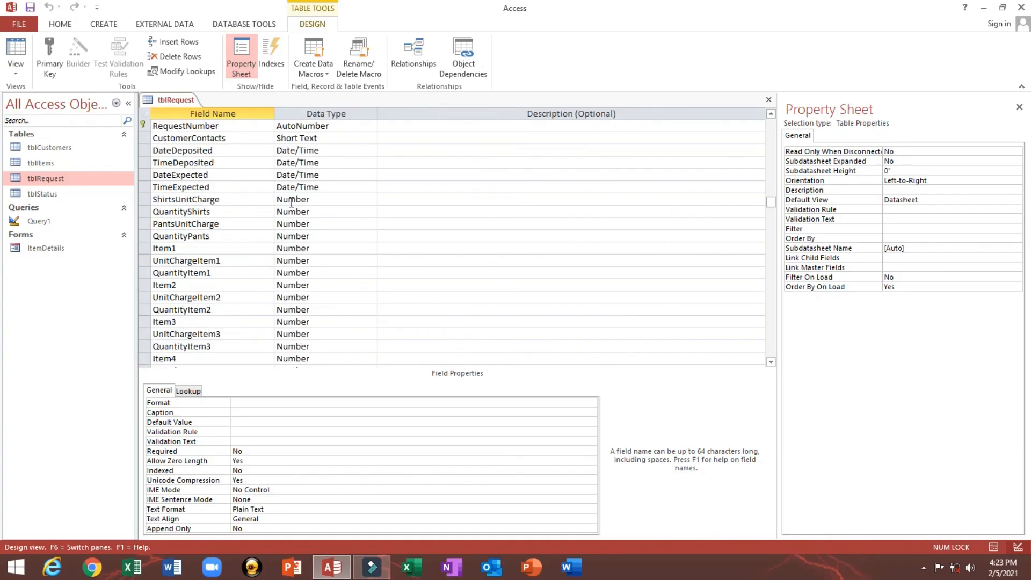
{"action": "left_click", "coordinate": [768, 101]}
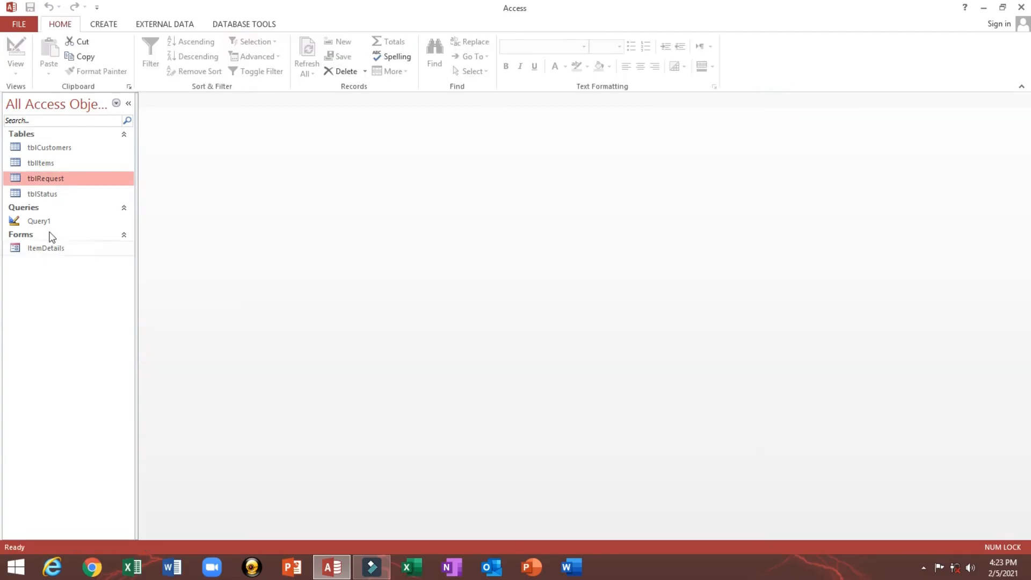
Widen the Date Deposited column in the tblRequest datasheet to fit the full date, and close the table with its layout saved
{"action": "left_click", "coordinate": [53, 149]}
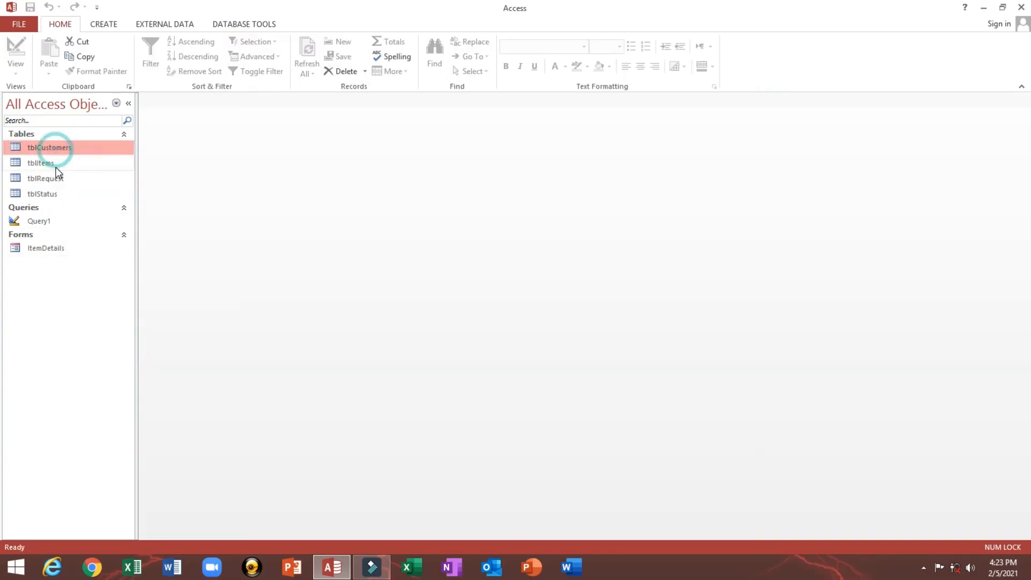
{"action": "left_click", "coordinate": [52, 165]}
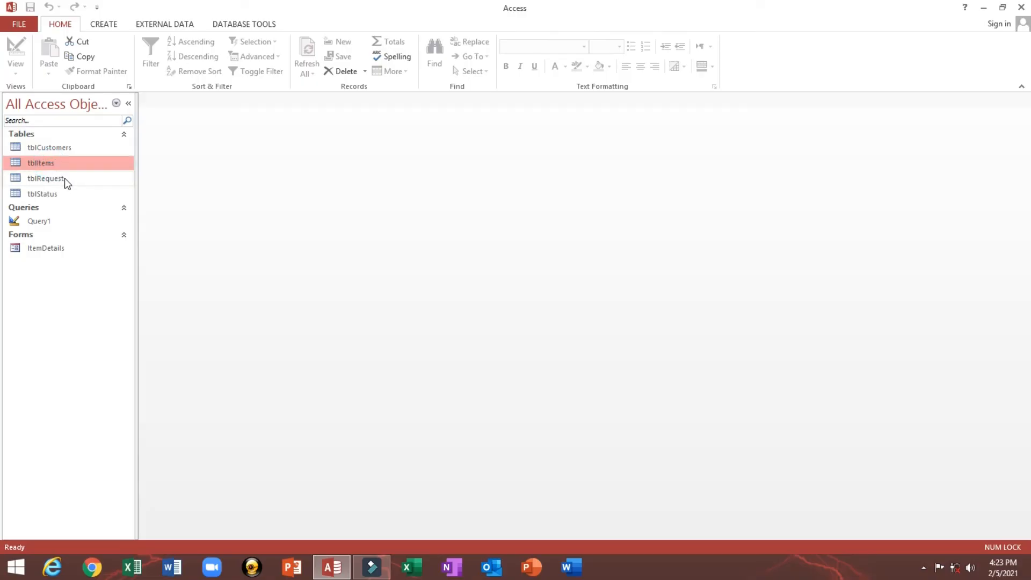
{"action": "double_click", "coordinate": [58, 179]}
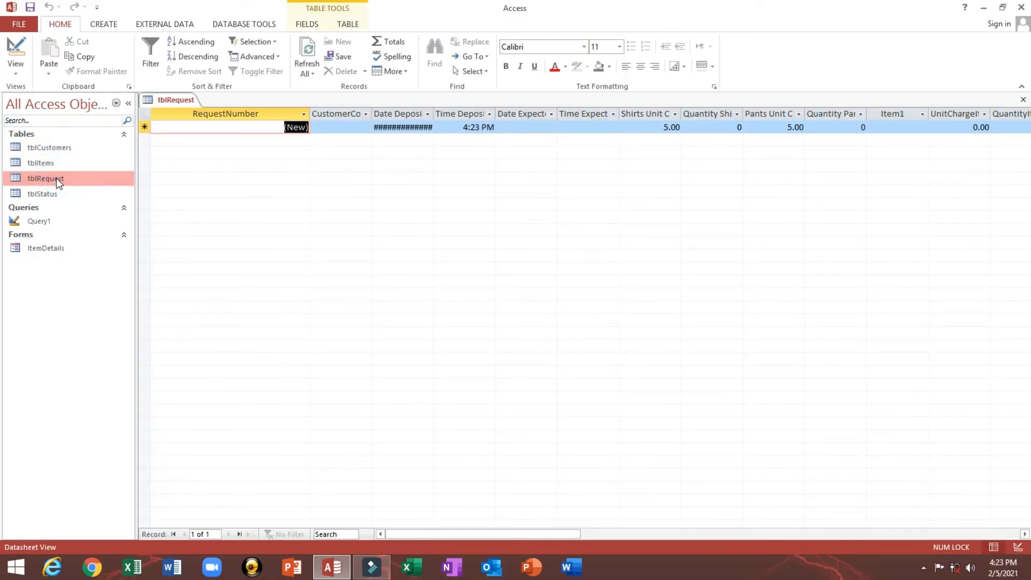
{"action": "left_click_drag", "start_coordinate": [437, 110], "coordinate": [502, 114]}
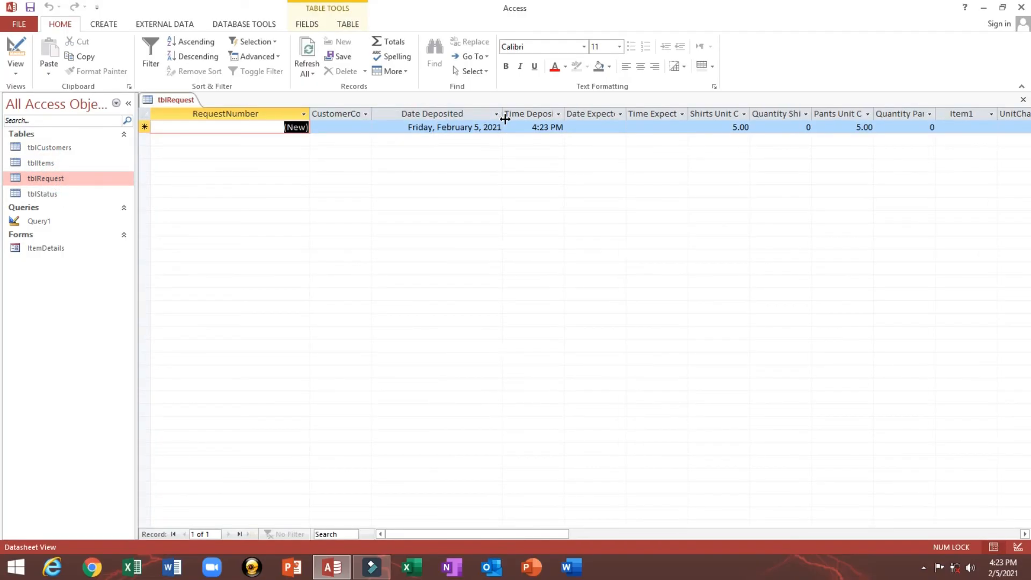
{"action": "right_click", "coordinate": [169, 106]}
{"action": "left_click", "coordinate": [188, 122]}
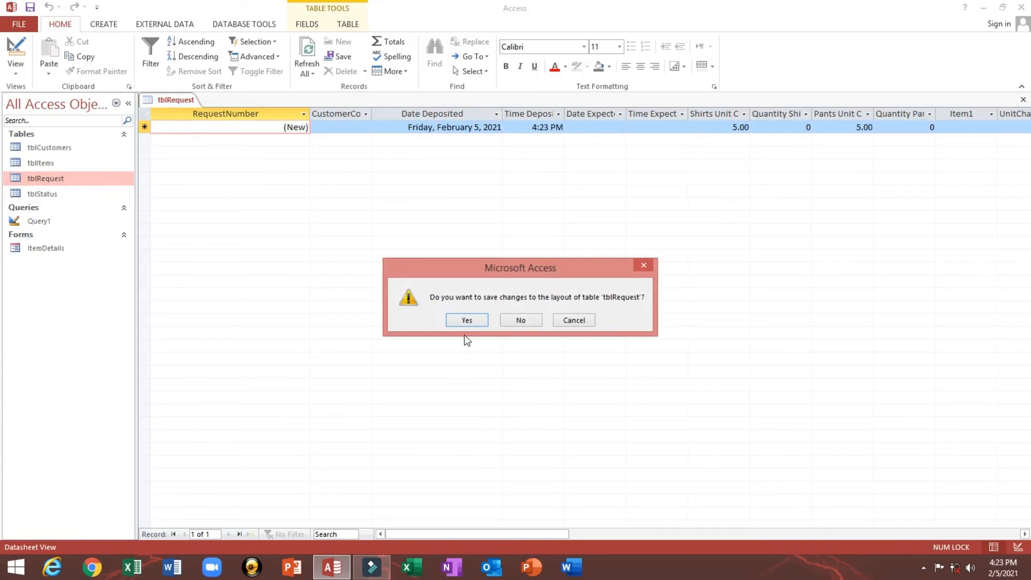
{"action": "left_click", "coordinate": [465, 320]}
Open tblStatus to check its request status entries, and close it again
{"action": "double_click", "coordinate": [43, 194]}
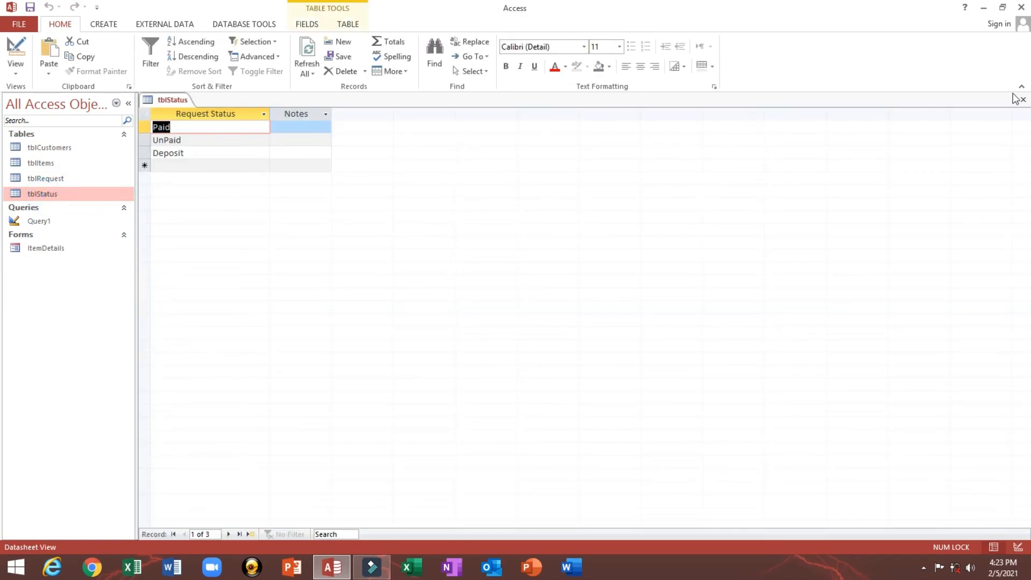
{"action": "left_click", "coordinate": [1023, 100]}
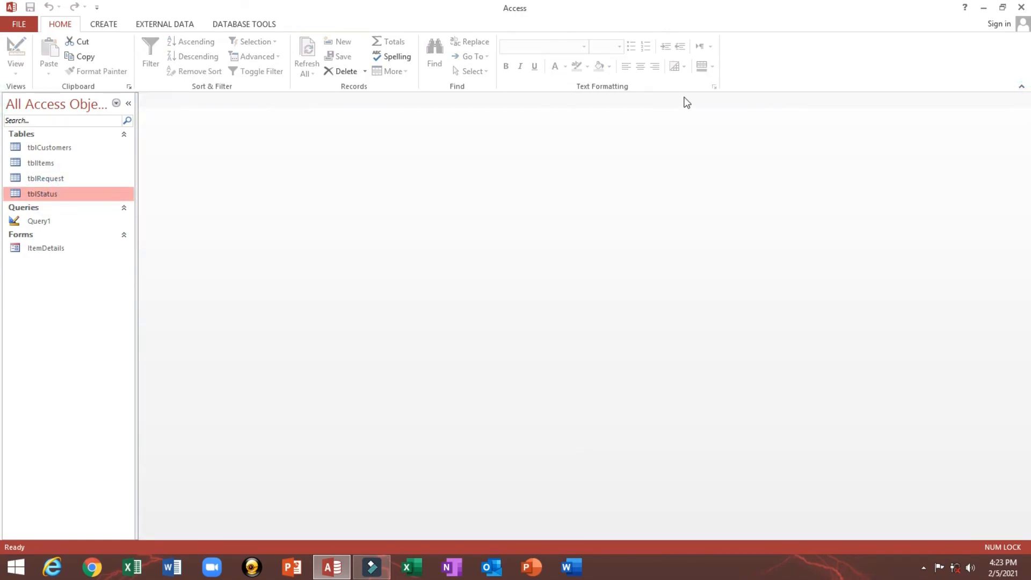